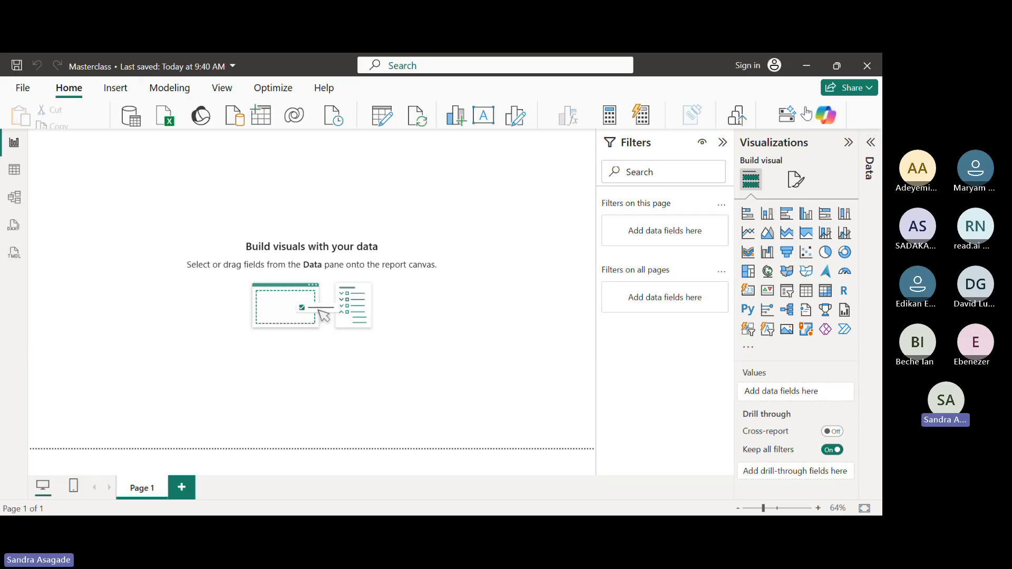
# Open the Power Query editor to transform the report's data
pyautogui.click(875, 125)
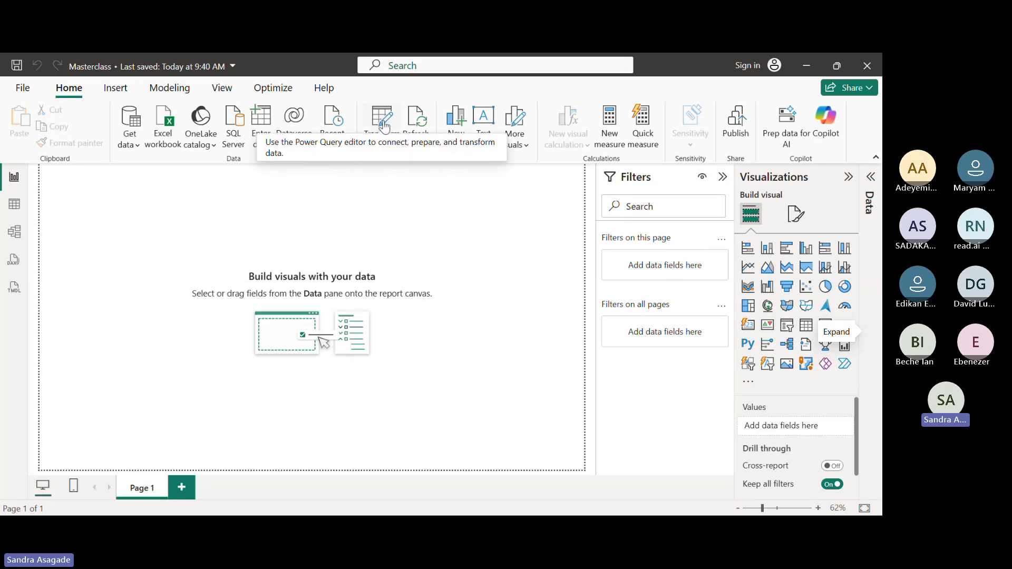
pyautogui.click(383, 145)
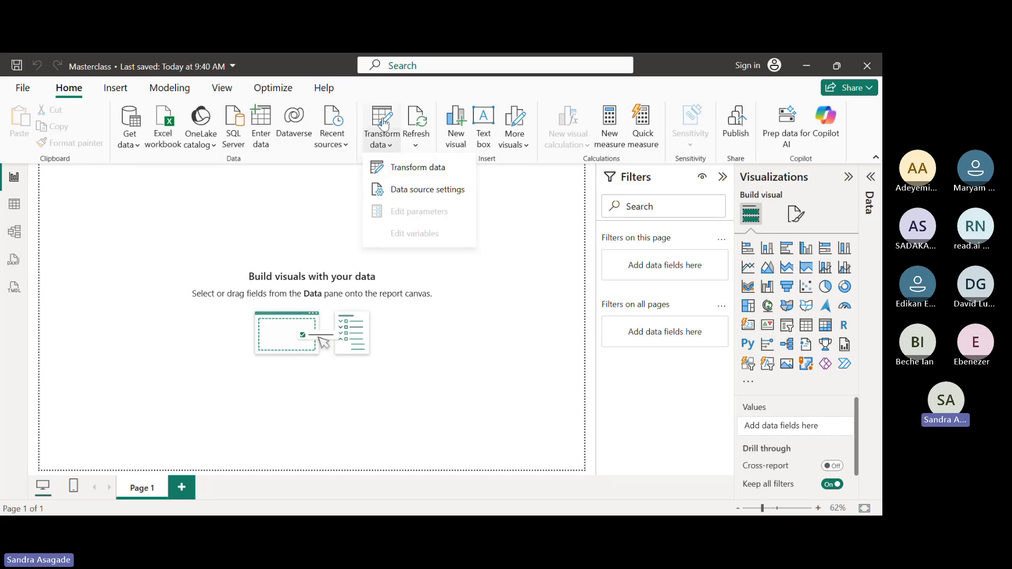
pyautogui.click(385, 117)
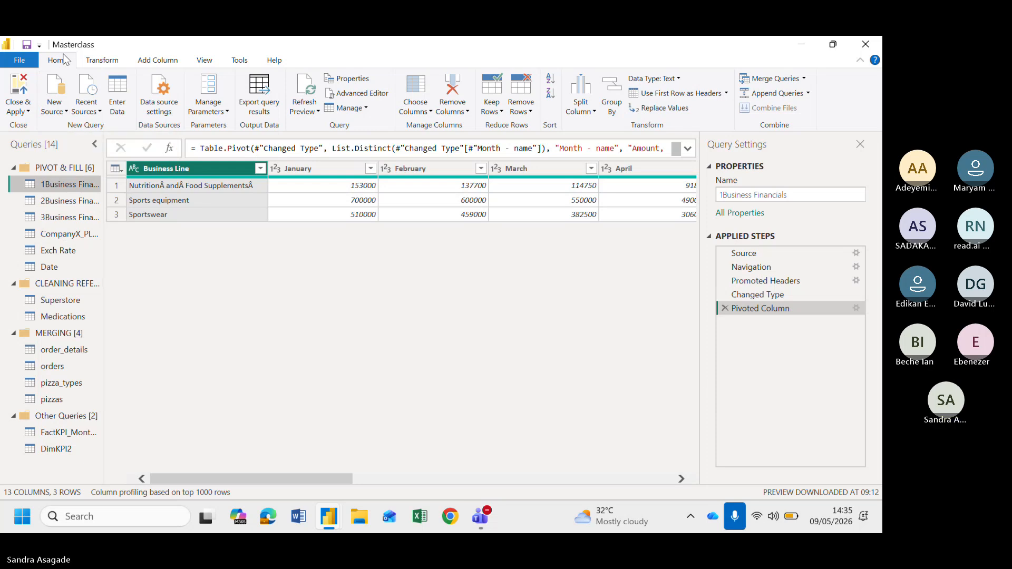
# Turn on the Column quality data preview for the 1Business Financials query
pyautogui.click(59, 115)
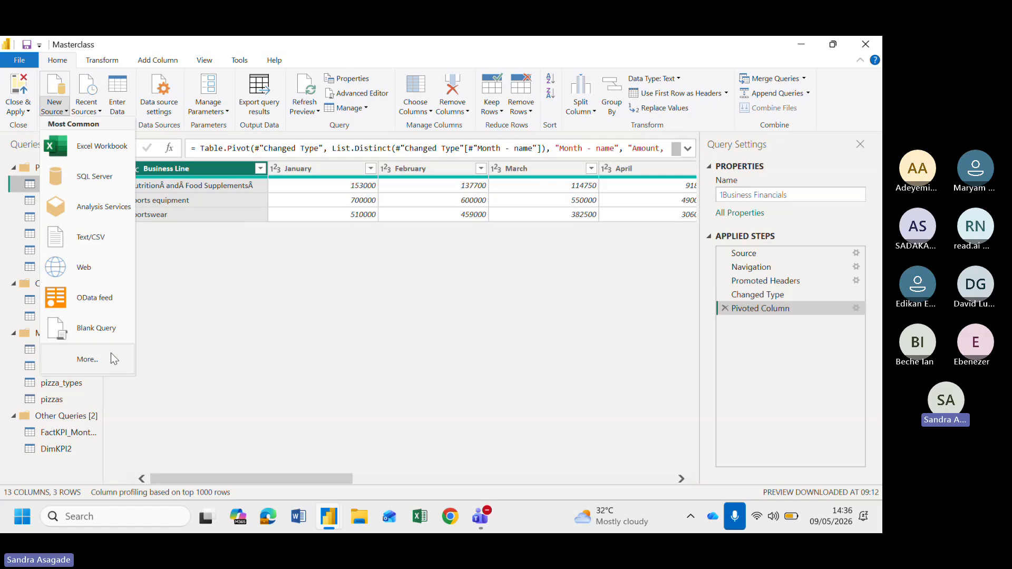
pyautogui.click(278, 297)
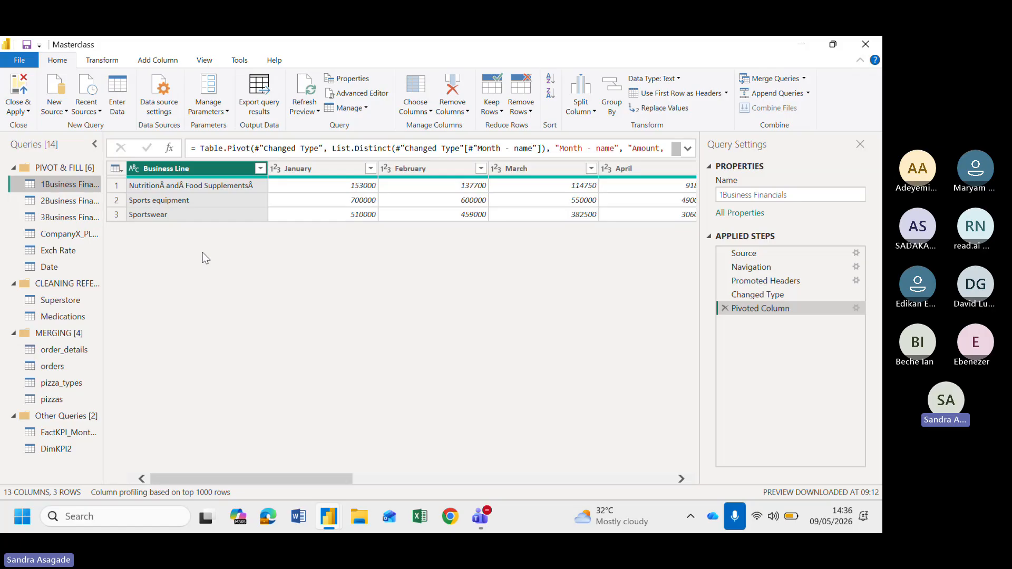
pyautogui.click(210, 60)
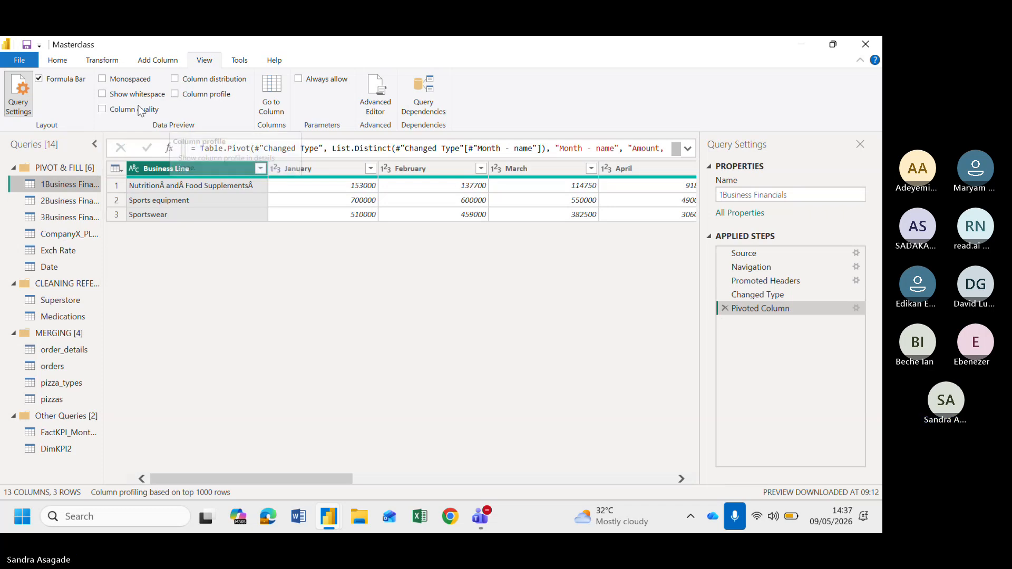
pyautogui.click(104, 111)
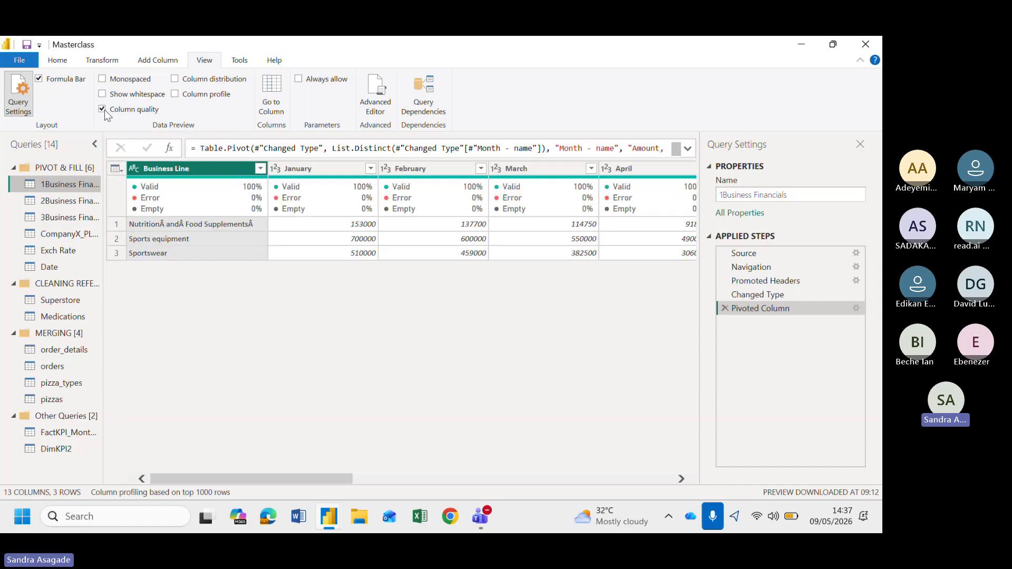
pyautogui.moveTo(194, 196)
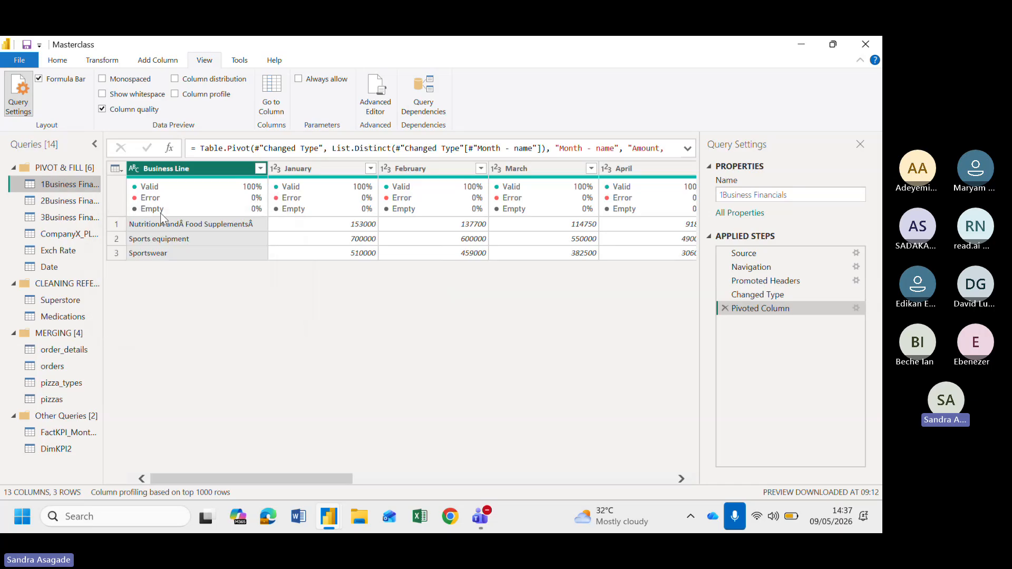
pyautogui.moveTo(229, 206)
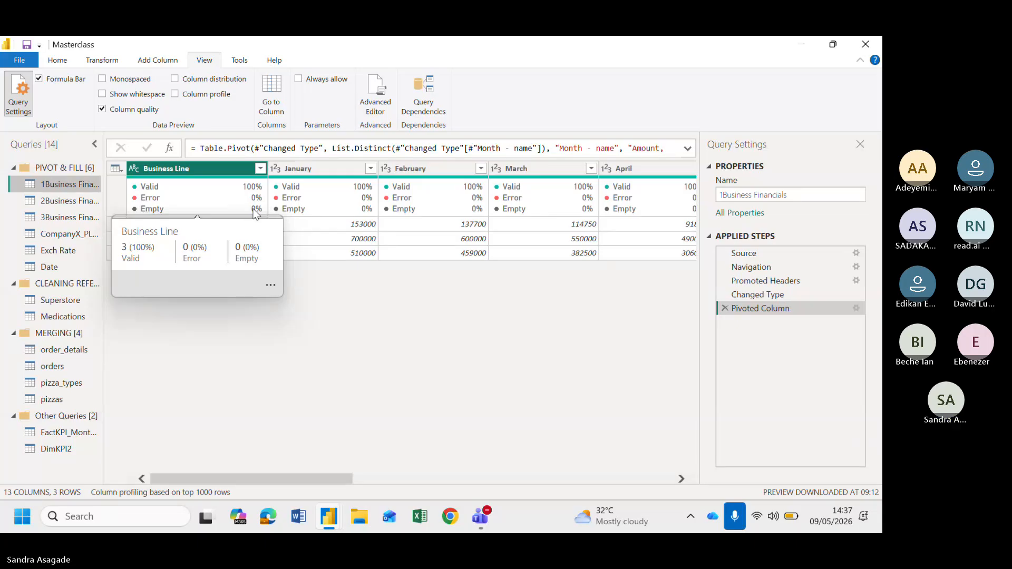
# Turn on the Column distribution data preview
pyautogui.click(176, 80)
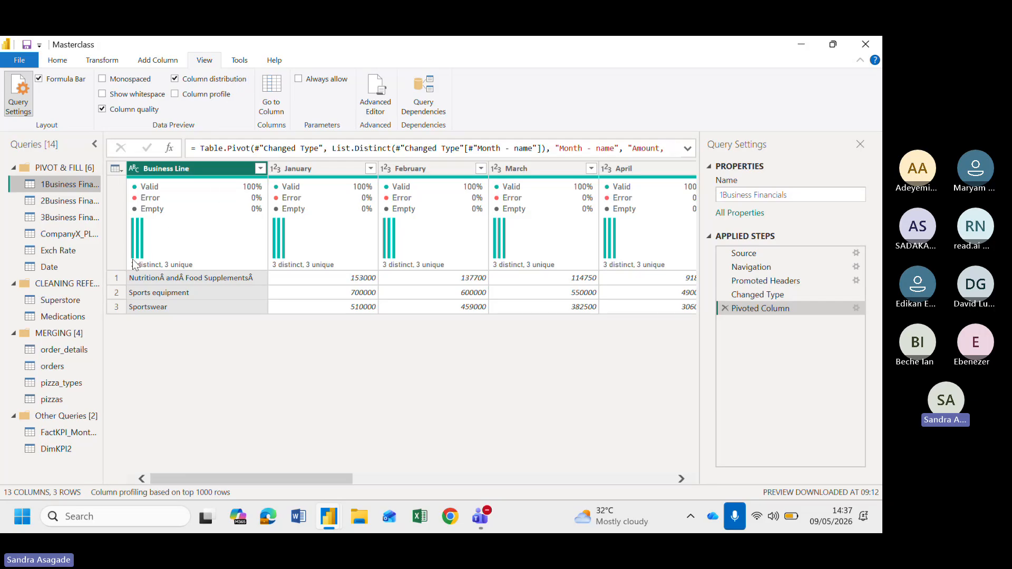
pyautogui.moveTo(212, 258)
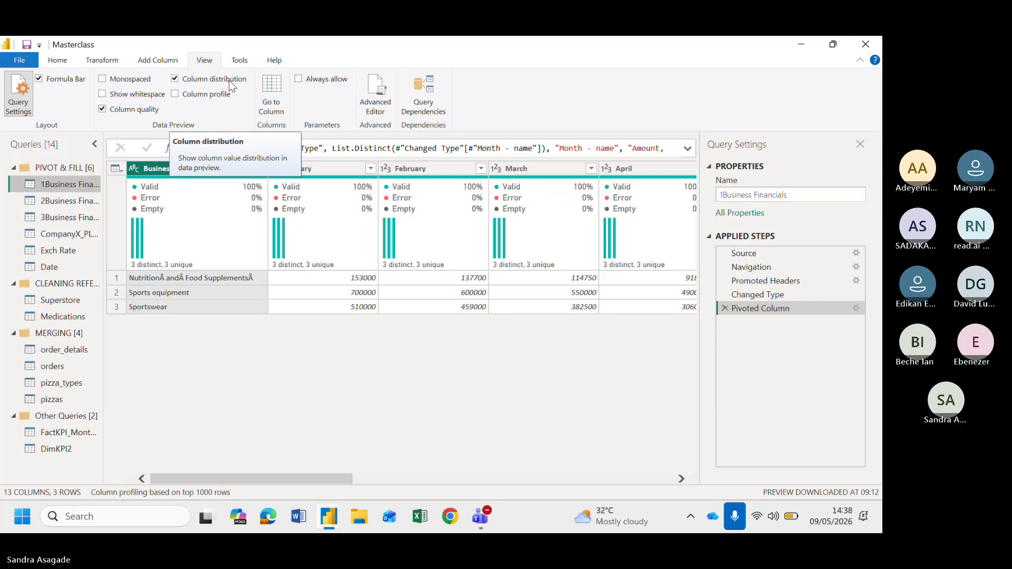
pyautogui.moveTo(138, 255)
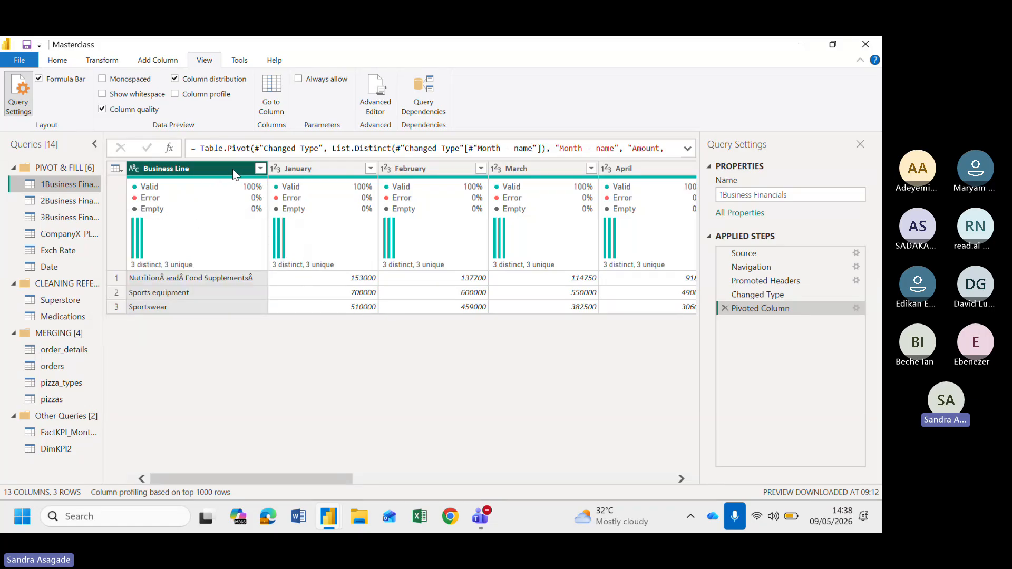
pyautogui.moveTo(135, 235)
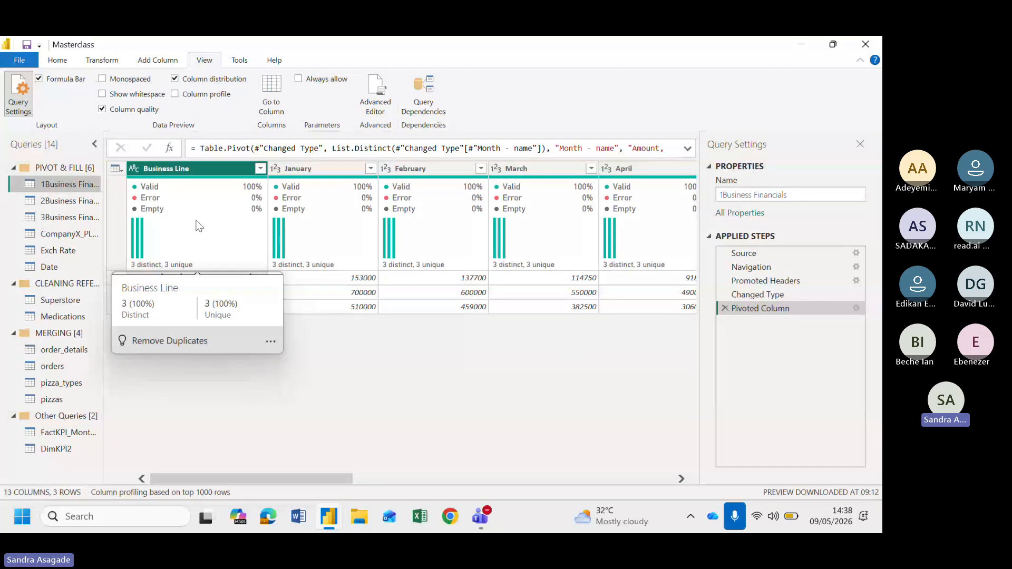
# Turn on the Column profile preview and enlarge the data grid above the profile pane
pyautogui.click(175, 96)
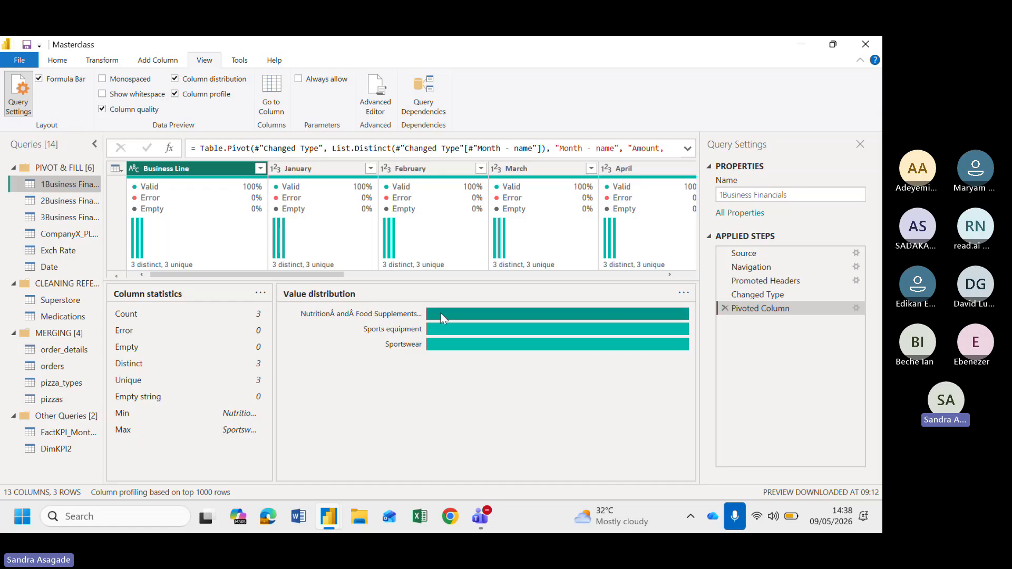
pyautogui.moveTo(440, 312)
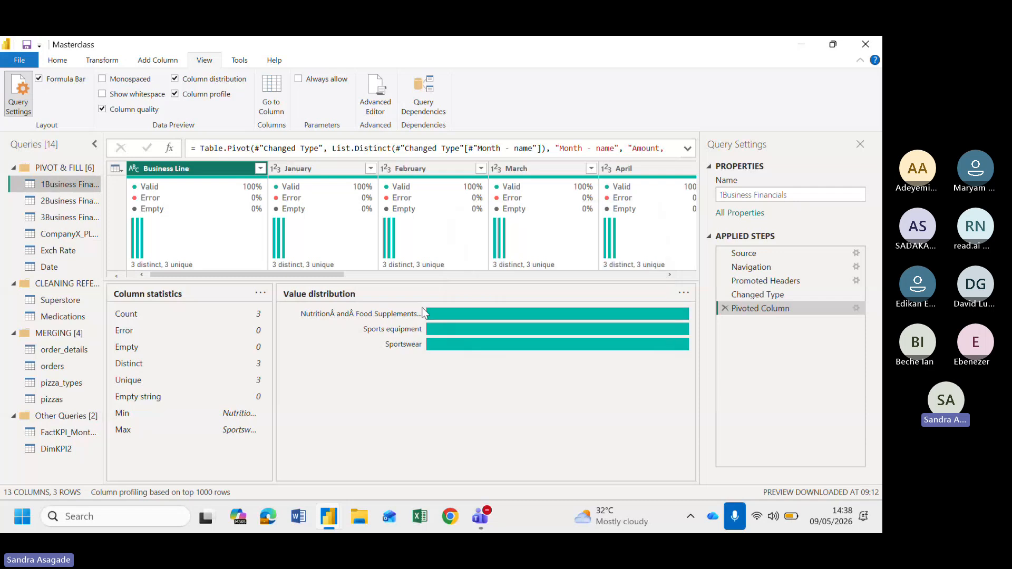
pyautogui.moveTo(384, 282); pyautogui.dragTo(401, 382)
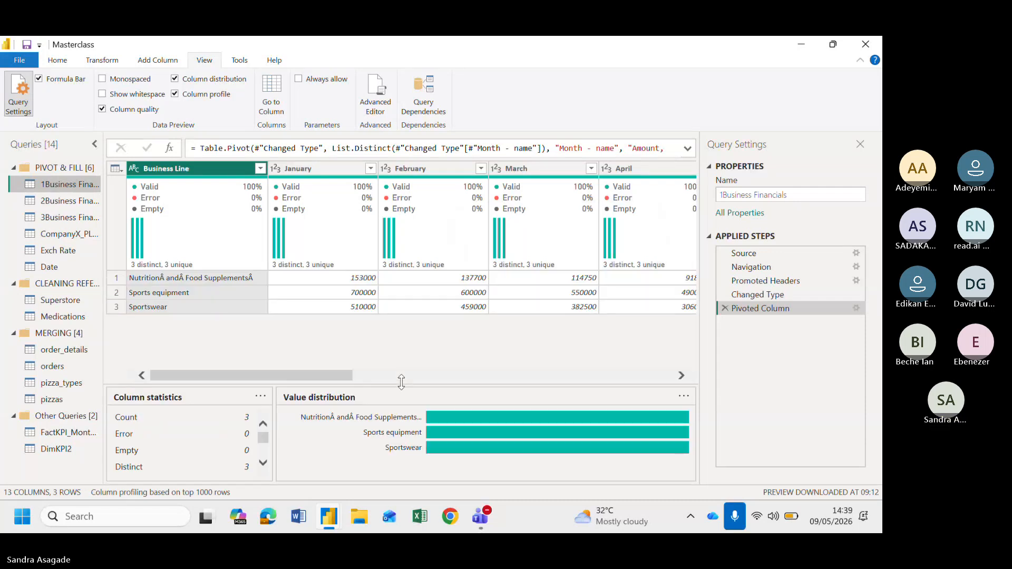
# Select the January column to examine its column statistics and value distribution
pyautogui.click(287, 170)
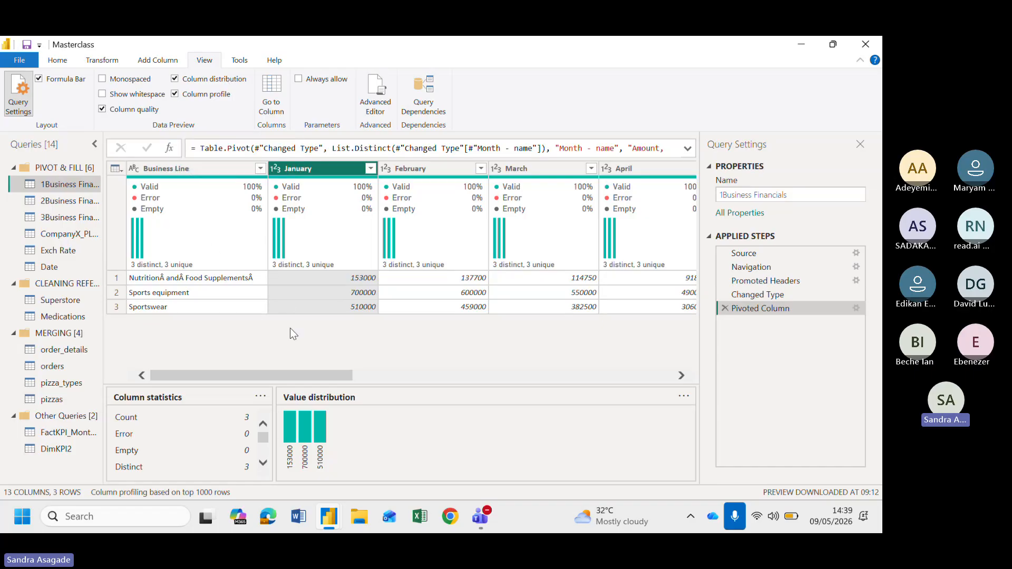
pyautogui.hscroll(4, 289, 328)
pyautogui.hscroll(-4, 290, 328)
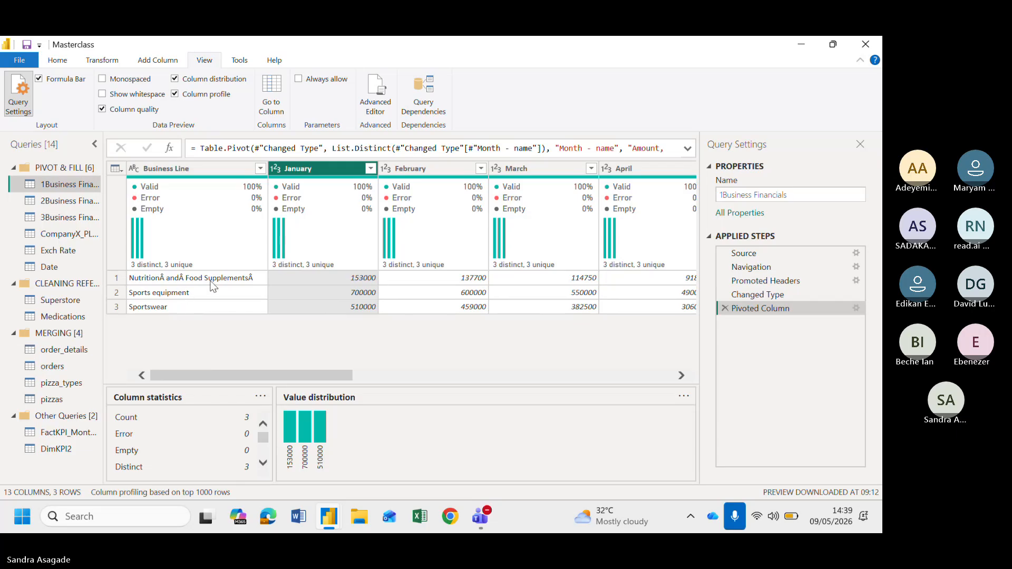
# Switch to the Superstore query in the CLEANING REFERENCE group
pyautogui.click(52, 301)
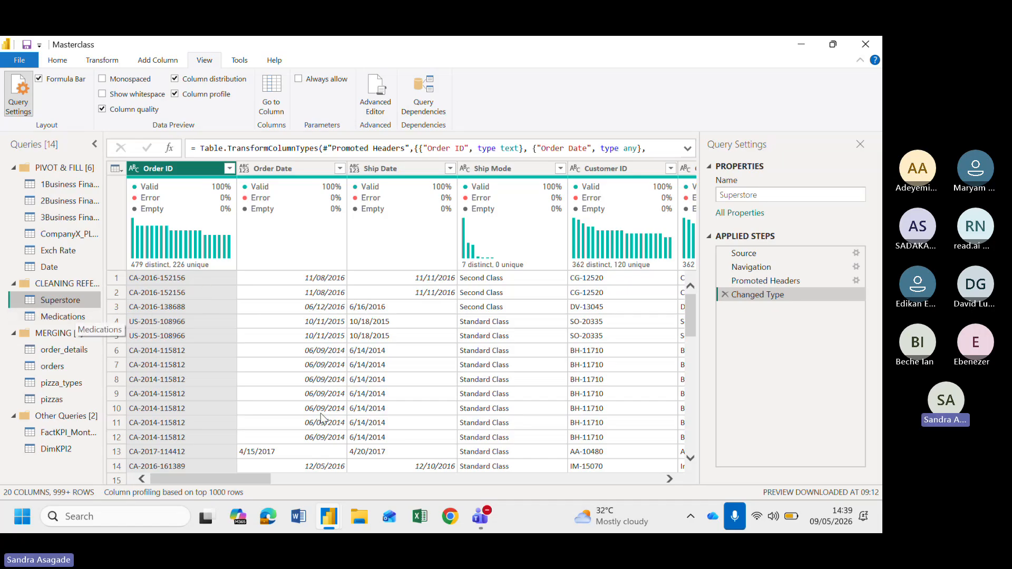
pyautogui.hscroll(3, 336, 429)
pyautogui.hscroll(-3, 336, 430)
pyautogui.hscroll(1, 535, 331)
pyautogui.hscroll(3, 535, 331)
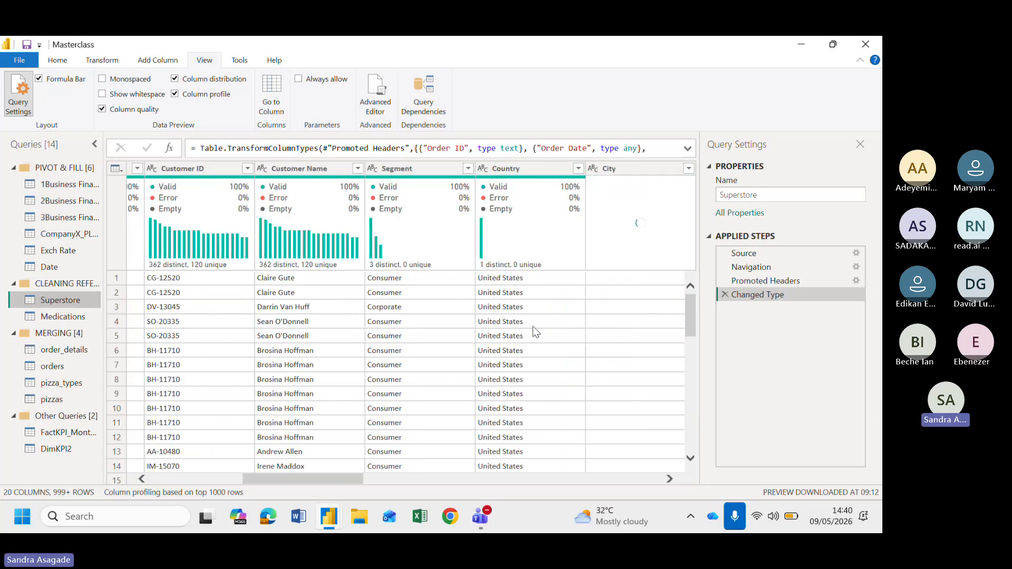
# Inspect the quality and distribution profiles of the Superstore columns such as Customer Name, Segment and Postal Code
pyautogui.click(315, 168)
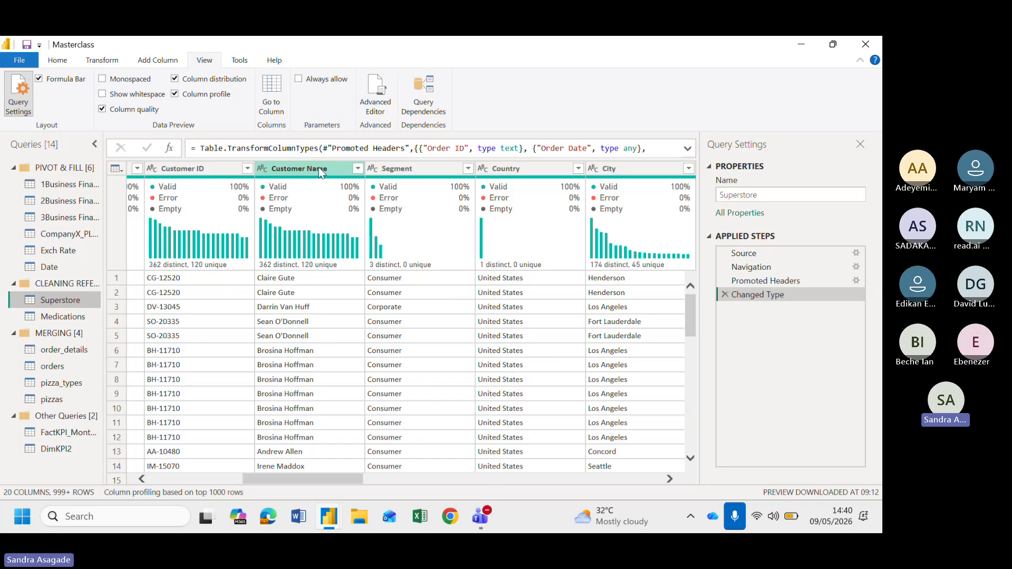
pyautogui.click(390, 169)
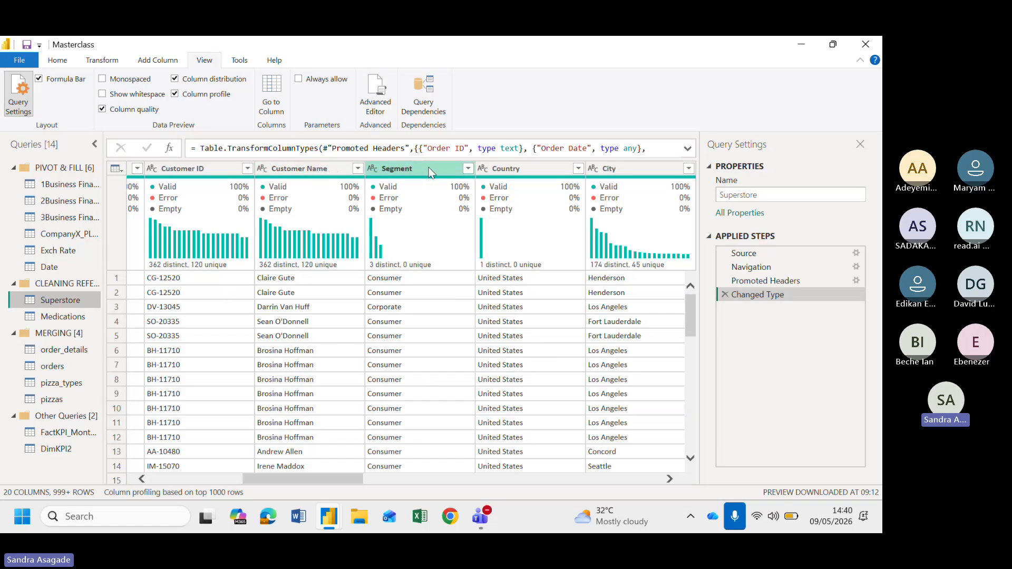
pyautogui.hscroll(2, 526, 263)
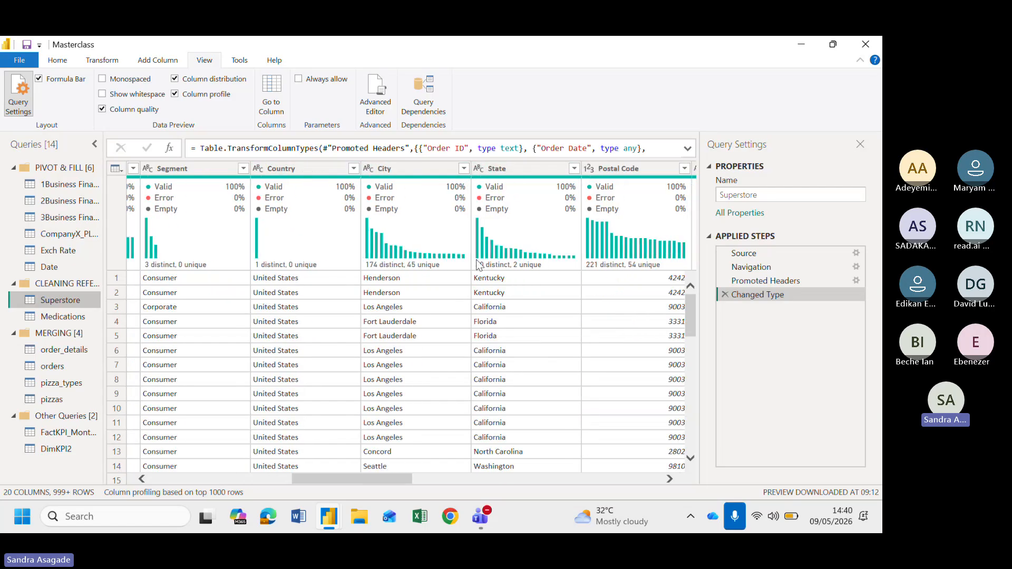
pyautogui.click(532, 167)
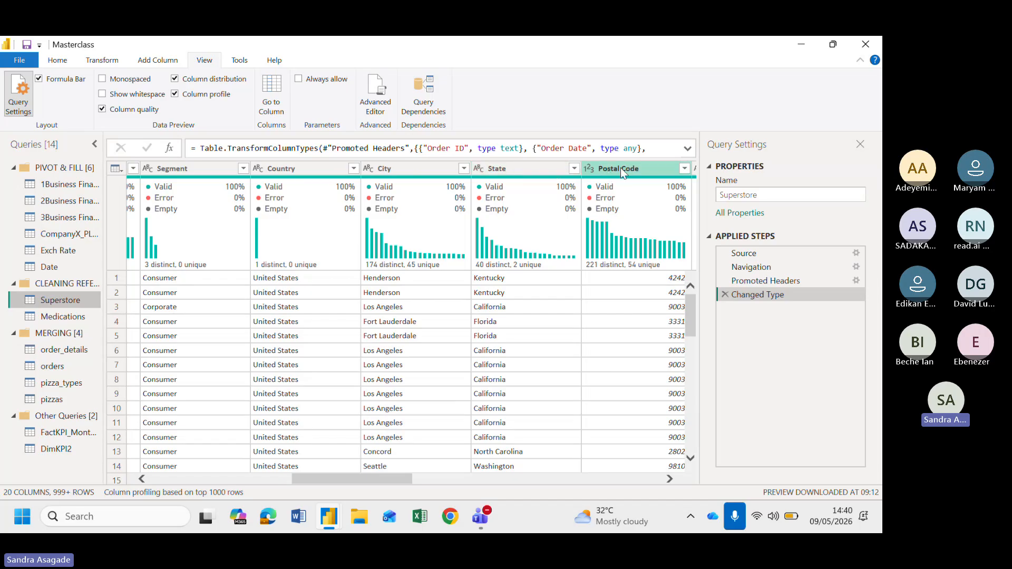
pyautogui.hscroll(4, 627, 304)
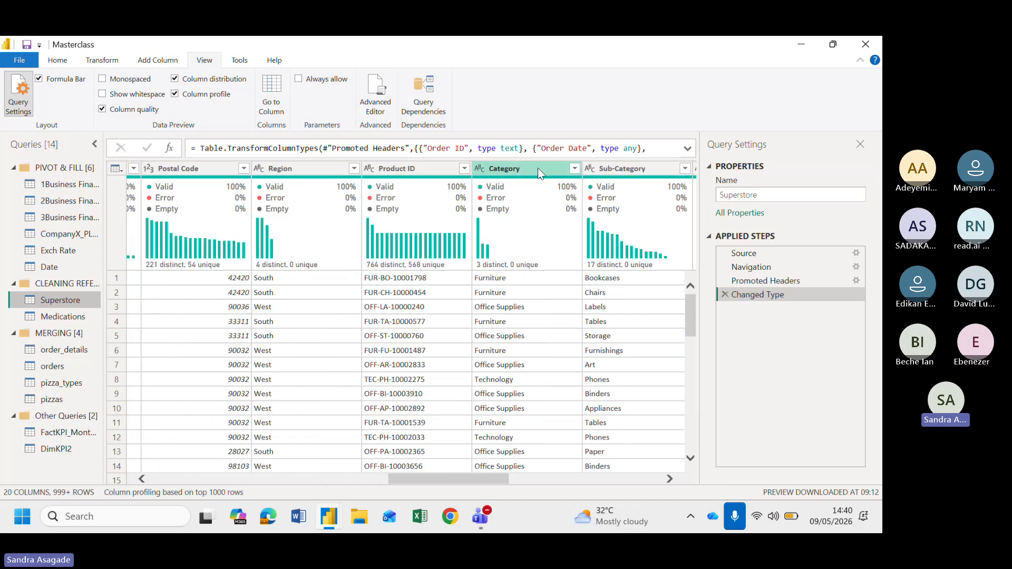
pyautogui.hscroll(3, 474, 237)
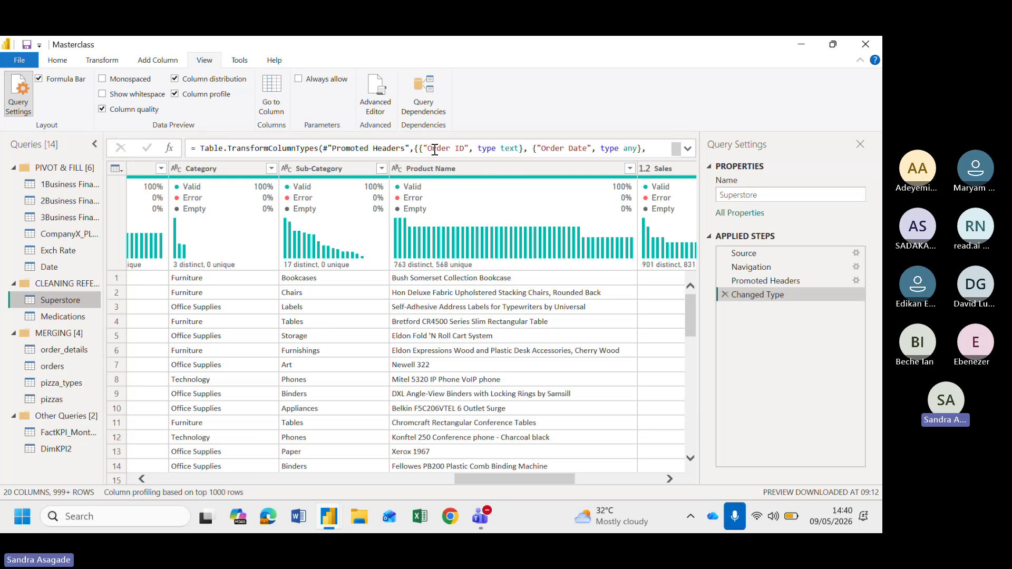
pyautogui.hscroll(3, 478, 188)
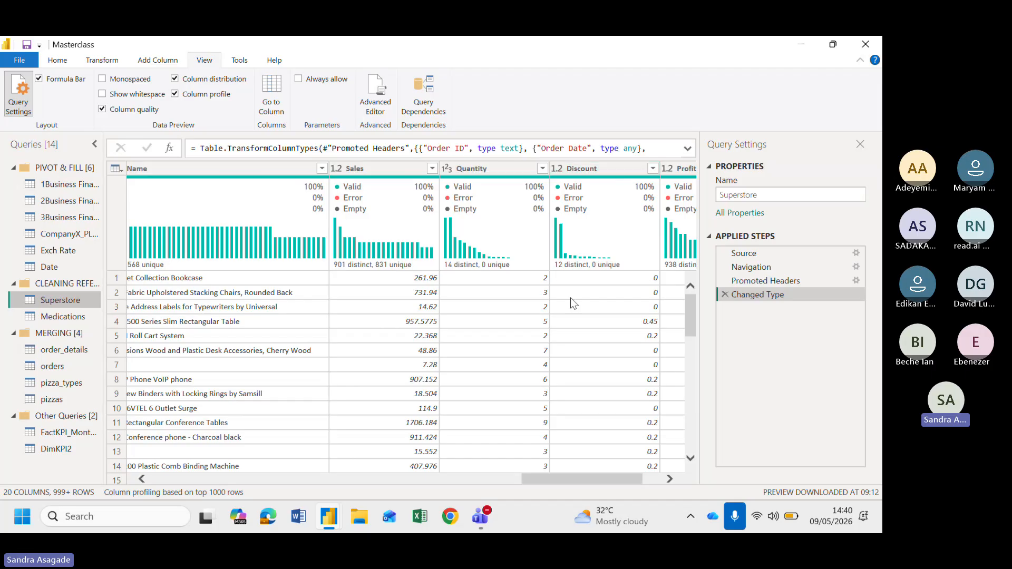
pyautogui.hscroll(2, 571, 298)
pyautogui.hscroll(-20, 345, 368)
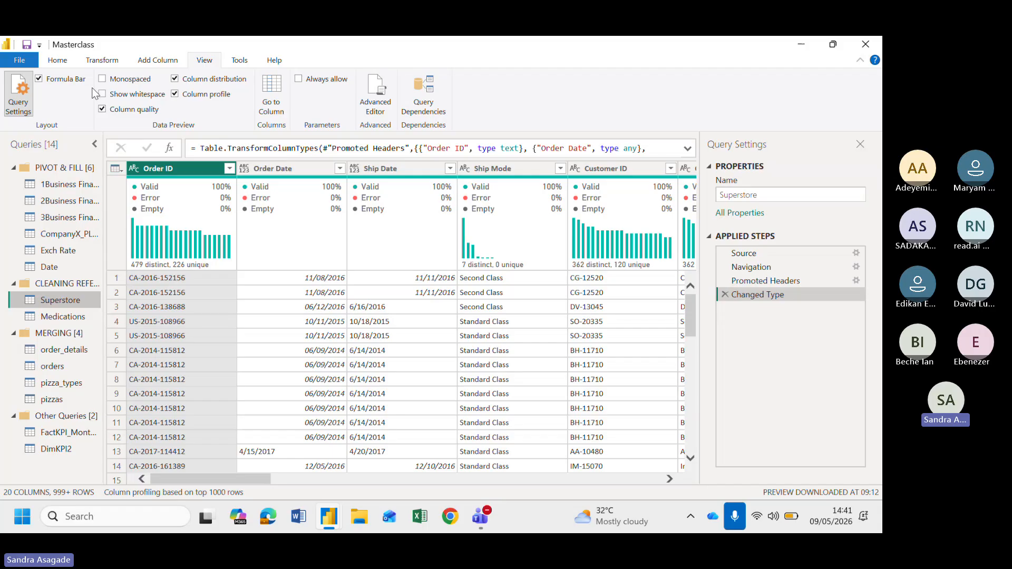
# Examine the Order ID column's distinct and unique statistics and the column profiling scope options
pyautogui.click(55, 63)
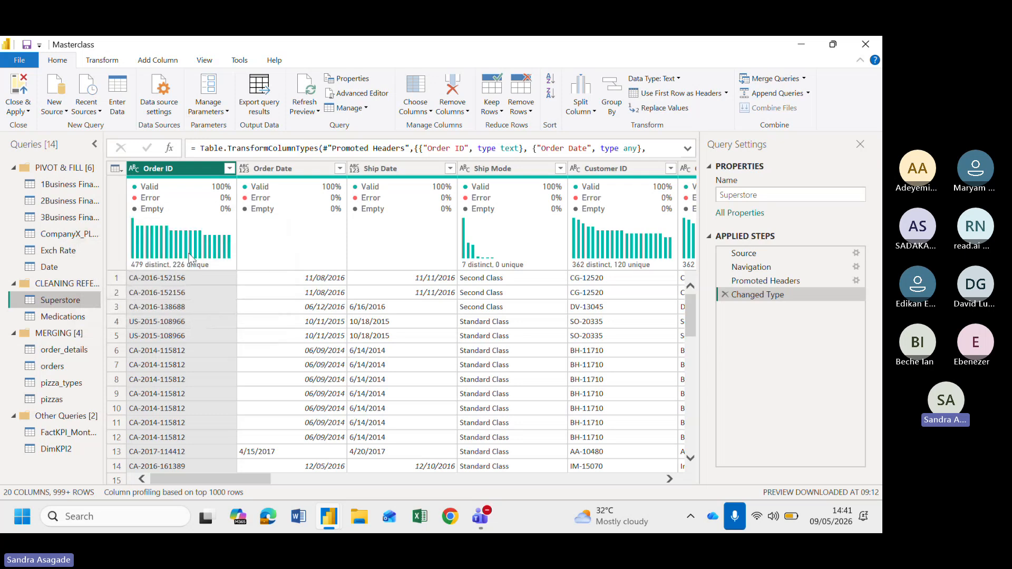
pyautogui.hscroll(5, 258, 329)
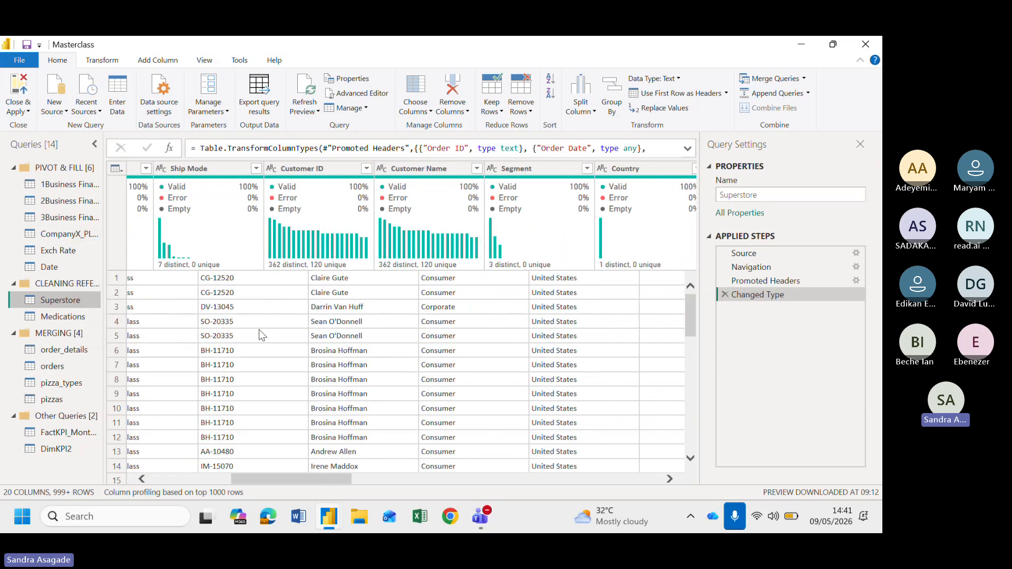
pyautogui.hscroll(-5, 258, 329)
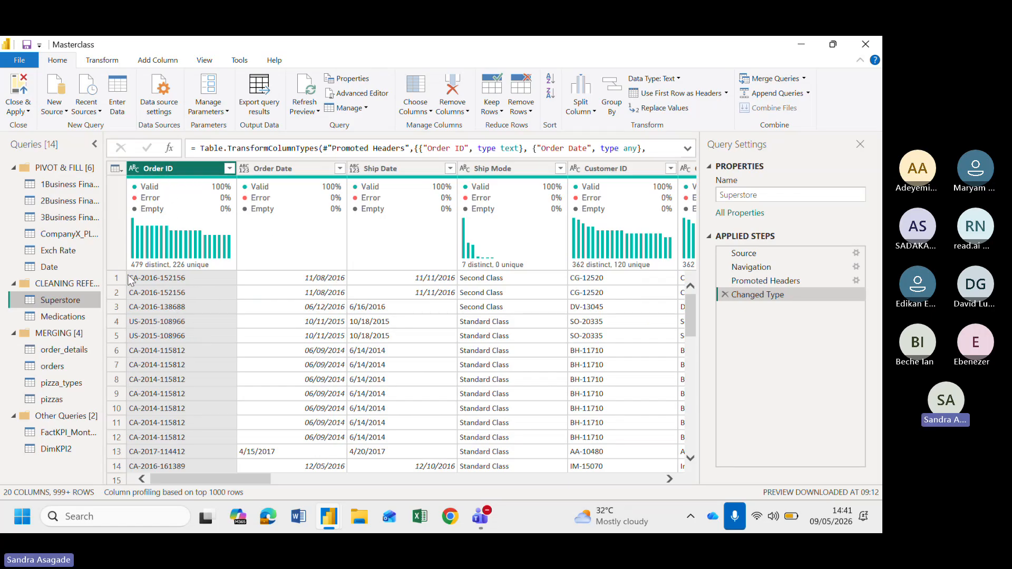
pyautogui.moveTo(139, 270)
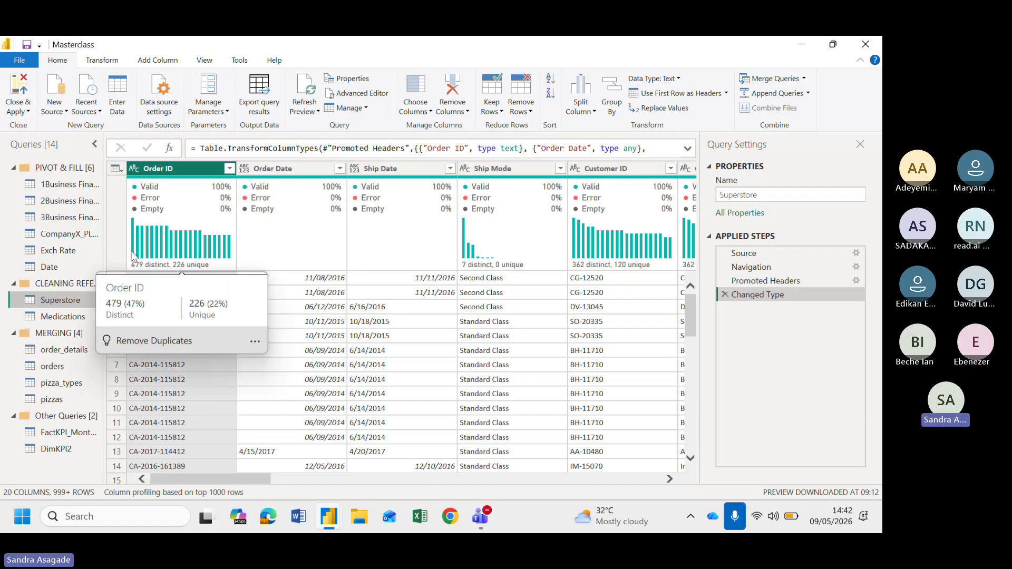
pyautogui.moveTo(182, 257)
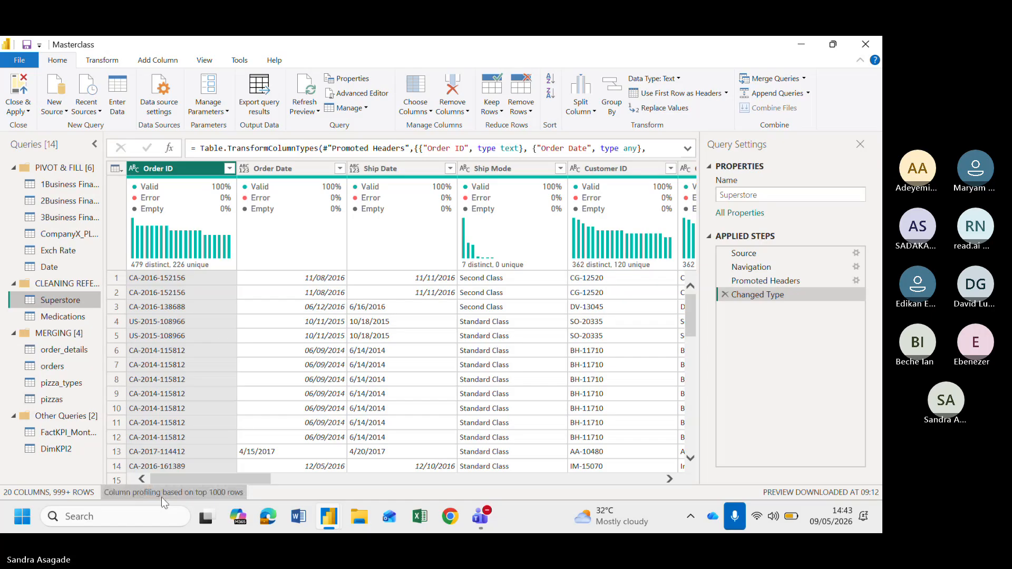
pyautogui.click(222, 492)
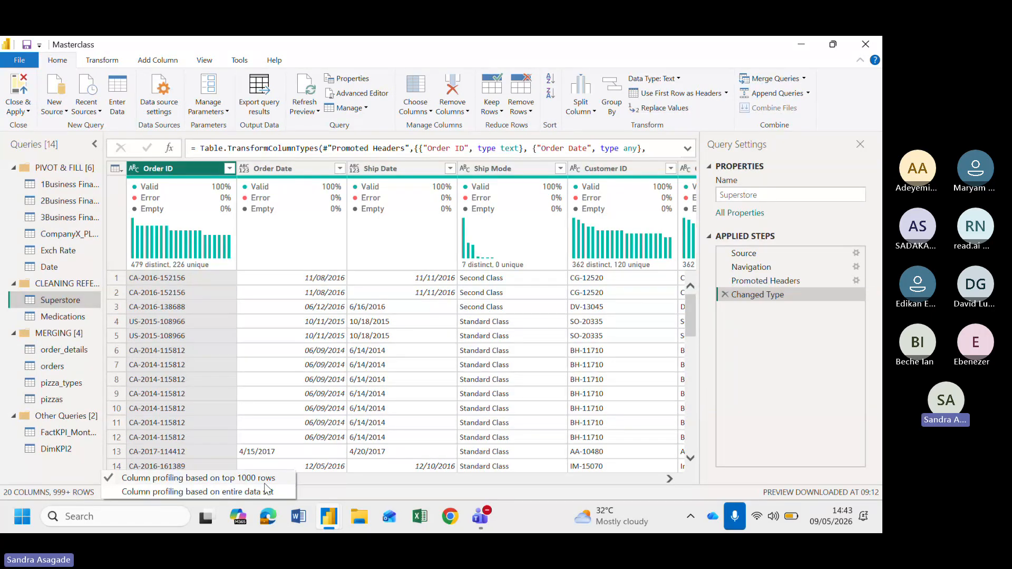
pyautogui.click(309, 486)
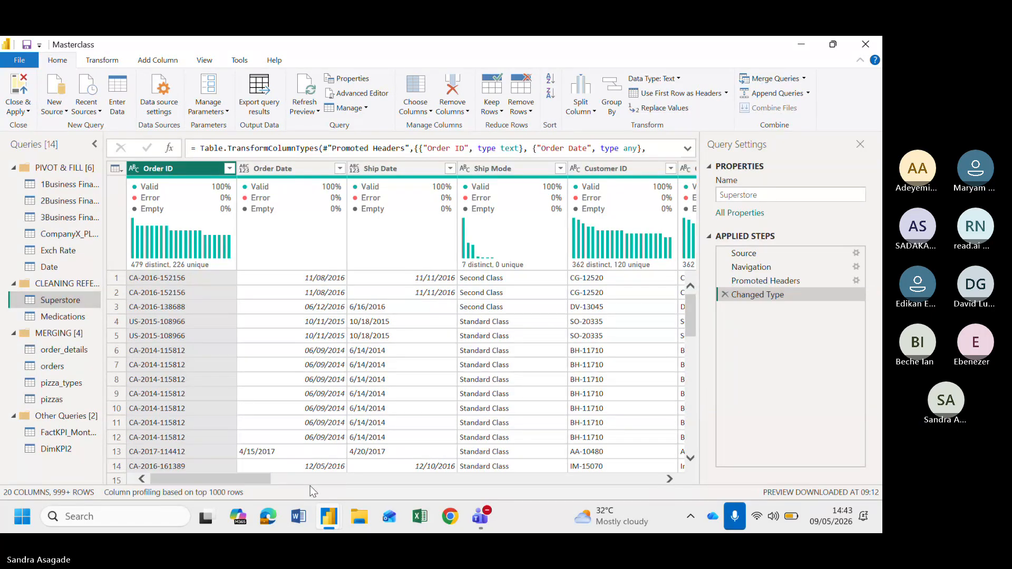
# Set column profiling to be based on the entire data set instead of the top 1000 rows
pyautogui.click(233, 494)
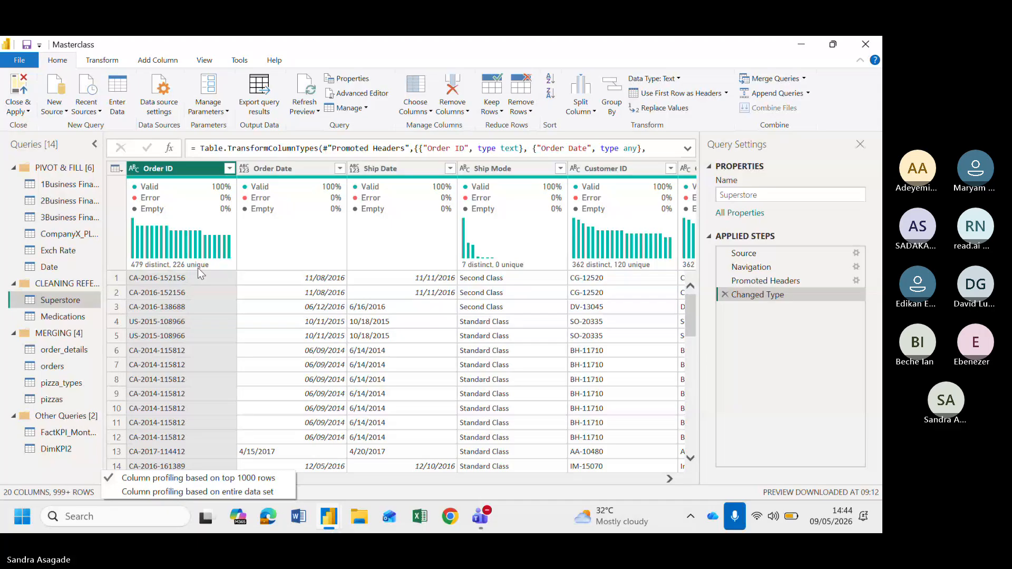
pyautogui.click(165, 493)
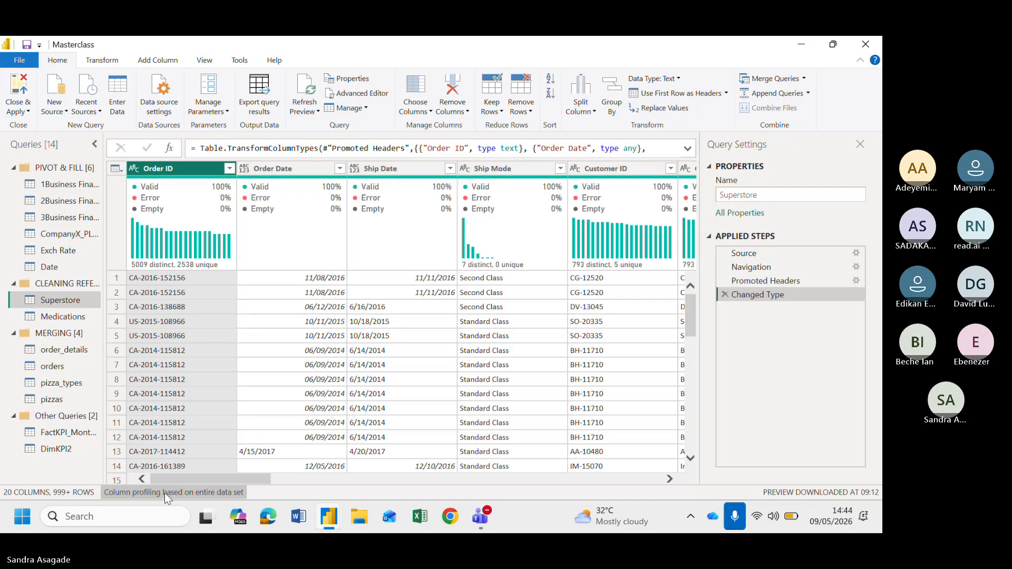
# Open the Order ID column's options to review the available column commands, then dismiss them
pyautogui.moveTo(157, 268)
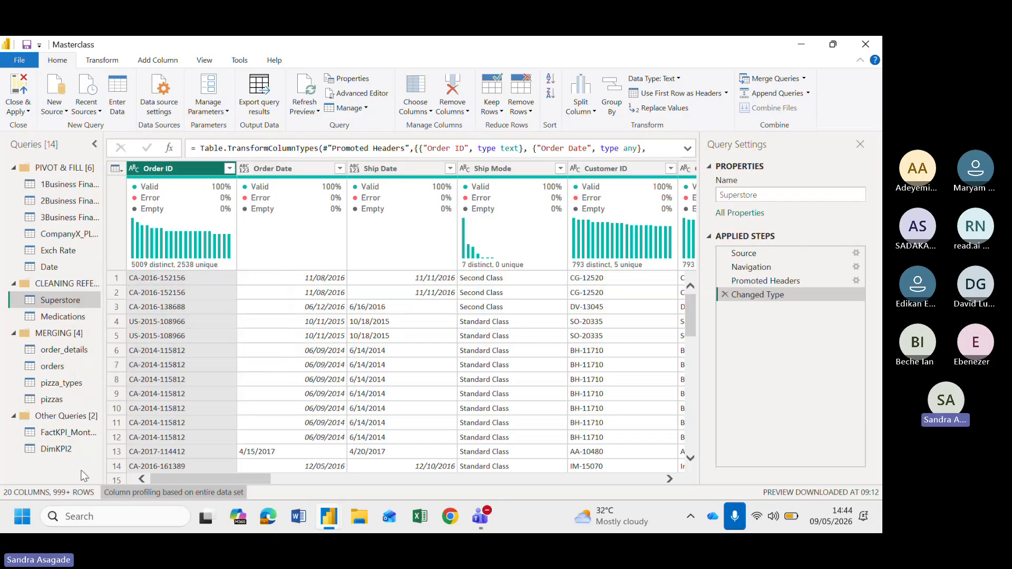
pyautogui.moveTo(208, 245)
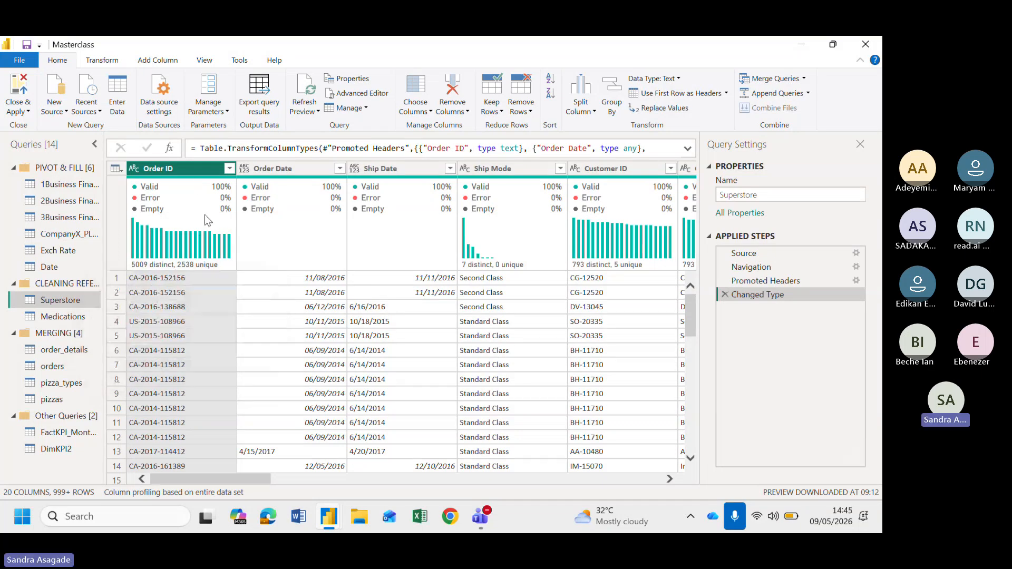
pyautogui.moveTo(216, 262)
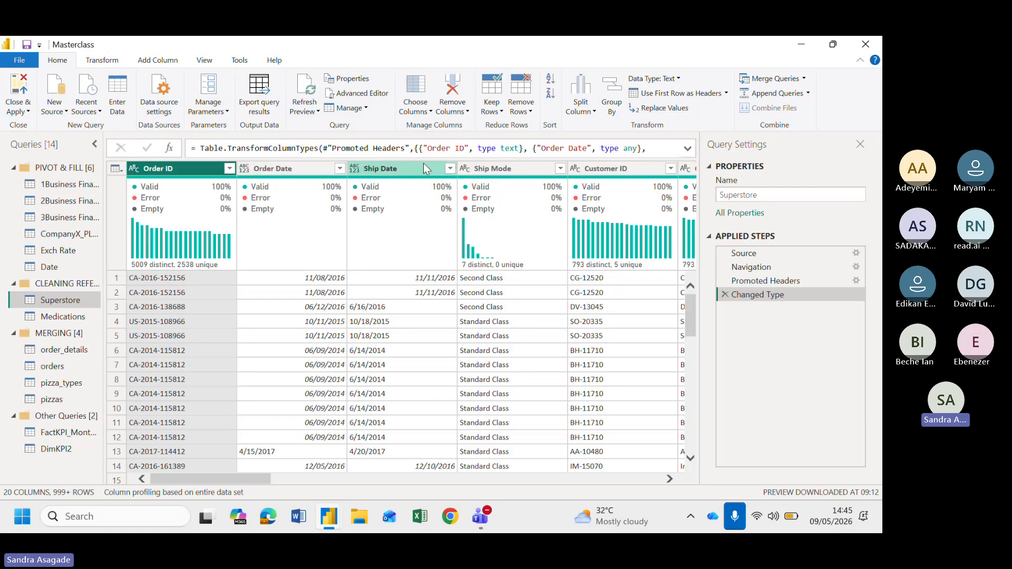
pyautogui.rightClick(179, 174)
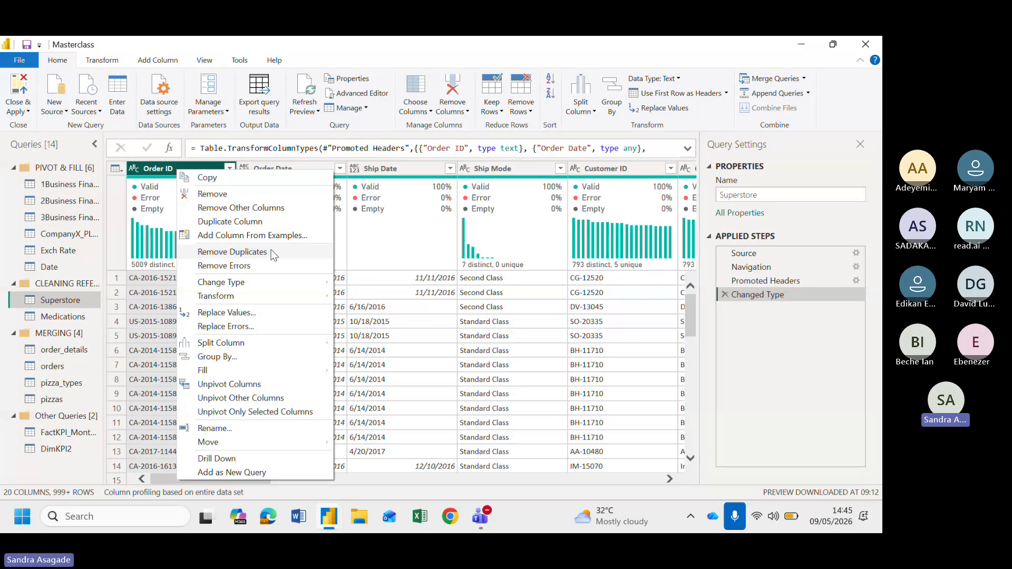
pyautogui.click(147, 198)
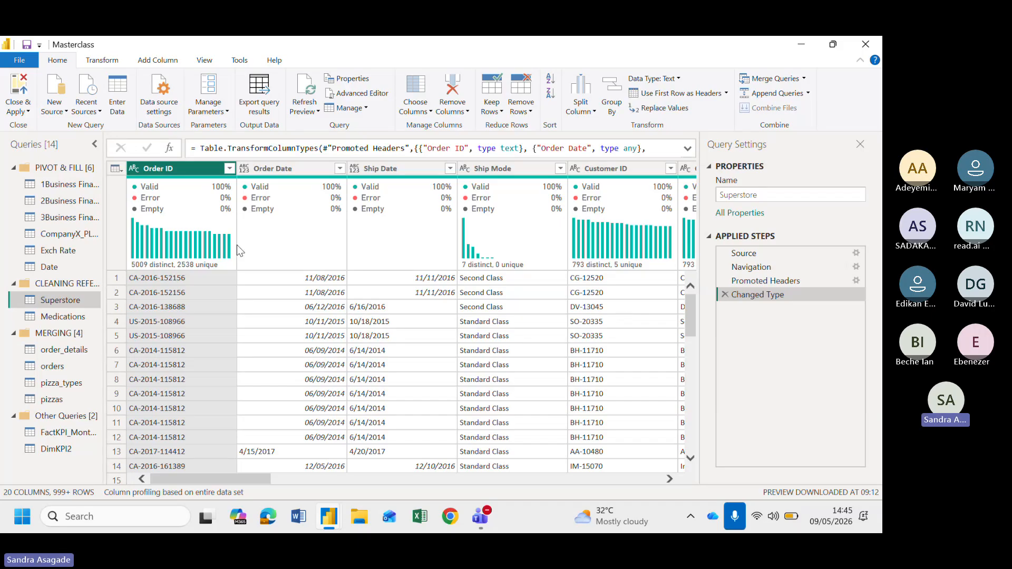
# Select the first Order ID cell and scroll across the columns to review each column's quality and distribution profiles
pyautogui.moveTo(205, 191)
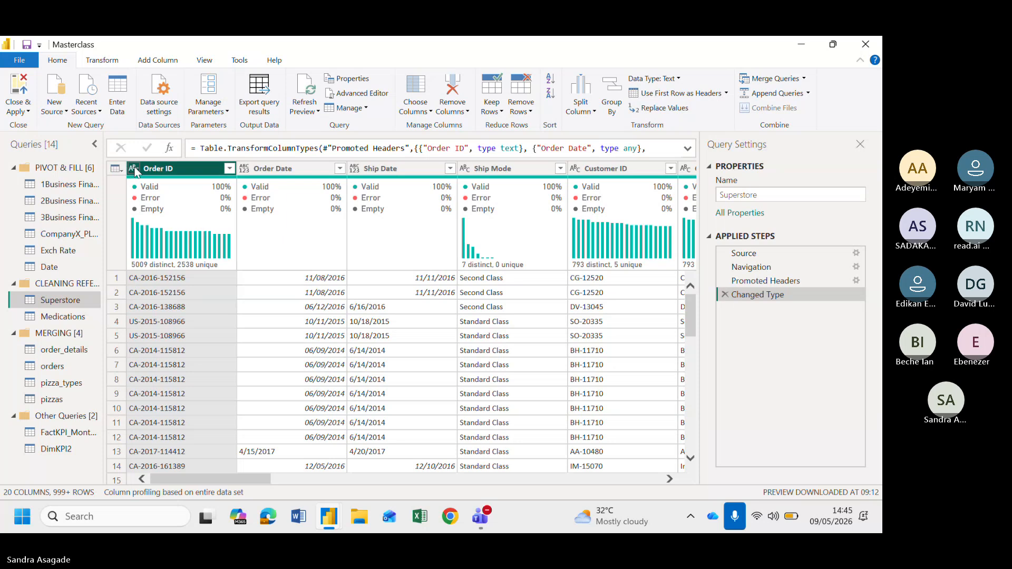
pyautogui.click(186, 280)
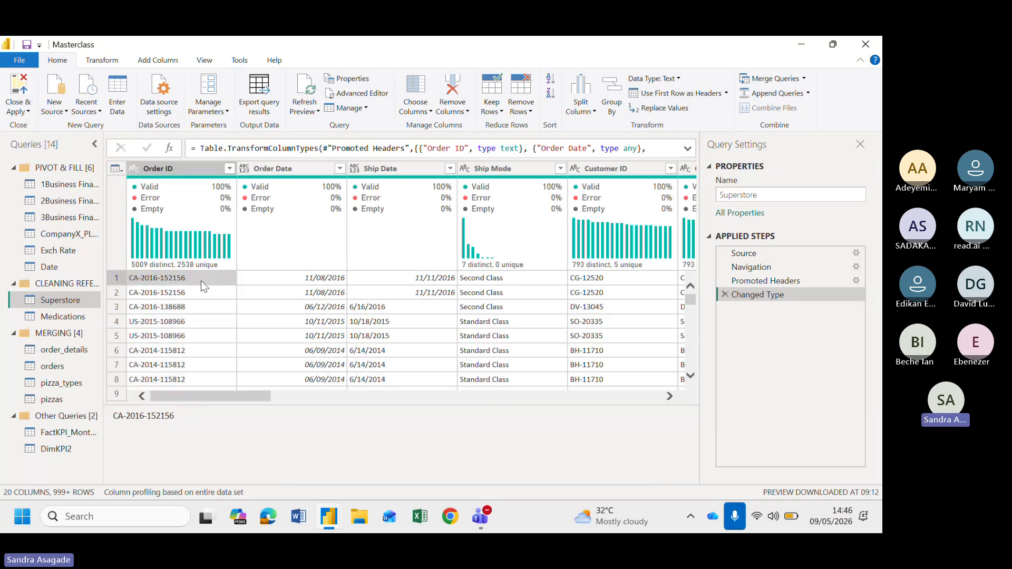
pyautogui.scroll(1, 169, 280)
pyautogui.hscroll(5, 333, 292)
pyautogui.hscroll(-5, 334, 293)
pyautogui.hscroll(2, 413, 288)
pyautogui.hscroll(2, 420, 282)
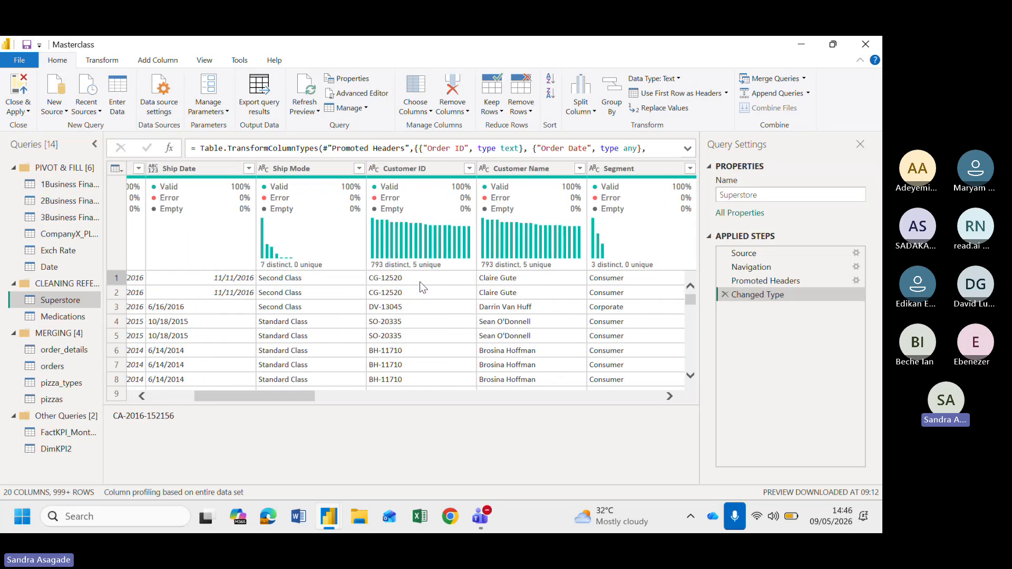
pyautogui.hscroll(3, 432, 285)
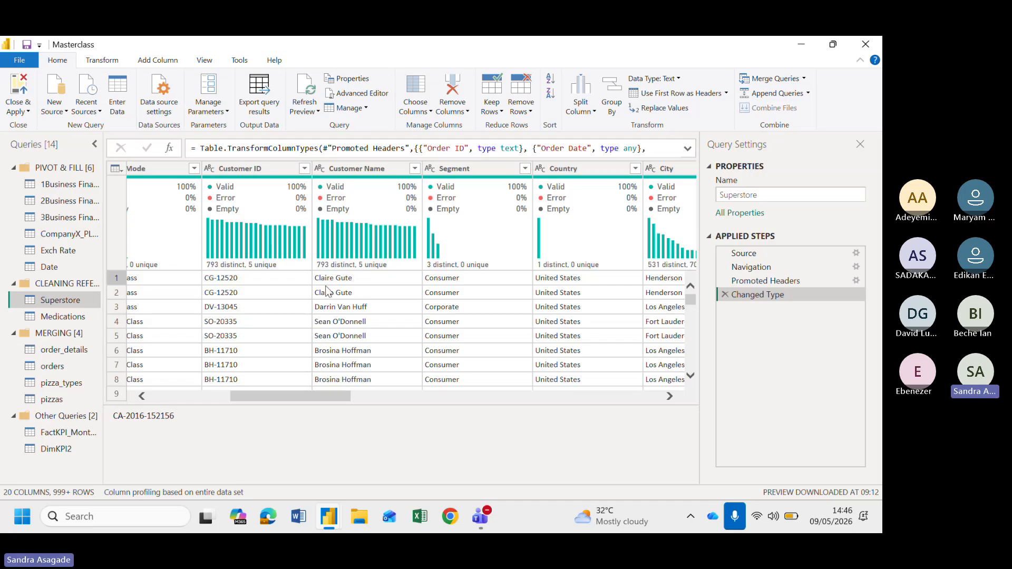
pyautogui.hscroll(-1, 328, 292)
pyautogui.hscroll(3, 328, 292)
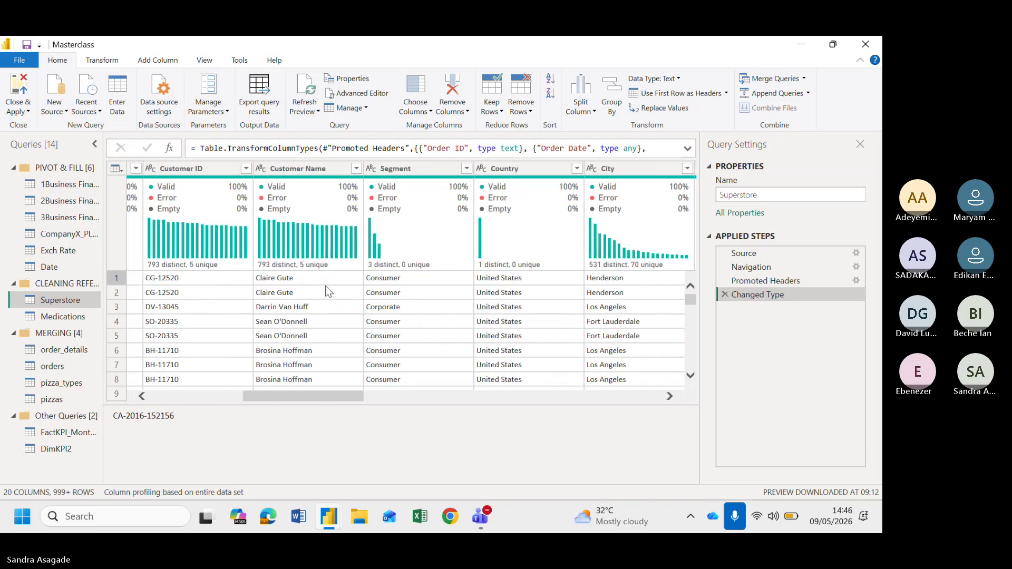
pyautogui.hscroll(1, 327, 290)
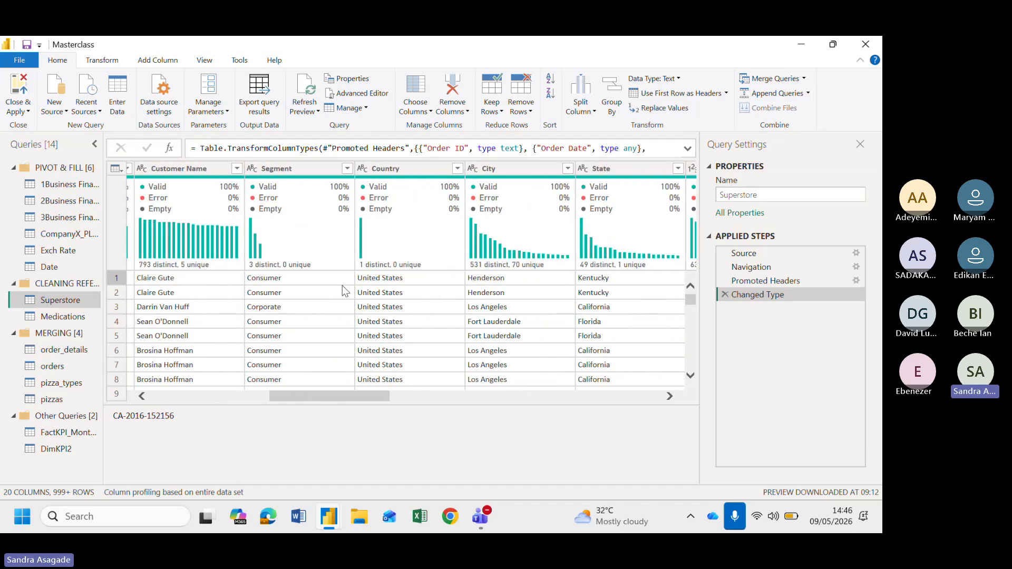
pyautogui.hscroll(4, 446, 278)
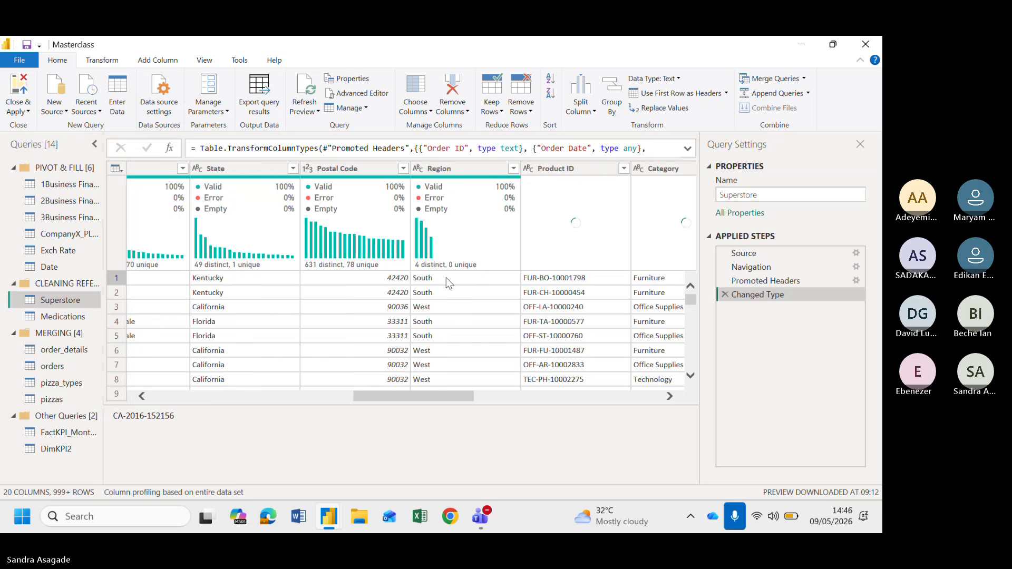
pyautogui.hscroll(1, 459, 281)
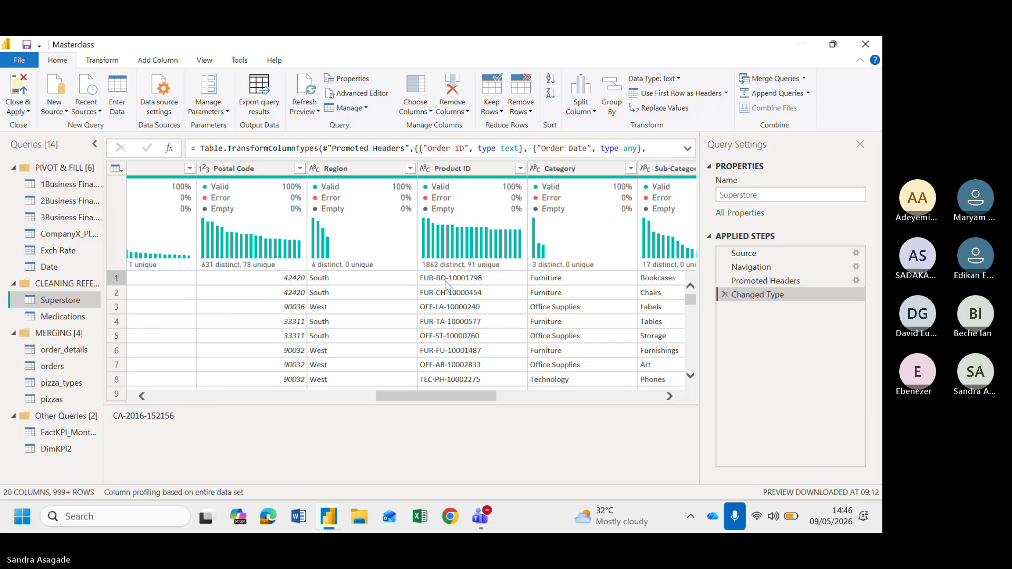
pyautogui.hscroll(-1, 408, 282)
pyautogui.hscroll(1, 408, 282)
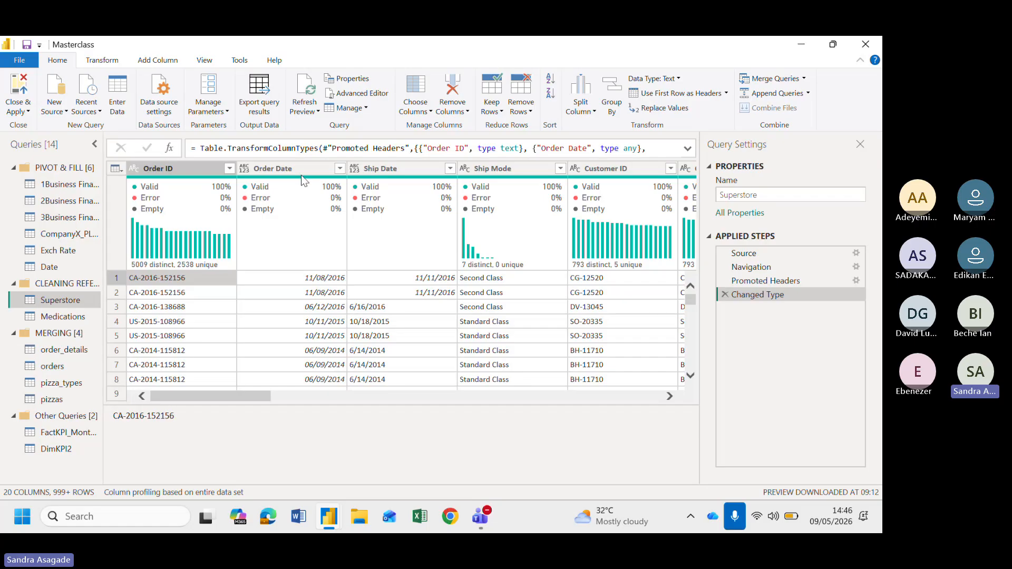
# Select the Order ID column and review its column statistics and value distribution
pyautogui.click(186, 174)
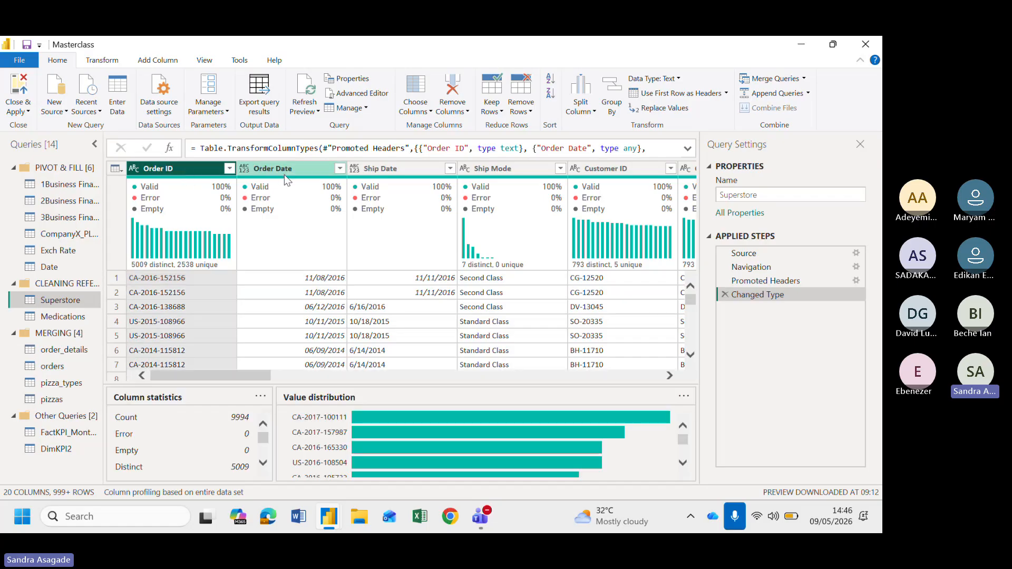
pyautogui.scroll(-3, 243, 422)
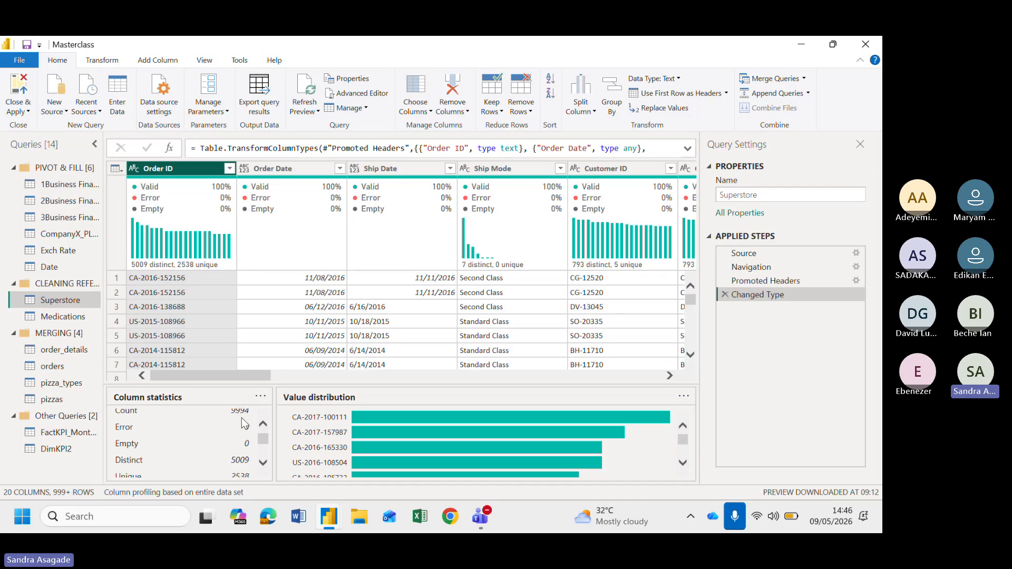
pyautogui.scroll(3, 243, 421)
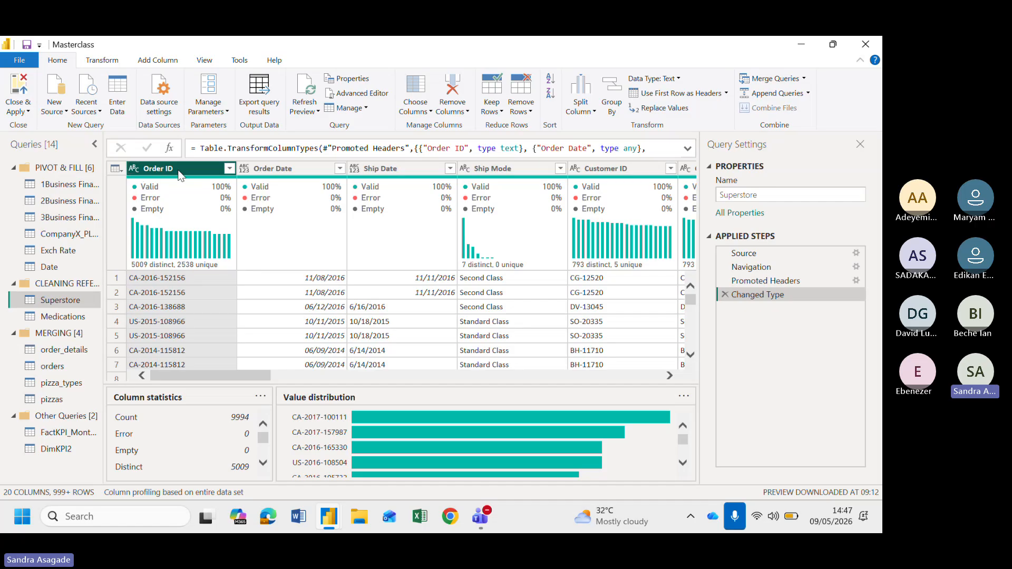
# Open the table-level options list, dismiss it, and scroll across the Superstore columns
pyautogui.click(116, 169)
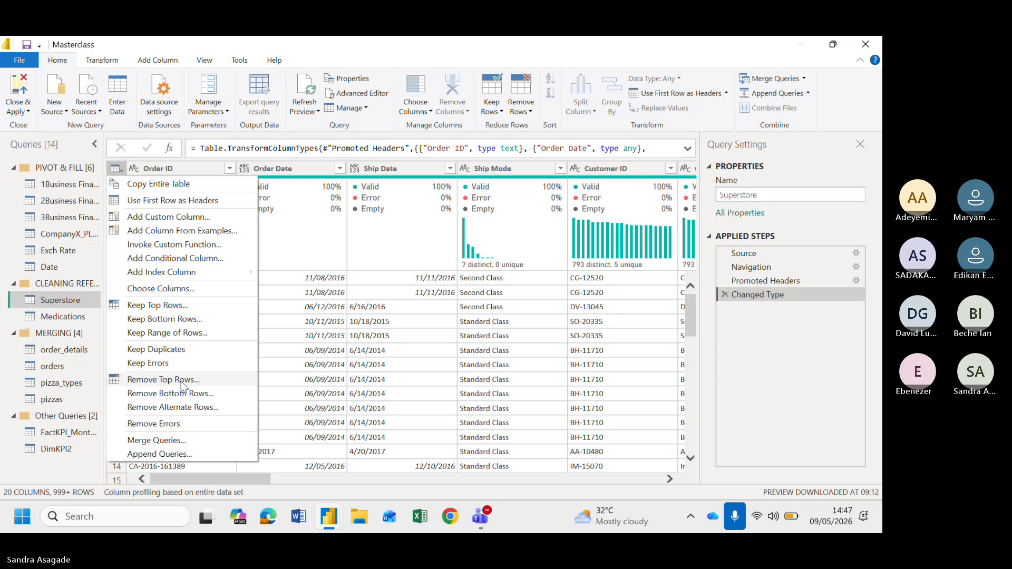
pyautogui.click(96, 476)
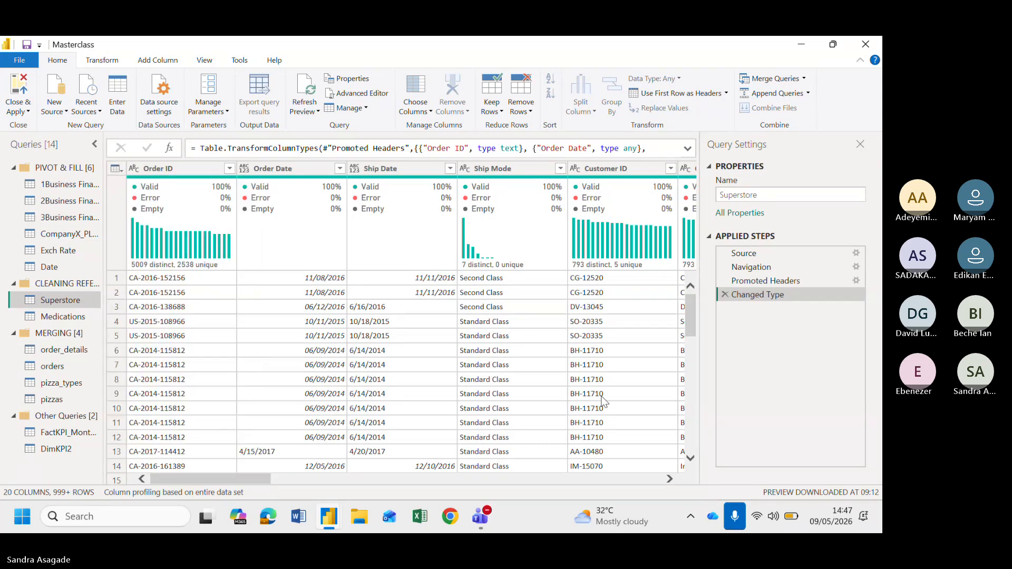
pyautogui.hscroll(4, 401, 380)
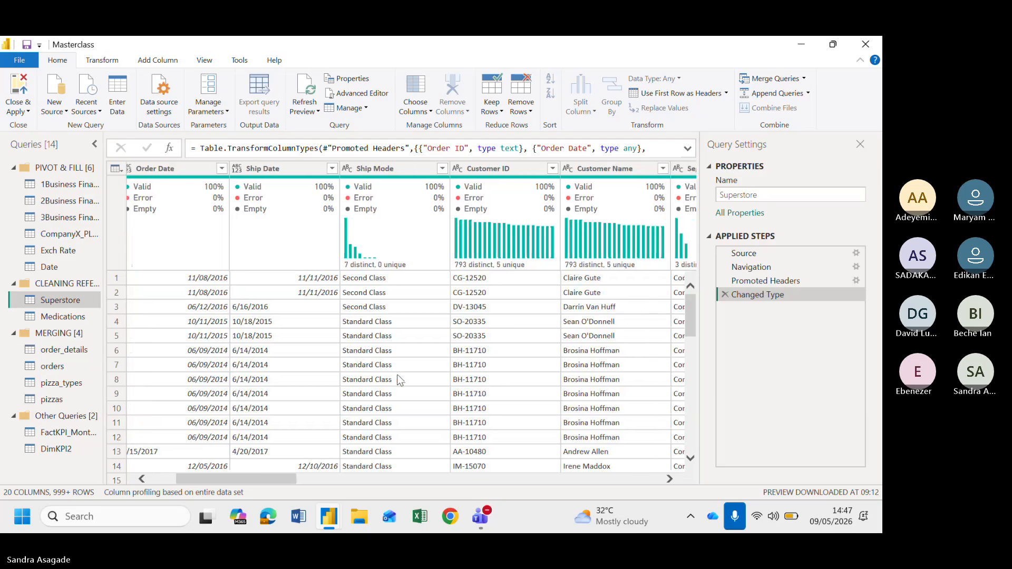
pyautogui.hscroll(-2, 400, 380)
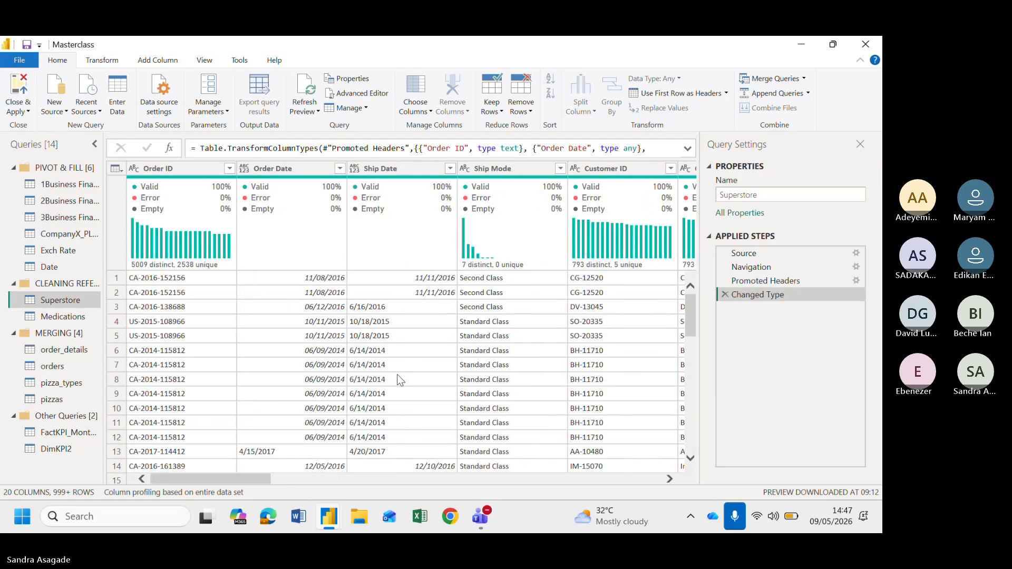
pyautogui.hscroll(3, 397, 375)
pyautogui.hscroll(-3, 399, 378)
# Reopen the table-level options, then browse the Transform commands before returning to the Home commands
pyautogui.click(114, 169)
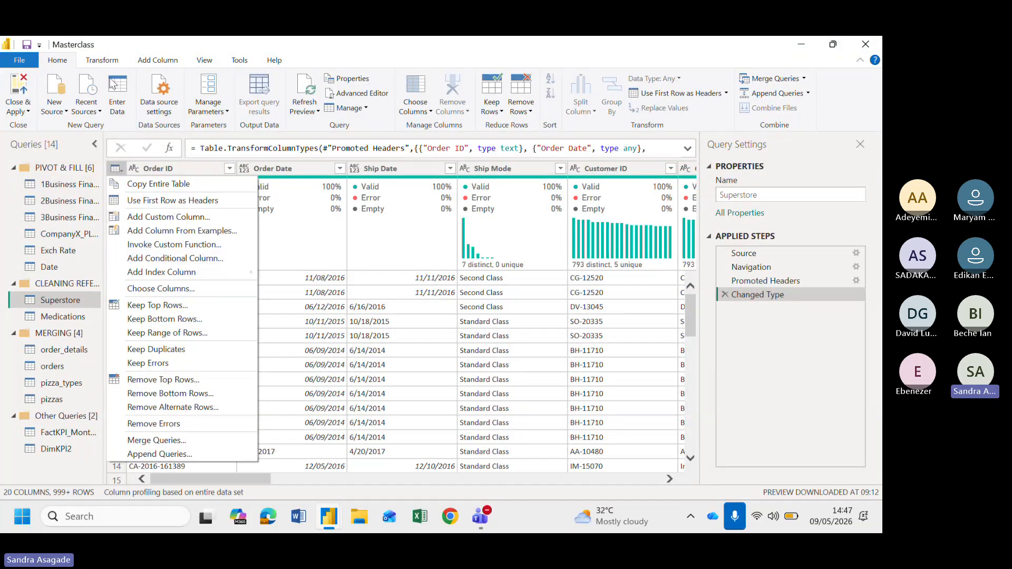
pyautogui.click(119, 62)
pyautogui.click(118, 62)
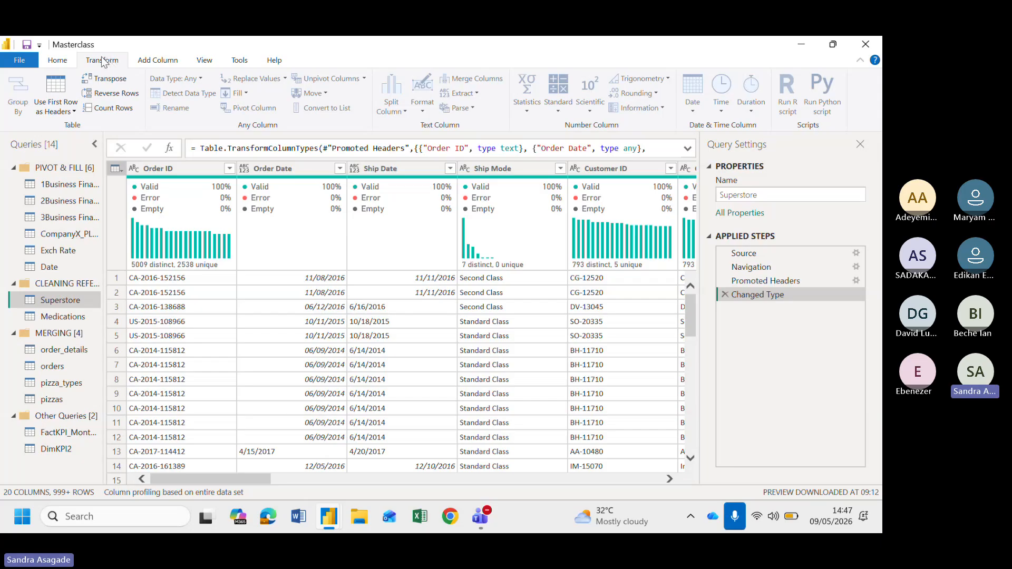
pyautogui.click(58, 60)
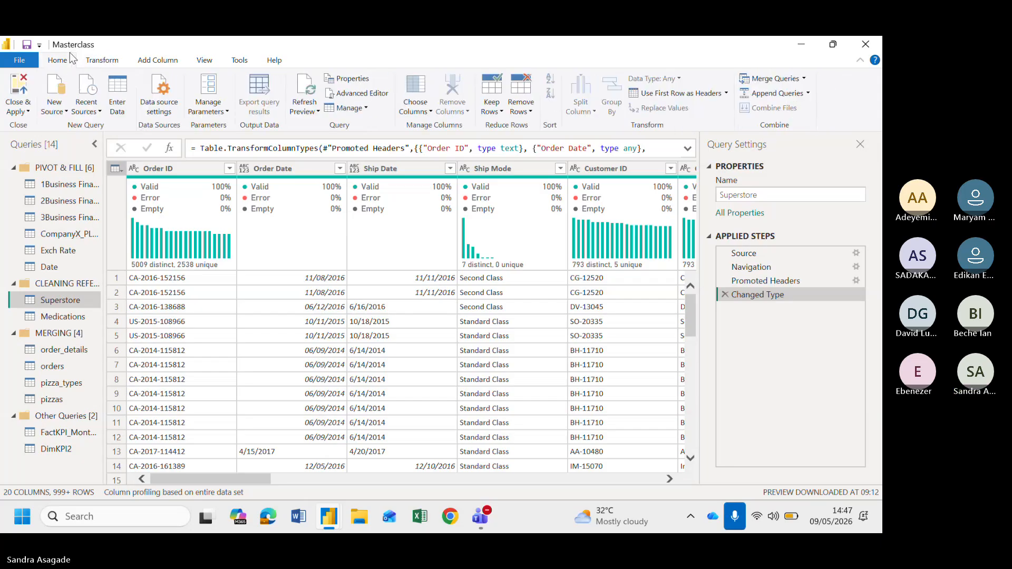
# Scroll through the Superstore columns to Sales, Quantity and Discount, and reopen the table-level options
pyautogui.hscroll(10, 285, 368)
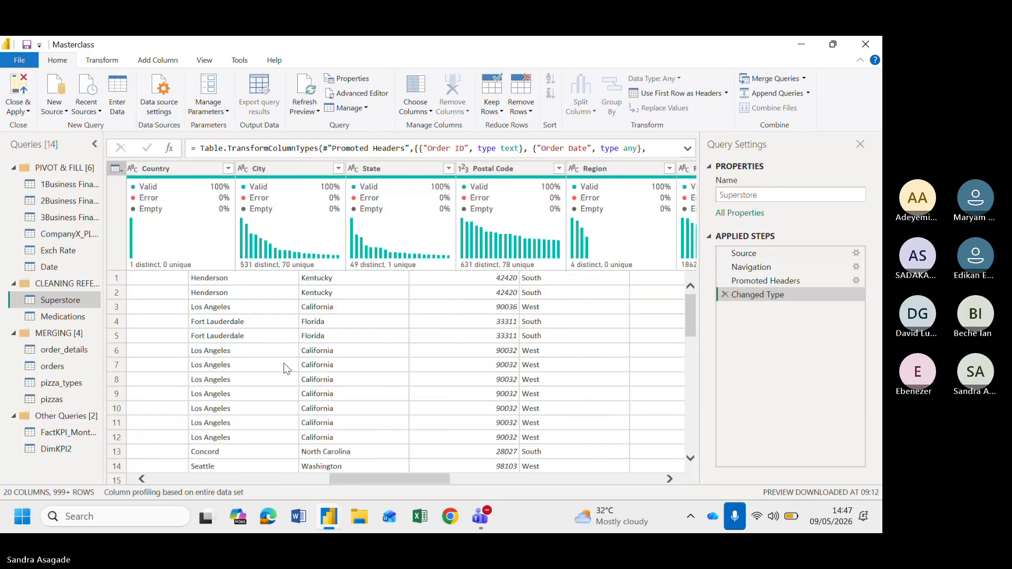
pyautogui.hscroll(8, 285, 368)
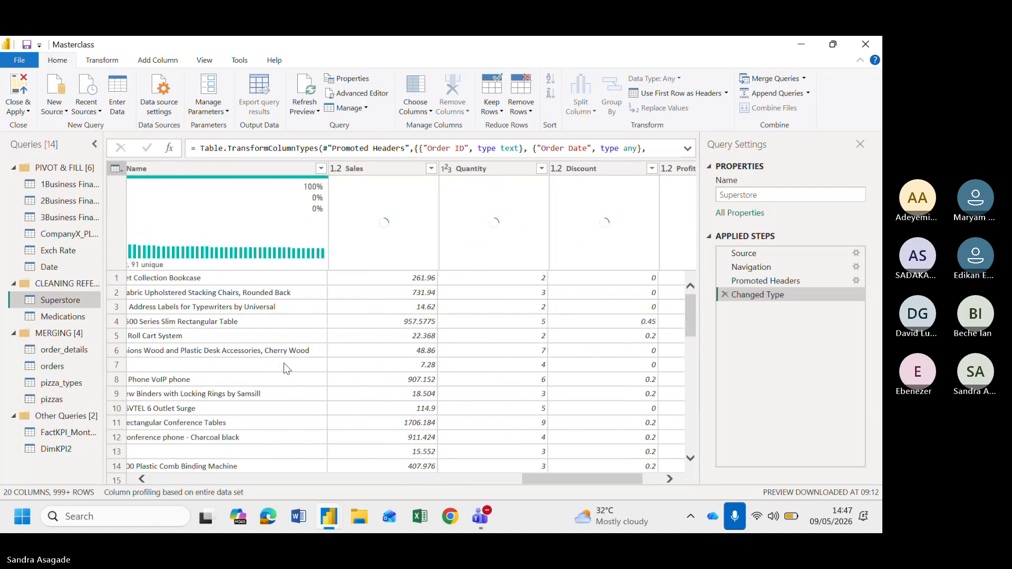
pyautogui.hscroll(-18, 284, 368)
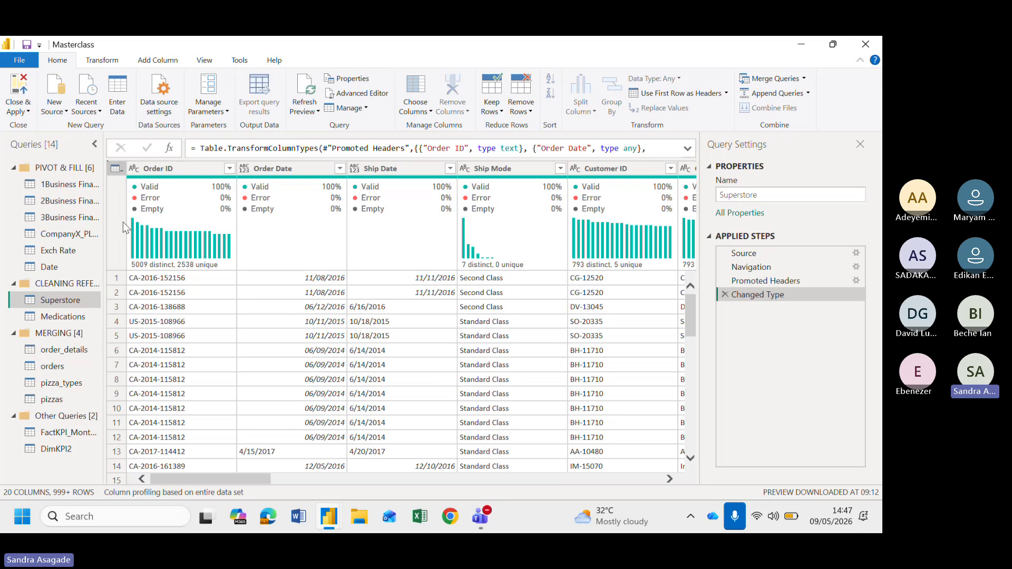
pyautogui.click(116, 169)
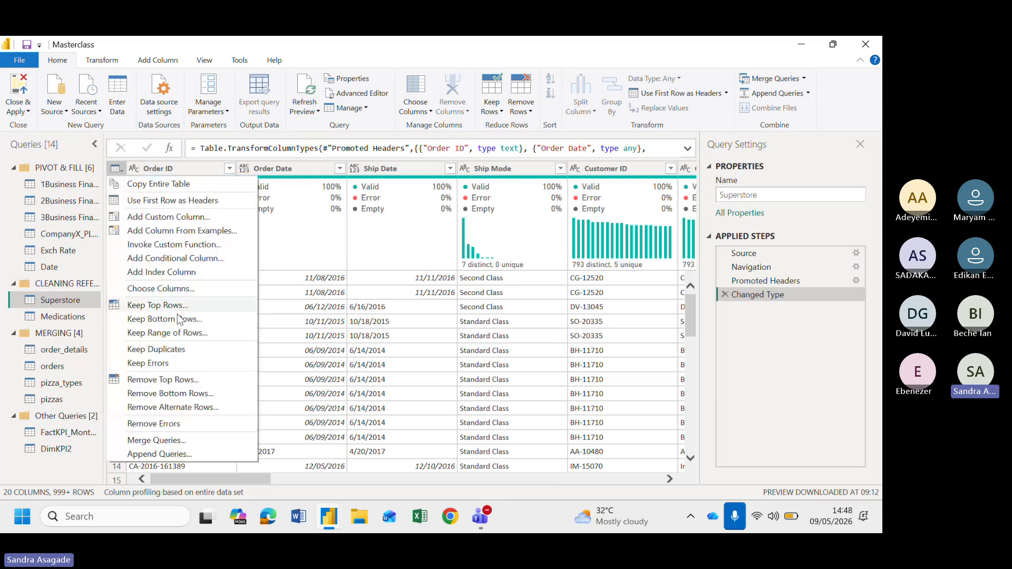
pyautogui.click(89, 463)
# Compare the Order ID and Order Date columns, opening Order ID's data type choices and viewing Order Date's statistics
pyautogui.click(273, 169)
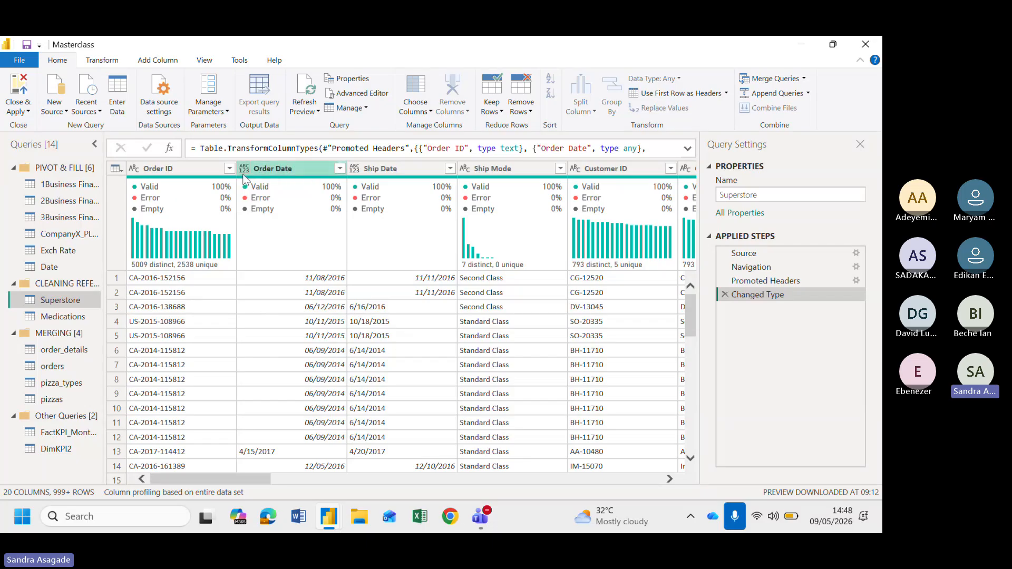
pyautogui.click(174, 170)
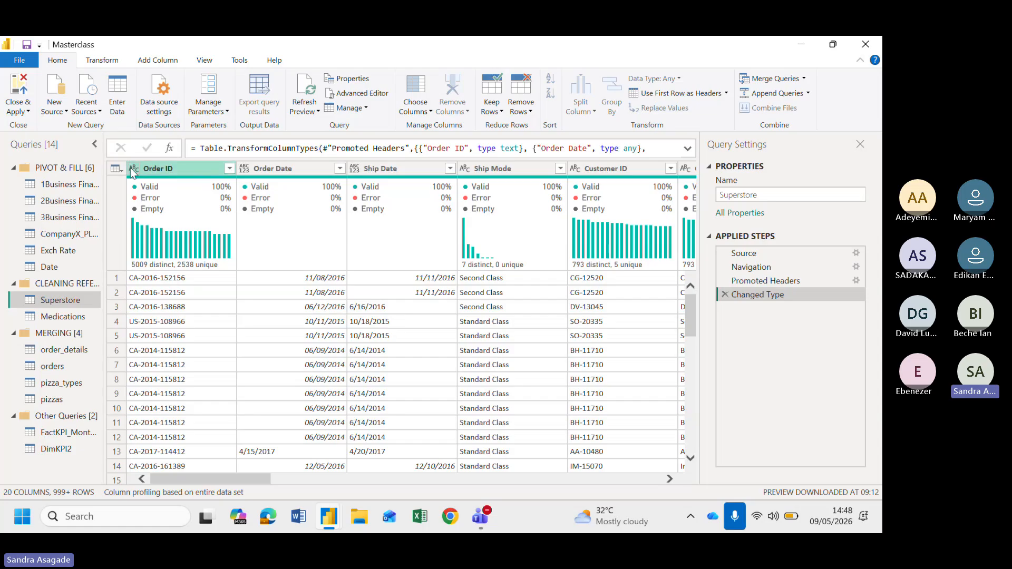
pyautogui.click(243, 170)
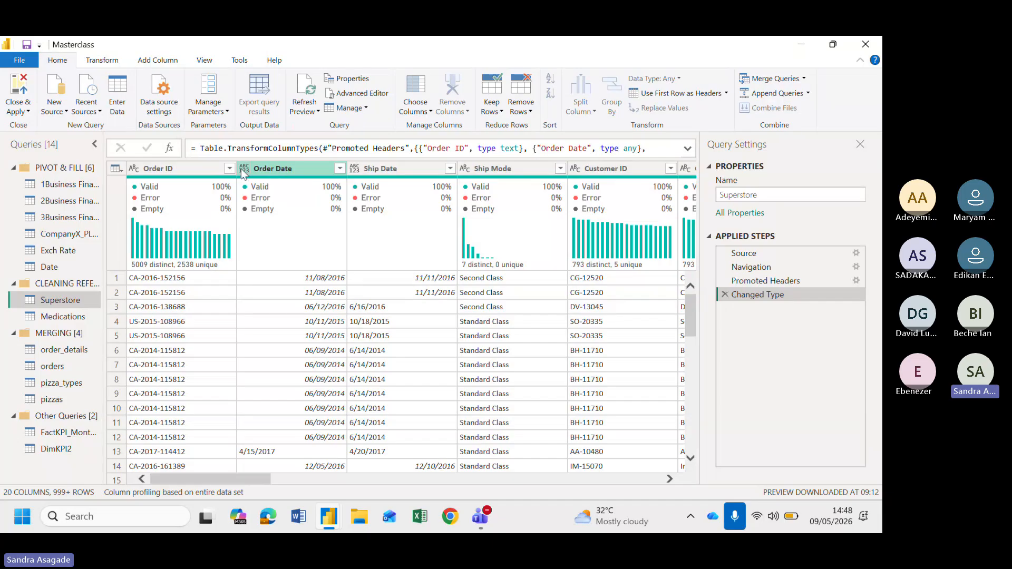
pyautogui.click(135, 171)
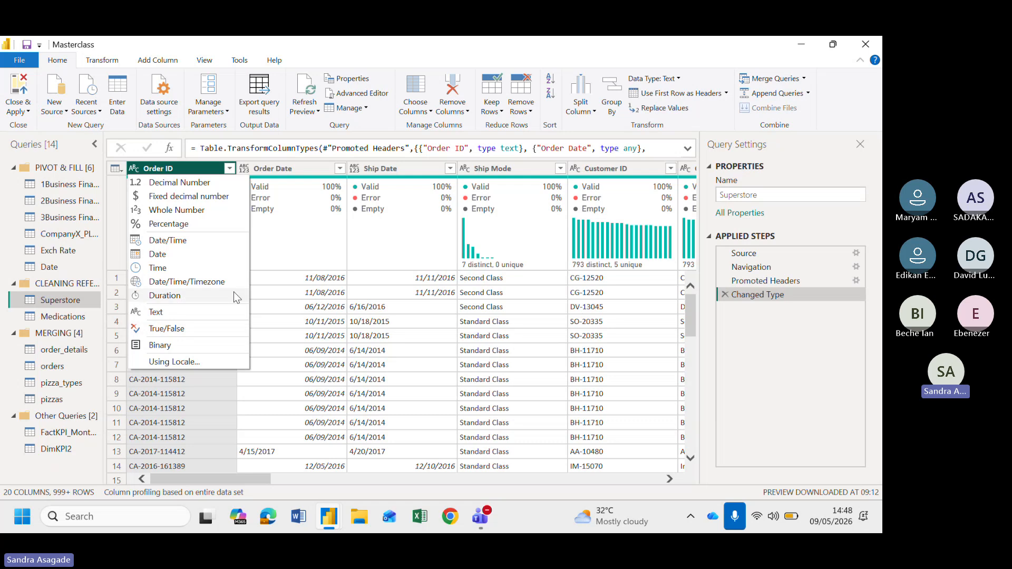
pyautogui.click(262, 170)
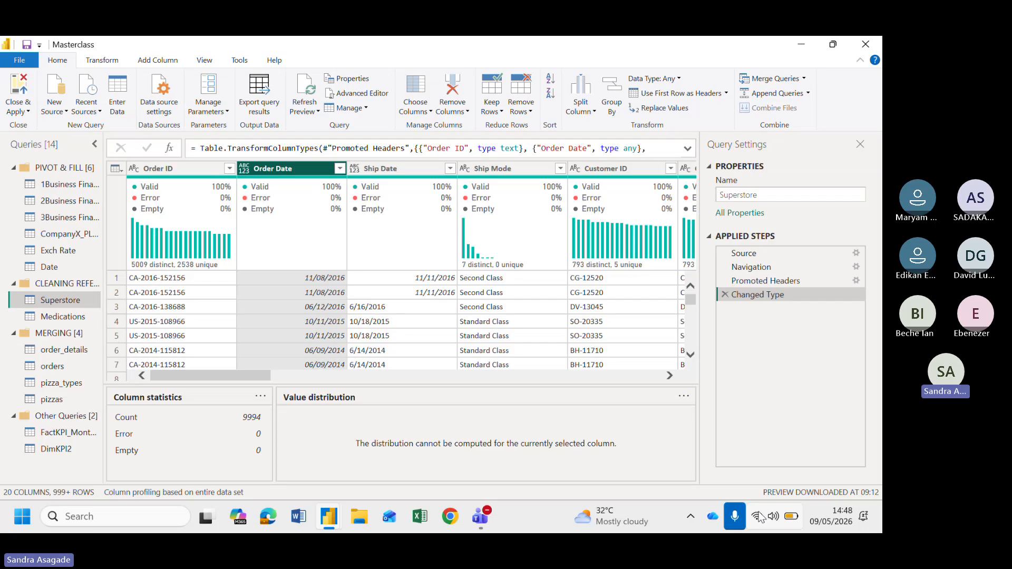
# Select the first Order ID cell and scroll through the Superstore rows to compare the Order Date values
pyautogui.click(196, 280)
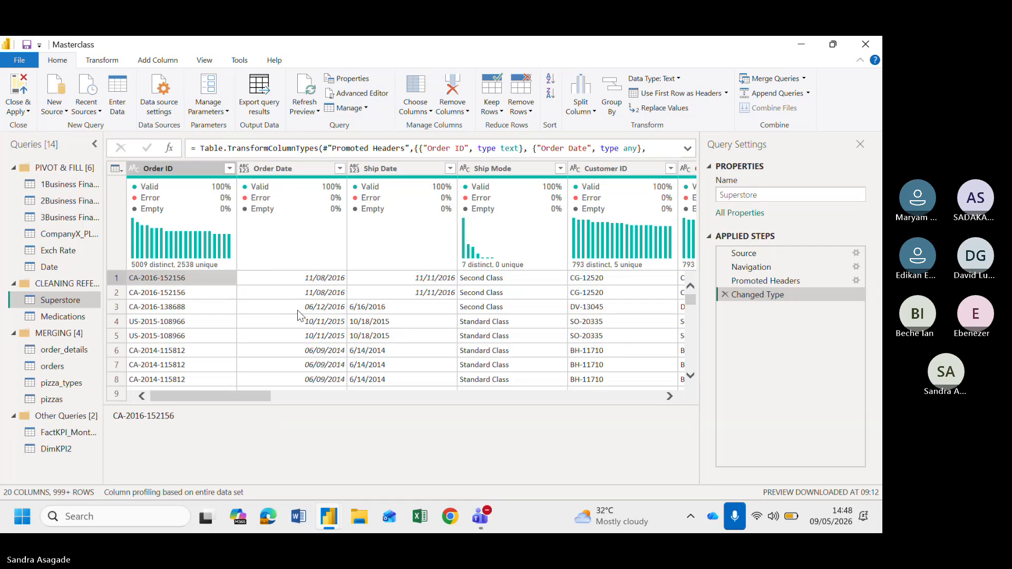
pyautogui.scroll(-2, 299, 315)
pyautogui.scroll(-3, 299, 316)
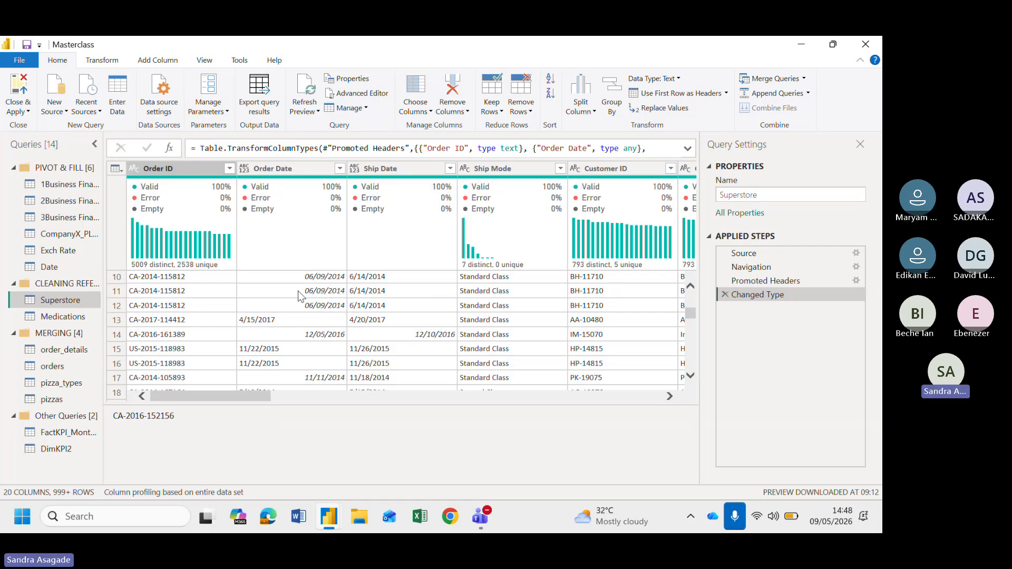
pyautogui.scroll(2, 310, 305)
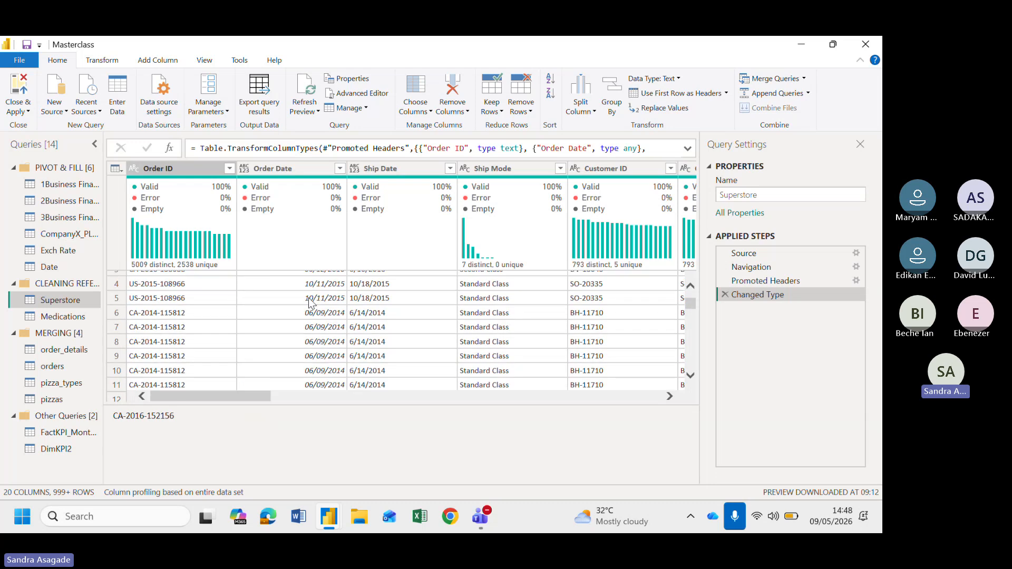
pyautogui.scroll(-2, 332, 312)
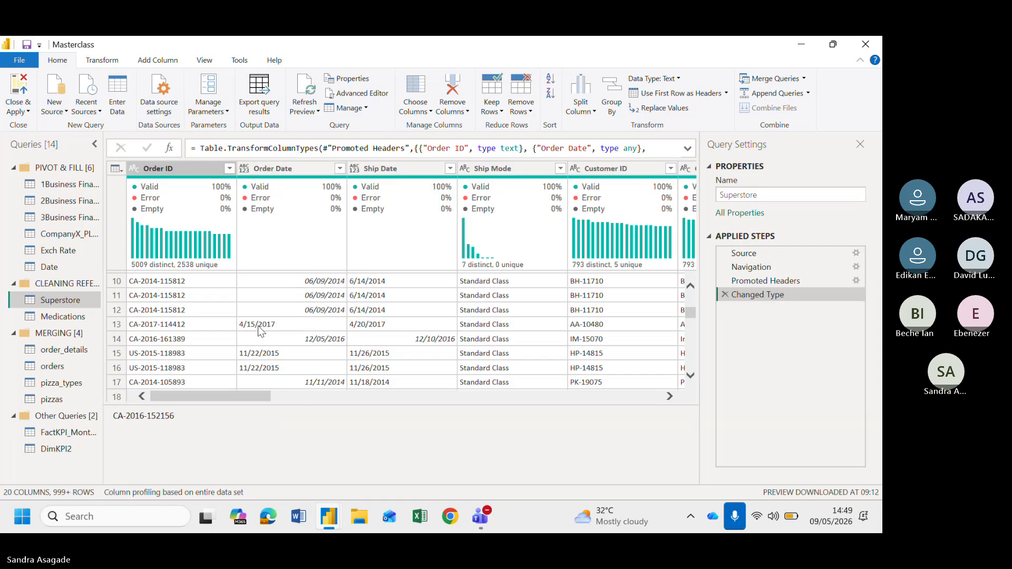
pyautogui.scroll(2, 312, 312)
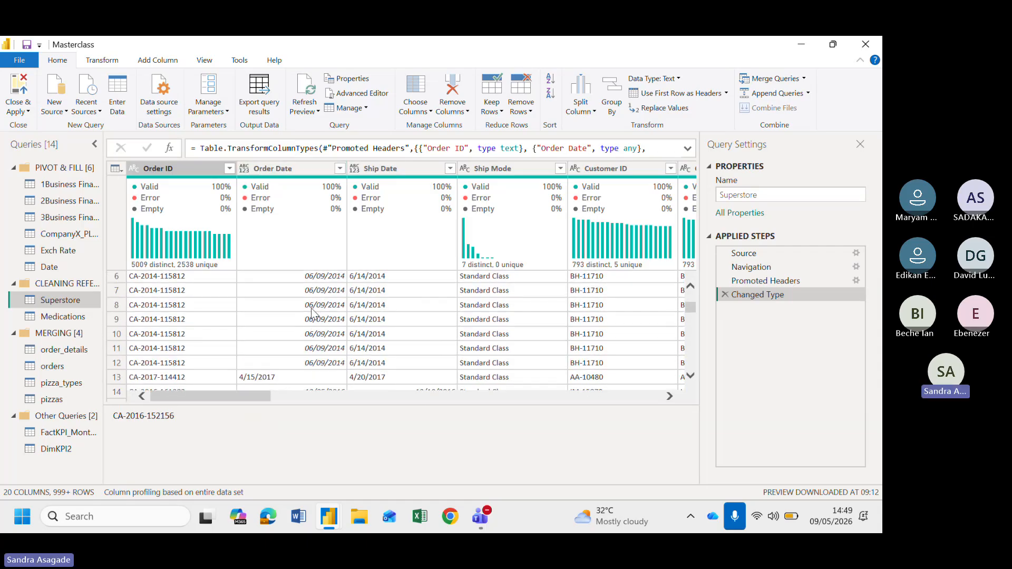
pyautogui.scroll(3, 312, 312)
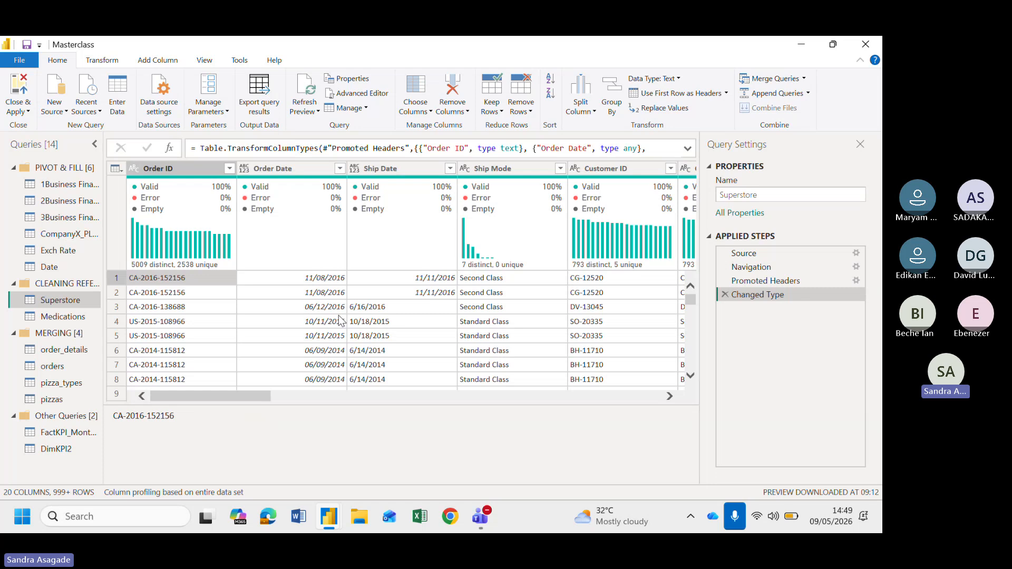
pyautogui.scroll(-1, 339, 315)
pyautogui.scroll(1, 338, 315)
pyautogui.scroll(-1, 320, 313)
pyautogui.scroll(-3, 320, 313)
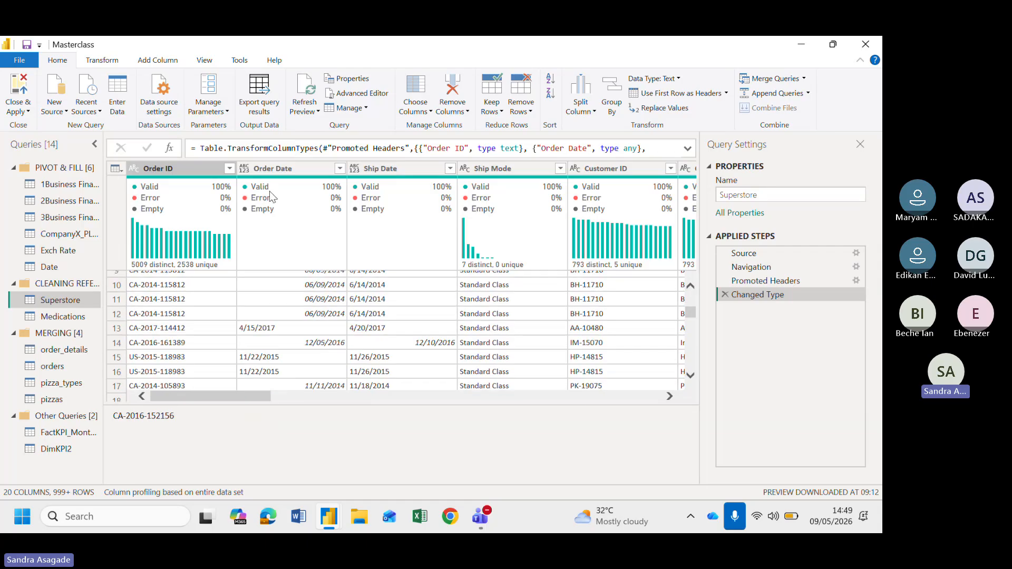
pyautogui.scroll(4, 246, 174)
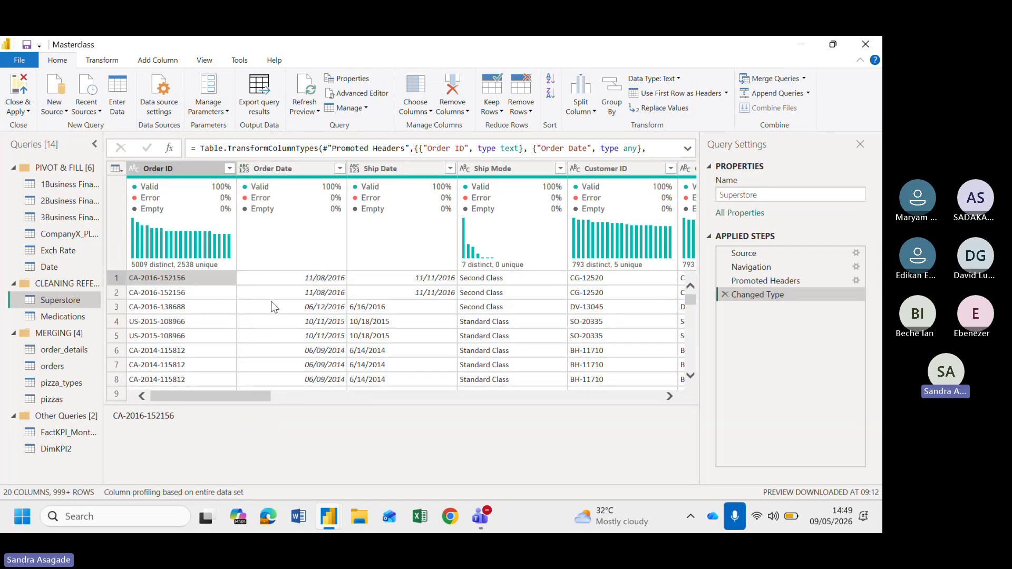
# Set the Order Date column's data type to Date and scroll through the rows to inspect the converted values
pyautogui.click(245, 170)
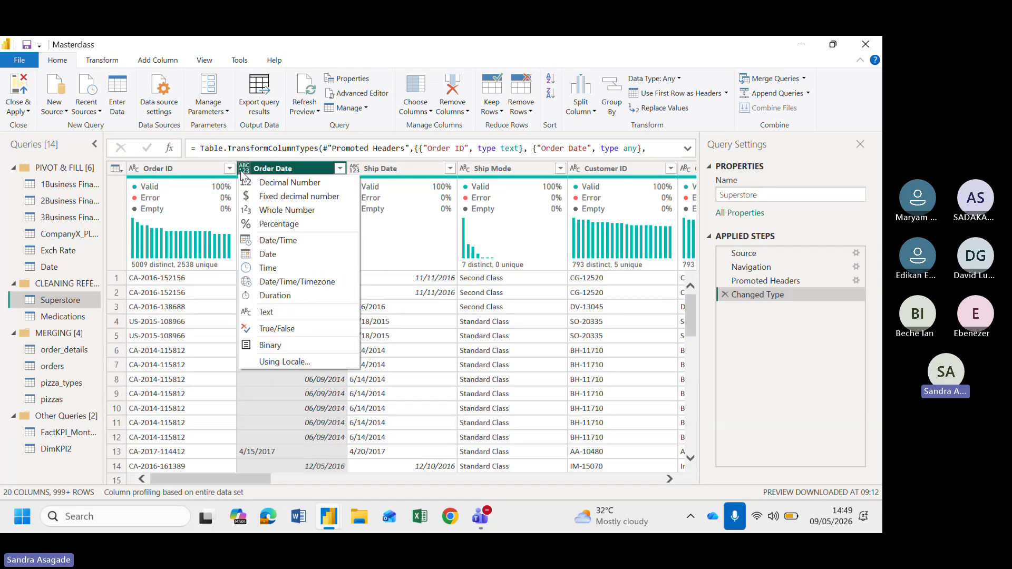
pyautogui.click(285, 254)
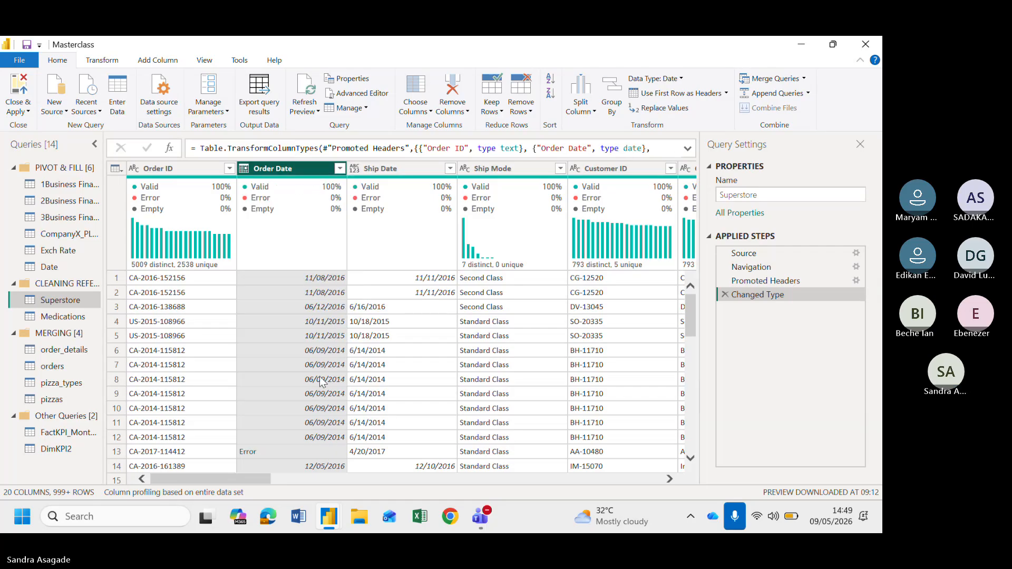
pyautogui.scroll(-3, 320, 376)
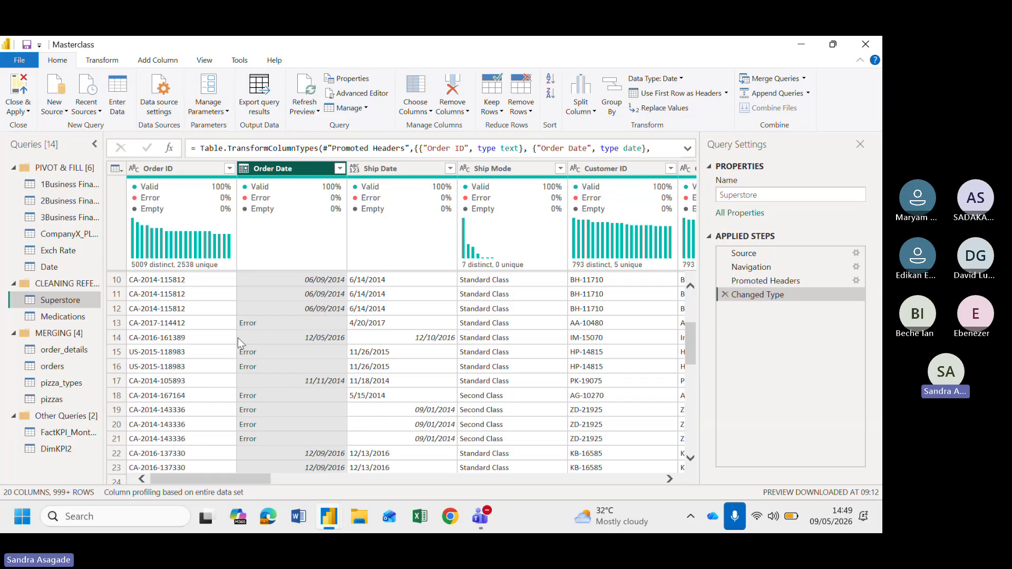
pyautogui.scroll(-3, 244, 401)
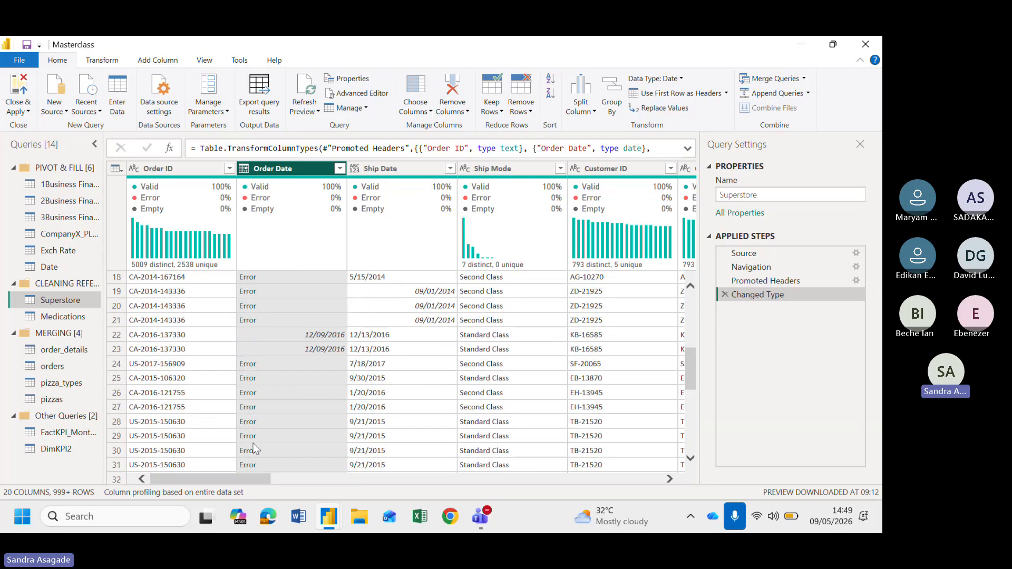
pyautogui.scroll(2, 248, 369)
pyautogui.scroll(-3, 253, 367)
pyautogui.scroll(7, 252, 367)
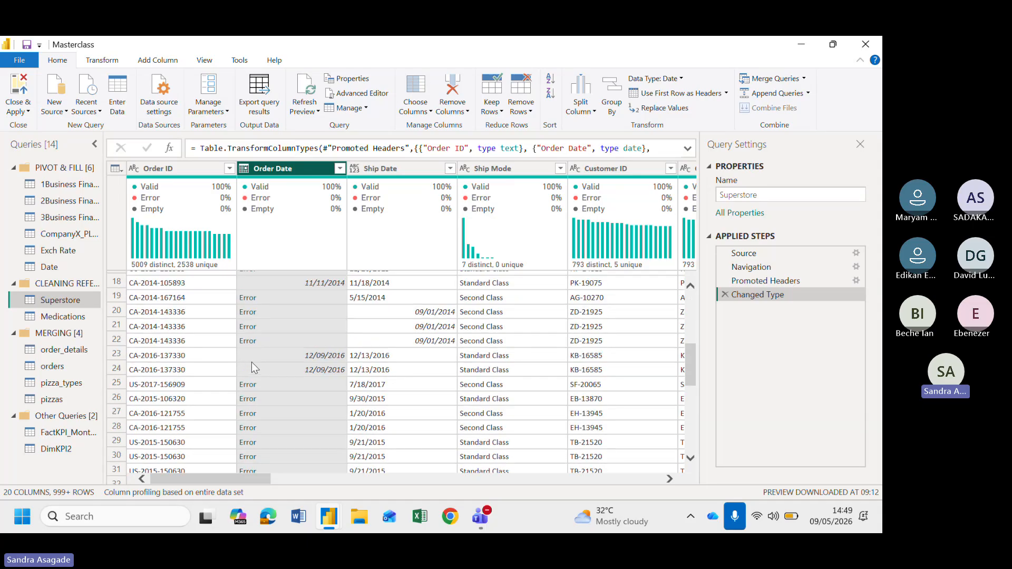
pyautogui.scroll(-4, 251, 363)
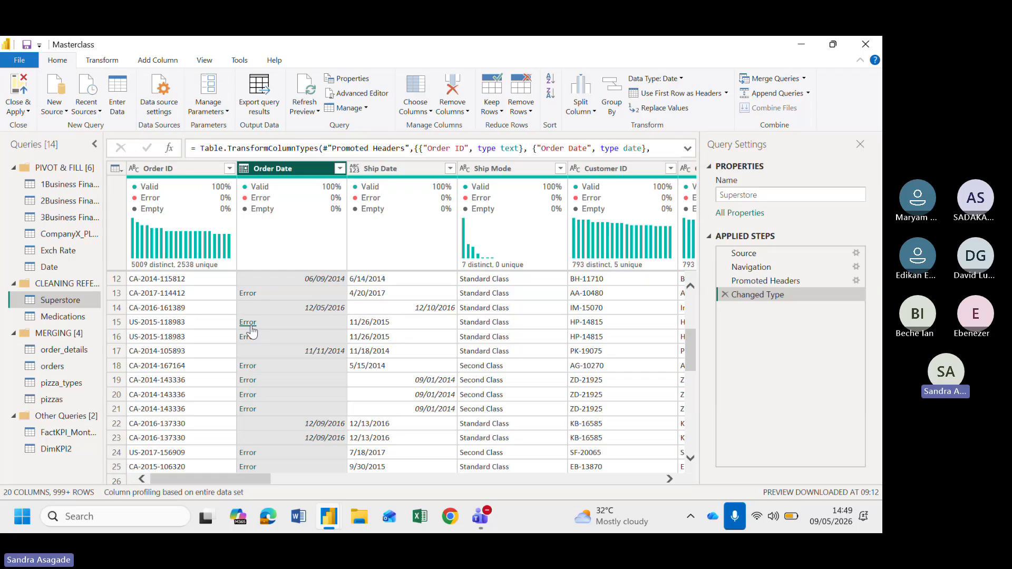
pyautogui.click(244, 168)
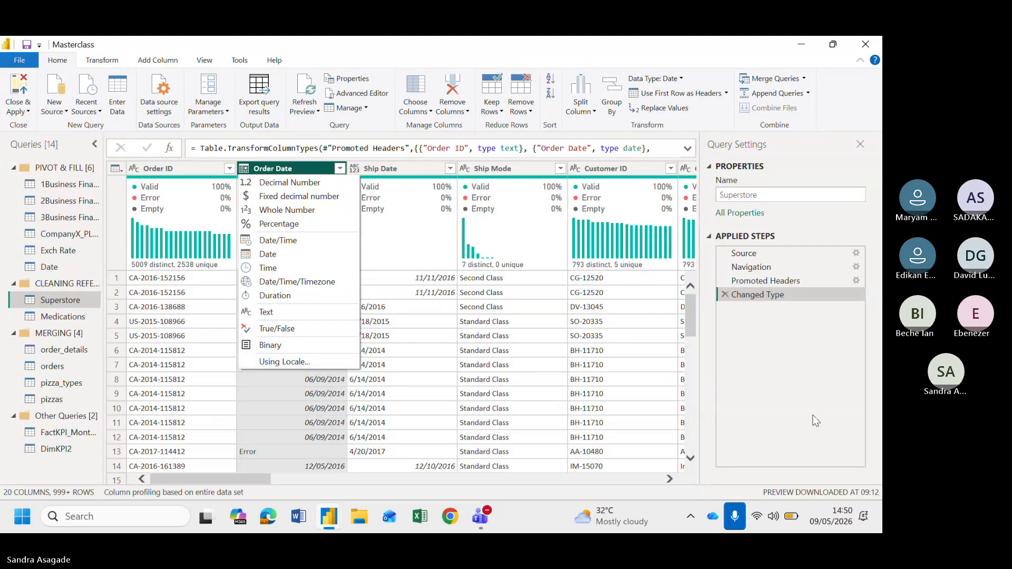
pyautogui.click(266, 313)
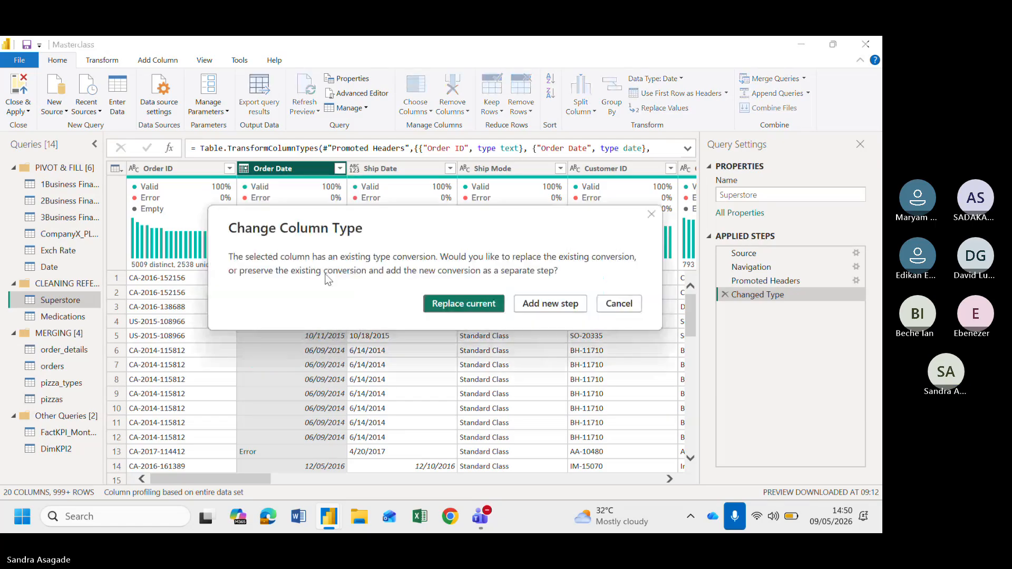
pyautogui.click(631, 305)
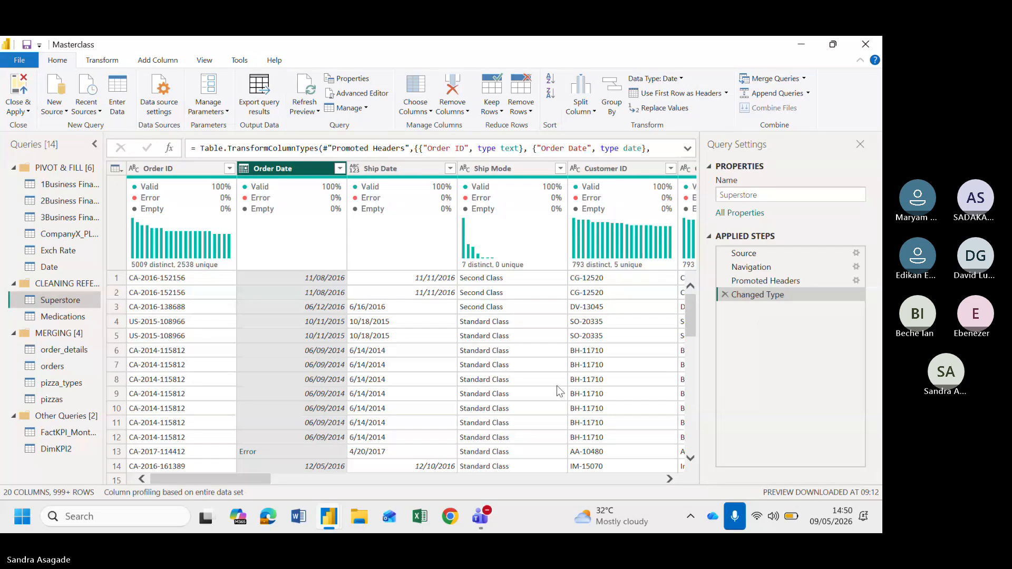
# Change Order Date's type to Date using the English (United States) locale and scroll through the converted rows
pyautogui.scroll(-2, 556, 385)
pyautogui.scroll(2, 557, 385)
pyautogui.click(244, 169)
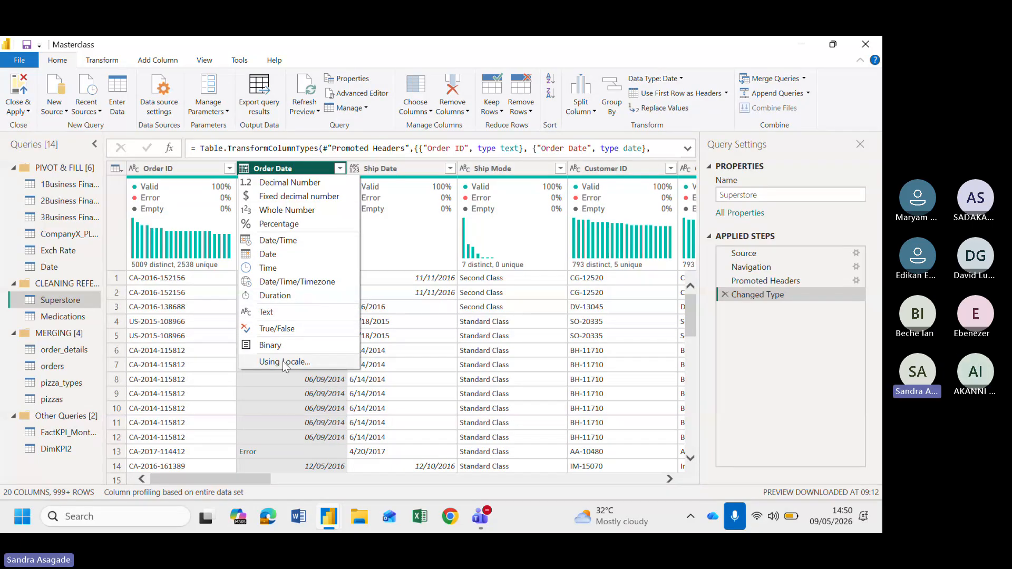
pyautogui.click(244, 170)
pyautogui.click(244, 170)
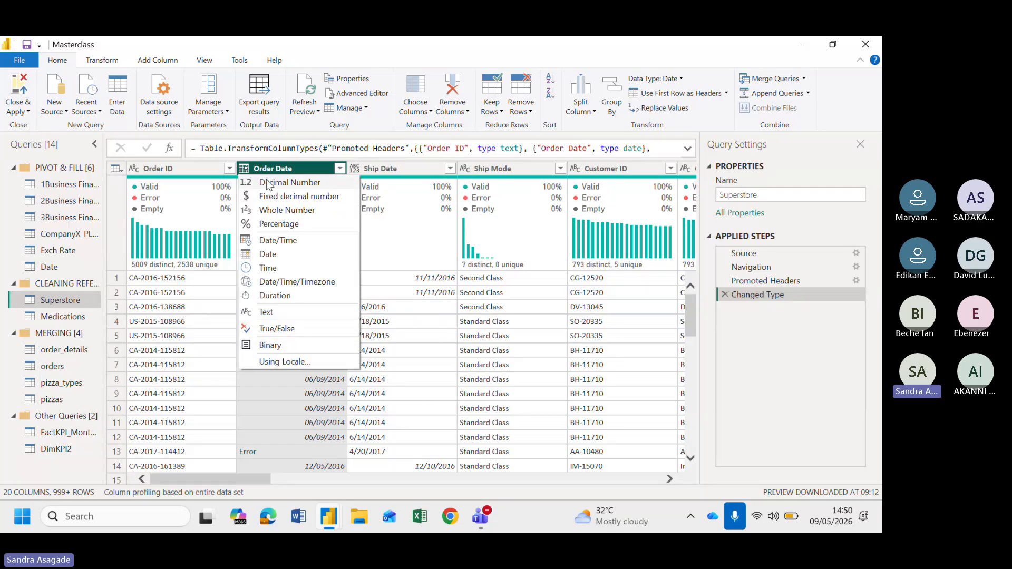
pyautogui.click(285, 361)
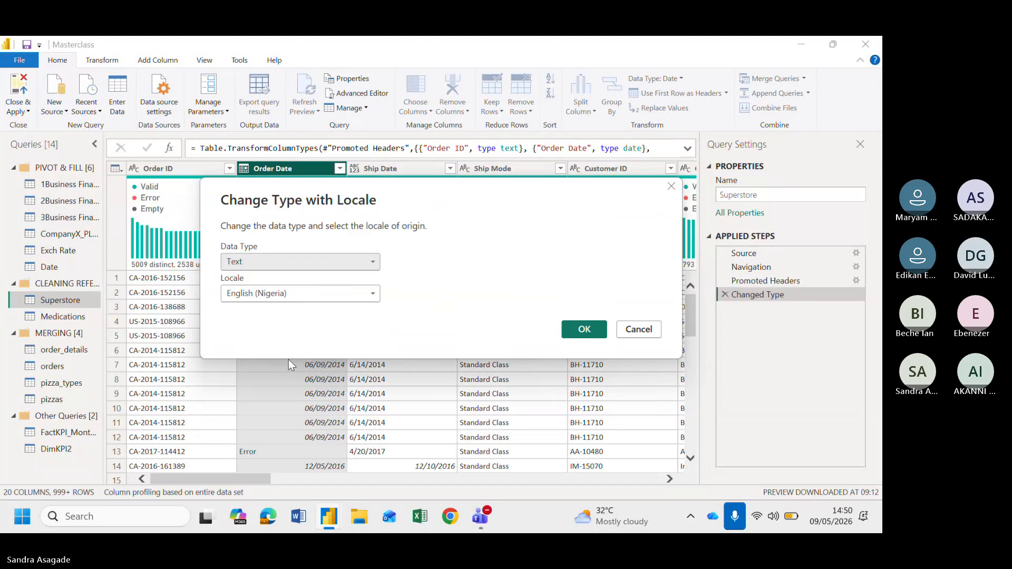
pyautogui.click(279, 261)
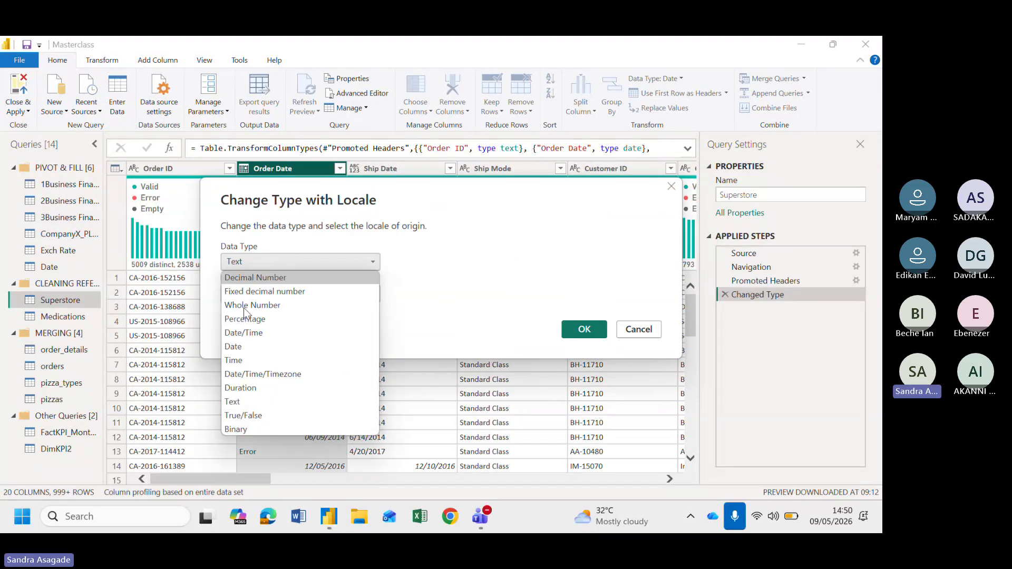
pyautogui.click(244, 345)
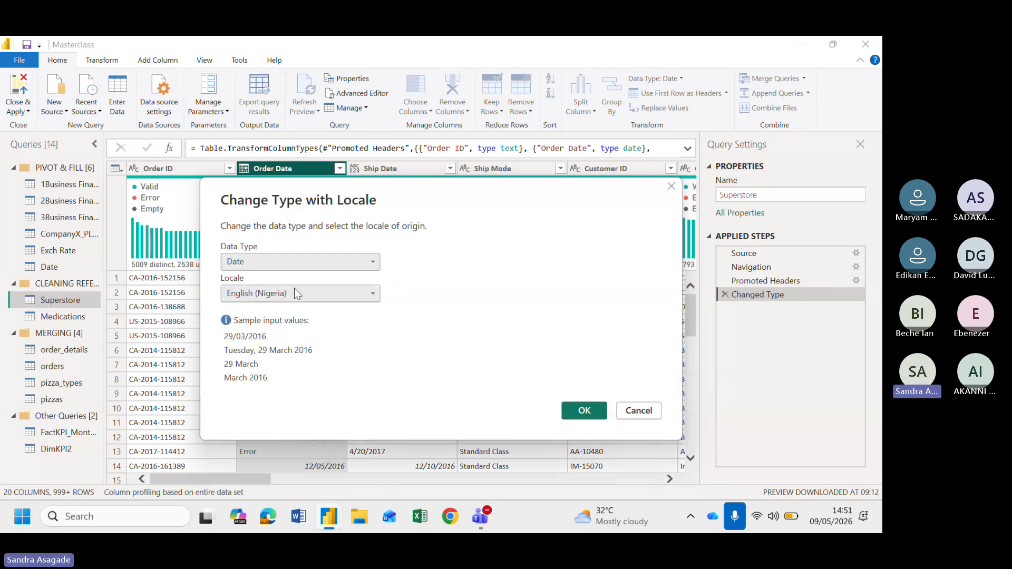
pyautogui.click(332, 293)
pyautogui.click(417, 289)
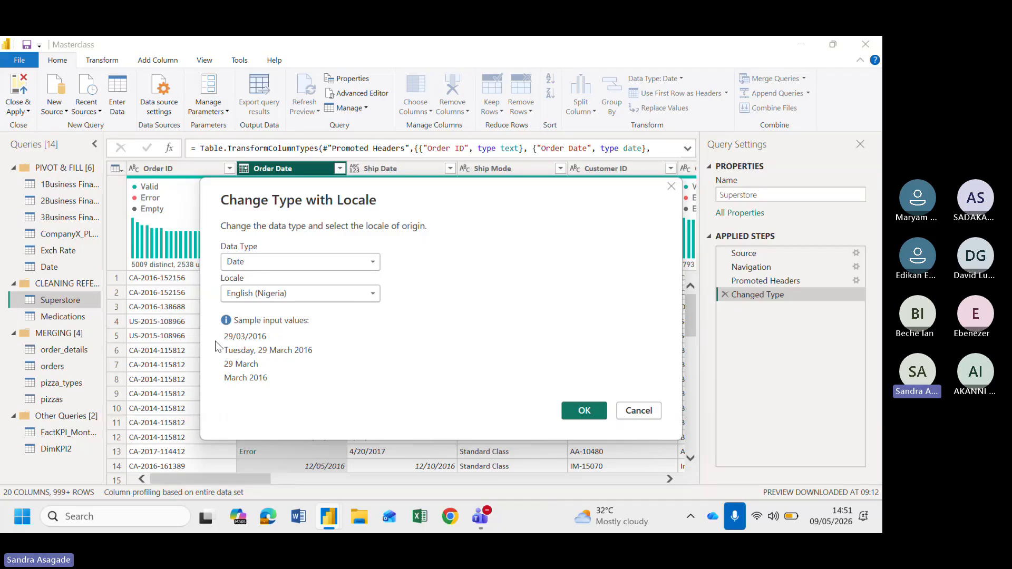
pyautogui.click(360, 292)
pyautogui.scroll(-10, 323, 400)
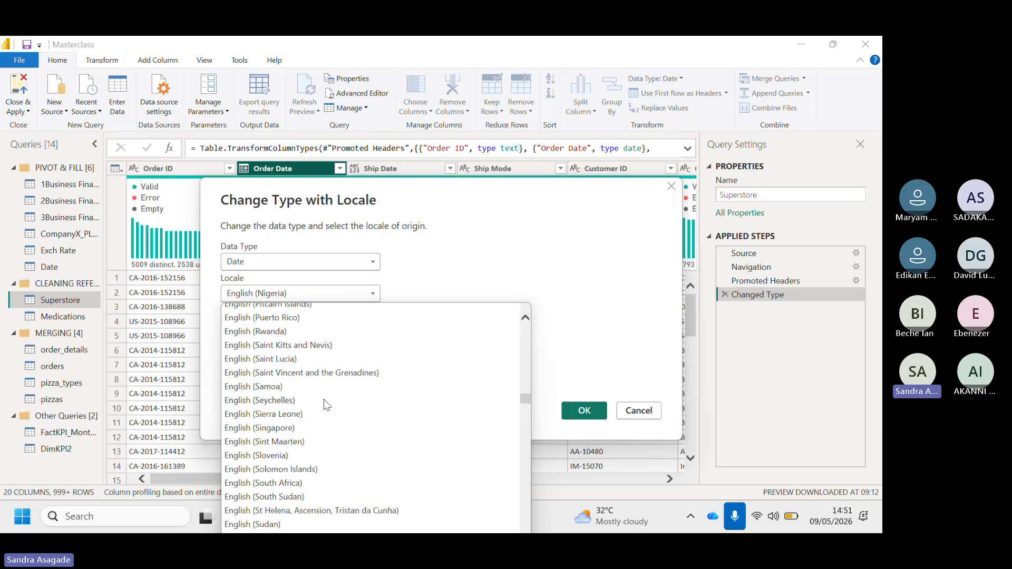
pyautogui.scroll(-8, 324, 399)
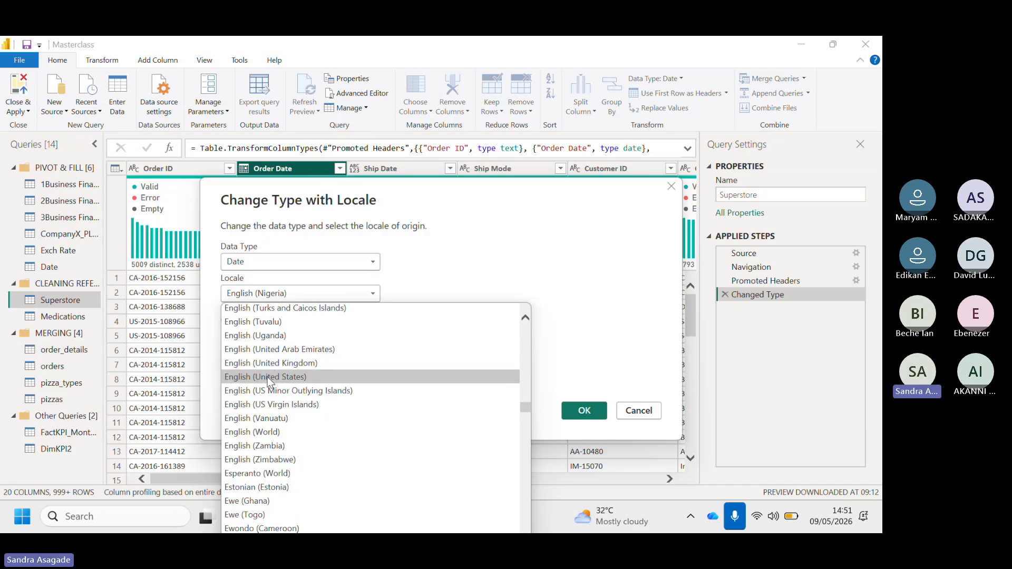
pyautogui.click(268, 377)
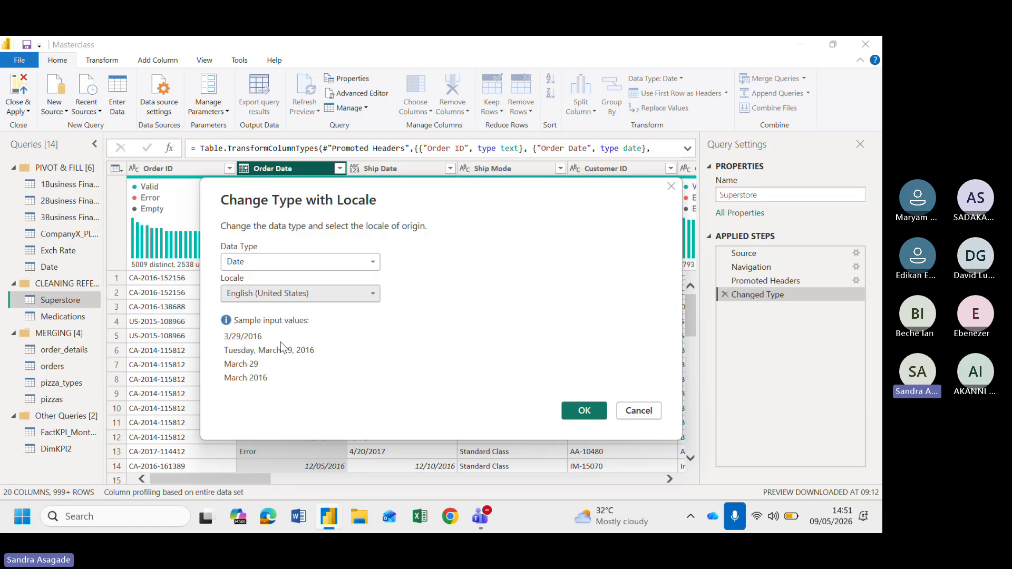
pyautogui.click(583, 410)
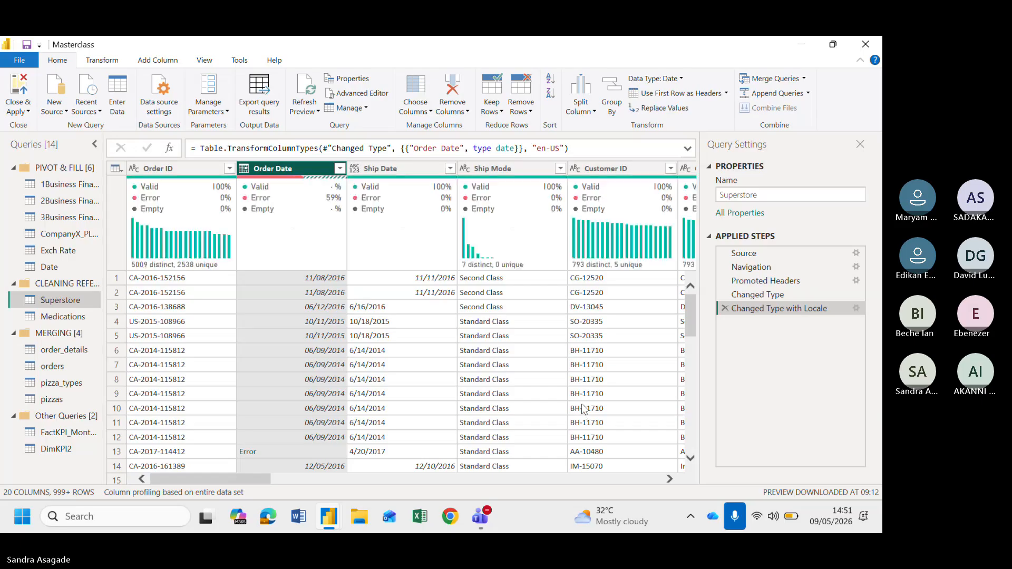
pyautogui.scroll(-3, 215, 438)
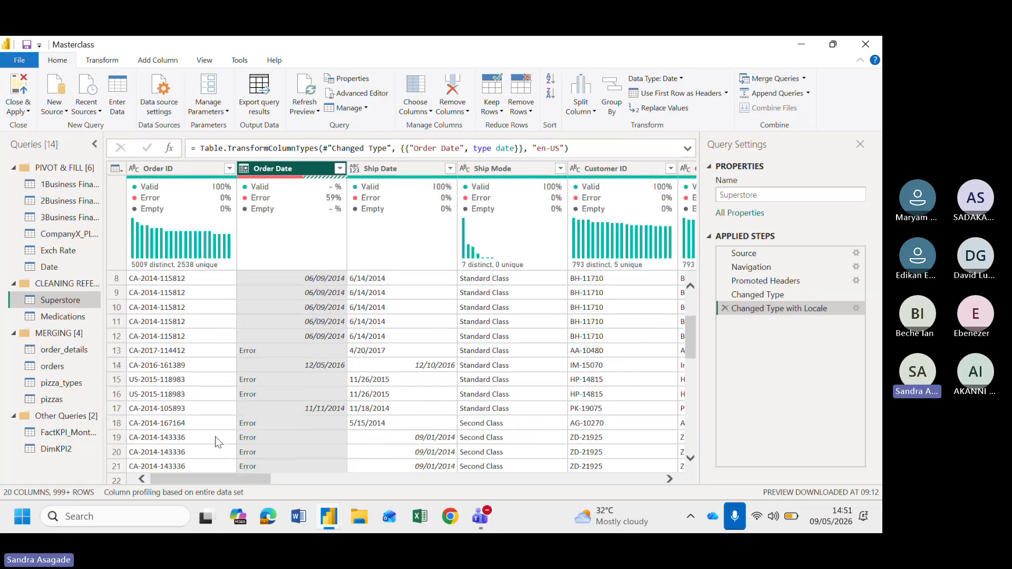
pyautogui.scroll(3, 290, 409)
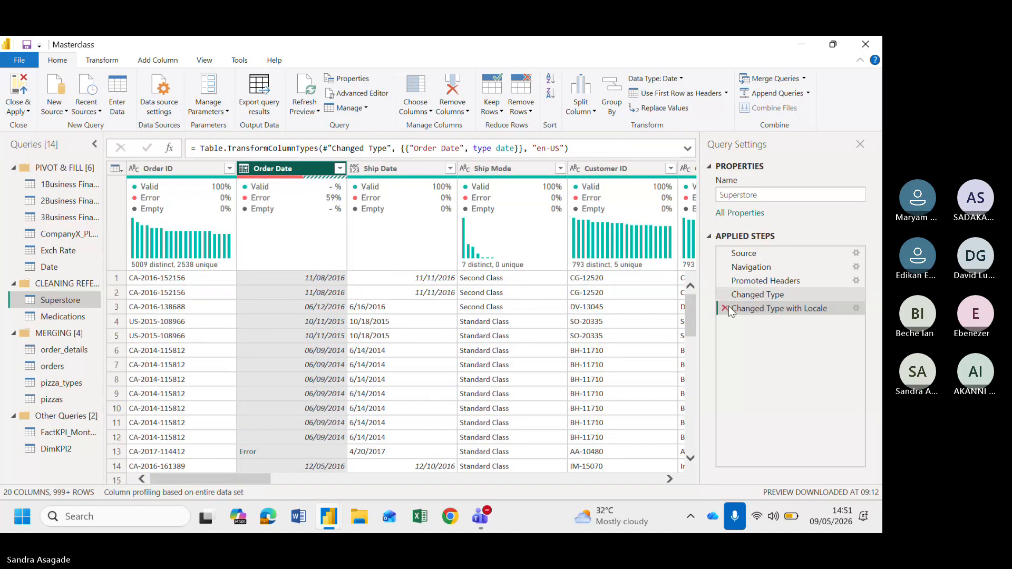
pyautogui.scroll(-3, 288, 403)
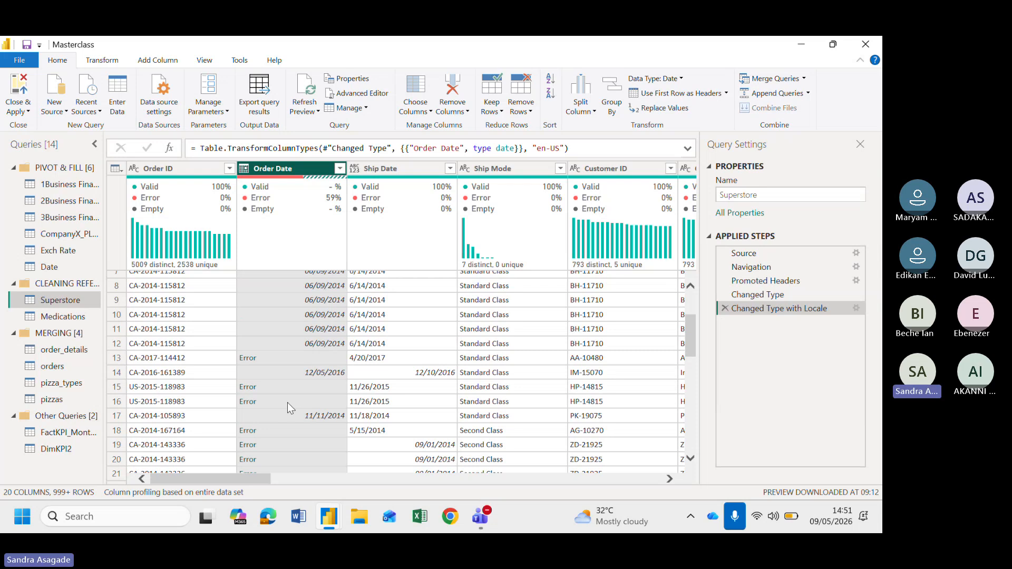
pyautogui.scroll(3, 286, 403)
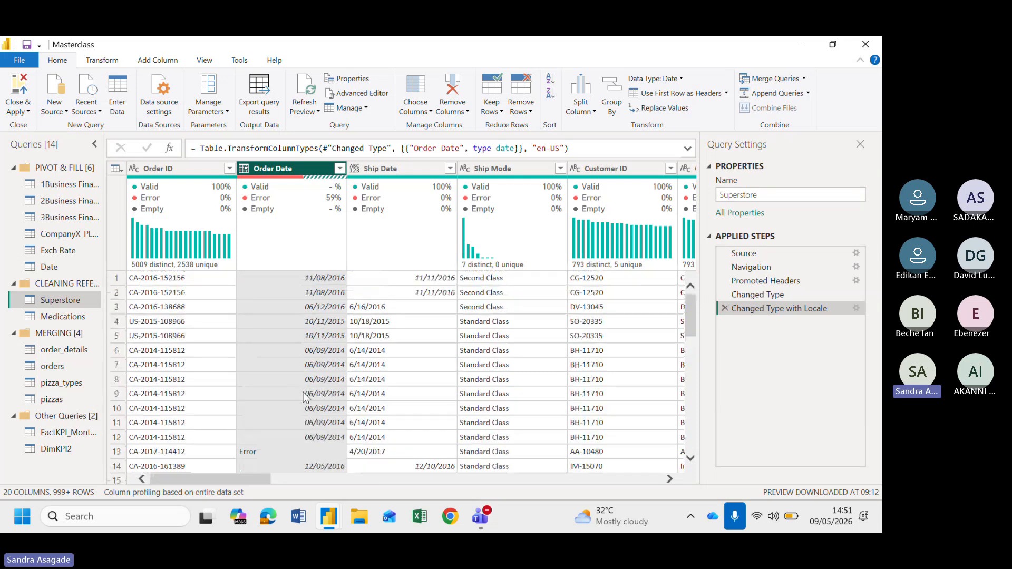
pyautogui.scroll(-1, 292, 410)
pyautogui.scroll(1, 292, 410)
# Delete the Changed Type with Locale and Changed Type applied steps, leaving Promoted Headers as the last step
pyautogui.click(724, 308)
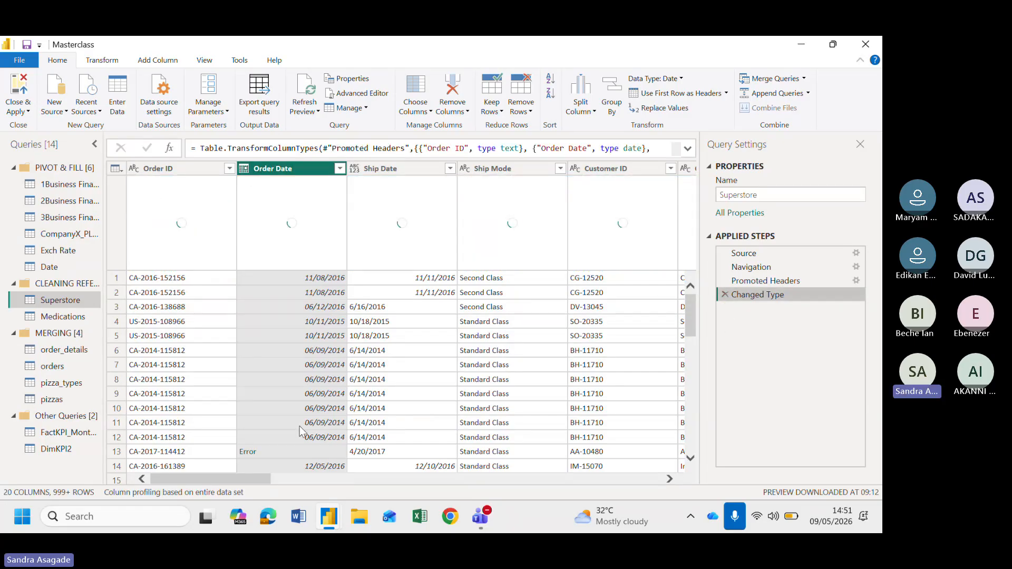
pyautogui.click(724, 295)
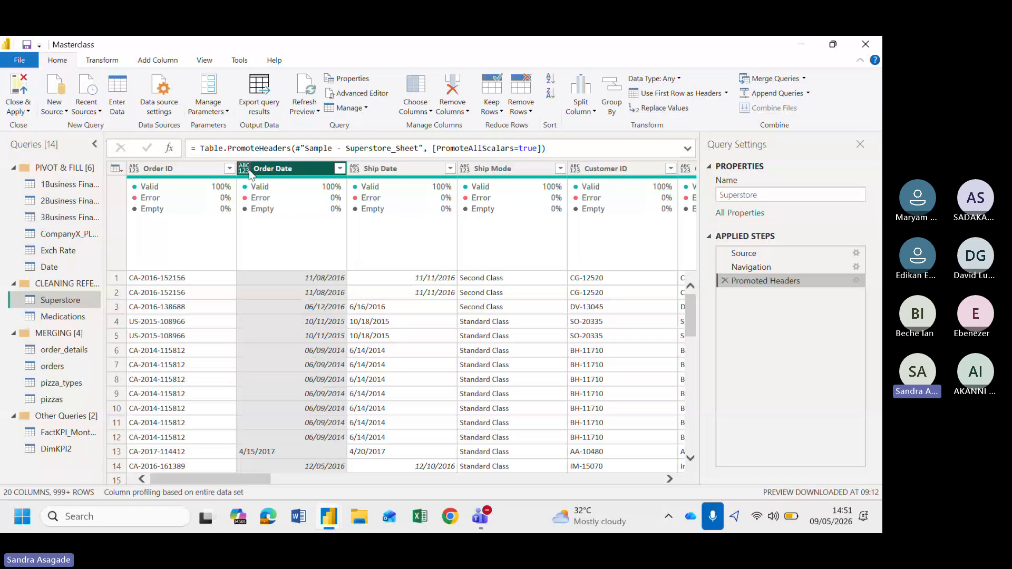
pyautogui.scroll(-1, 293, 294)
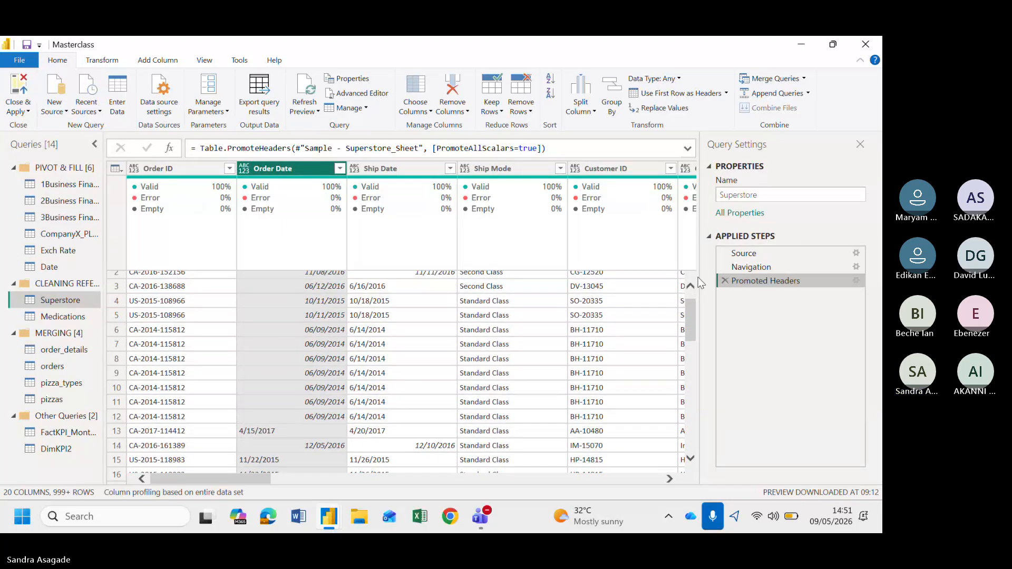
pyautogui.scroll(1, 403, 306)
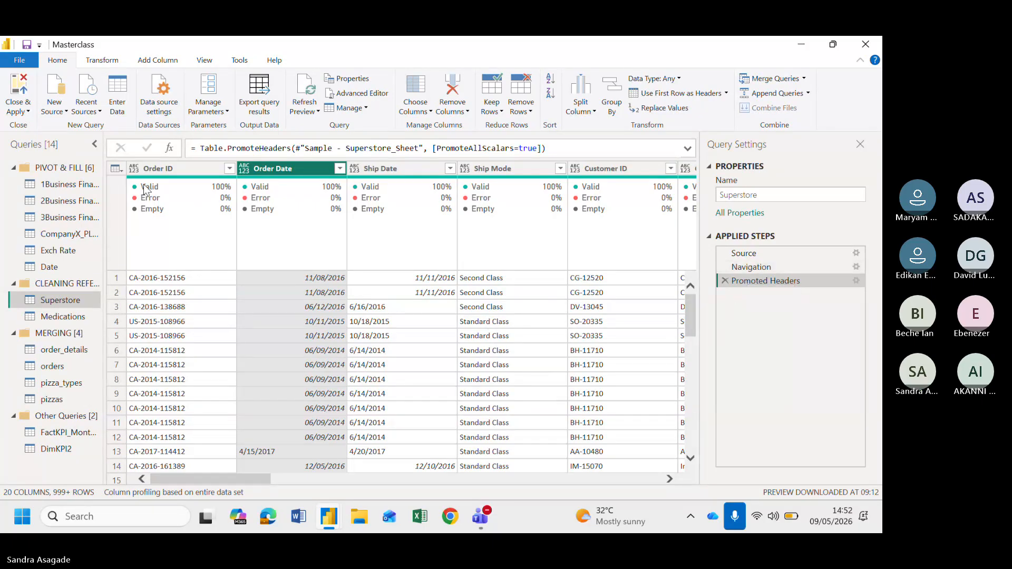
# Select the Order ID column and scroll across the Superstore columns to examine the data and column statistics
pyautogui.click(165, 168)
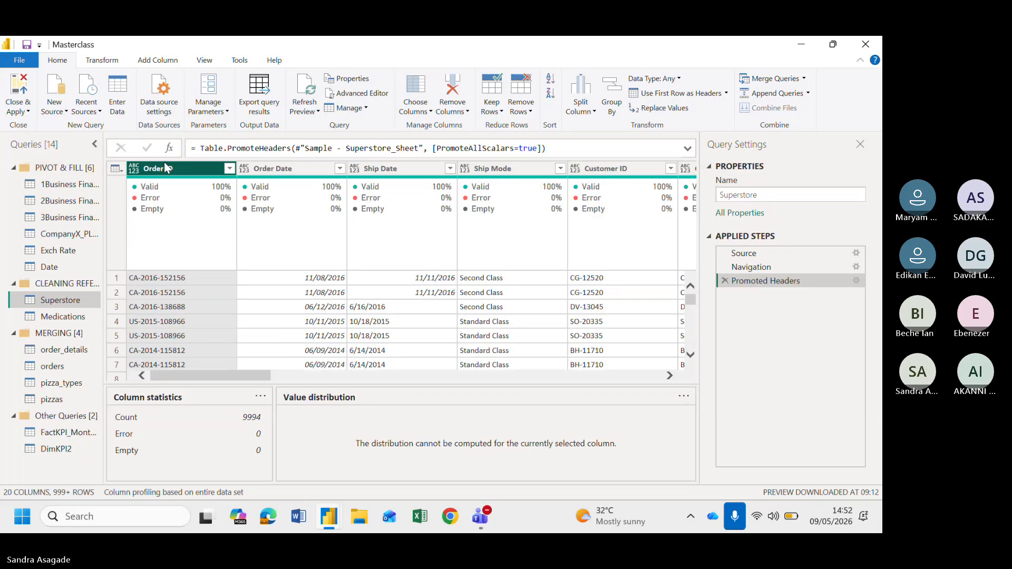
pyautogui.click(105, 58)
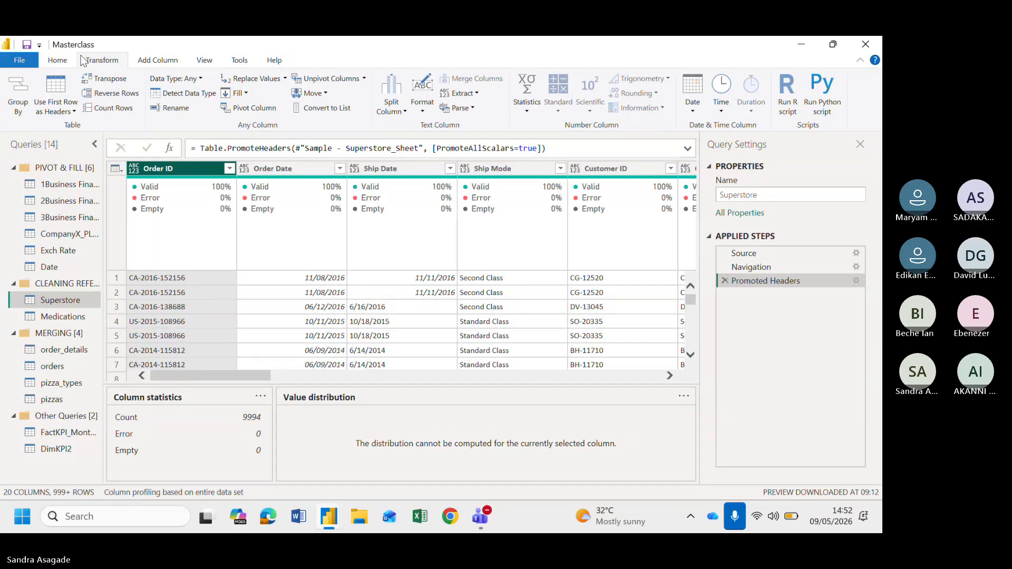
pyautogui.click(58, 60)
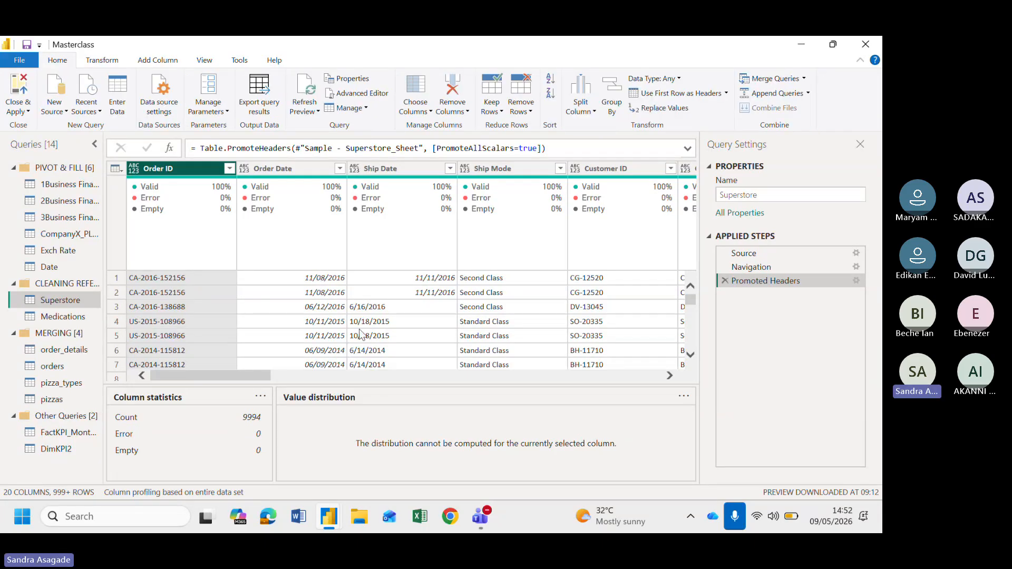
pyautogui.hscroll(5, 363, 335)
pyautogui.hscroll(10, 527, 337)
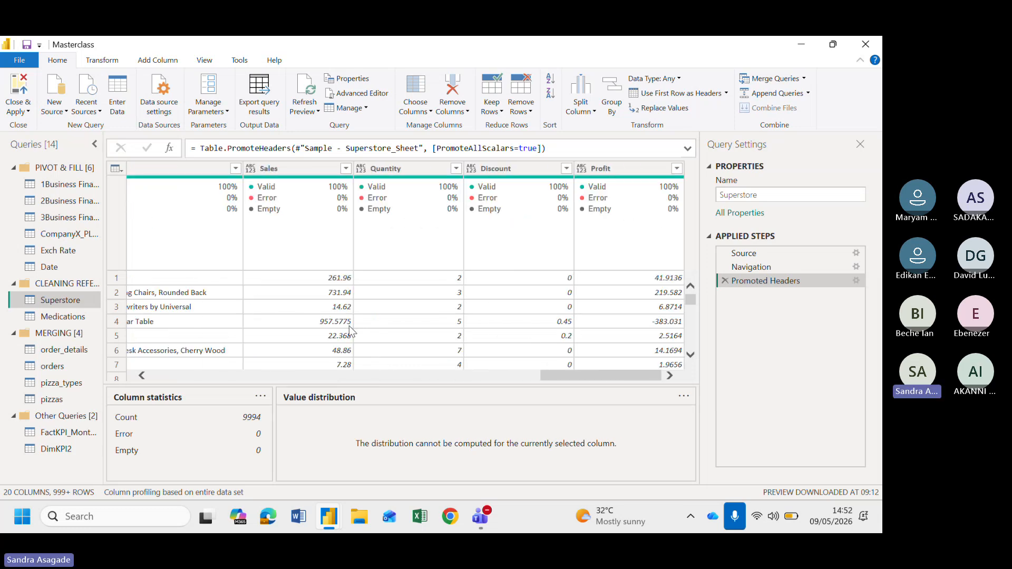
pyautogui.hscroll(-12, 349, 326)
pyautogui.hscroll(-2, 349, 326)
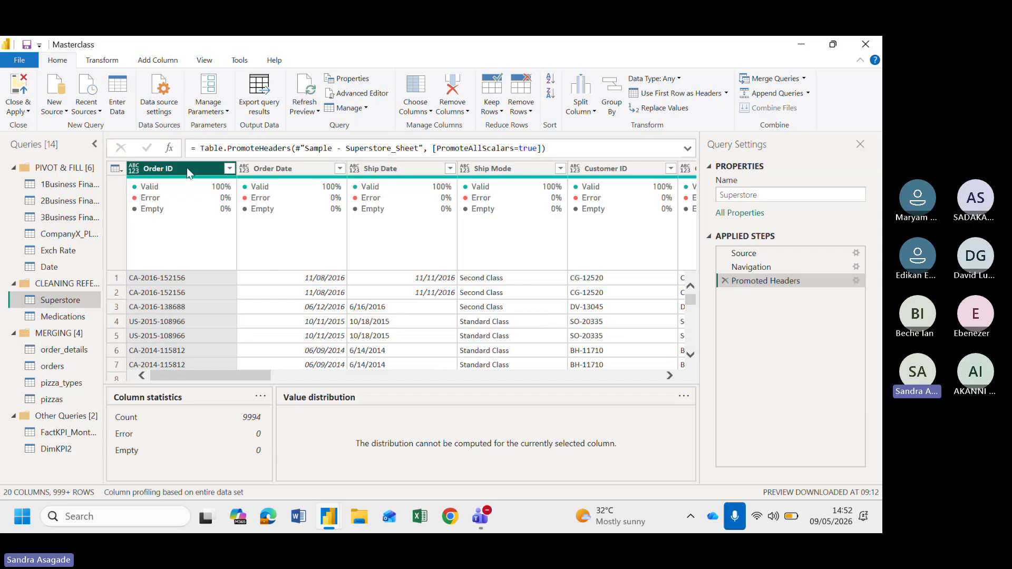
pyautogui.hscroll(10, 403, 342)
pyautogui.hscroll(-10, 403, 342)
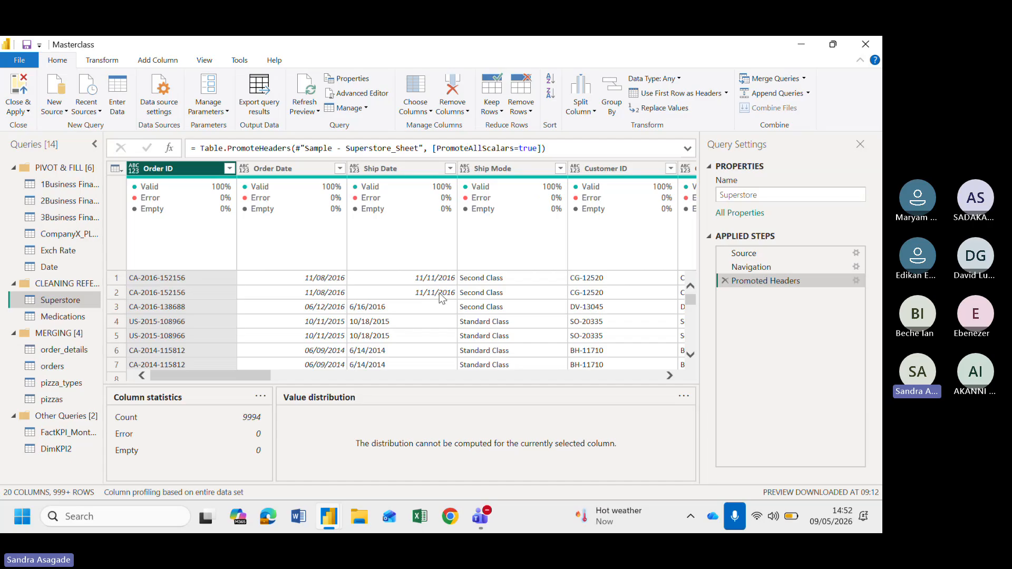
pyautogui.hscroll(5, 438, 293)
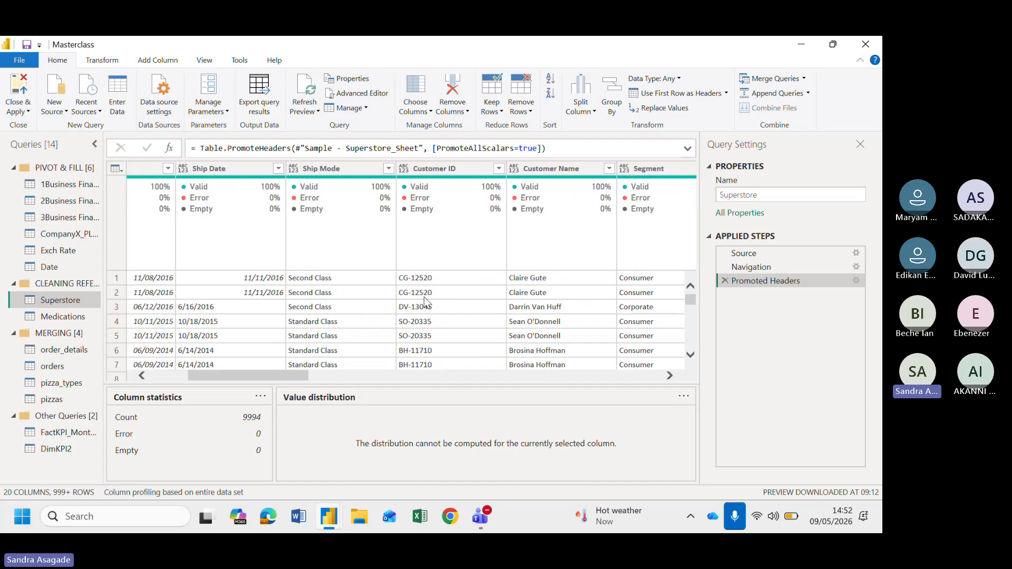
pyautogui.hscroll(-5, 261, 318)
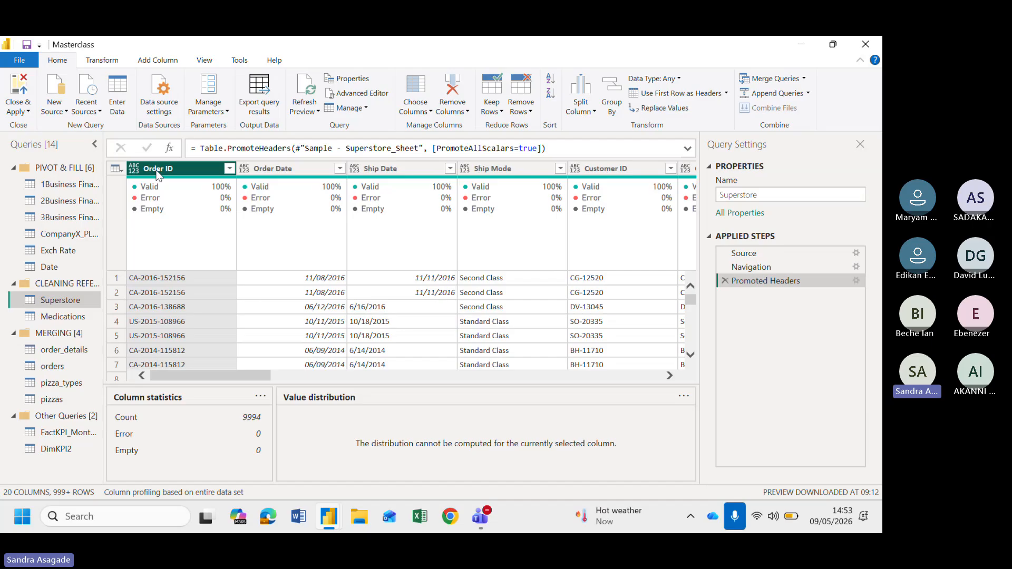
# Select all columns of the Superstore query and detect their data types automatically
pyautogui.hotkey('ctrl', 'a')
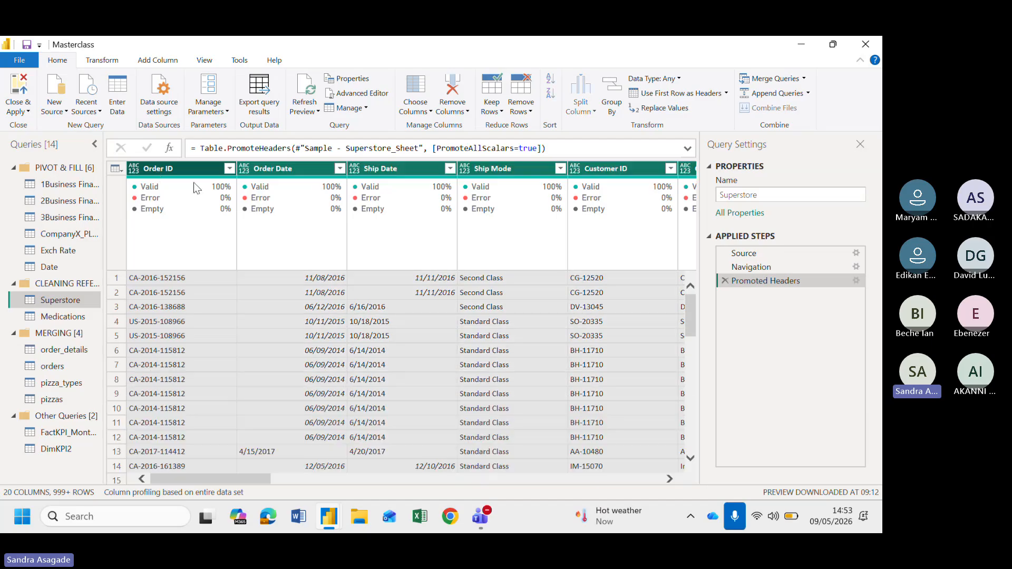
pyautogui.hscroll(10, 340, 321)
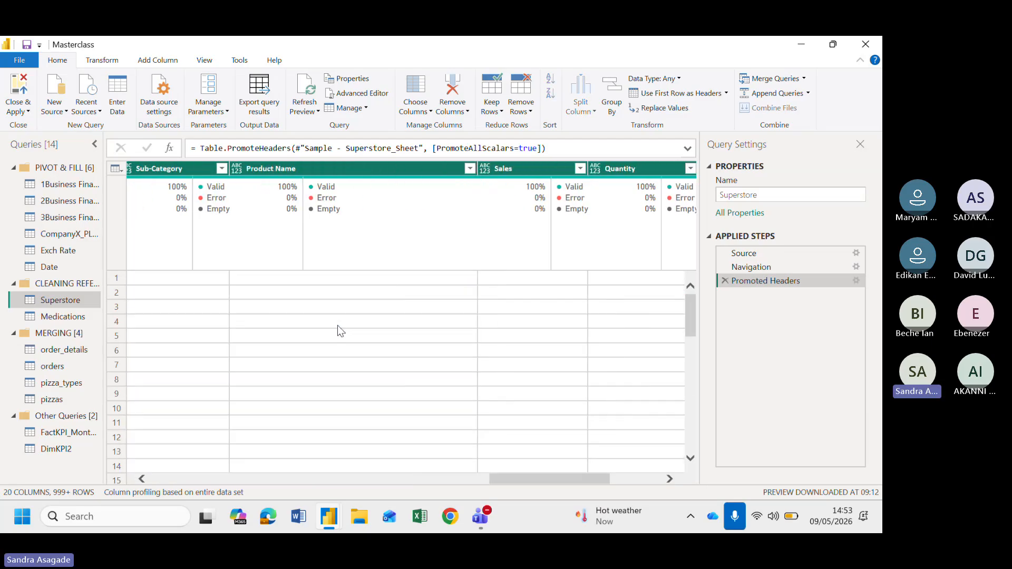
pyautogui.hscroll(5, 337, 324)
pyautogui.hscroll(-10, 337, 325)
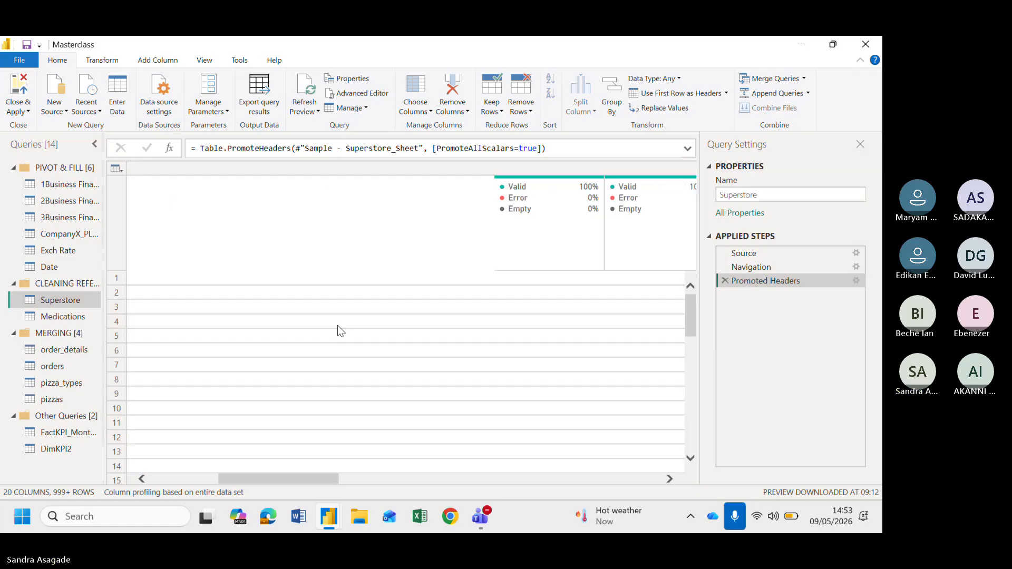
pyautogui.click(103, 61)
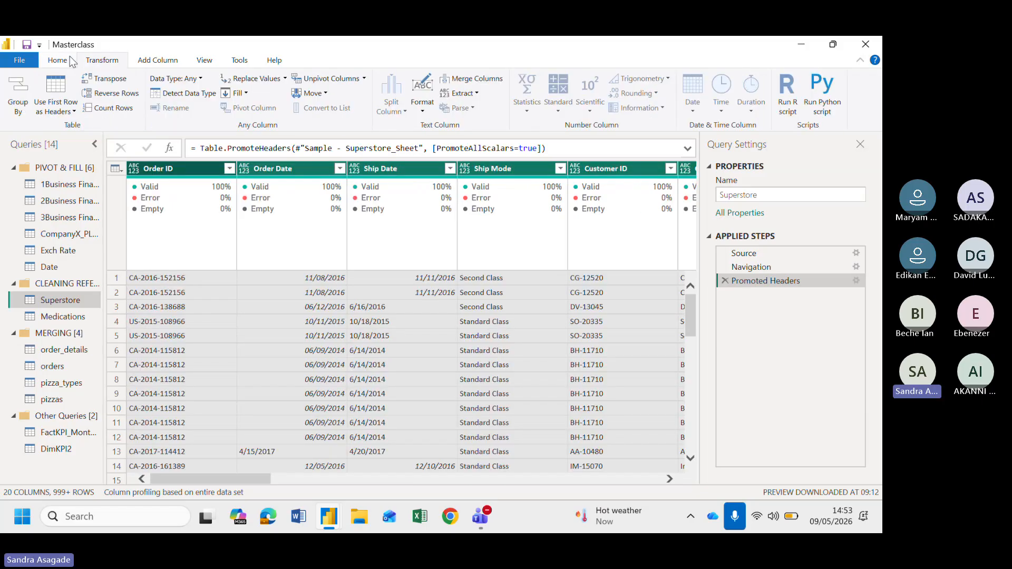
pyautogui.click(201, 92)
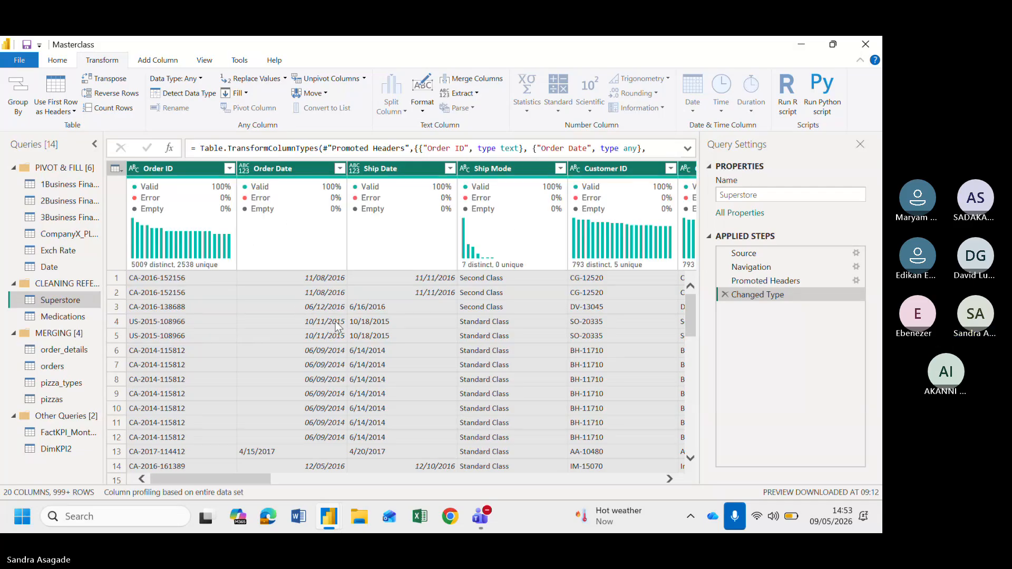
# Scroll across the columns and rows to inspect the detected data types and Order ID profile
pyautogui.hscroll(2, 415, 350)
pyautogui.hscroll(2, 415, 350)
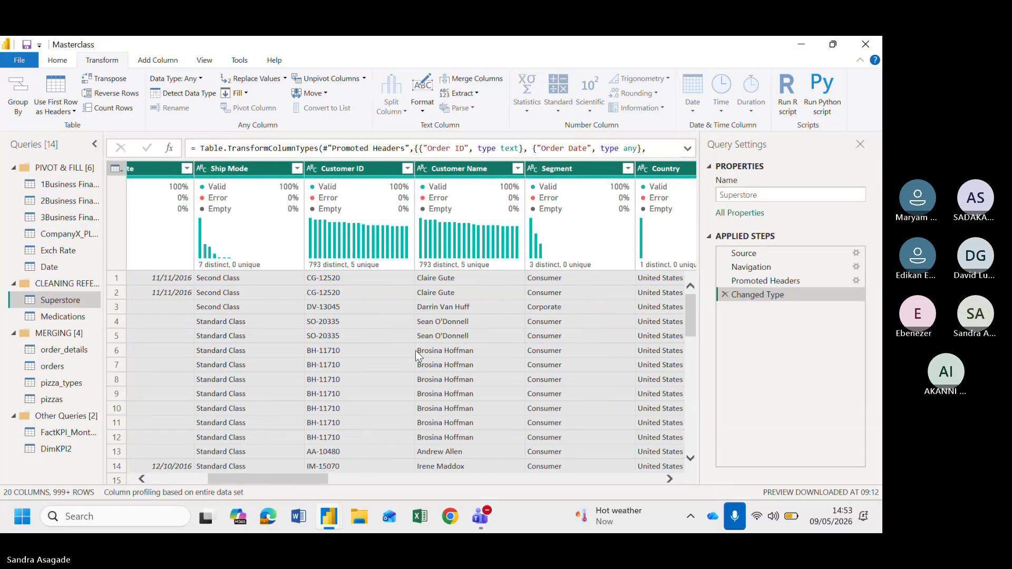
pyautogui.hscroll(-4, 415, 350)
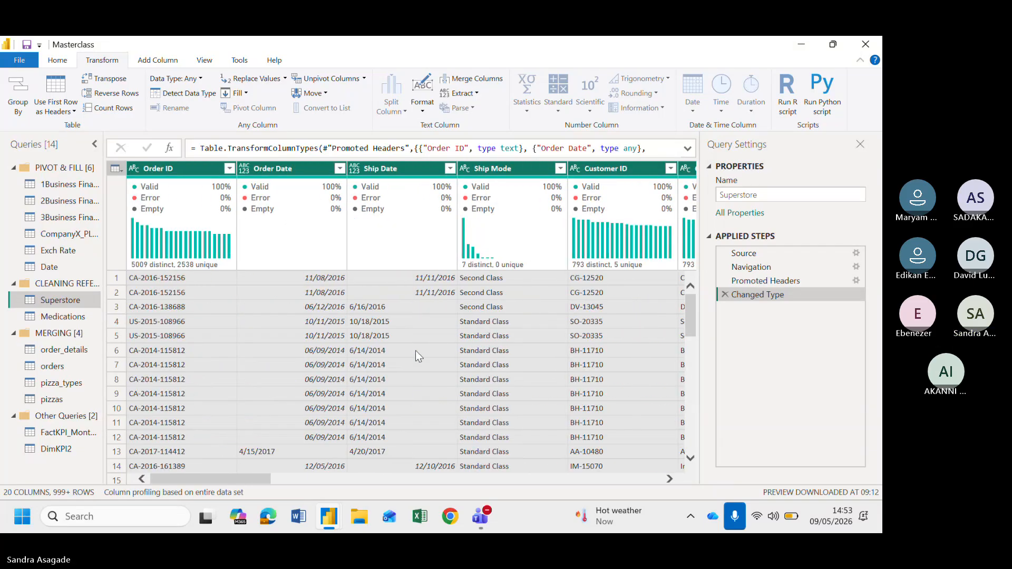
pyautogui.click(172, 173)
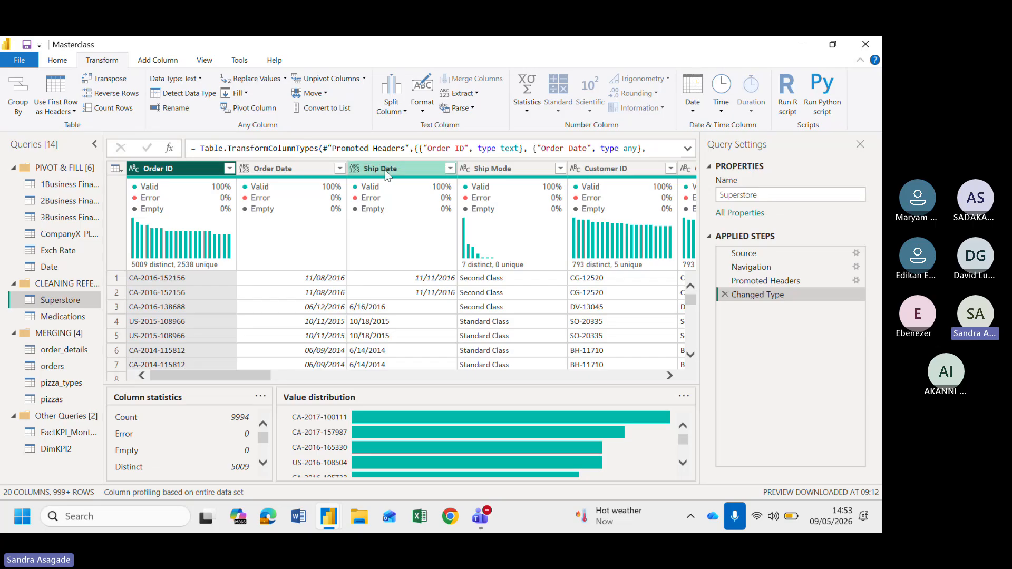
pyautogui.scroll(-2, 287, 306)
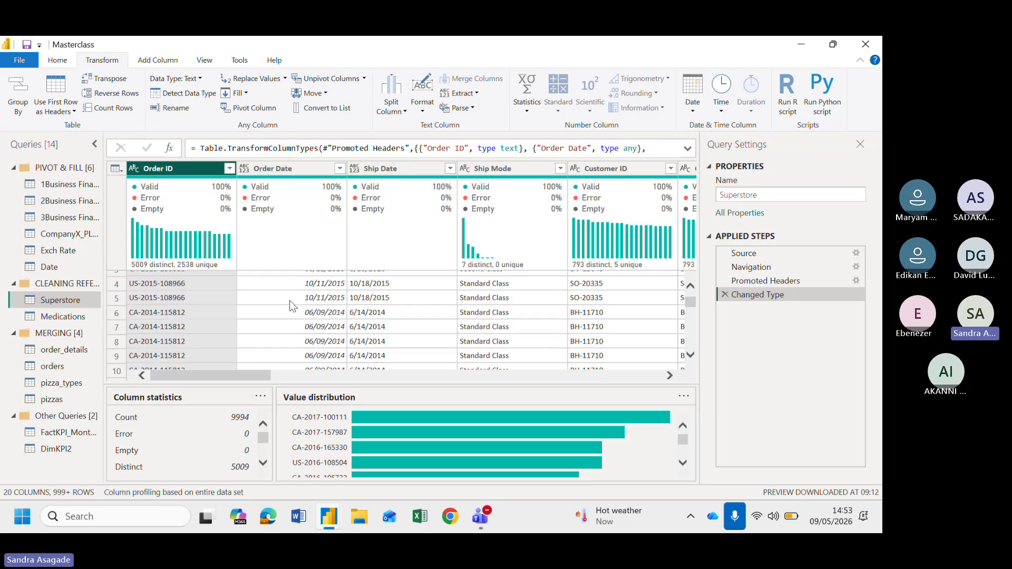
pyautogui.moveTo(297, 385); pyautogui.dragTo(298, 446)
pyautogui.scroll(2, 308, 373)
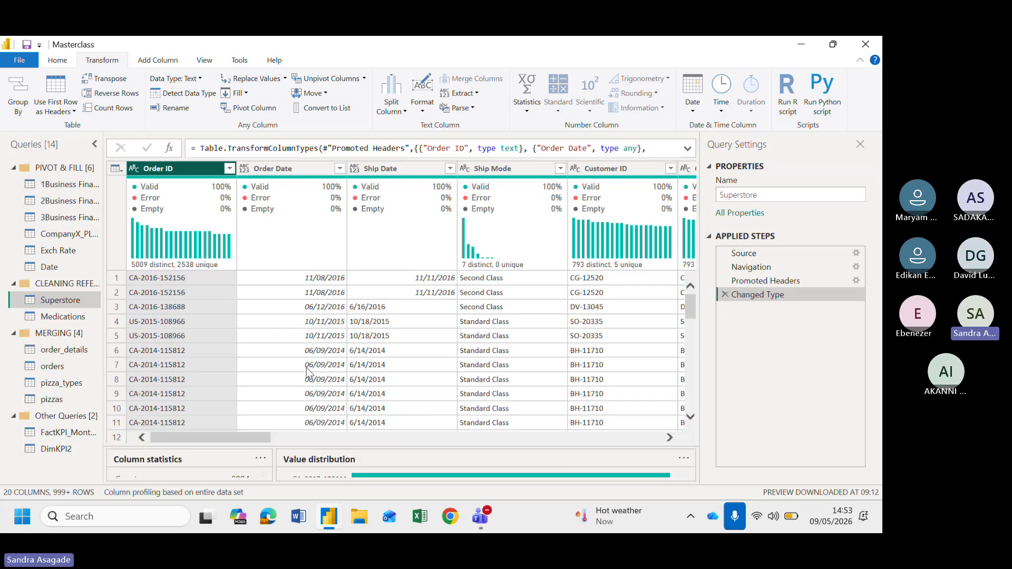
# Convert the Order Date column to Date using the English (United States) locale
pyautogui.click(244, 169)
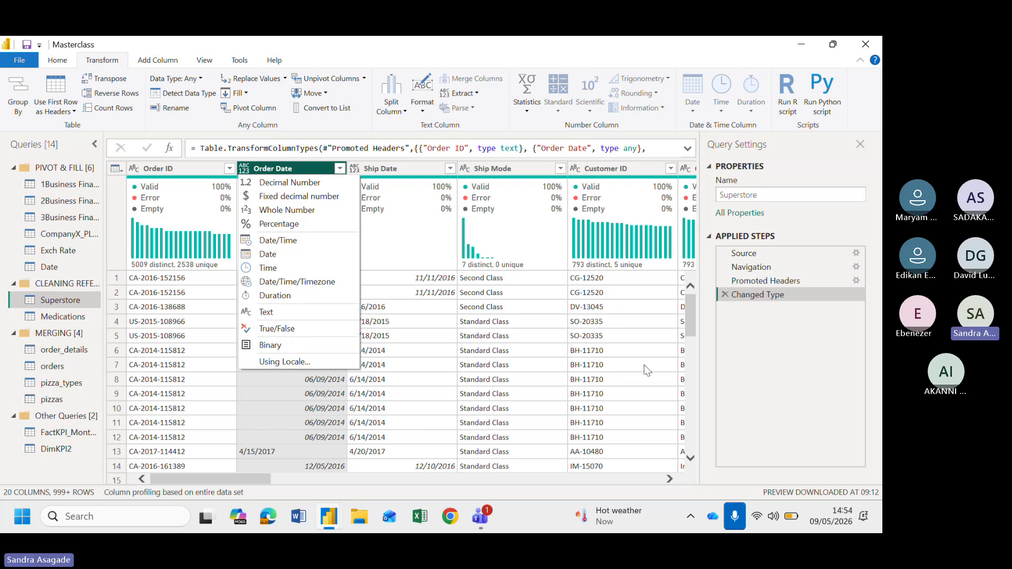
pyautogui.click(706, 361)
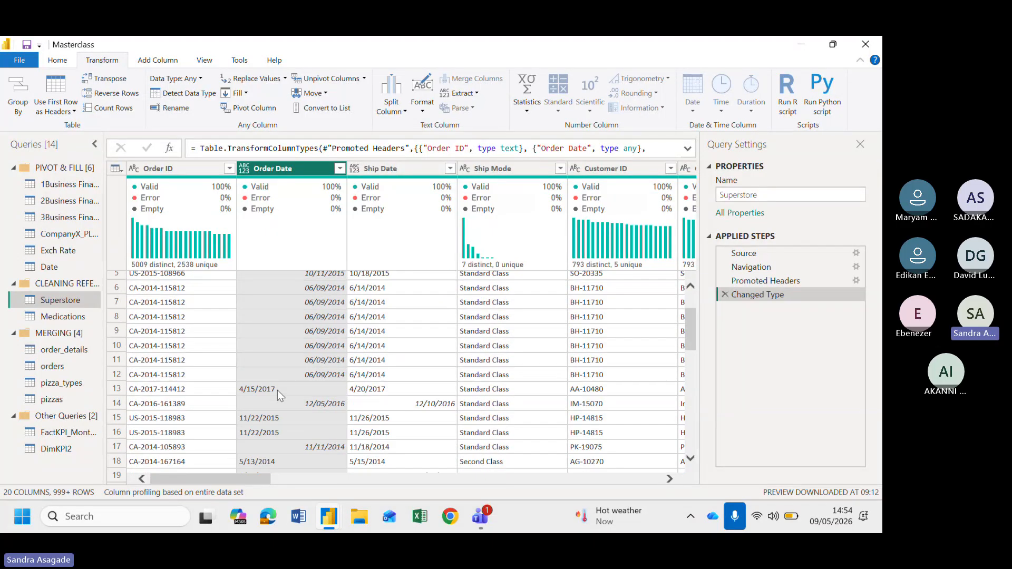
pyautogui.click(244, 171)
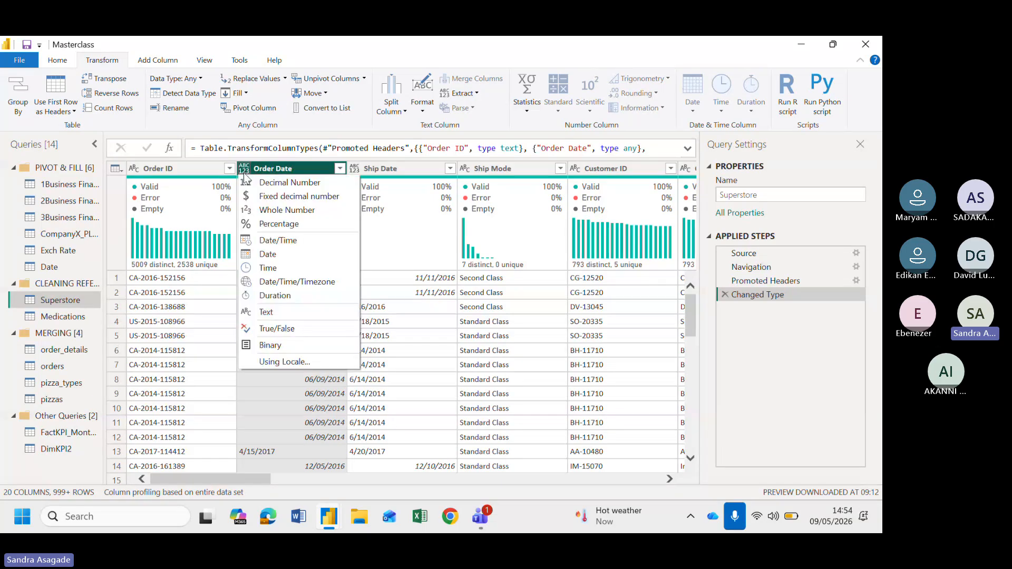
pyautogui.click(284, 362)
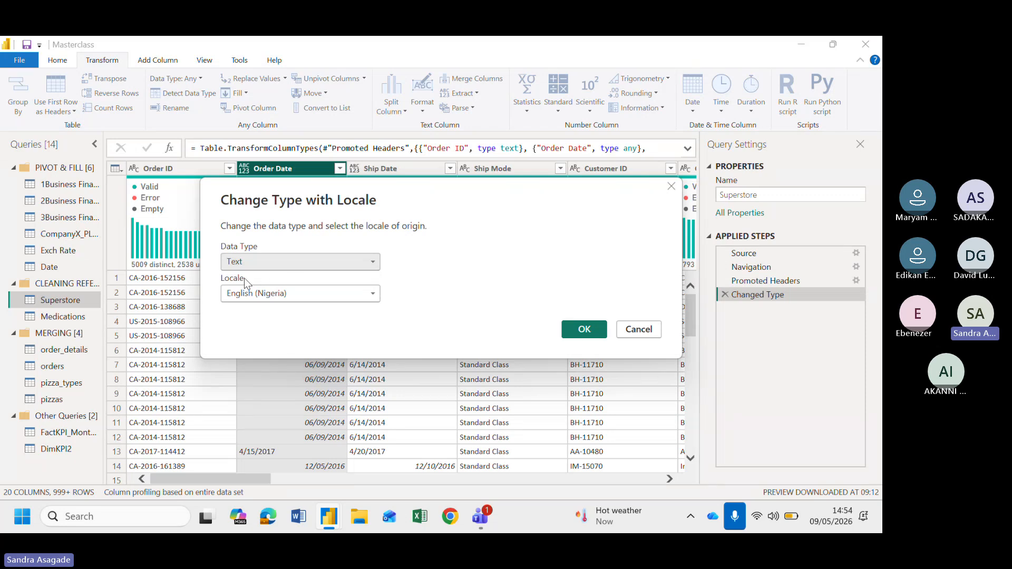
pyautogui.click(293, 261)
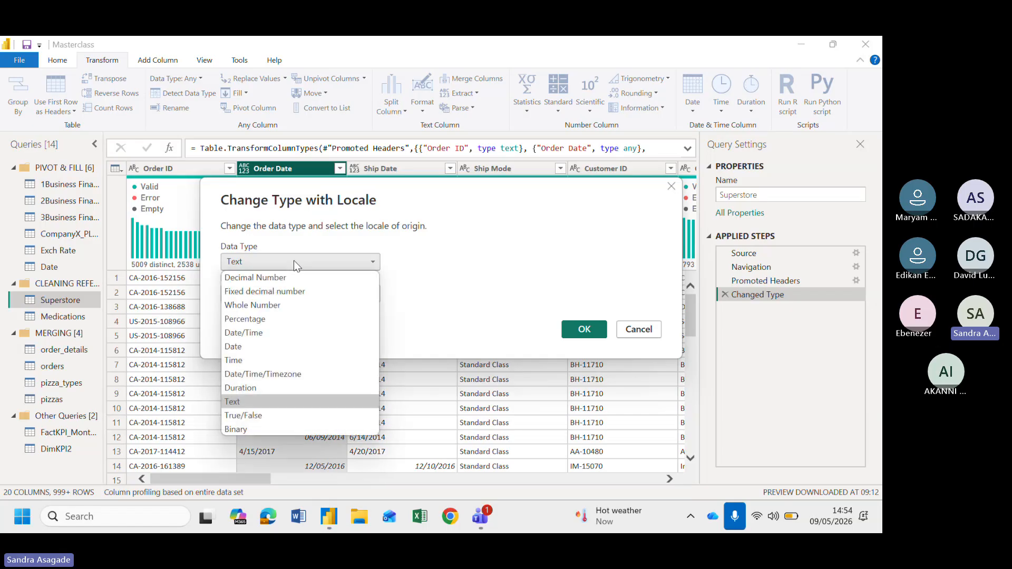
pyautogui.click(248, 346)
pyautogui.click(254, 296)
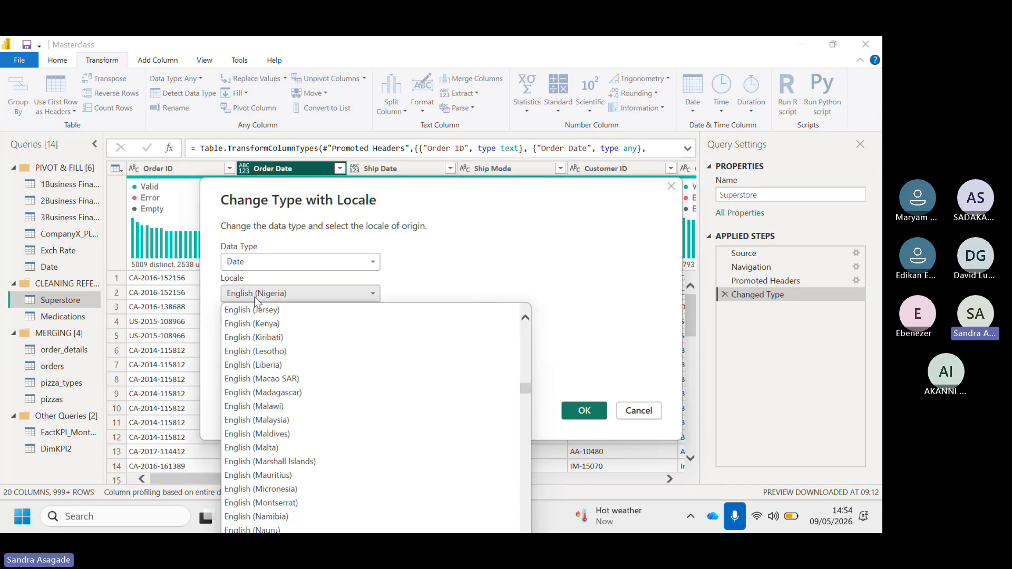
pyautogui.scroll(-6, 300, 395)
pyautogui.scroll(-10, 303, 399)
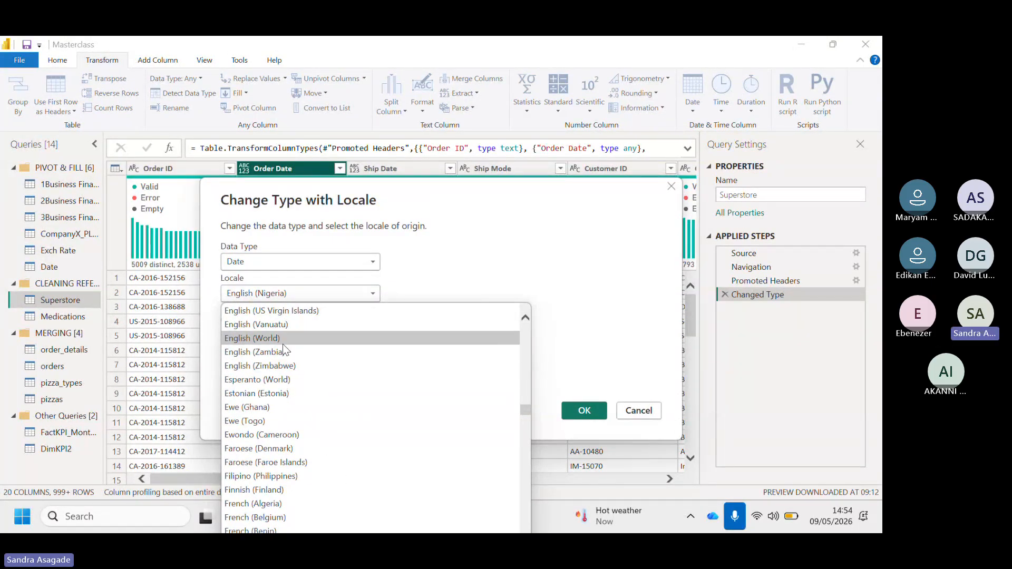
pyautogui.scroll(2, 283, 358)
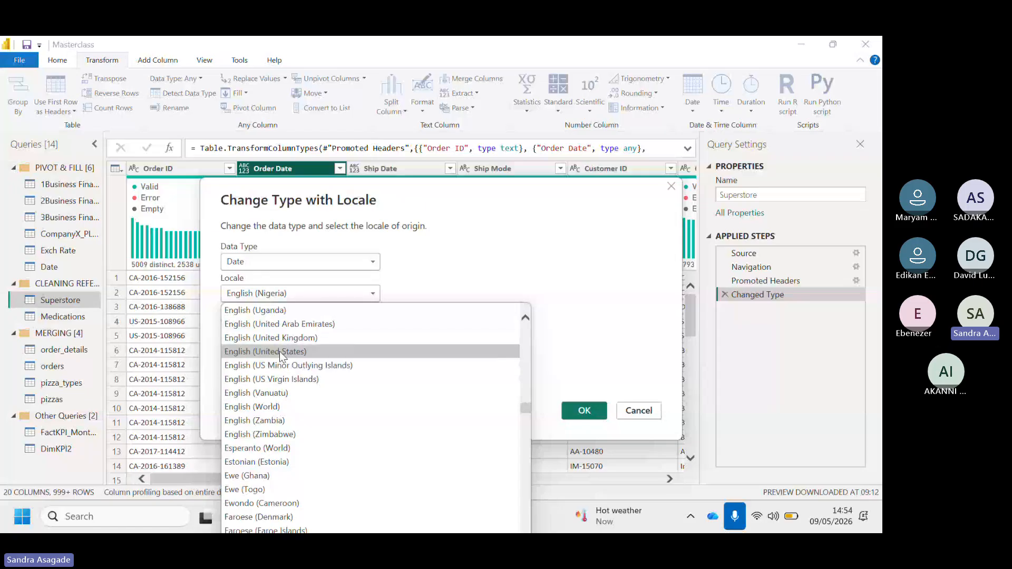
pyautogui.click(280, 351)
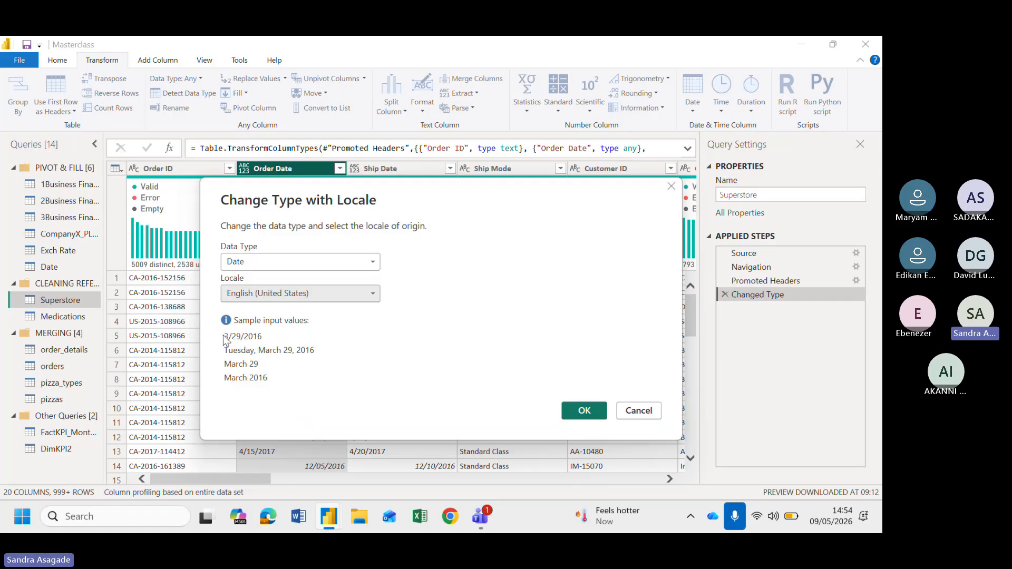
pyautogui.click(583, 412)
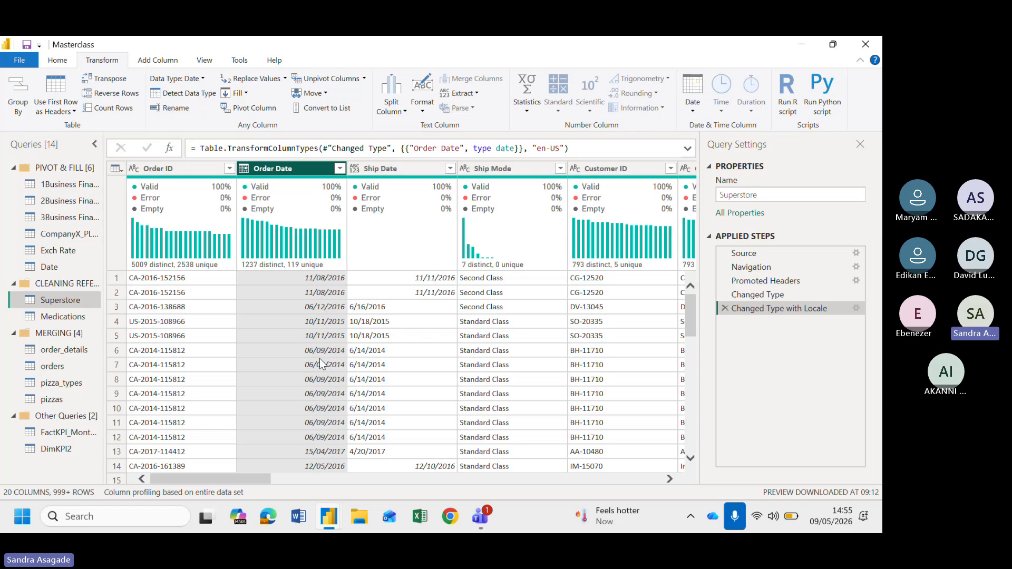
# Convert the Ship Date column to Date using the English (United States) locale
pyautogui.hscroll(3, 405, 363)
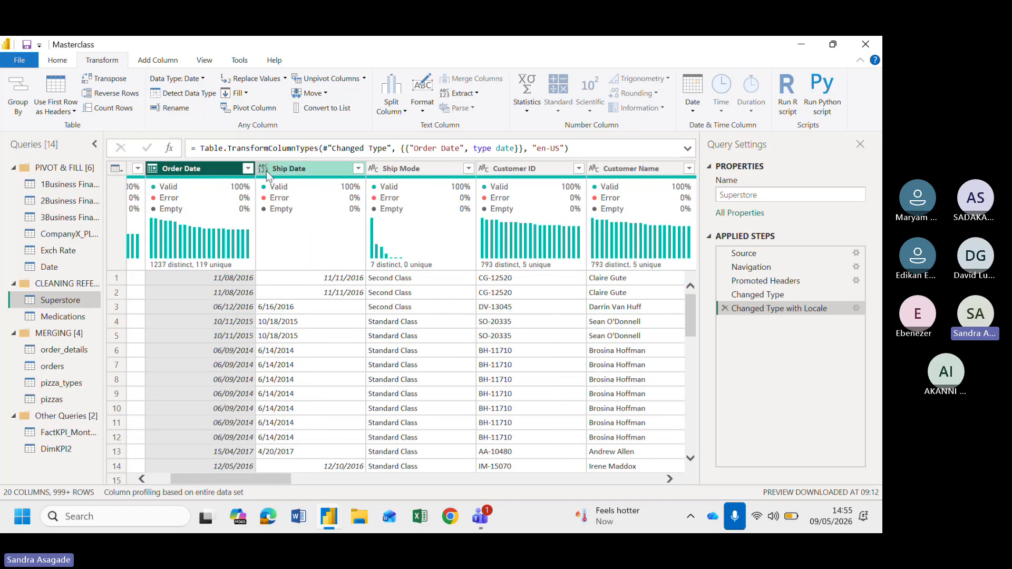
pyautogui.hscroll(-3, 327, 316)
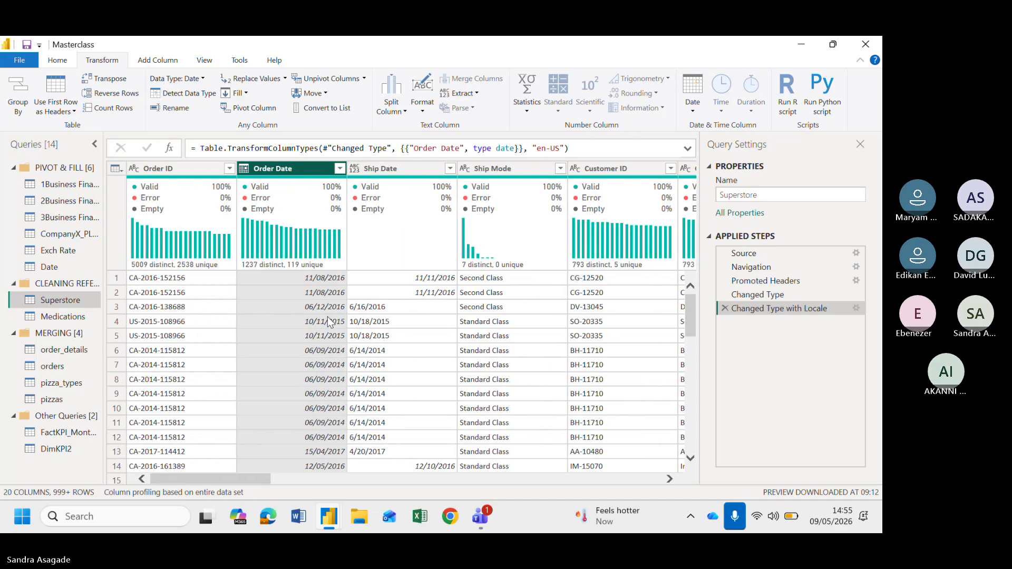
pyautogui.hscroll(3, 327, 316)
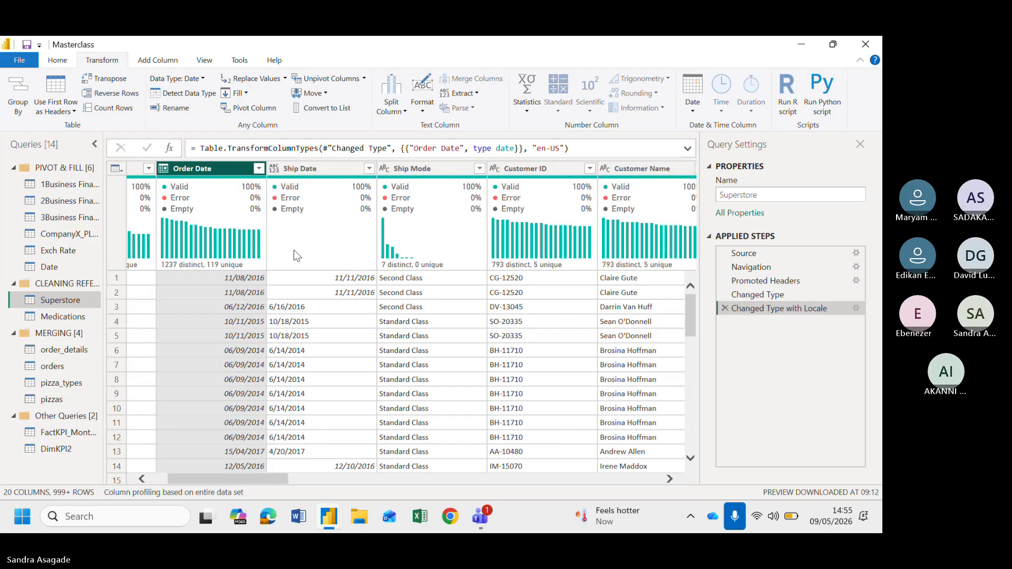
pyautogui.click(274, 172)
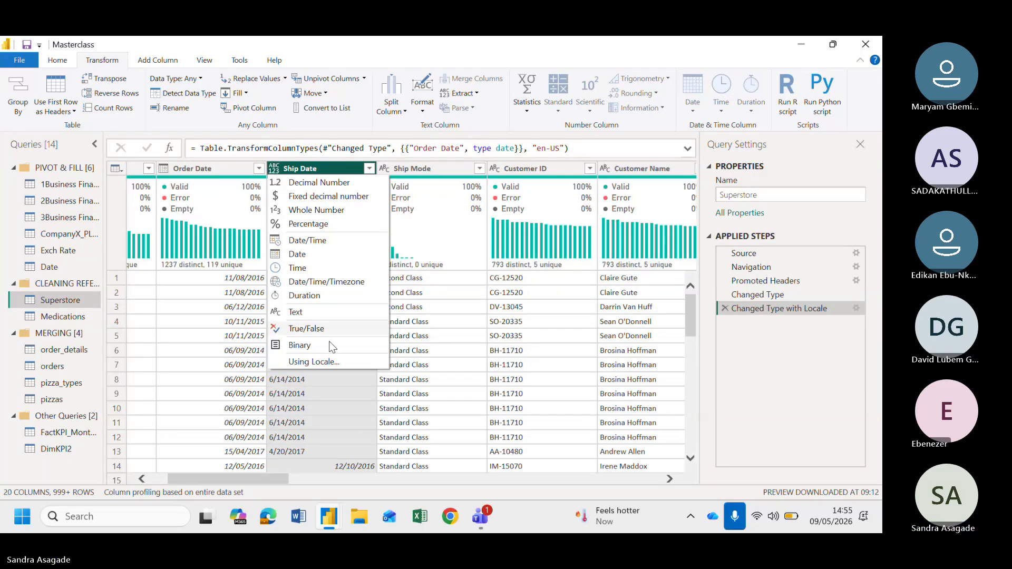
pyautogui.click(308, 362)
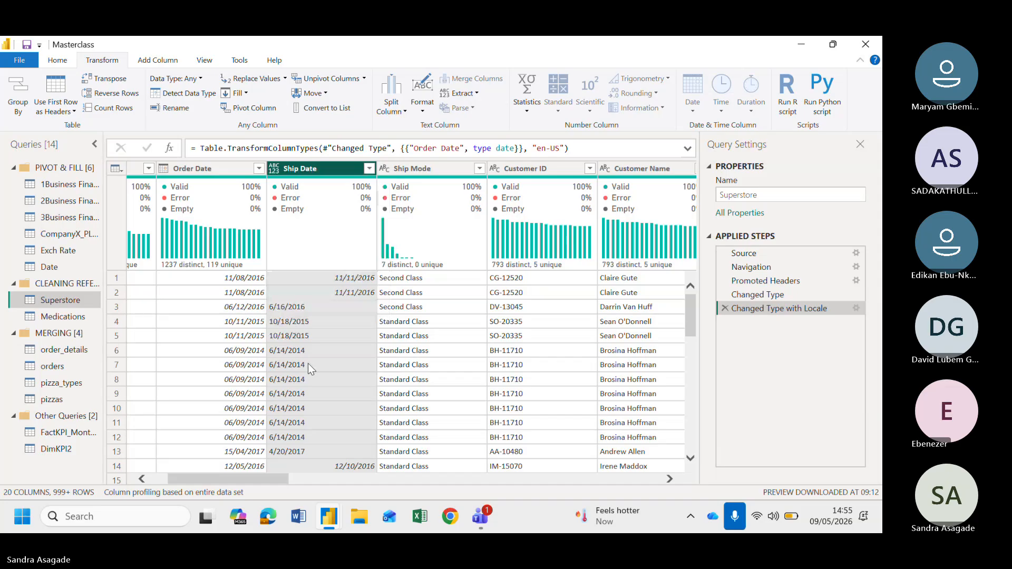
pyautogui.click(306, 262)
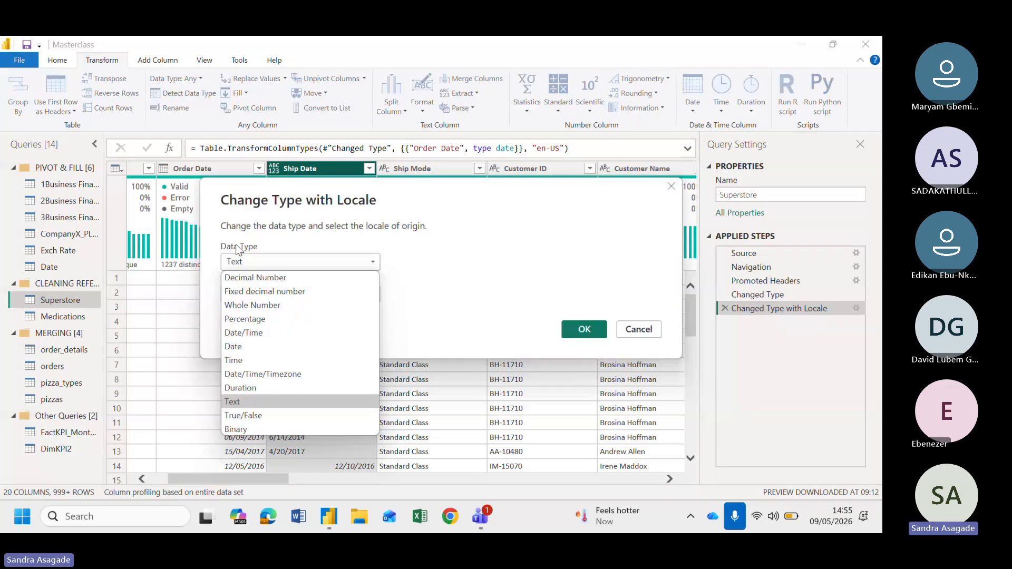
pyautogui.click(250, 346)
pyautogui.click(272, 291)
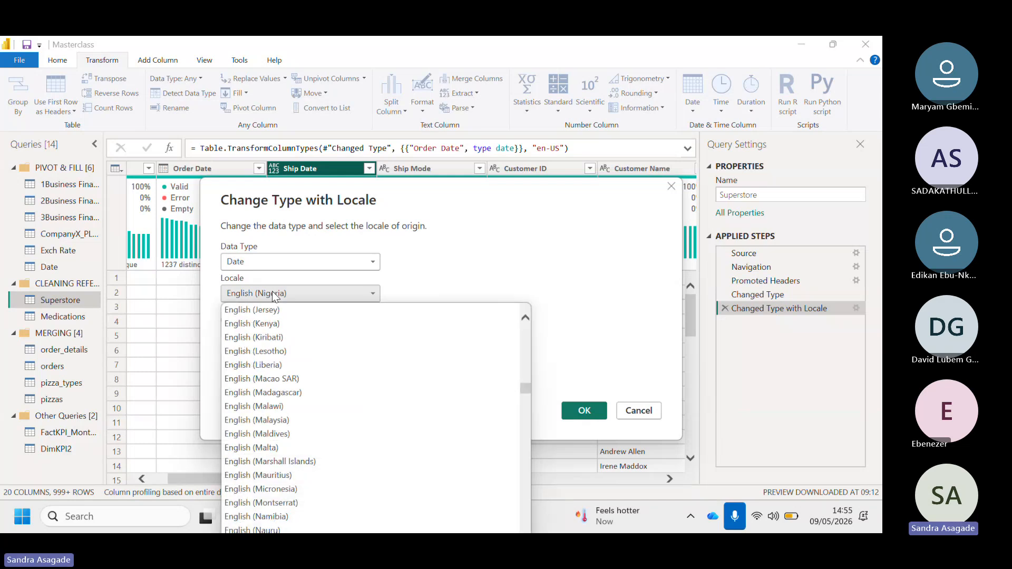
pyautogui.scroll(-15, 308, 418)
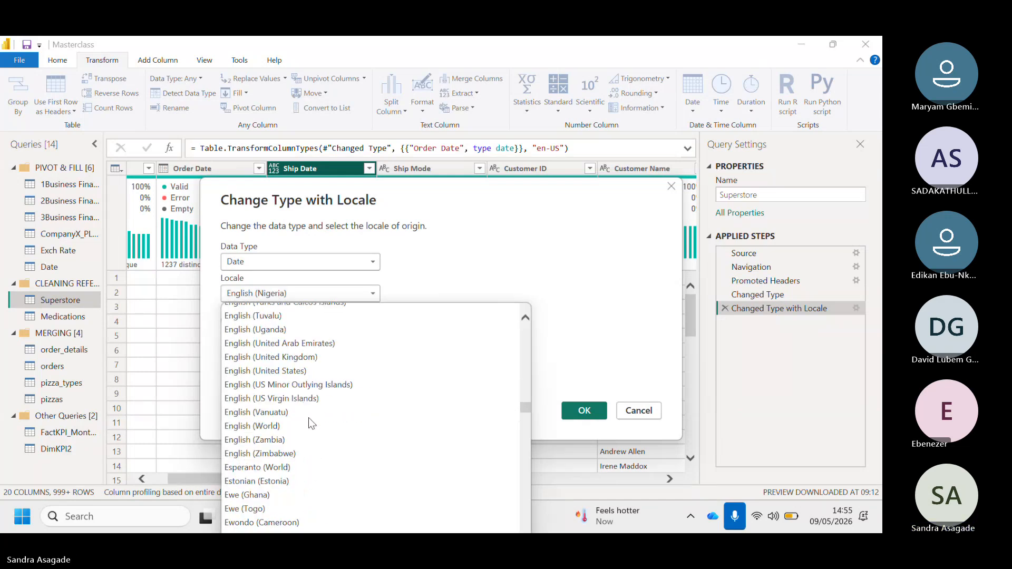
pyautogui.scroll(-6, 309, 417)
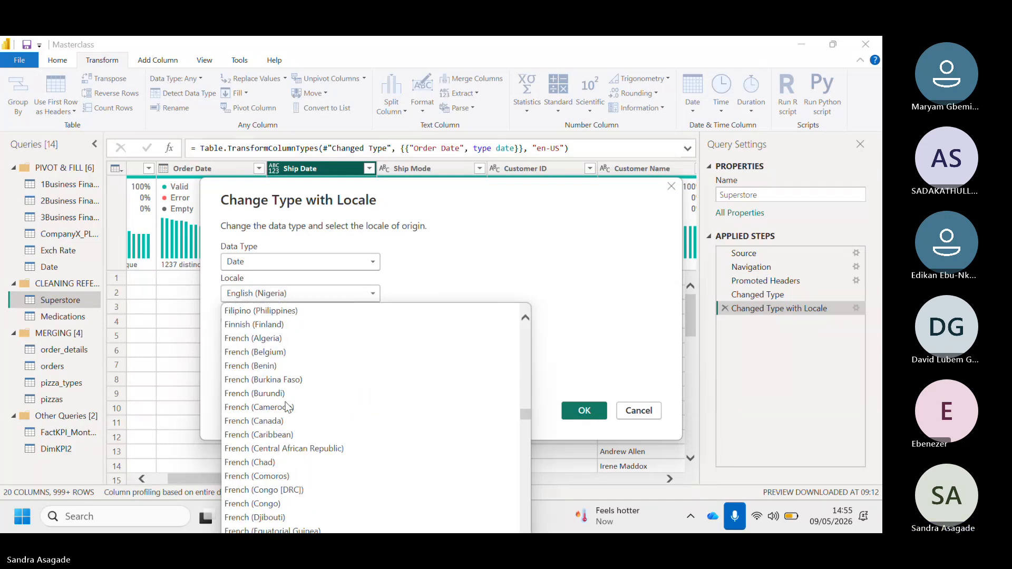
pyautogui.scroll(4, 289, 407)
pyautogui.scroll(2, 287, 407)
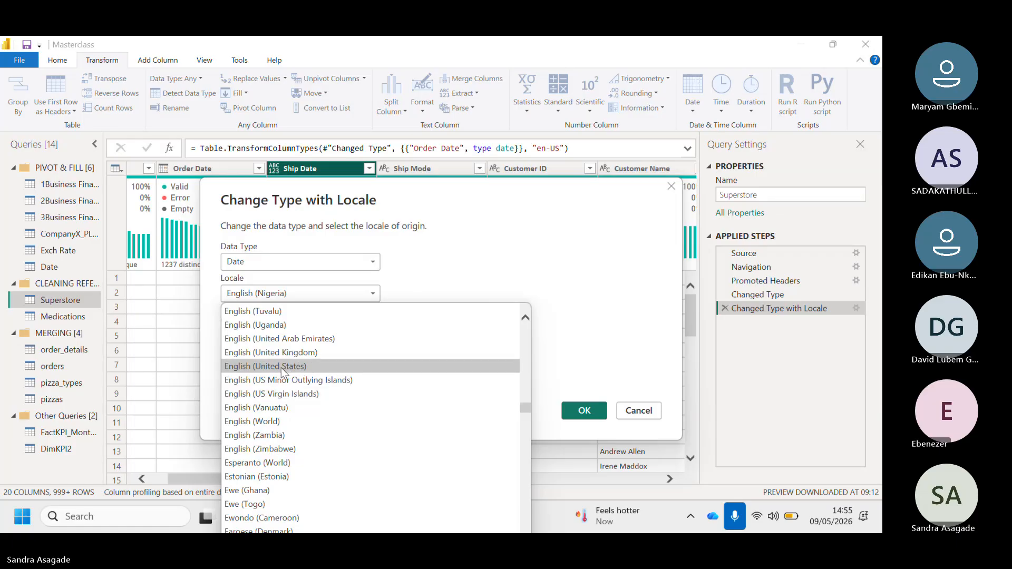
pyautogui.click(281, 368)
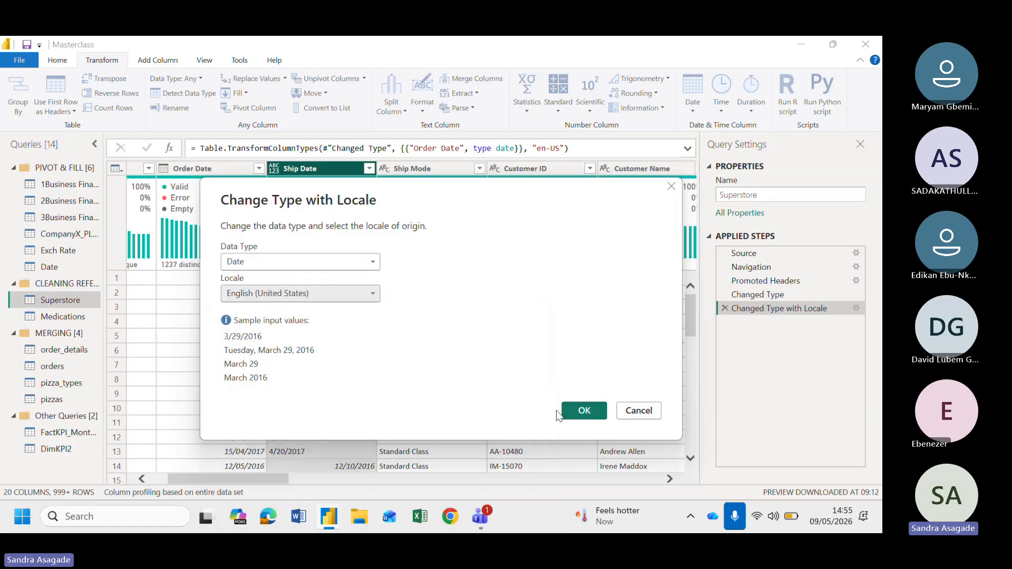
pyautogui.click(304, 295)
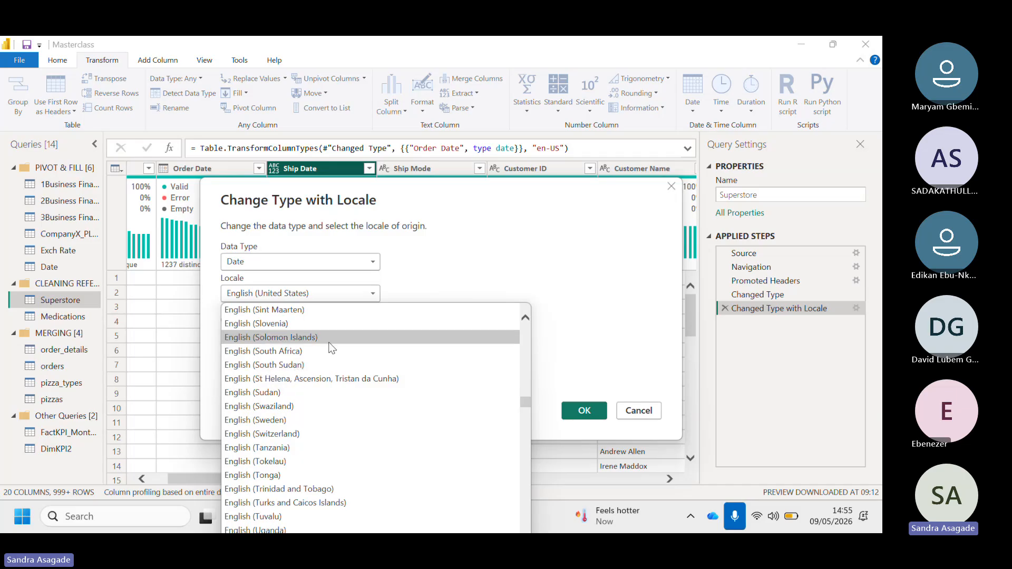
pyautogui.click(424, 281)
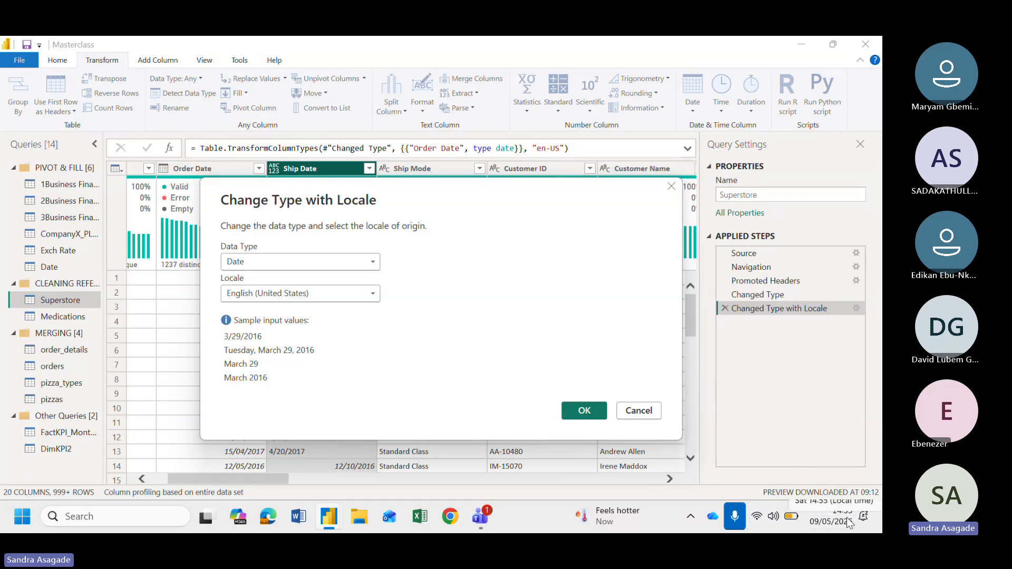
pyautogui.click(596, 415)
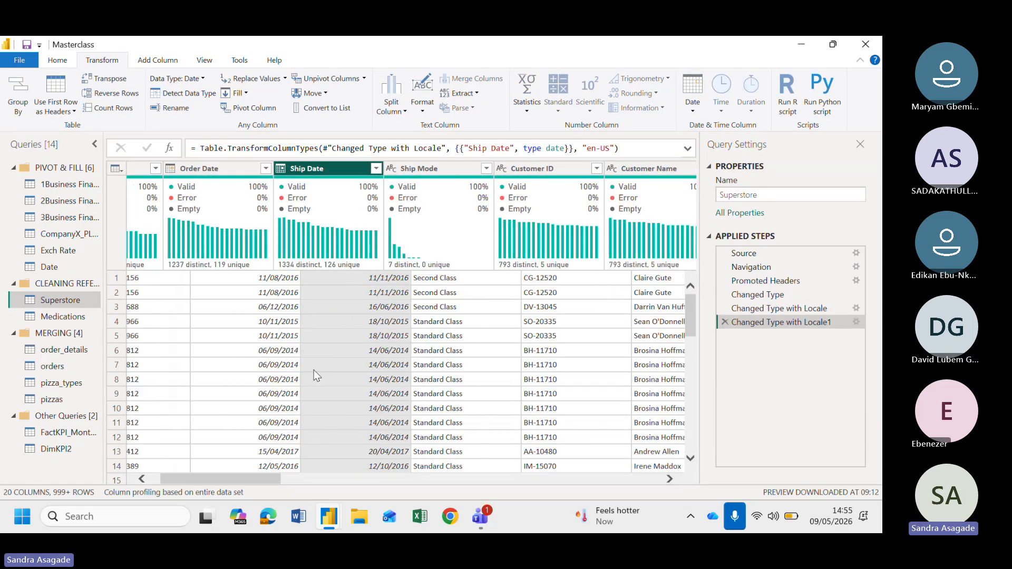
# Scroll across the remaining Superstore columns and select all columns to review their data types and profiles
pyautogui.hscroll(7, 395, 369)
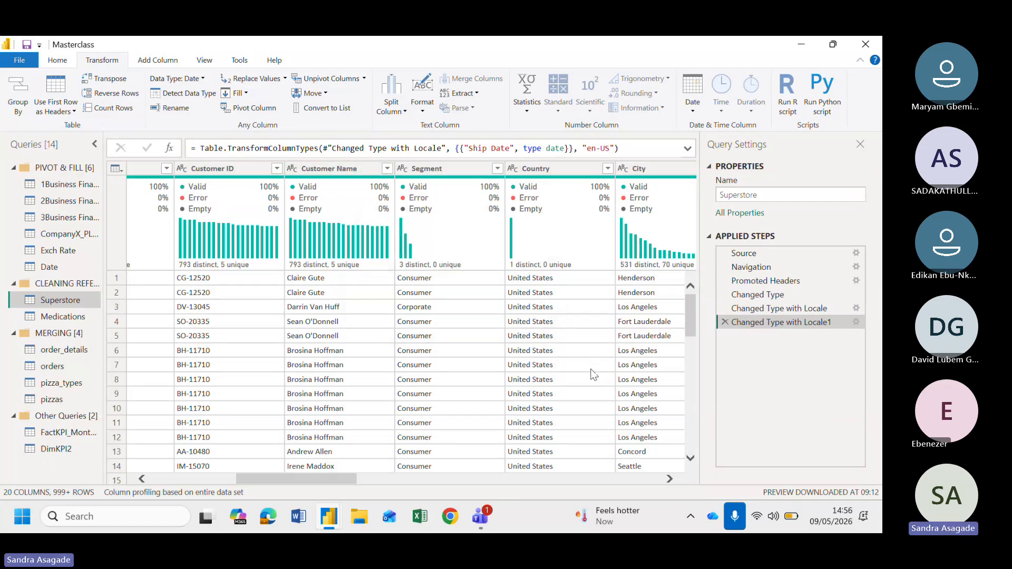
pyautogui.hscroll(10, 594, 374)
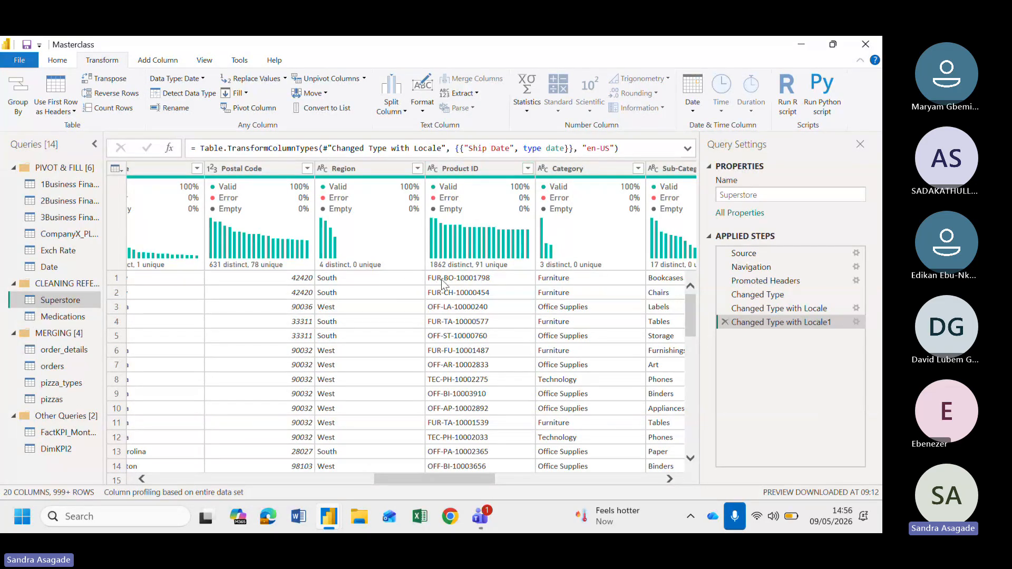
pyautogui.hscroll(2, 485, 361)
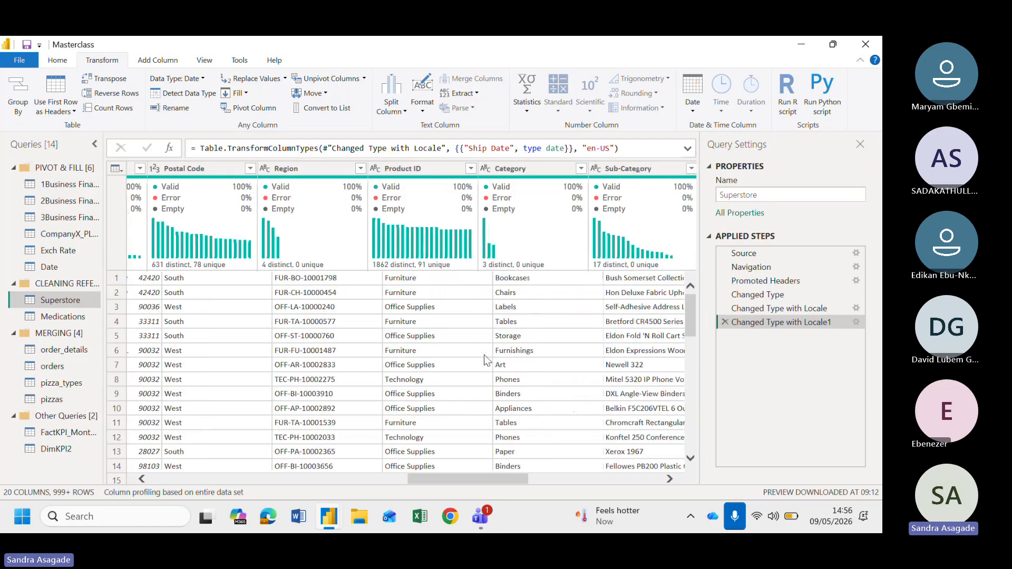
pyautogui.hscroll(4, 474, 358)
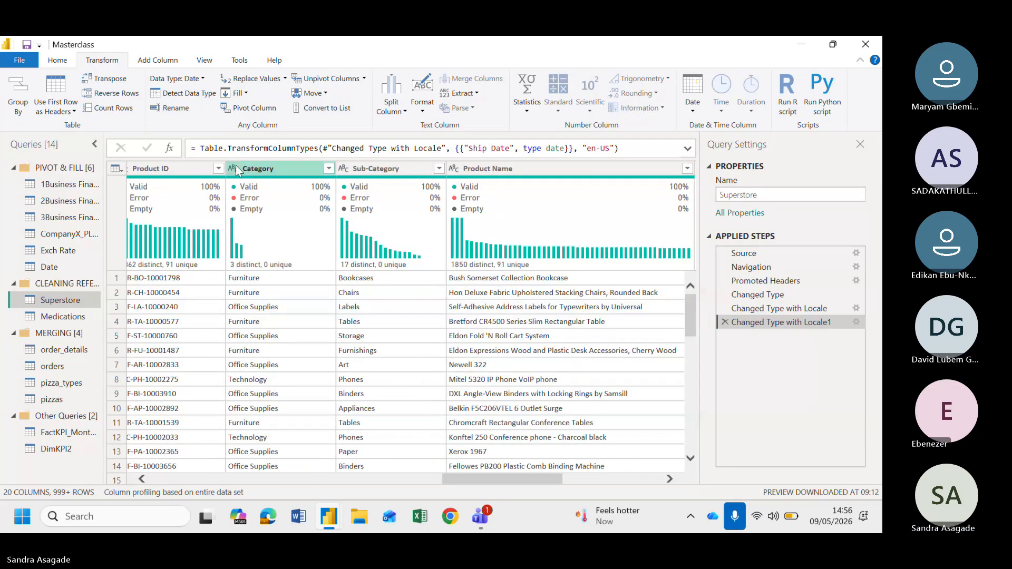
pyautogui.hscroll(6, 236, 168)
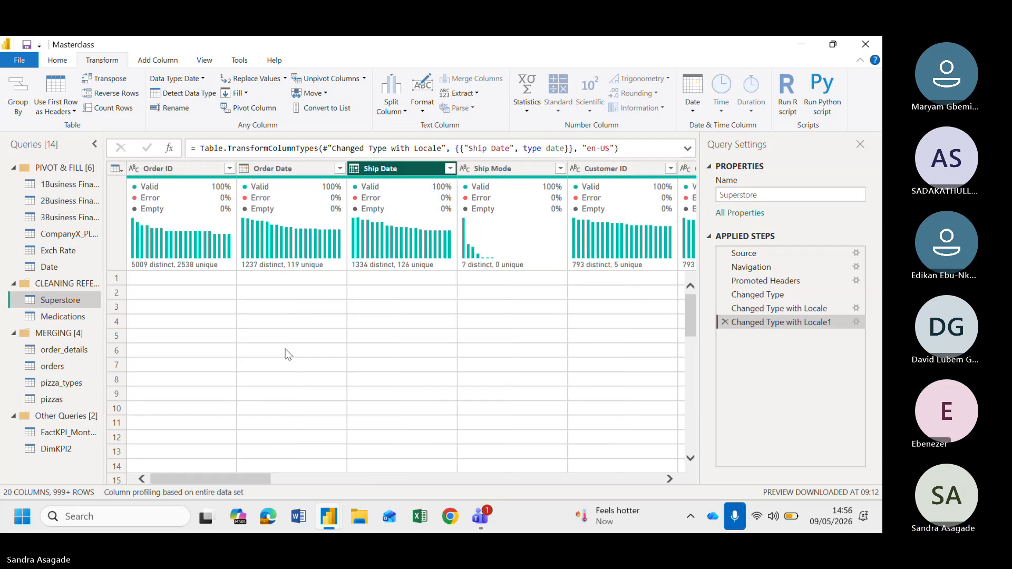
pyautogui.click(179, 169)
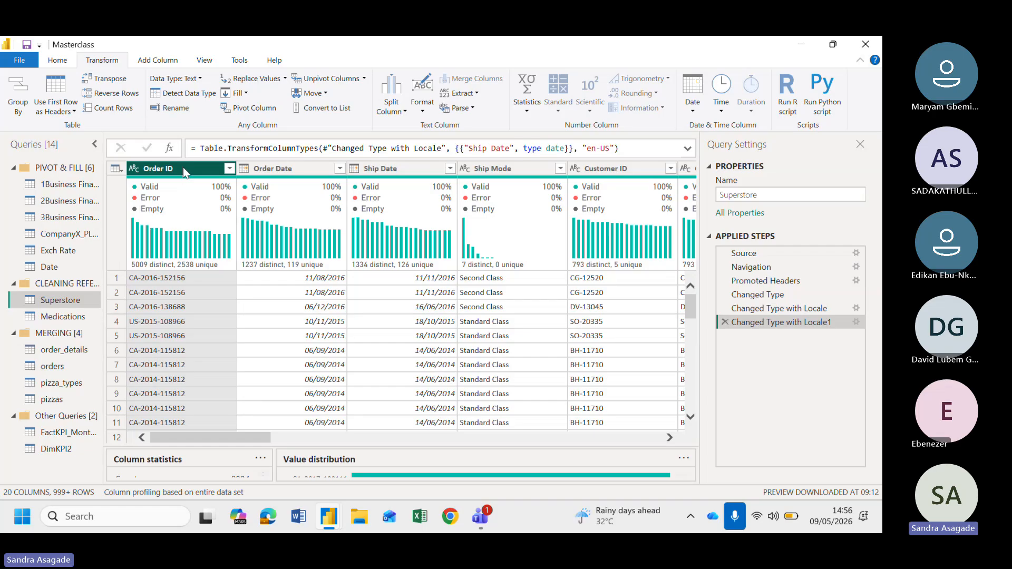
pyautogui.hotkey('ctrl', 'a')
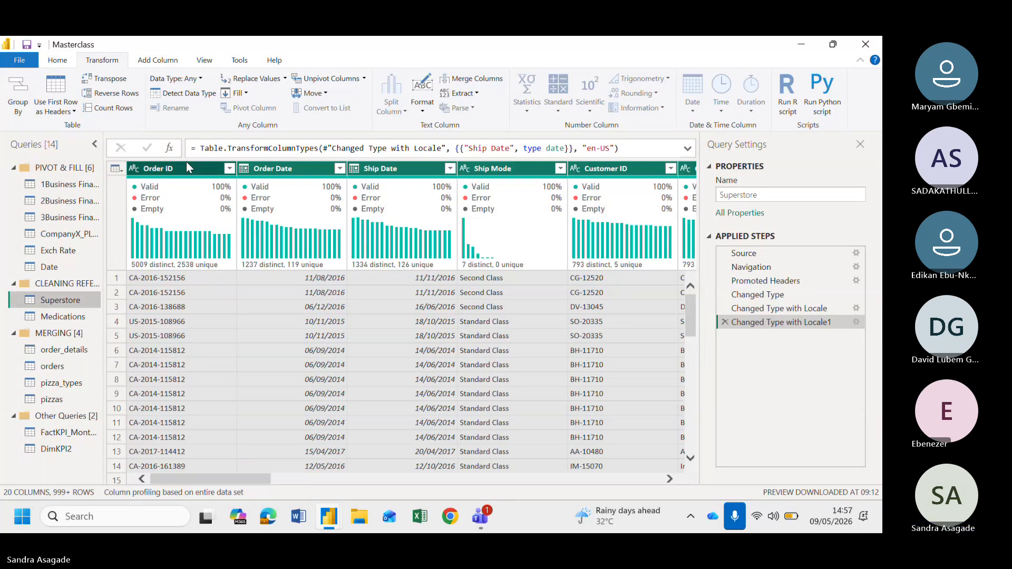
pyautogui.click(185, 178)
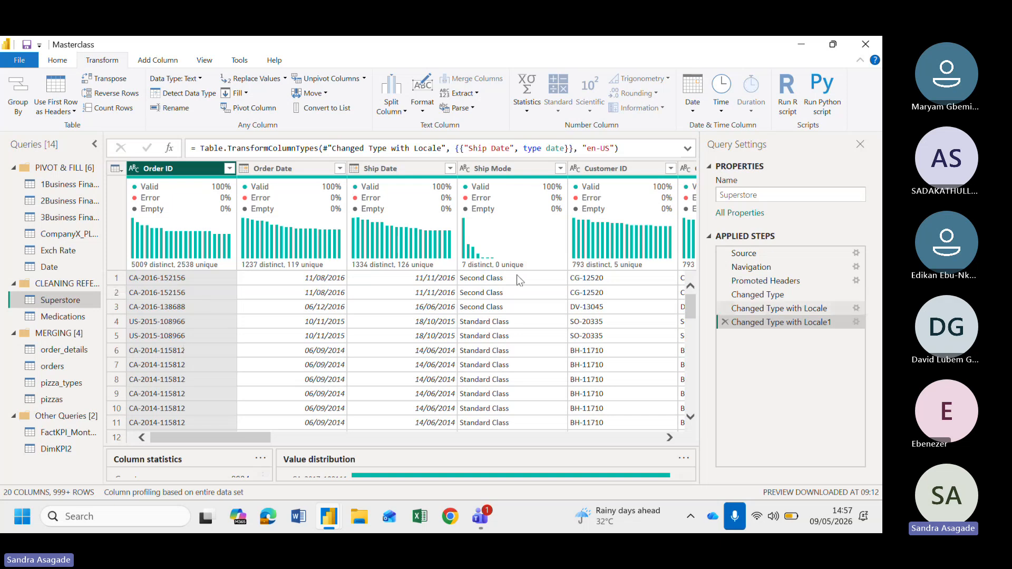
pyautogui.rightClick(84, 298)
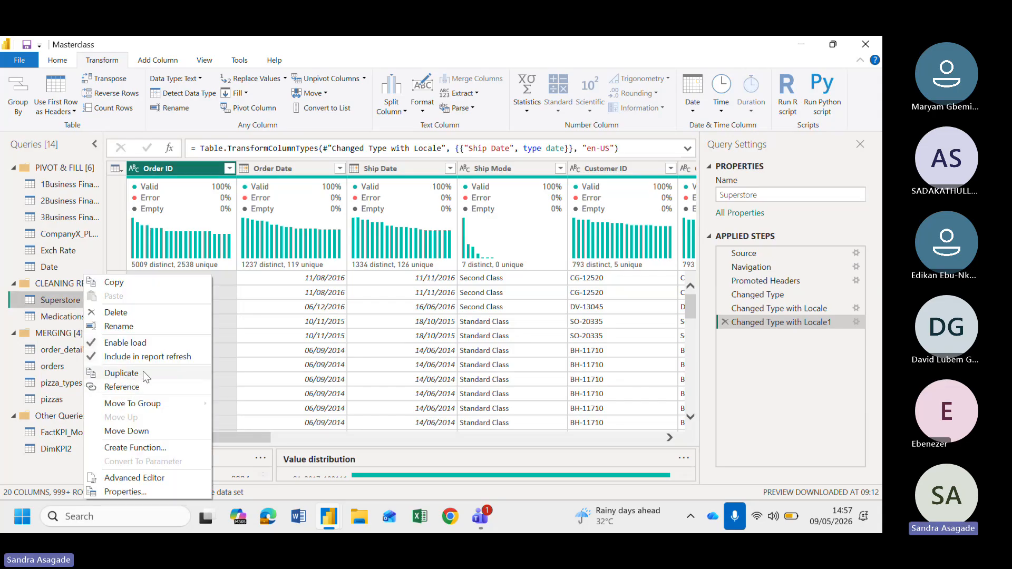
pyautogui.click(58, 300)
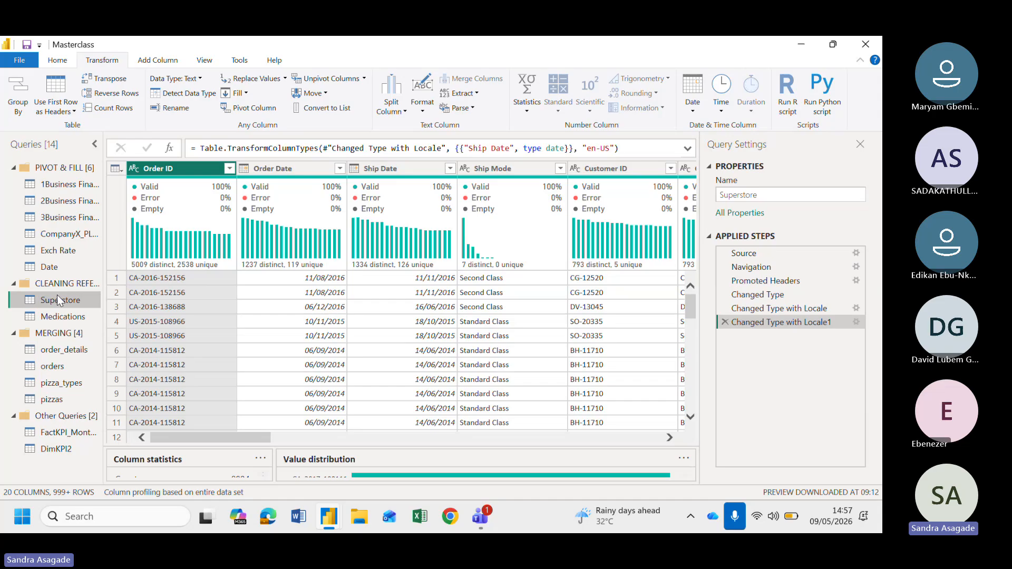
pyautogui.click(116, 168)
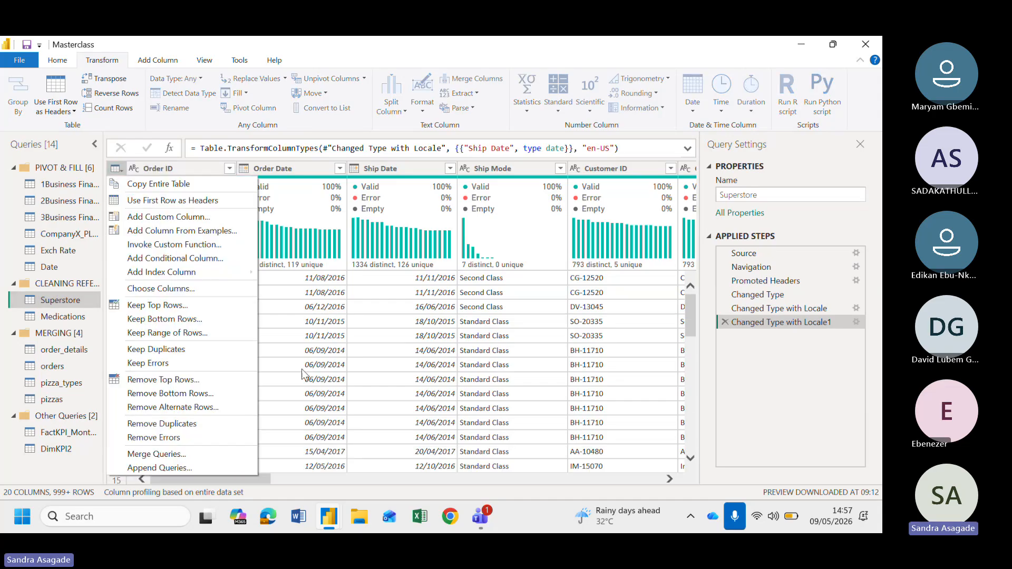
pyautogui.click(721, 384)
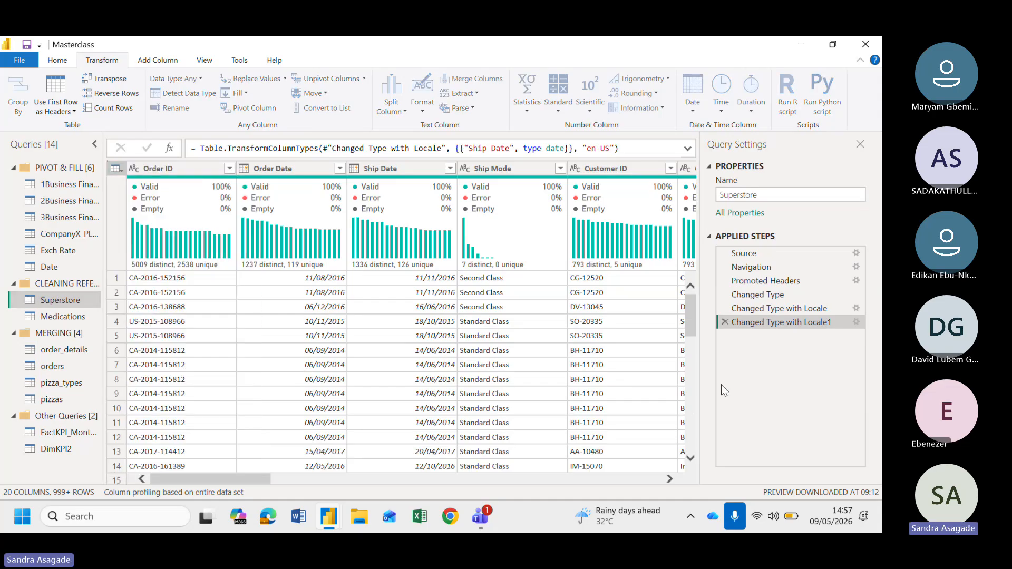
pyautogui.click(117, 169)
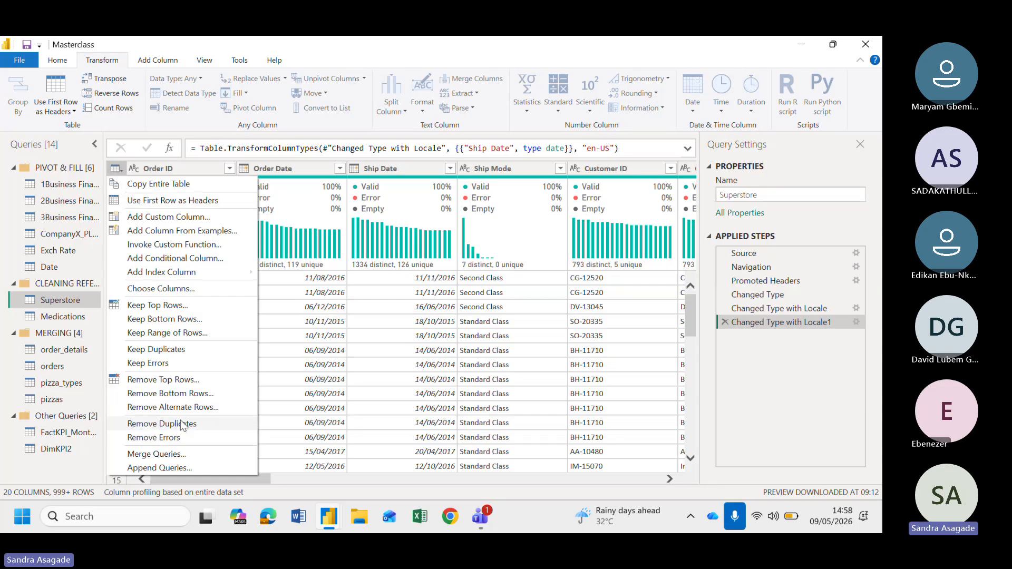
pyautogui.click(97, 461)
pyautogui.click(96, 455)
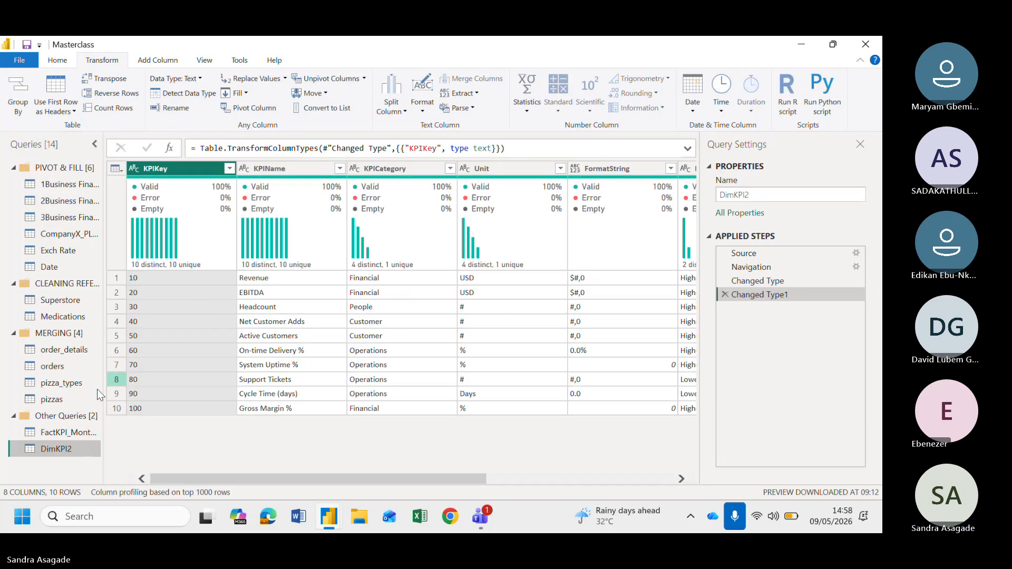
pyautogui.click(64, 302)
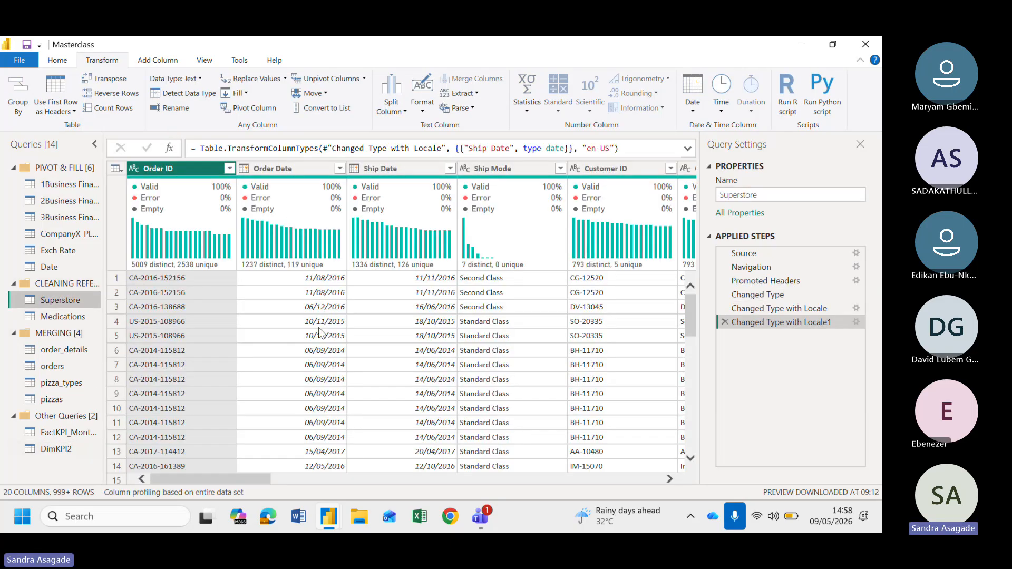
# Remove duplicate rows from the entire Superstore table
pyautogui.click(283, 171)
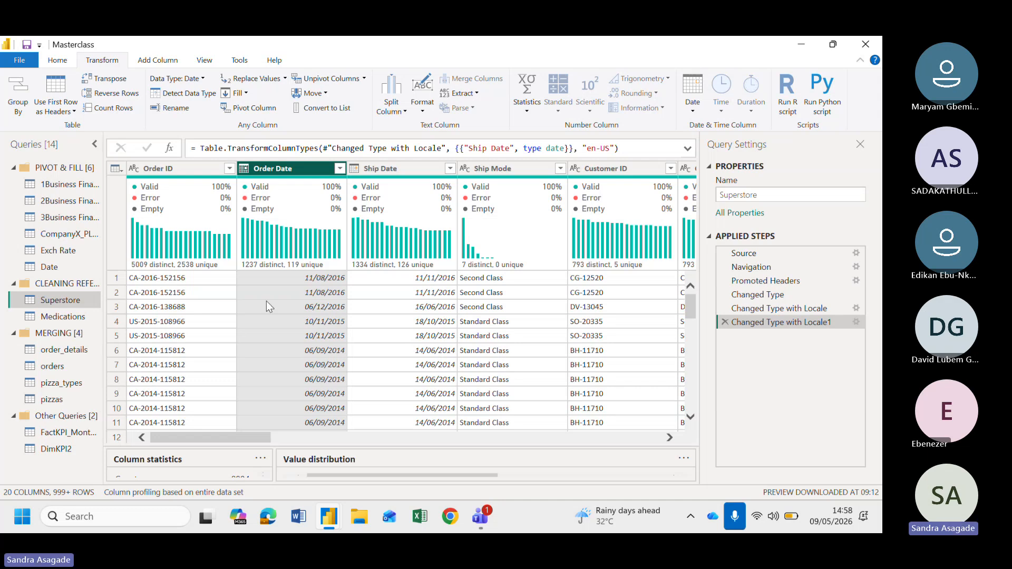
pyautogui.click(117, 172)
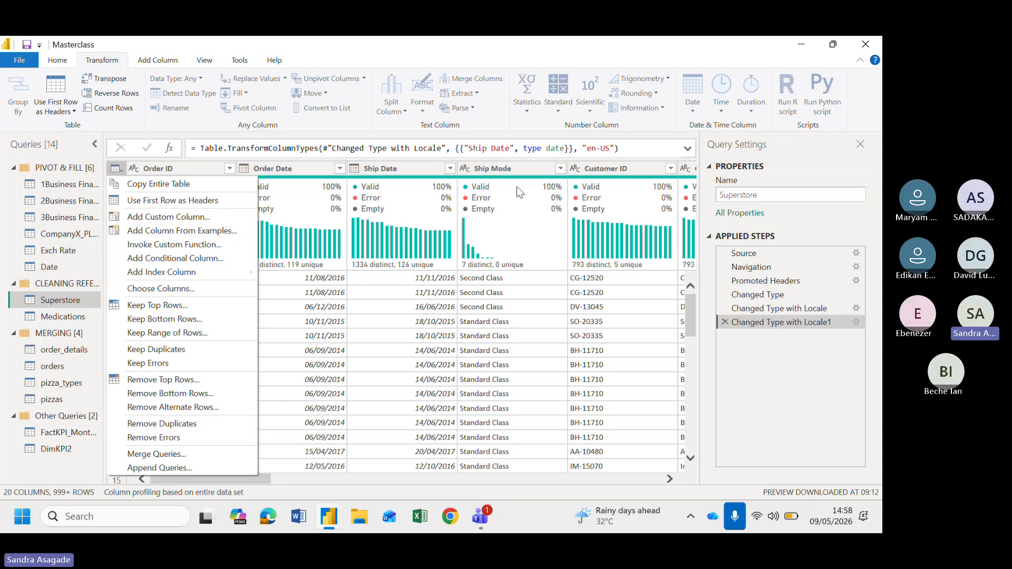
pyautogui.click(114, 171)
pyautogui.click(147, 424)
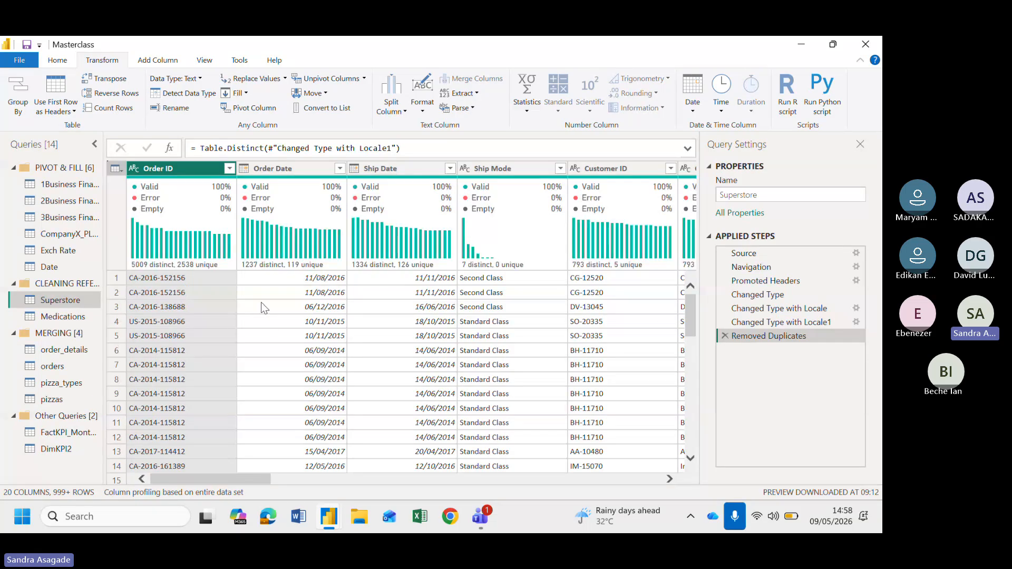
# Select the Order ID column and inspect the column profiles after the duplicate removal
pyautogui.click(180, 167)
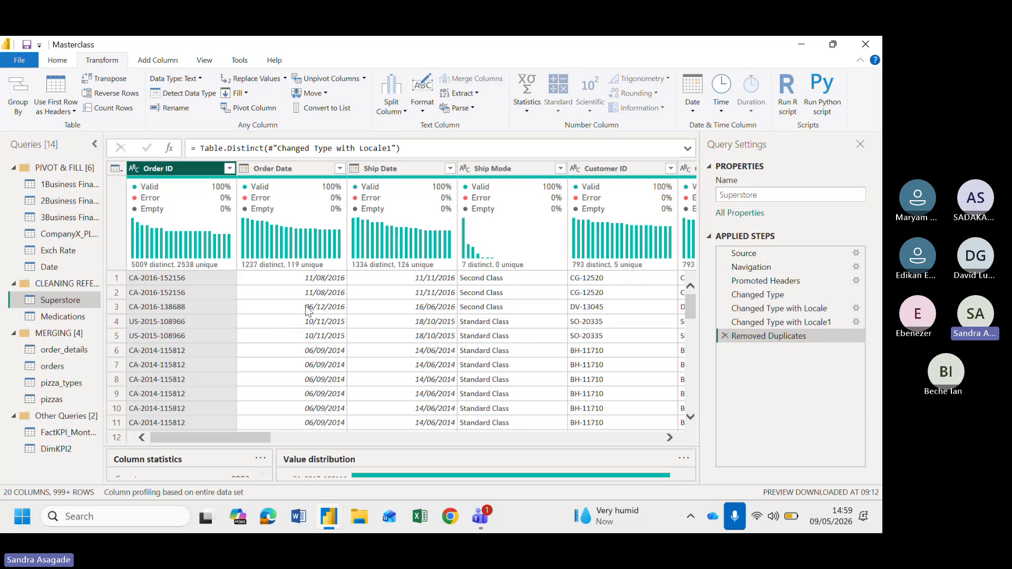
pyautogui.hscroll(4, 393, 319)
pyautogui.hscroll(-4, 393, 320)
pyautogui.click(176, 167)
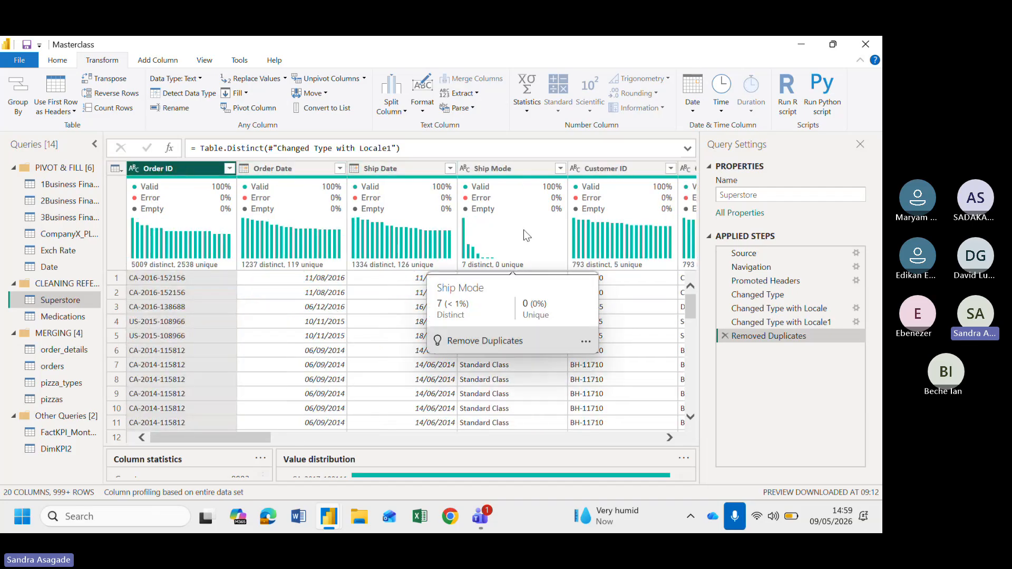
# Scroll across the Superstore table, selecting the Customer ID, Segment, Country, City and State columns to inspect their profiles
pyautogui.hscroll(4, 522, 235)
pyautogui.click(435, 167)
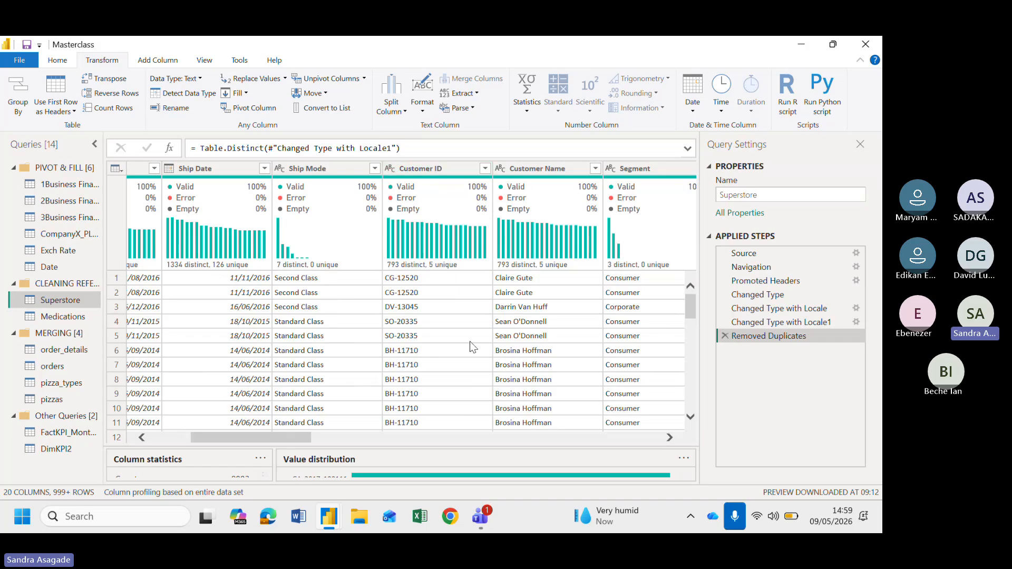
pyautogui.hscroll(5, 469, 340)
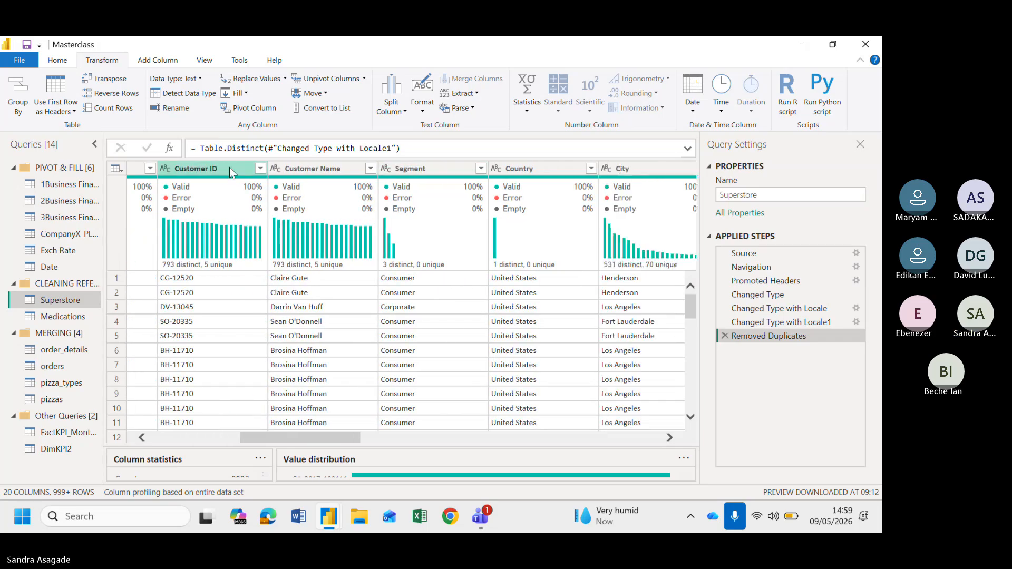
pyautogui.click(435, 168)
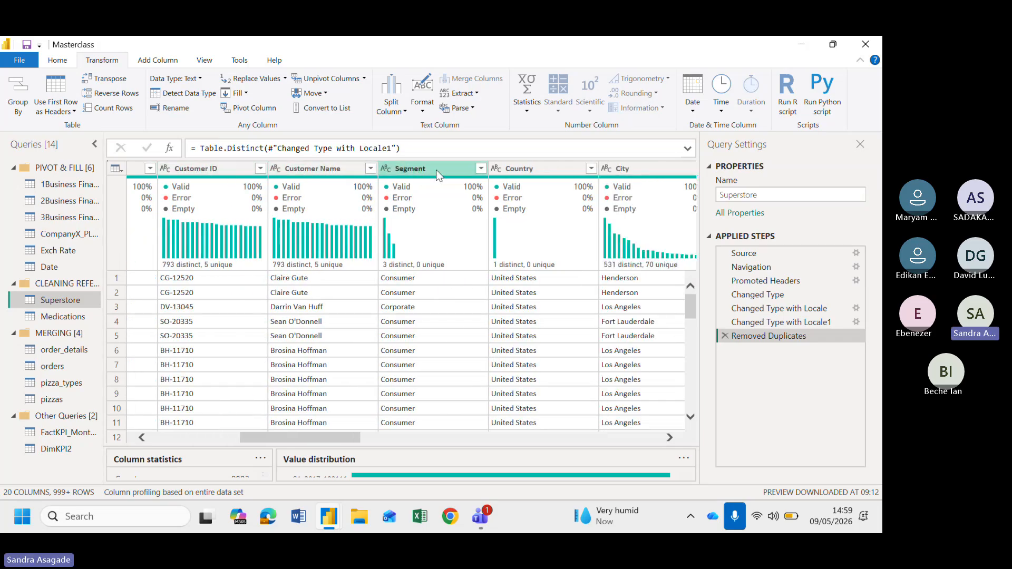
pyautogui.click(214, 169)
pyautogui.click(342, 167)
pyautogui.click(434, 168)
pyautogui.hscroll(5, 400, 221)
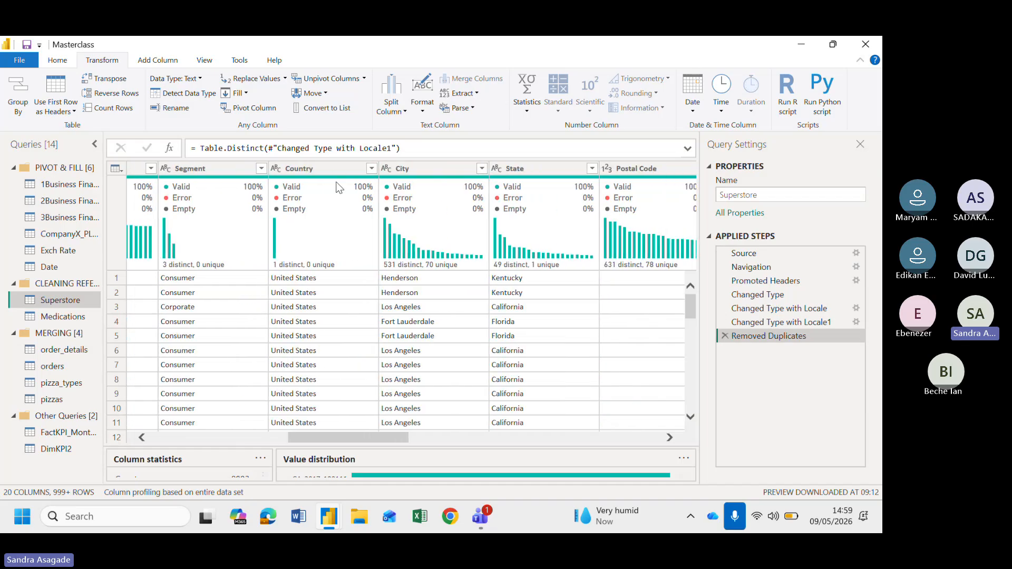
pyautogui.click(317, 167)
pyautogui.click(423, 169)
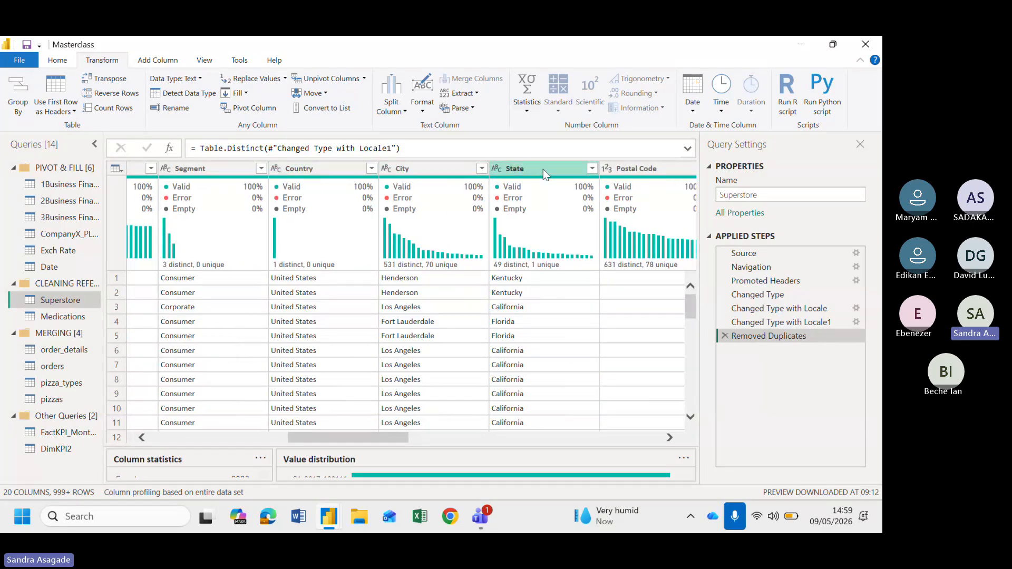
# Scroll through the remaining columns out to Profit and back, selecting the Profit column to review its value distribution
pyautogui.hscroll(5, 500, 329)
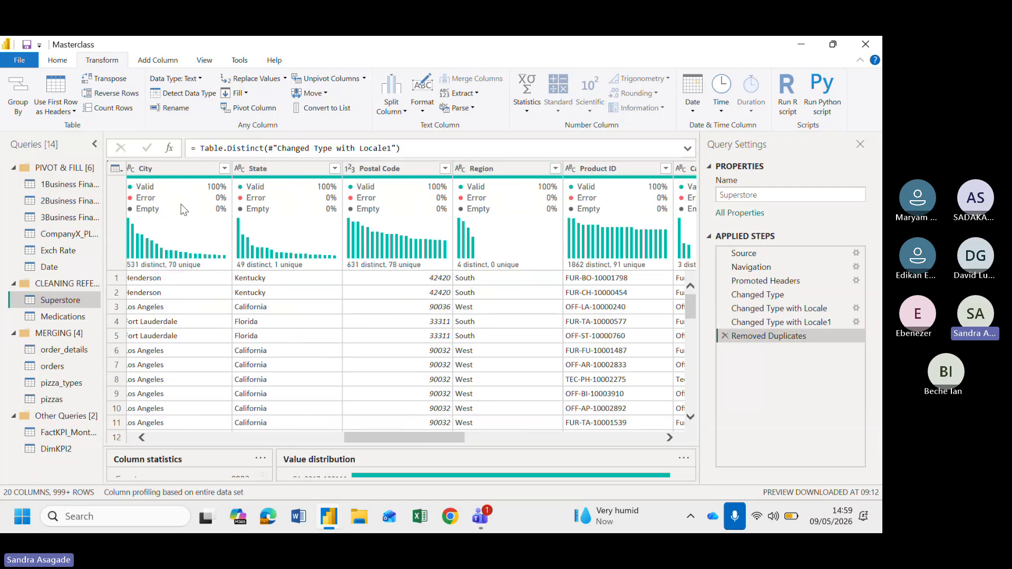
pyautogui.hscroll(1, 421, 340)
pyautogui.hscroll(6, 422, 340)
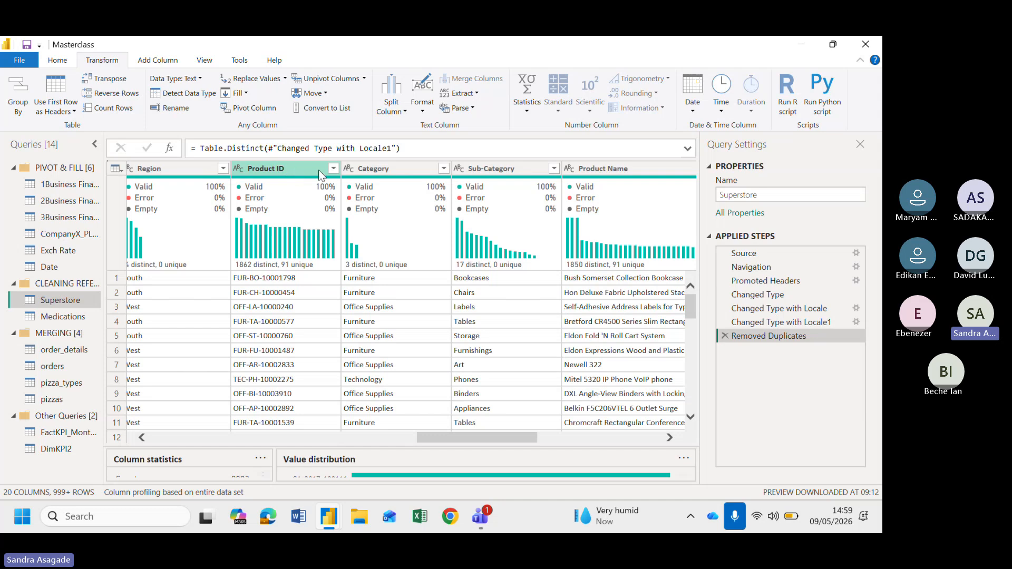
pyautogui.hscroll(4, 466, 174)
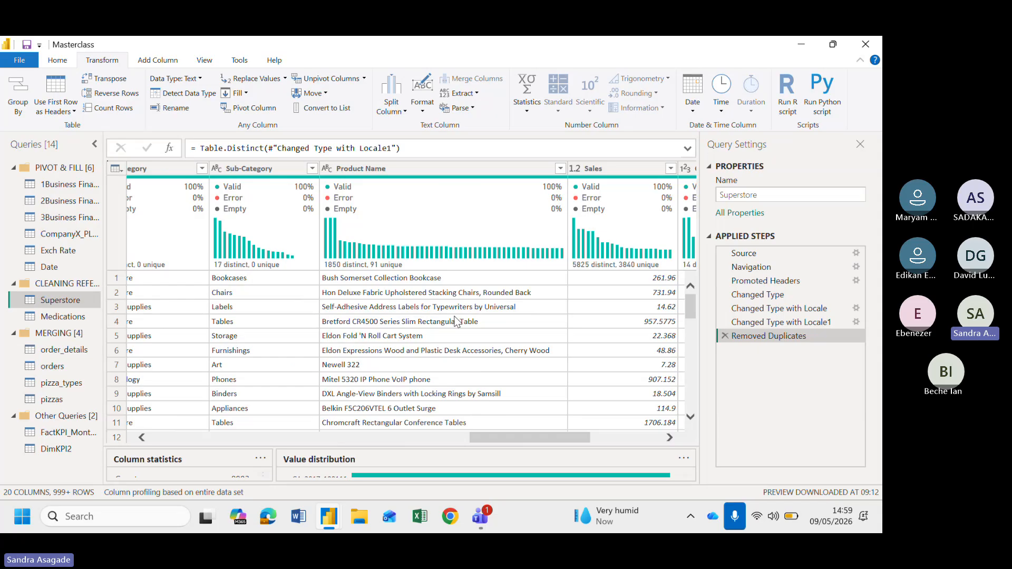
pyautogui.hscroll(-20, 457, 321)
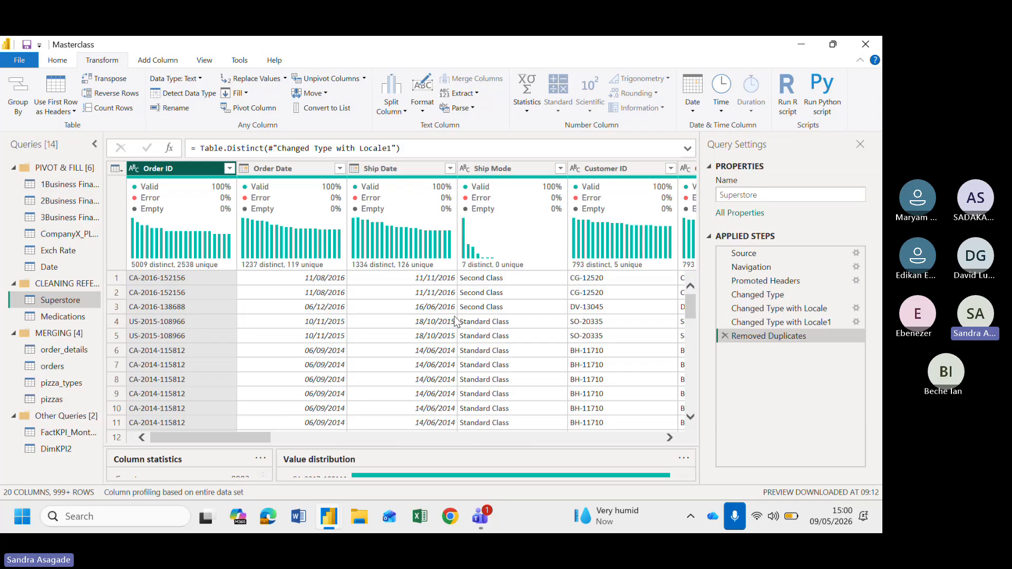
pyautogui.hscroll(3, 536, 351)
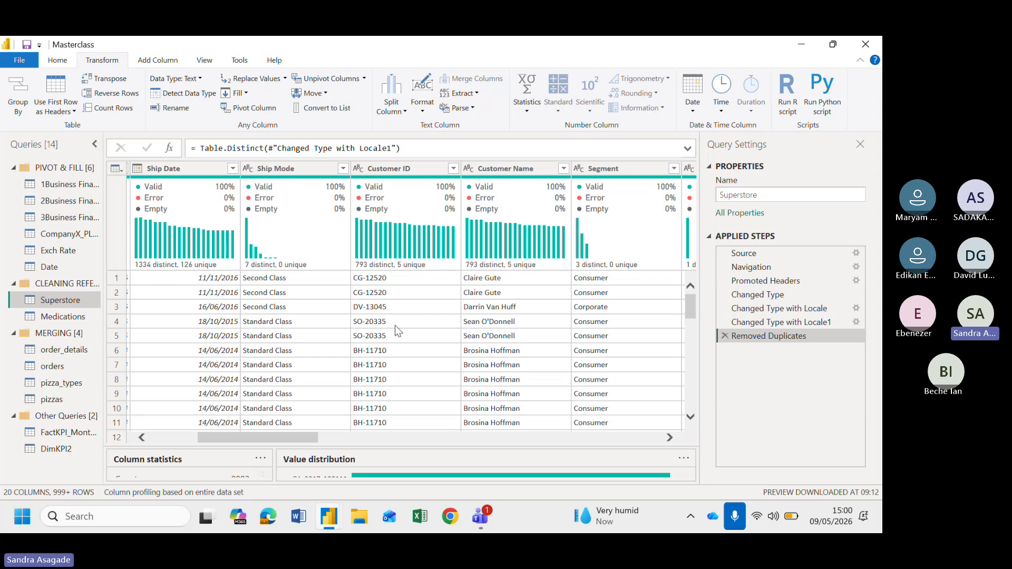
pyautogui.hscroll(-5, 223, 316)
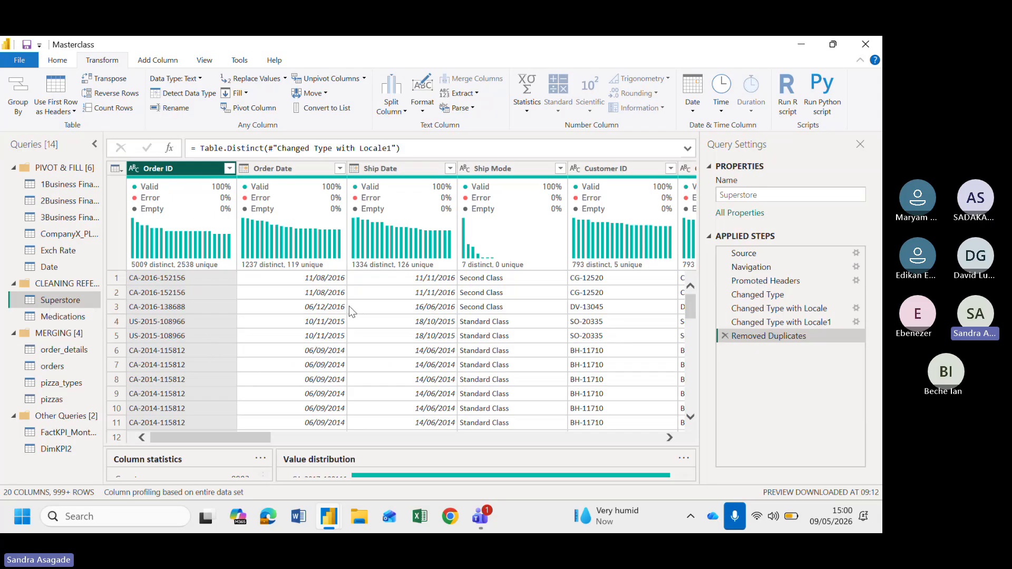
pyautogui.hscroll(2, 464, 366)
pyautogui.hscroll(3, 464, 366)
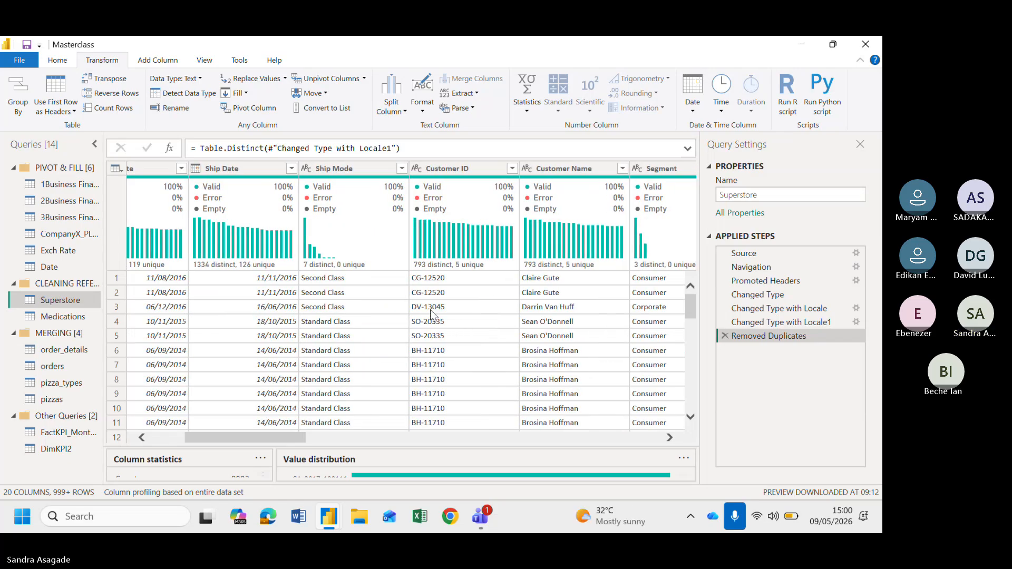
pyautogui.hscroll(10, 430, 309)
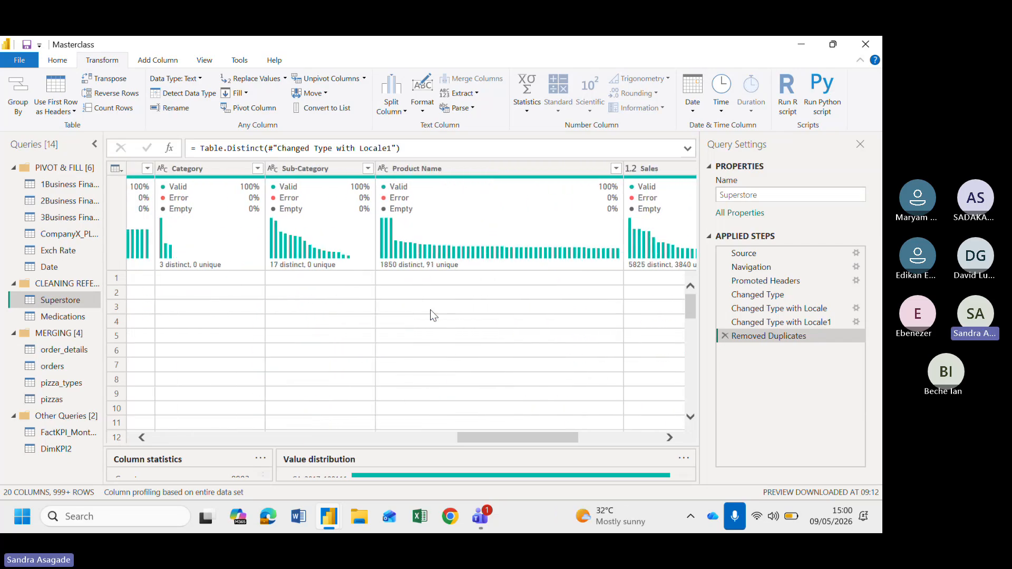
pyautogui.hscroll(5, 430, 309)
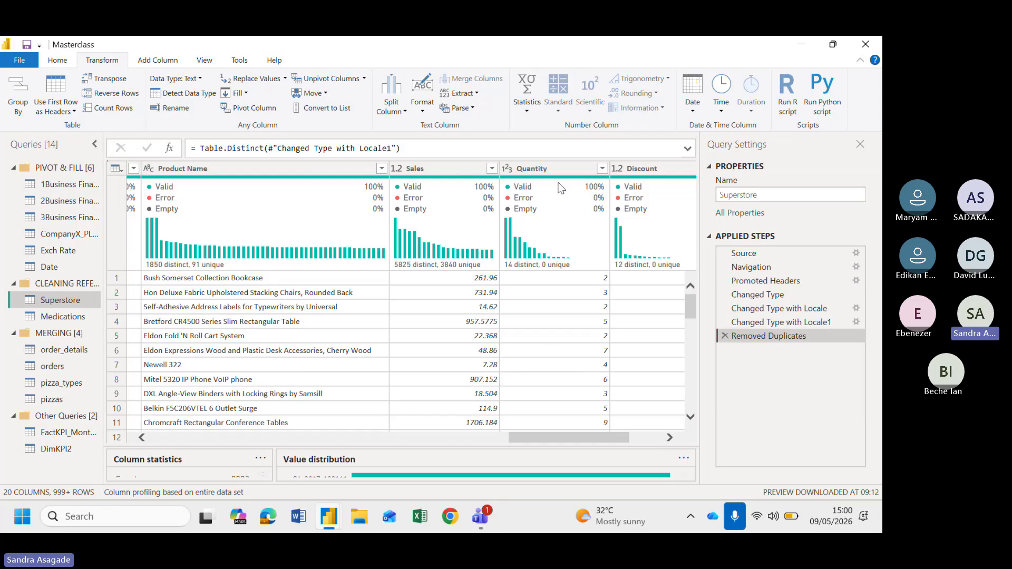
pyautogui.hscroll(3, 542, 348)
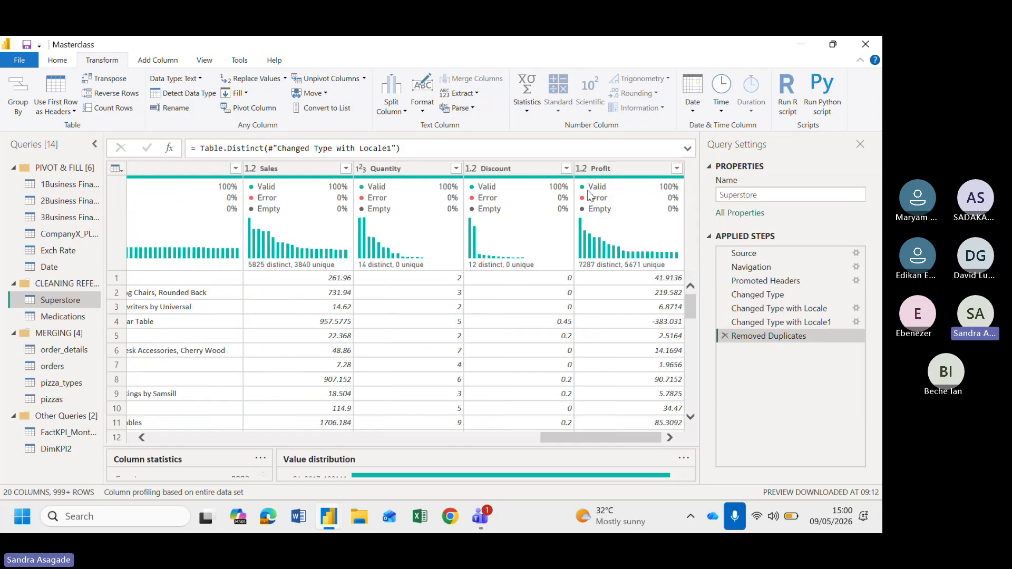
pyautogui.click(652, 170)
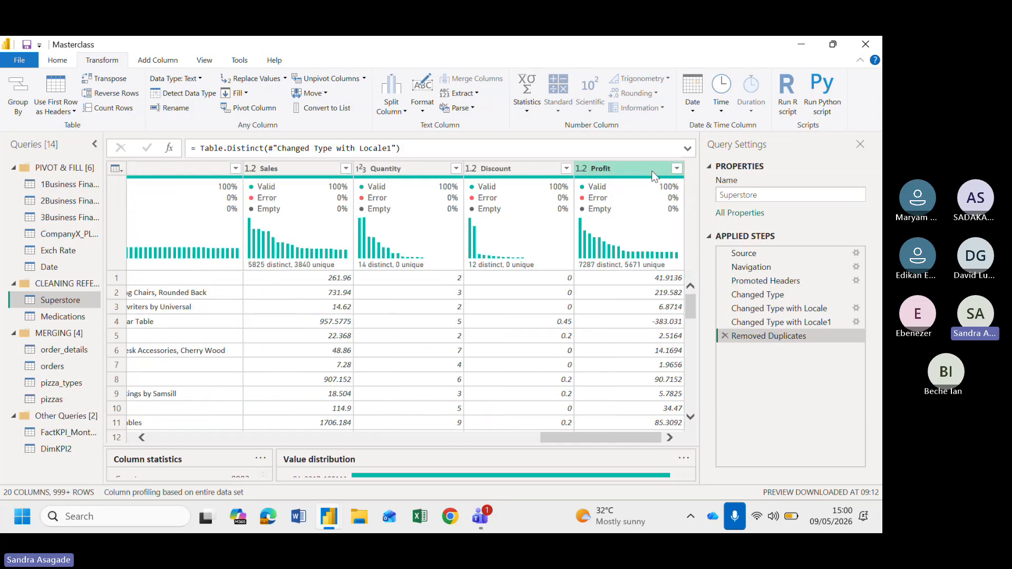
pyautogui.hscroll(-10, 387, 341)
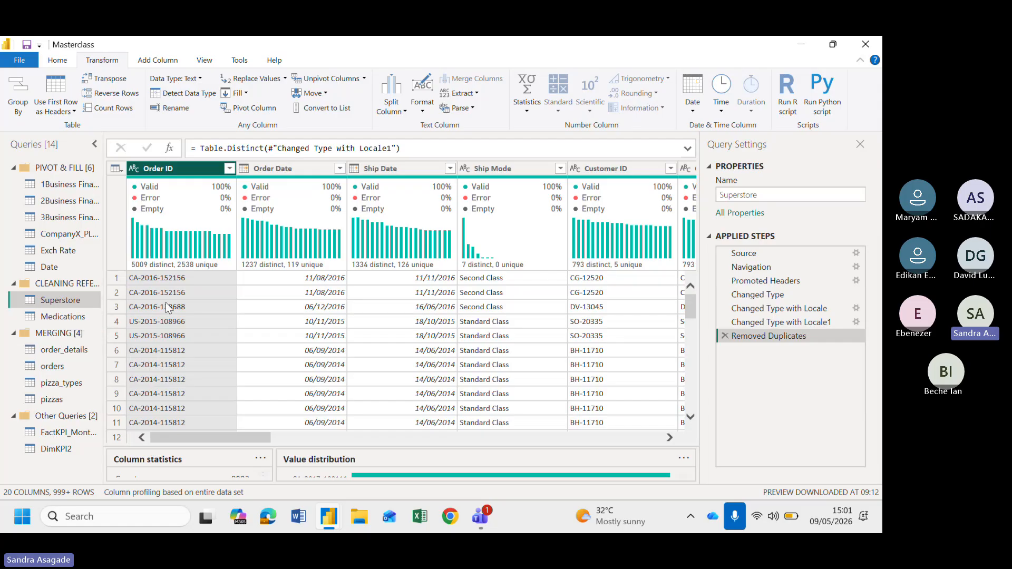
# Duplicate the Superstore query and open the Home ribbon for the new copy
pyautogui.rightClick(72, 305)
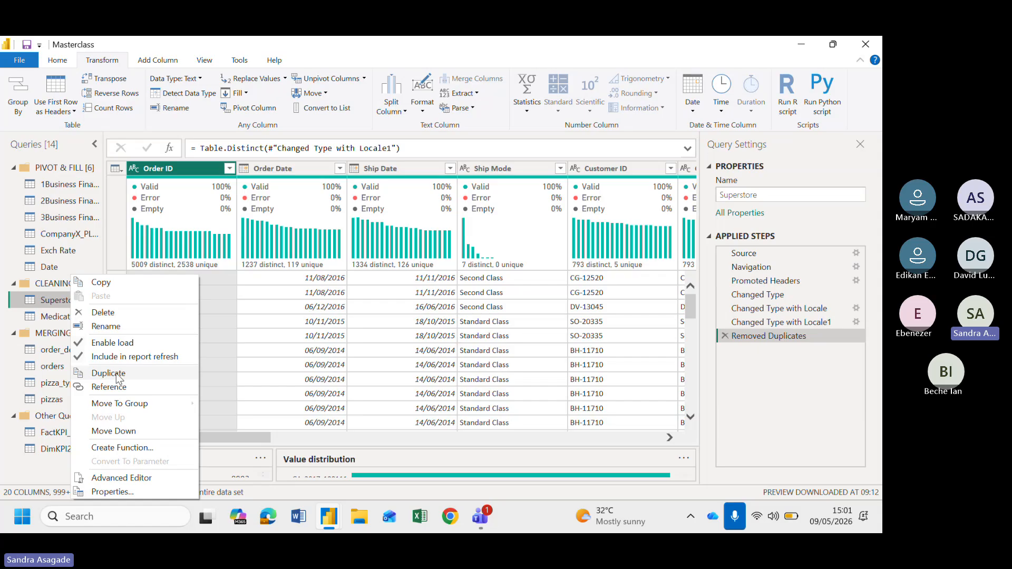
pyautogui.click(107, 373)
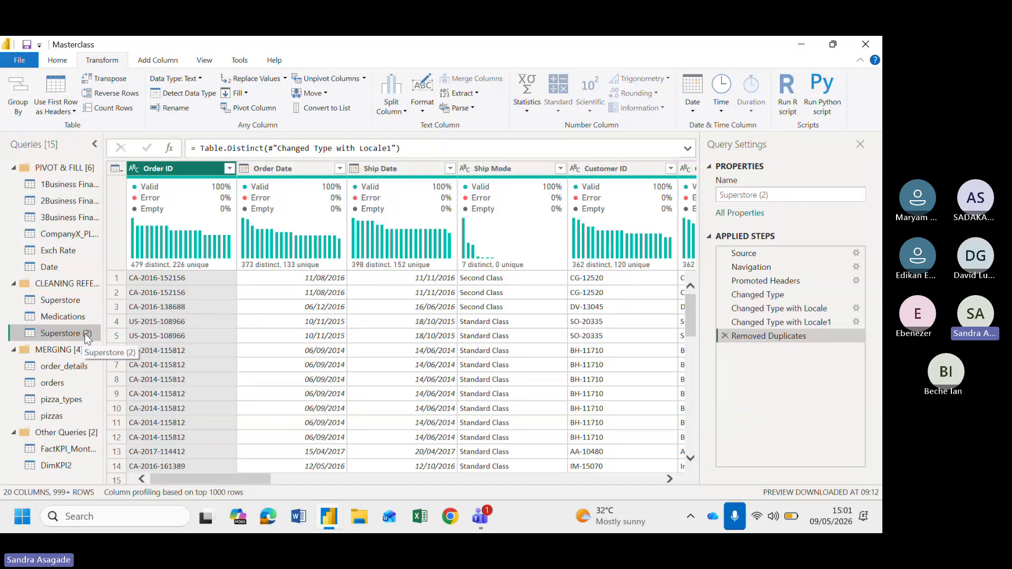
pyautogui.click(59, 61)
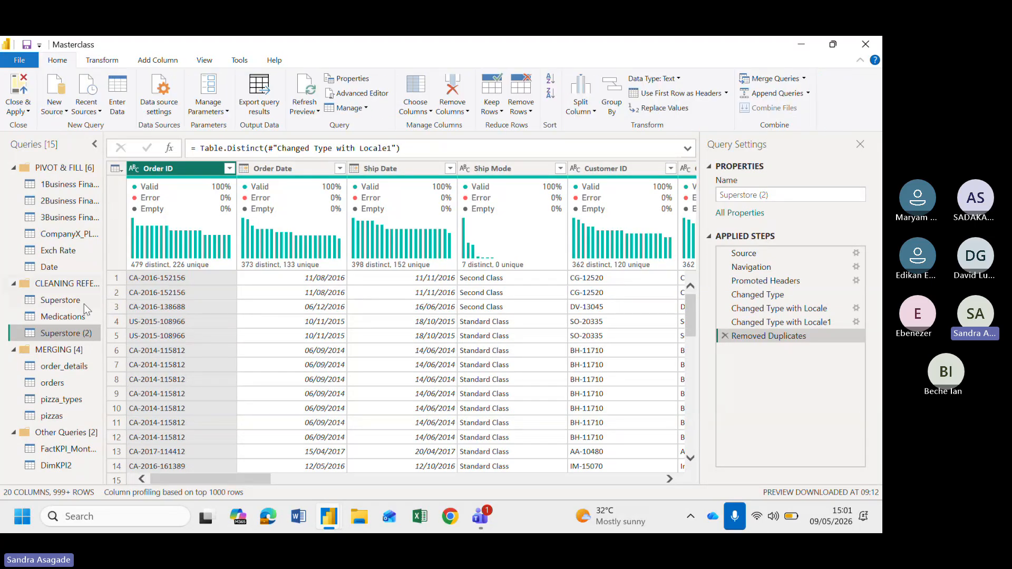
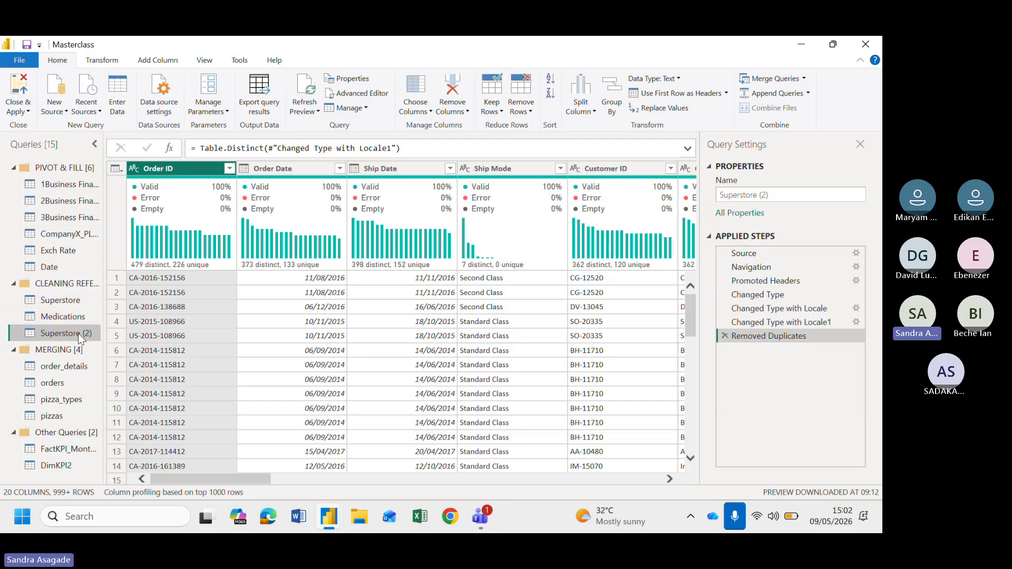
# Delete the duplicated Superstore (2) query
pyautogui.press('Delete')
pyautogui.click(493, 298)
pyautogui.click(62, 301)
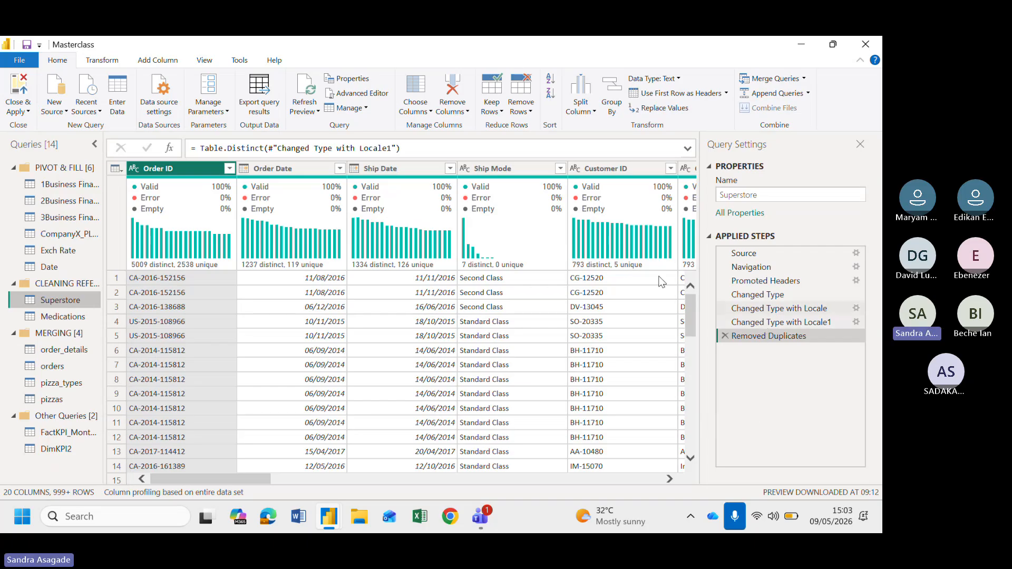
# Create a new query that references the Superstore query and compare it with the original
pyautogui.rightClick(73, 304)
pyautogui.click(108, 387)
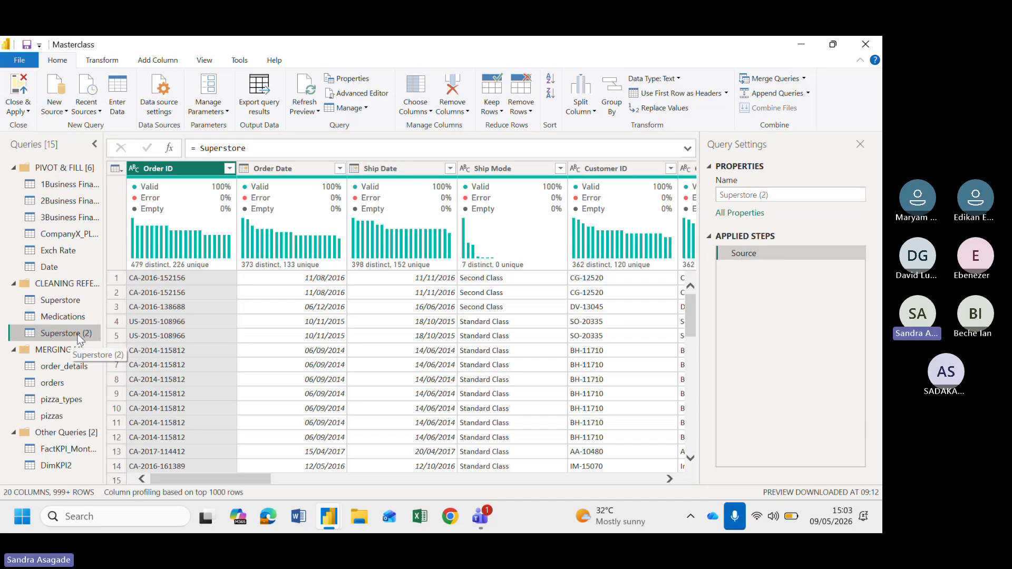
pyautogui.click(71, 300)
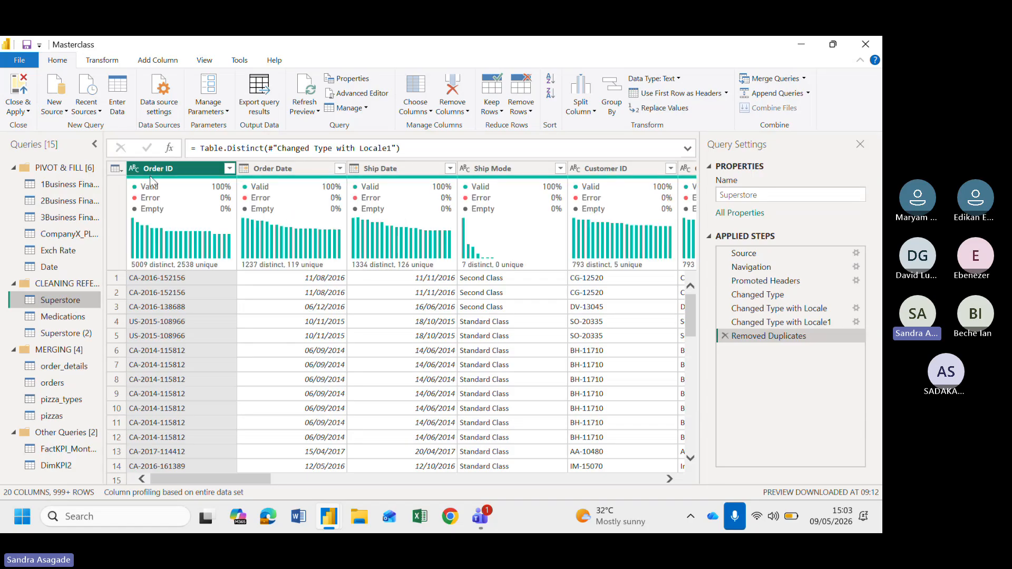
pyautogui.click(84, 334)
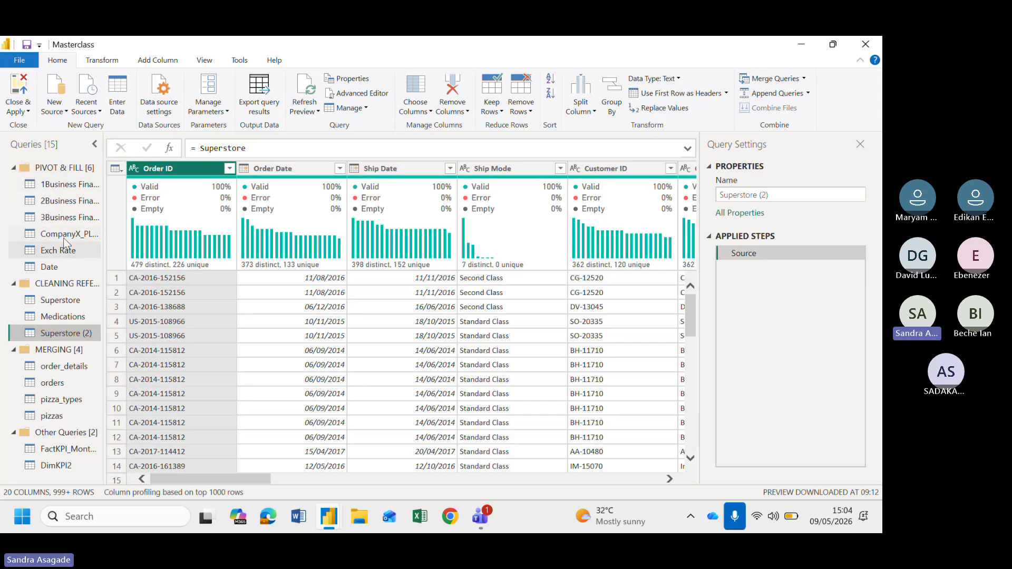
# Disable load for the original Superstore query, accepting the data loss warning
pyautogui.rightClick(74, 305)
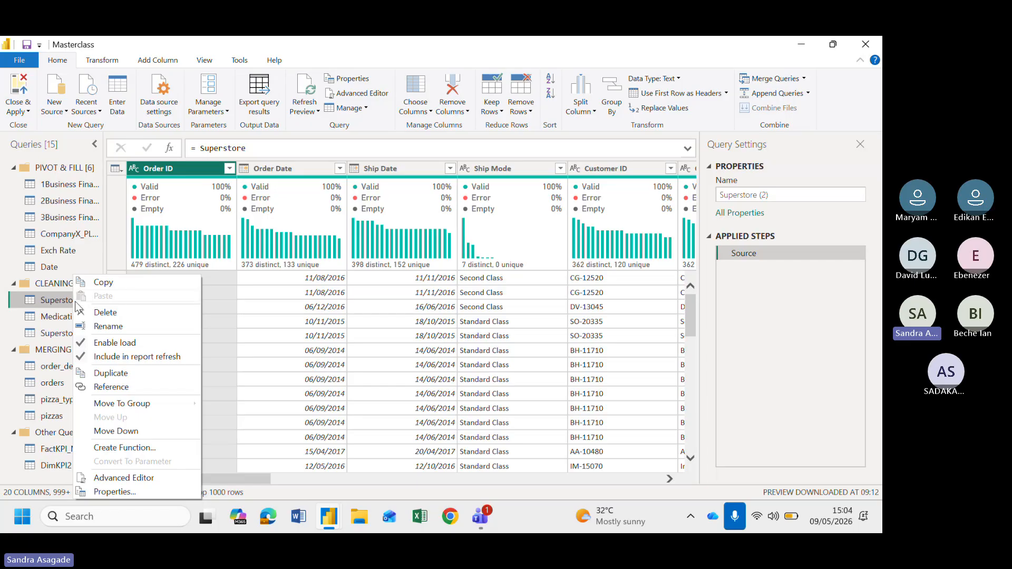
pyautogui.click(87, 341)
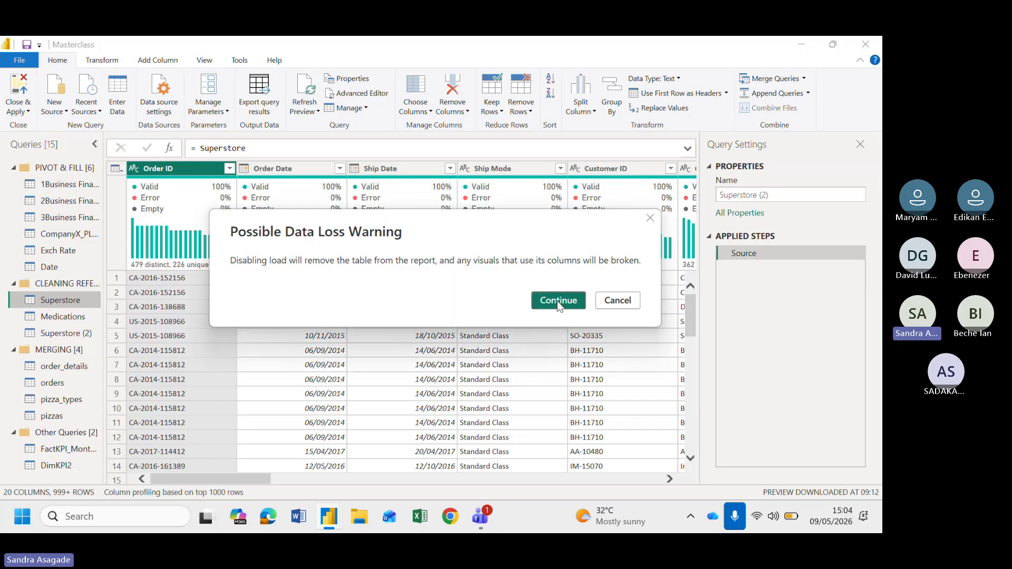
pyautogui.click(558, 302)
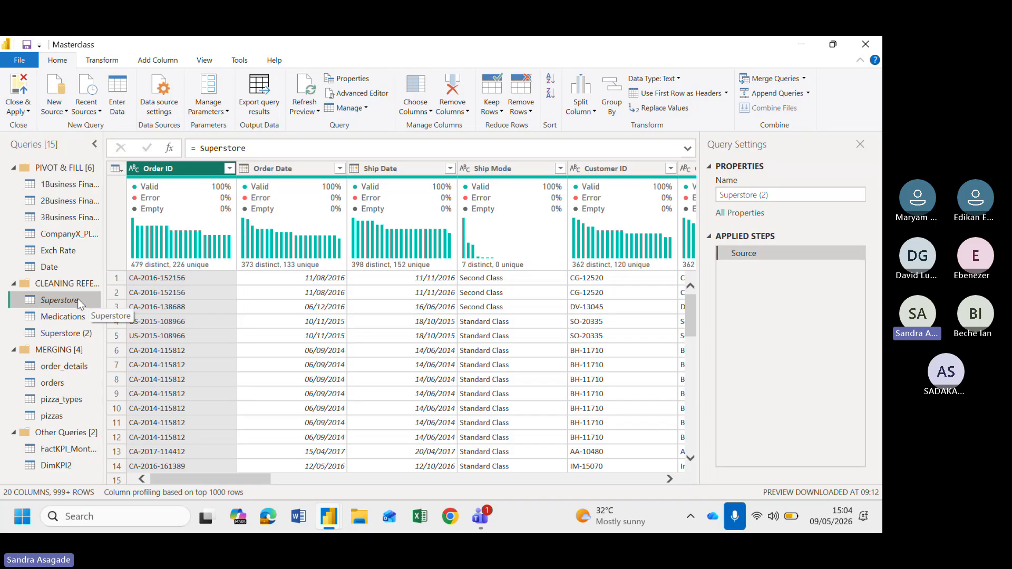
# Rename the Superstore (2) reference query to Orders(Fact)
pyautogui.click(69, 334)
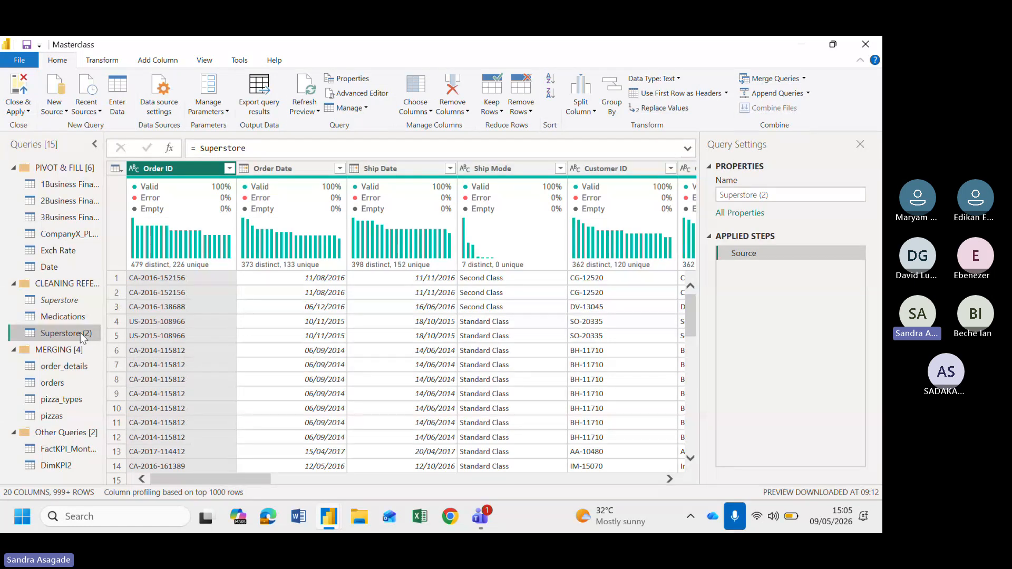
pyautogui.doubleClick(80, 333)
pyautogui.write('O')
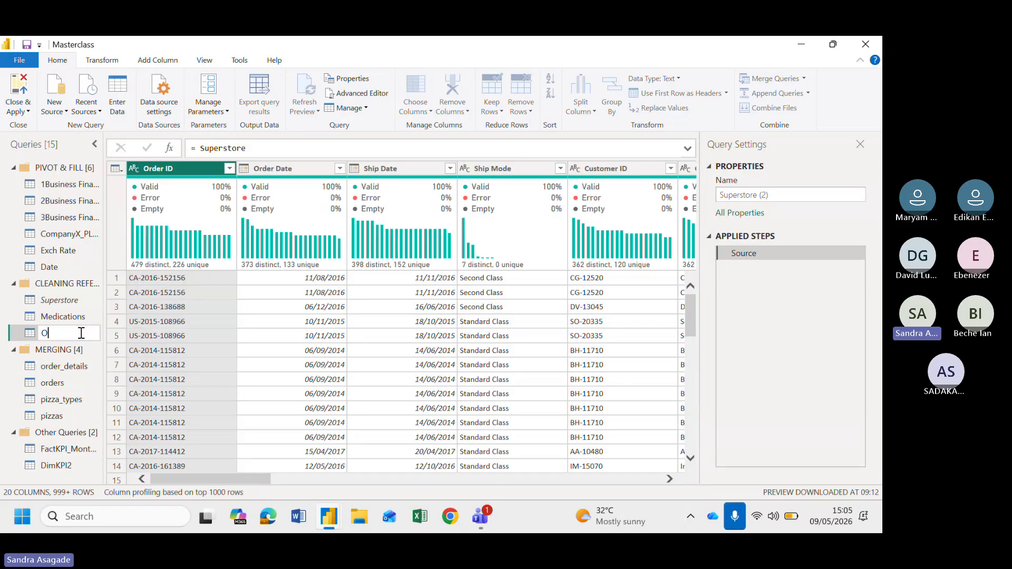
pyautogui.write('rd')
pyautogui.press('BackSpace')
pyautogui.press('BackSpace')
pyautogui.press('BackSpace')
pyautogui.write('Orders(Fact')
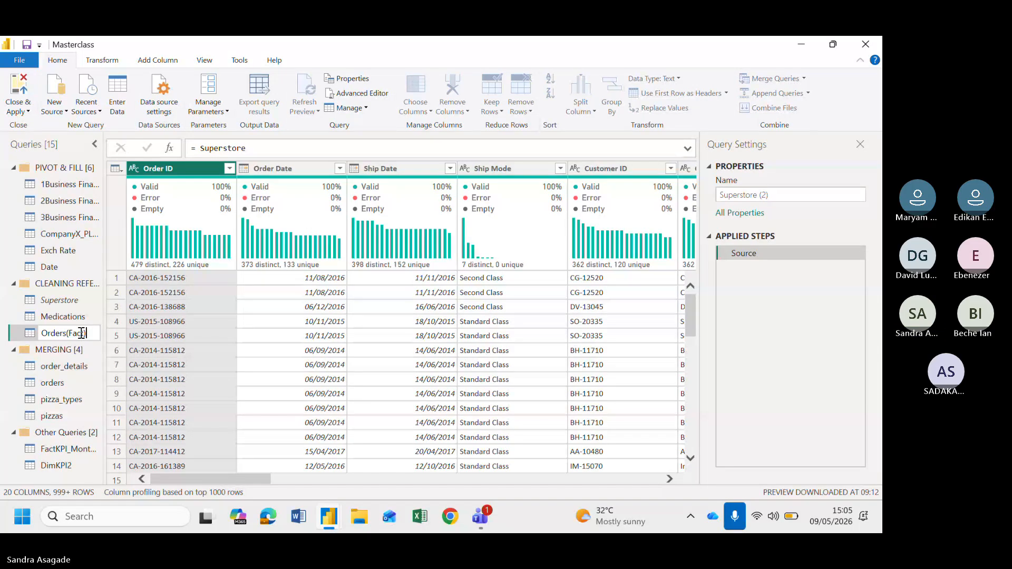
pyautogui.write(')')
pyautogui.press('Return')
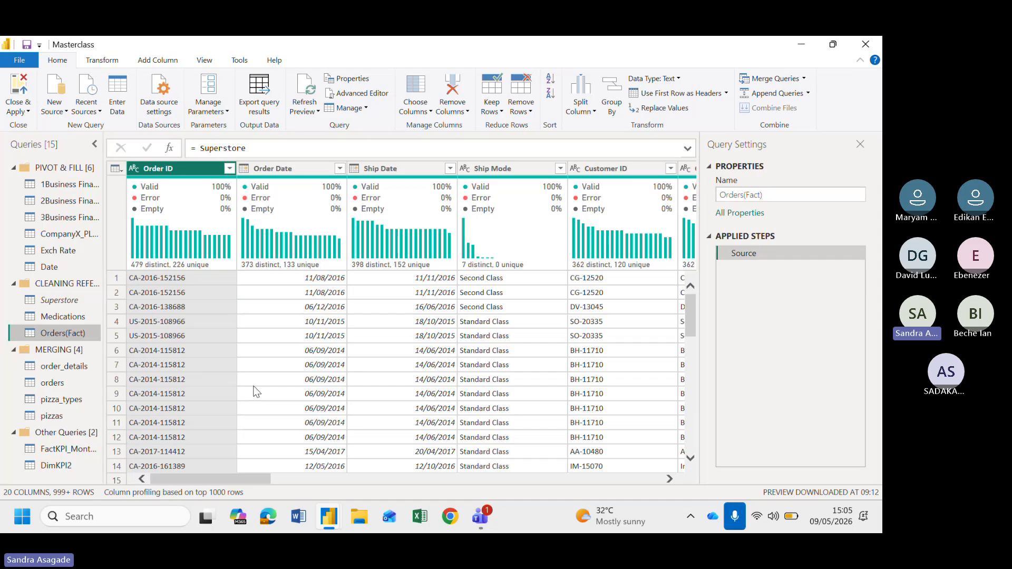
# Keep only Order ID, Order Date, Ship Date, Ship Mode, Customer ID, Postal Code, Product ID, Sales, Quantity, Discount and Profit columns
pyautogui.click(116, 169)
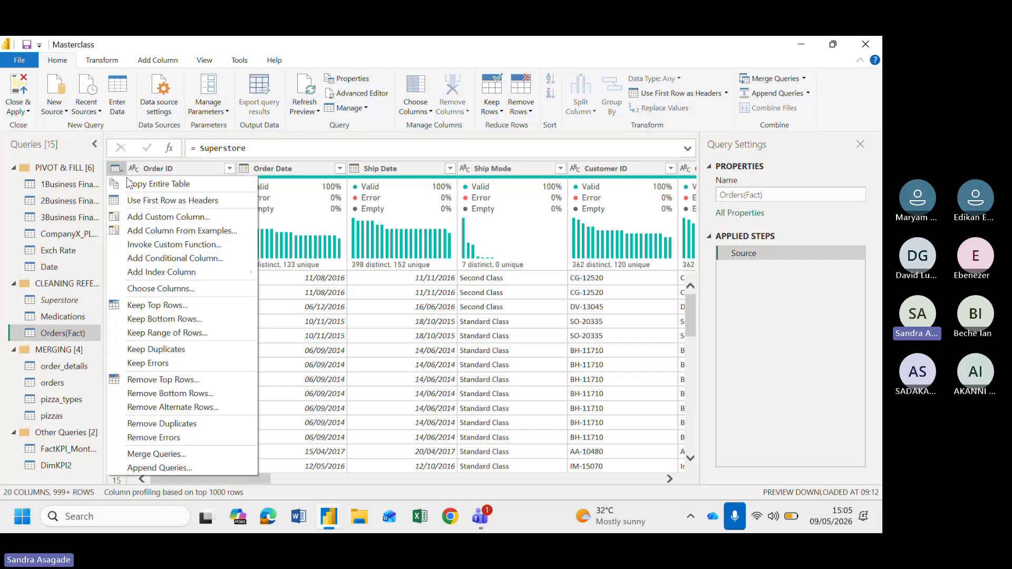
pyautogui.click(730, 372)
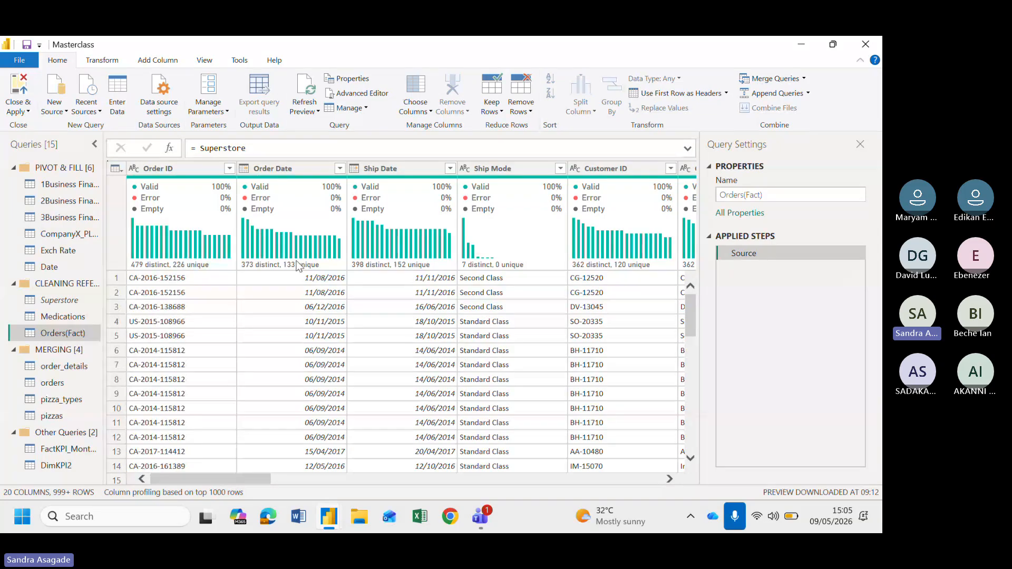
pyautogui.click(118, 169)
pyautogui.click(167, 289)
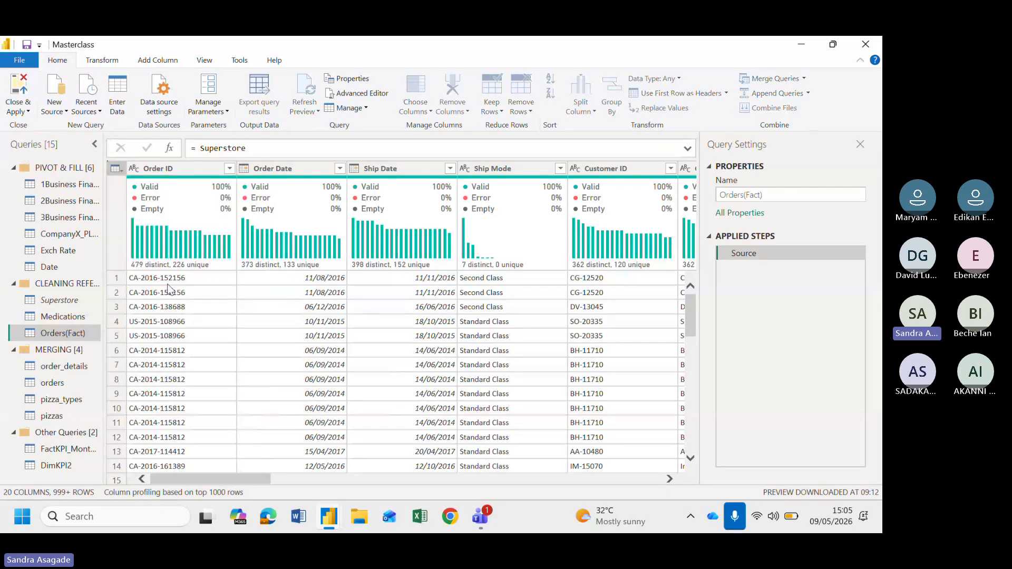
pyautogui.scroll(-1, 445, 316)
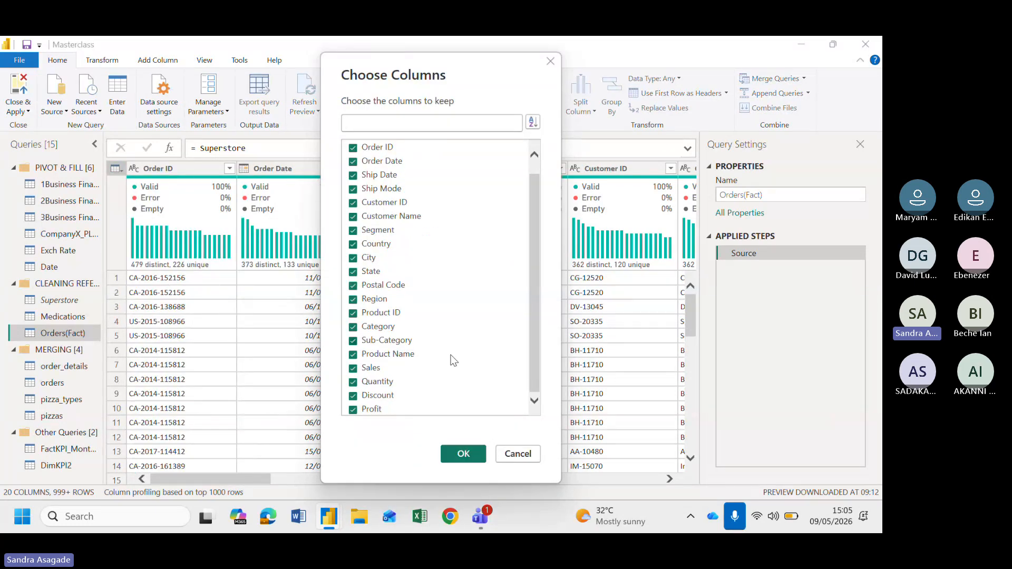
pyautogui.scroll(1, 447, 343)
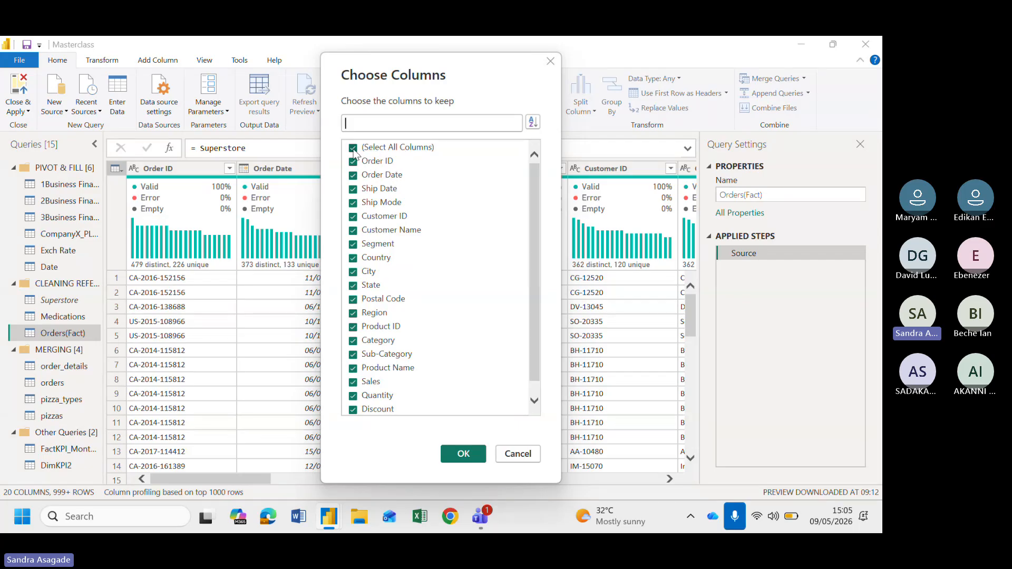
pyautogui.click(354, 149)
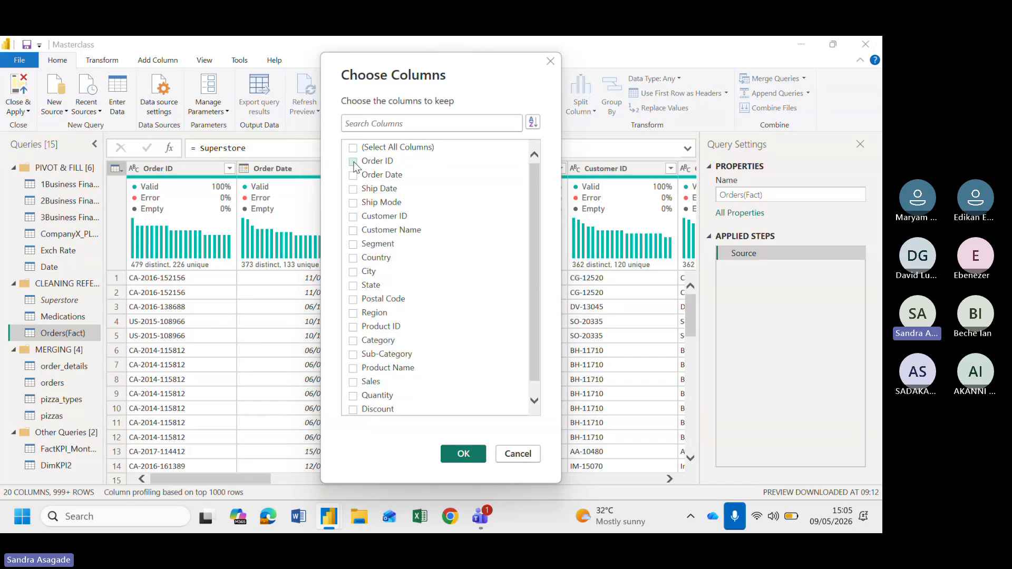
pyautogui.click(353, 161)
pyautogui.click(353, 175)
pyautogui.click(353, 188)
pyautogui.click(354, 204)
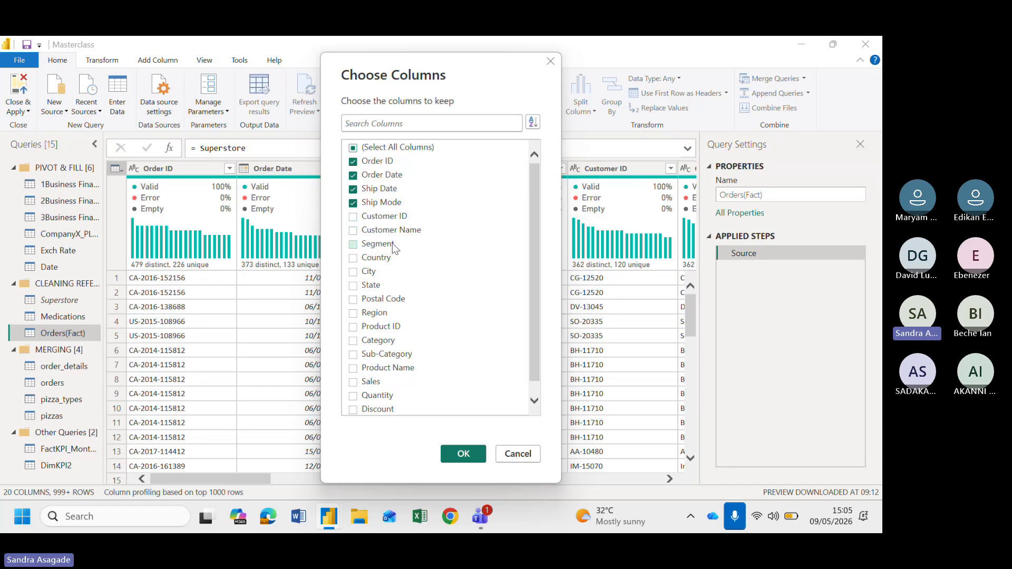
pyautogui.scroll(-1, 388, 252)
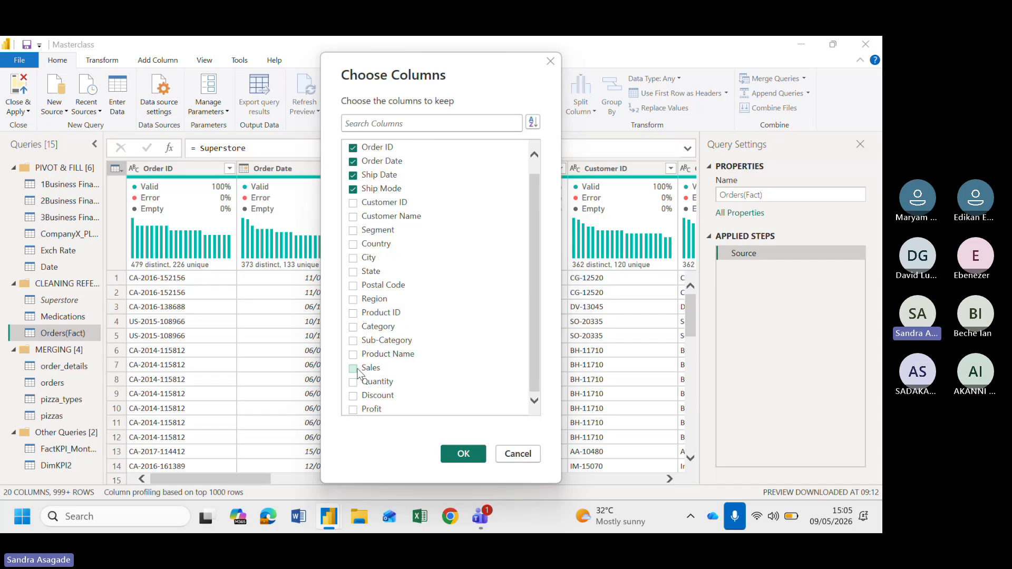
pyautogui.click(353, 203)
pyautogui.click(355, 287)
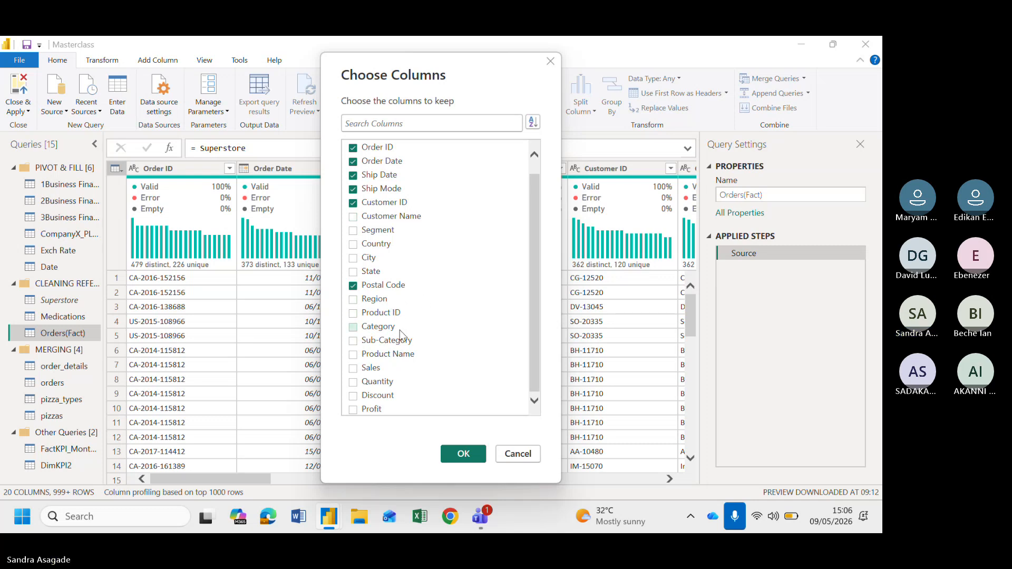
pyautogui.click(370, 314)
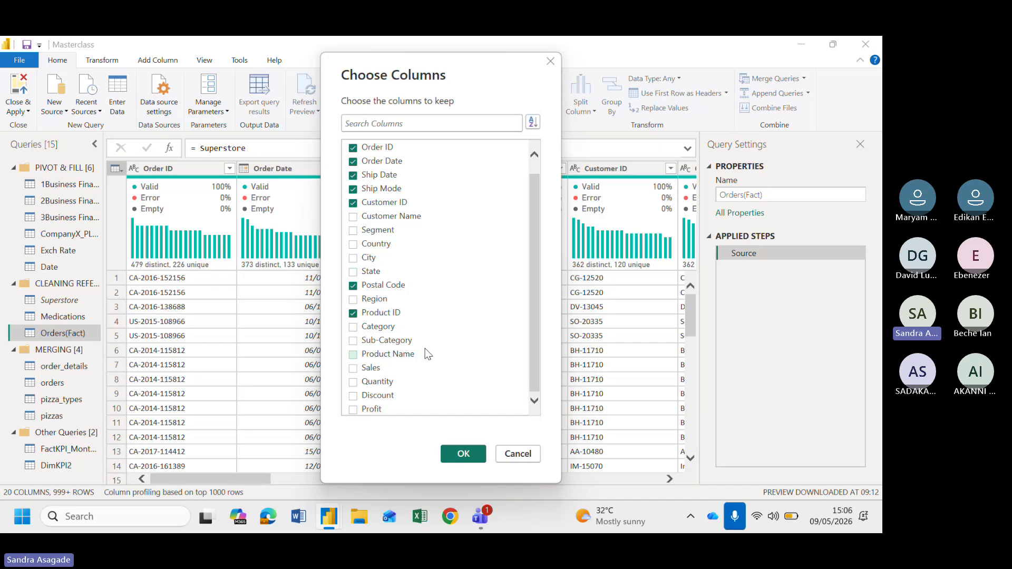
pyautogui.click(366, 372)
pyautogui.click(364, 383)
pyautogui.click(464, 454)
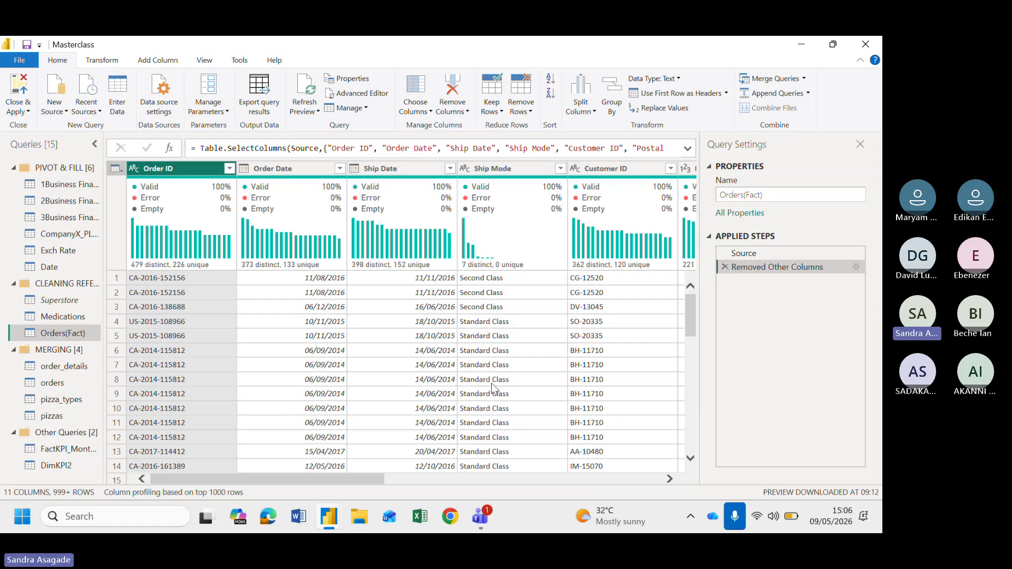
# Create another query referencing the Superstore query
pyautogui.hscroll(6, 493, 388)
pyautogui.hscroll(-6, 492, 388)
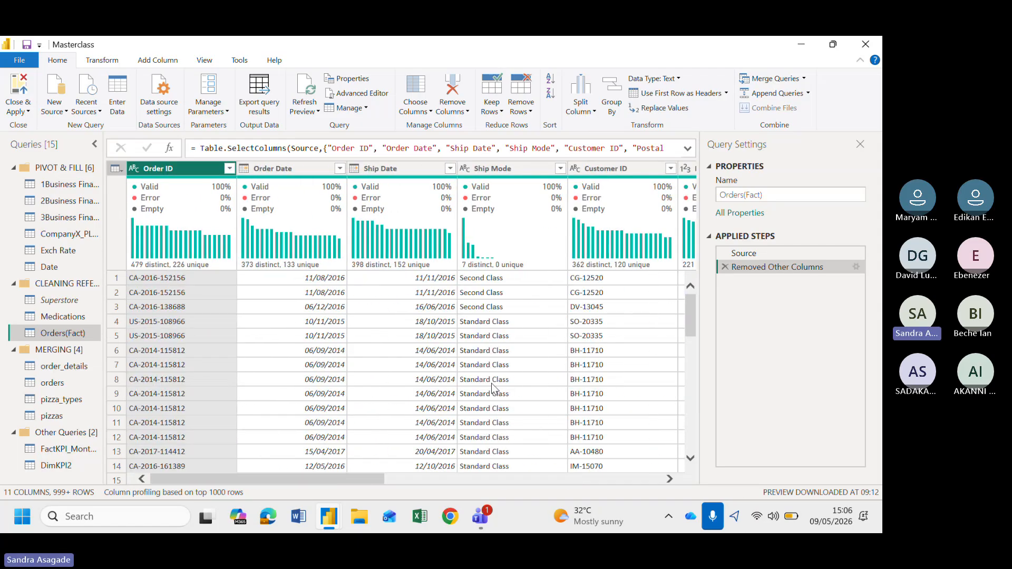
pyautogui.rightClick(61, 306)
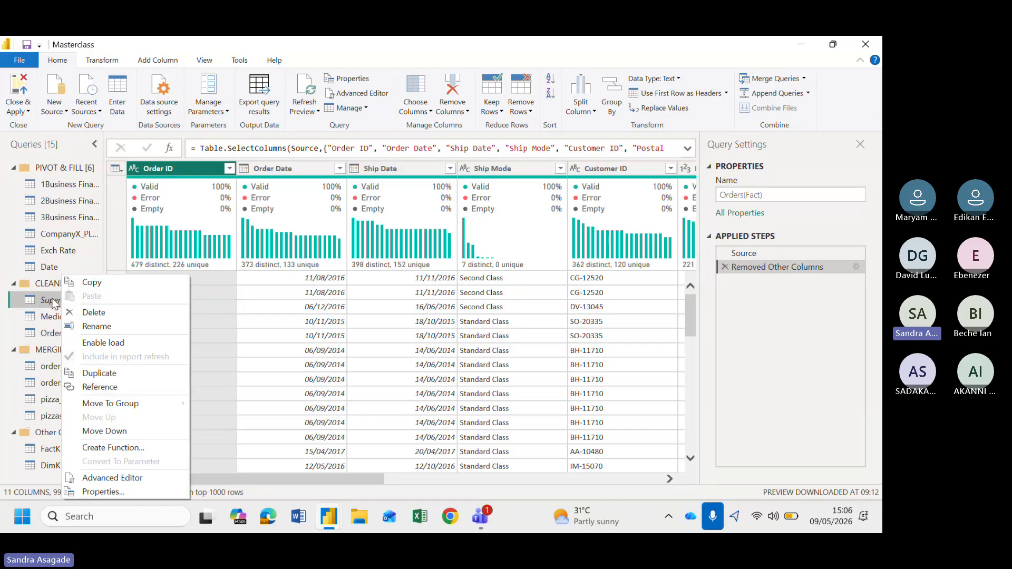
pyautogui.click(54, 301)
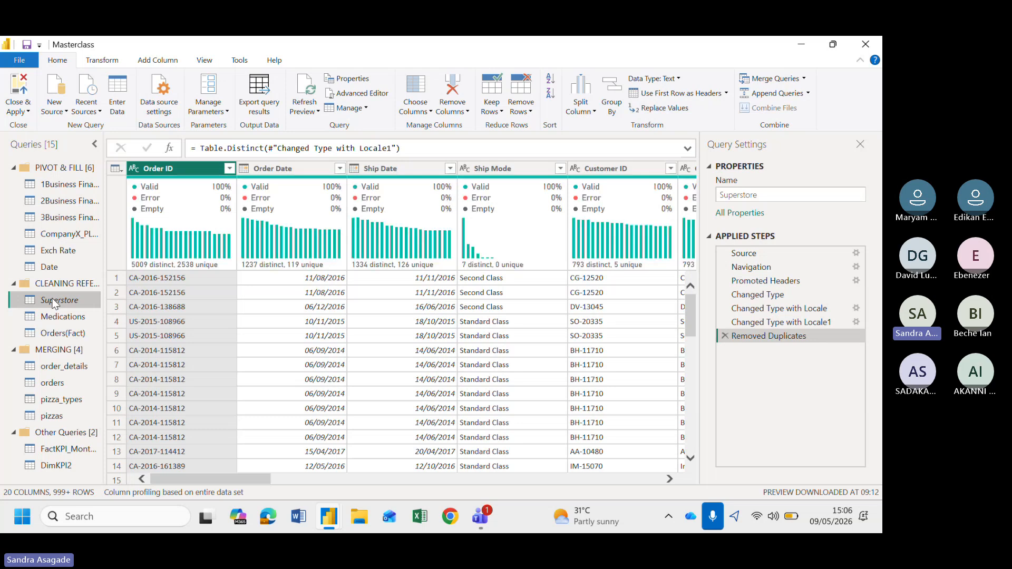
pyautogui.rightClick(54, 301)
pyautogui.click(98, 384)
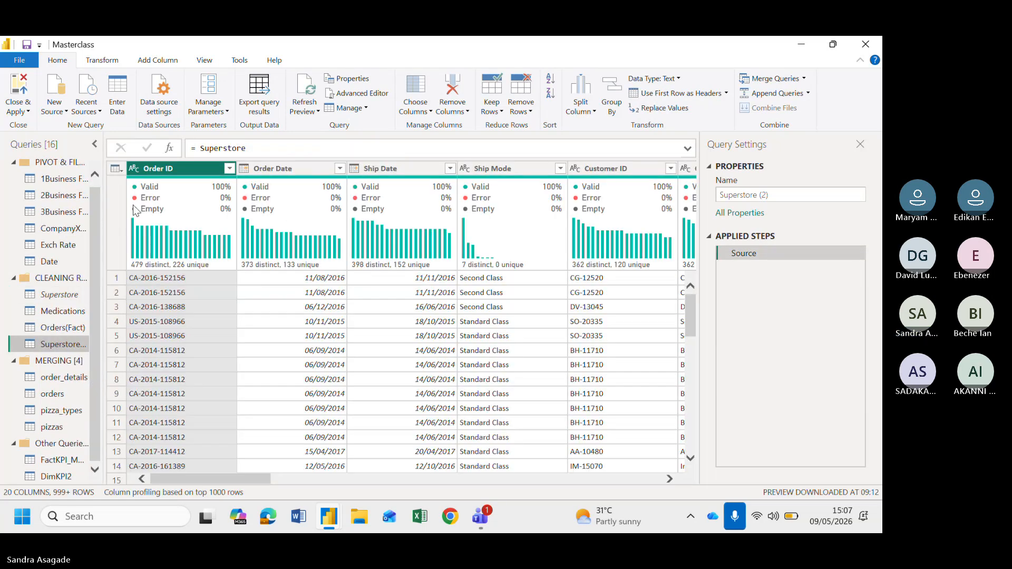
# Keep only the Customer ID, Customer Name and Segment columns in the new reference query
pyautogui.click(119, 169)
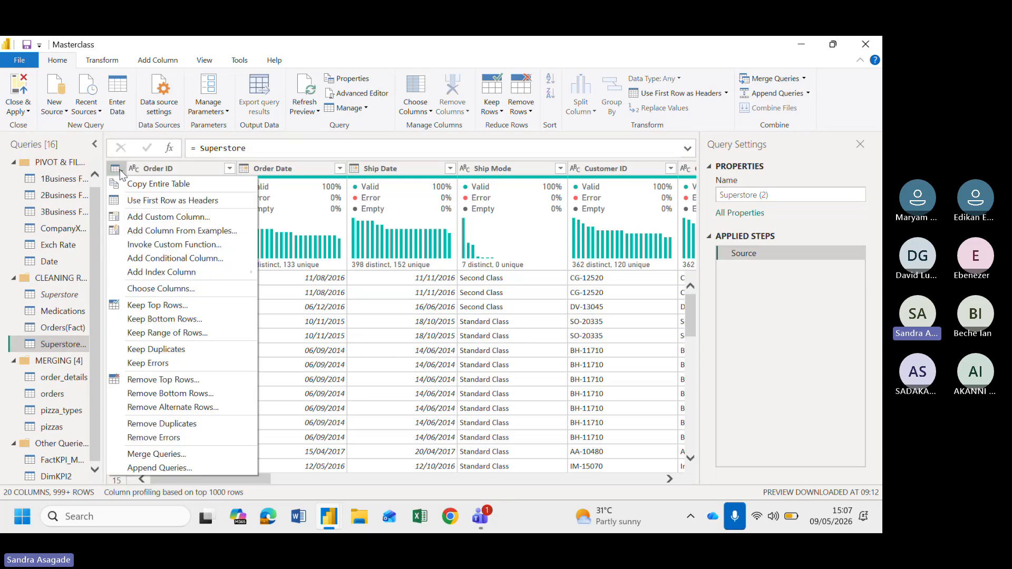
pyautogui.click(174, 293)
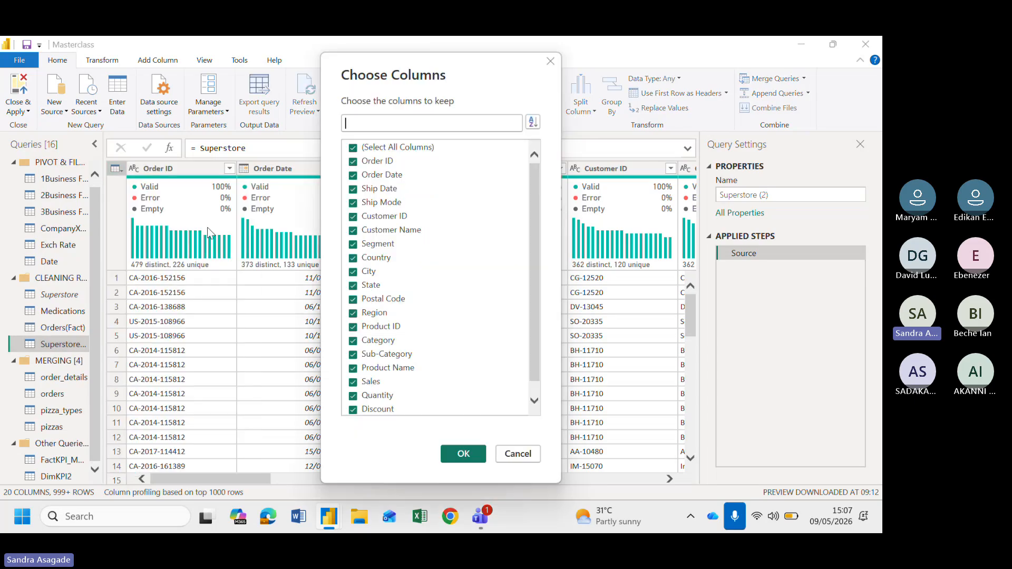
pyautogui.click(354, 148)
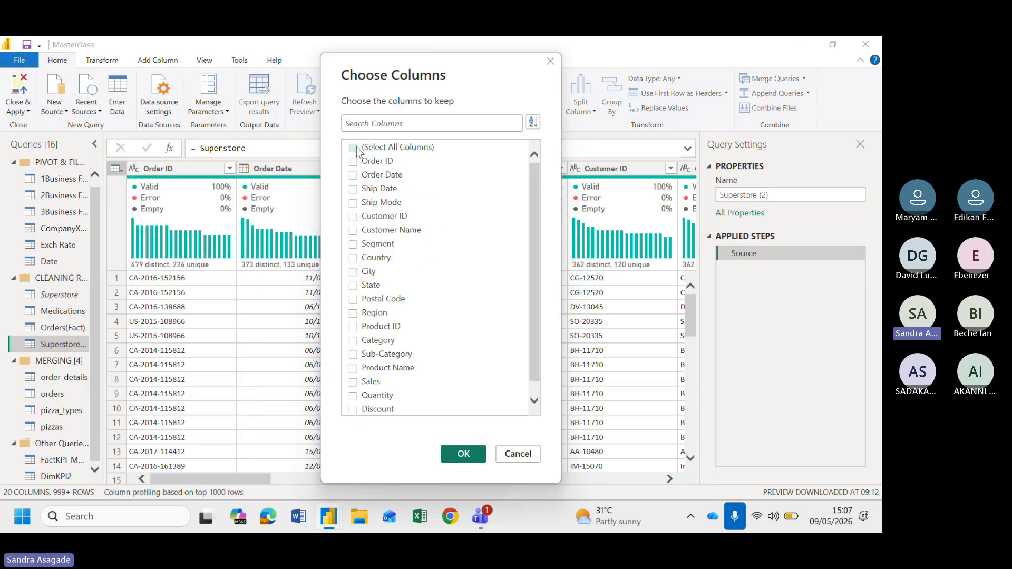
pyautogui.click(353, 217)
pyautogui.click(354, 231)
pyautogui.click(354, 245)
pyautogui.click(463, 454)
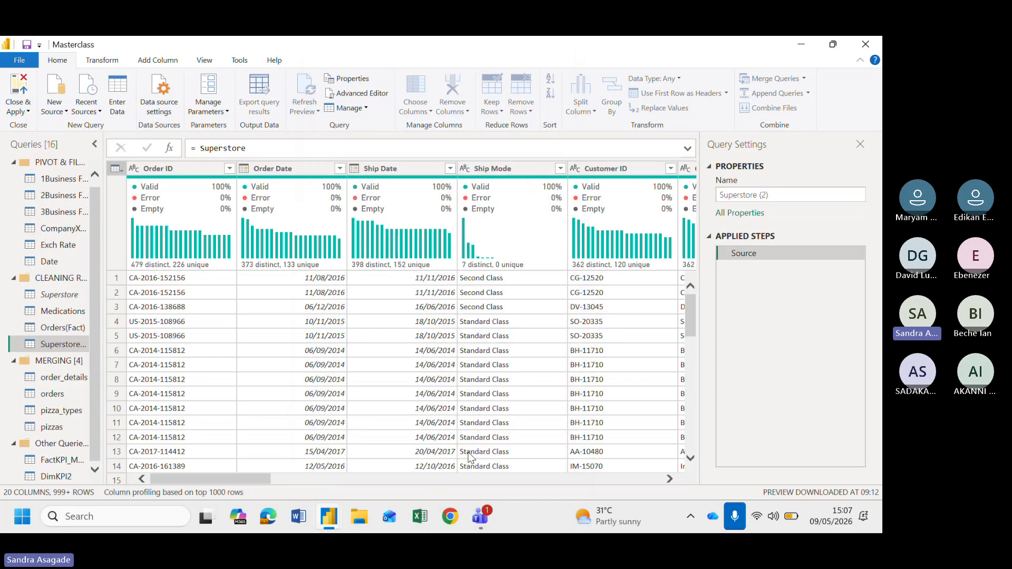
# Rename the new reference query to DimCustomer
pyautogui.doubleClick(64, 346)
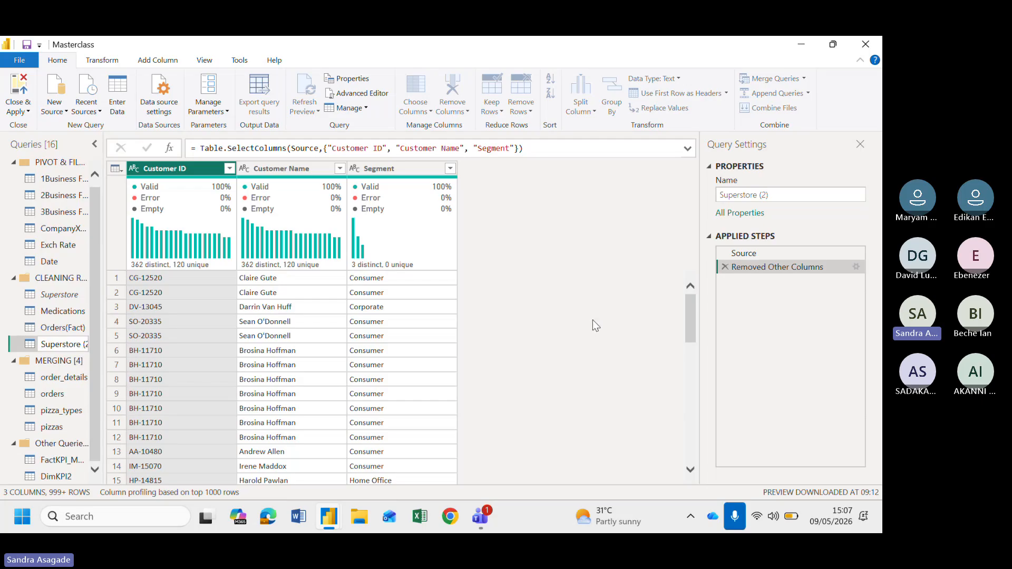
pyautogui.click(737, 195)
pyautogui.moveTo(784, 197); pyautogui.dragTo(706, 201)
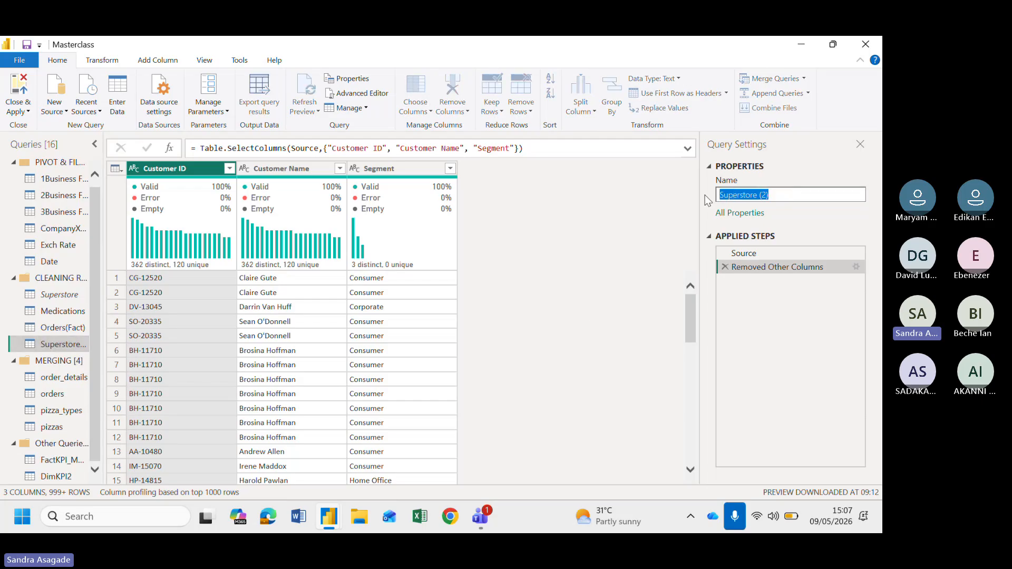
pyautogui.write('Cu')
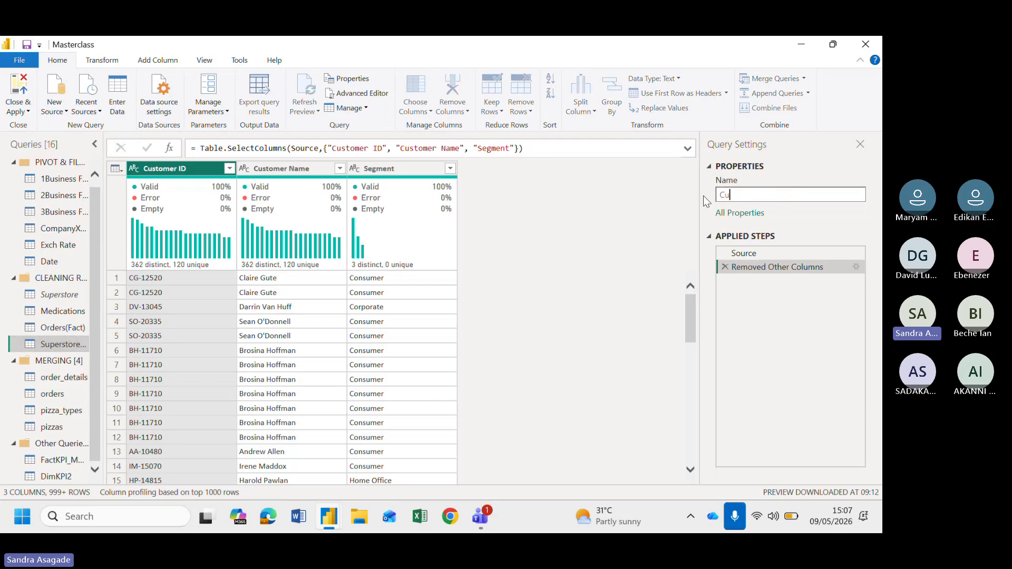
pyautogui.press('BackSpace')
pyautogui.press('BackSpace')
pyautogui.write('DimCus')
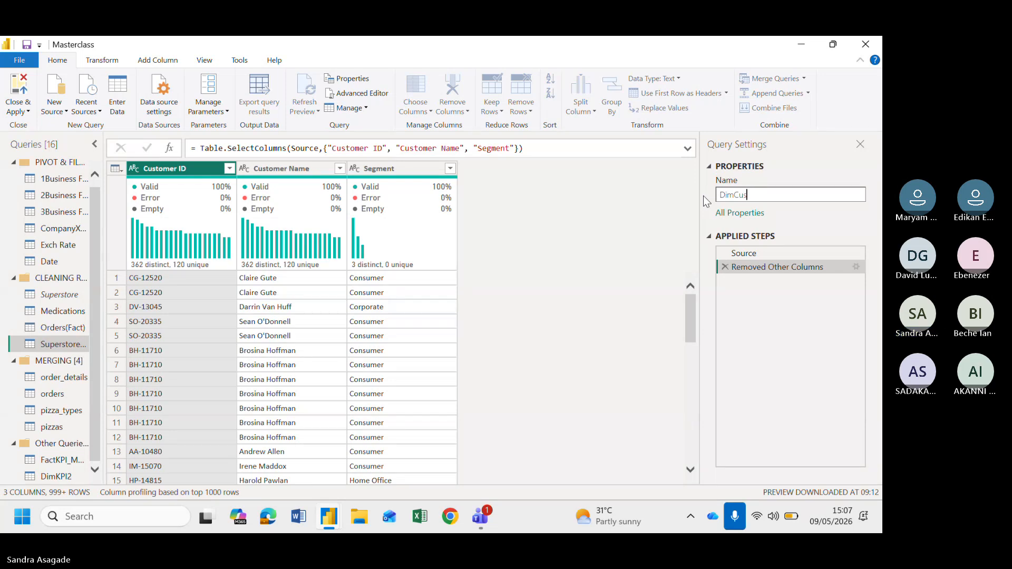
pyautogui.write('tomer')
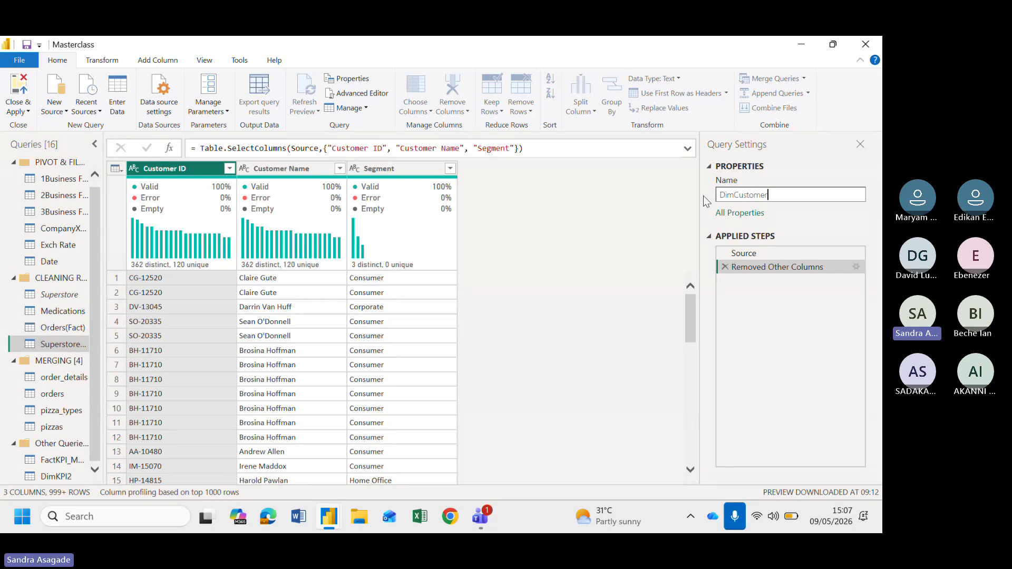
pyautogui.press('Return')
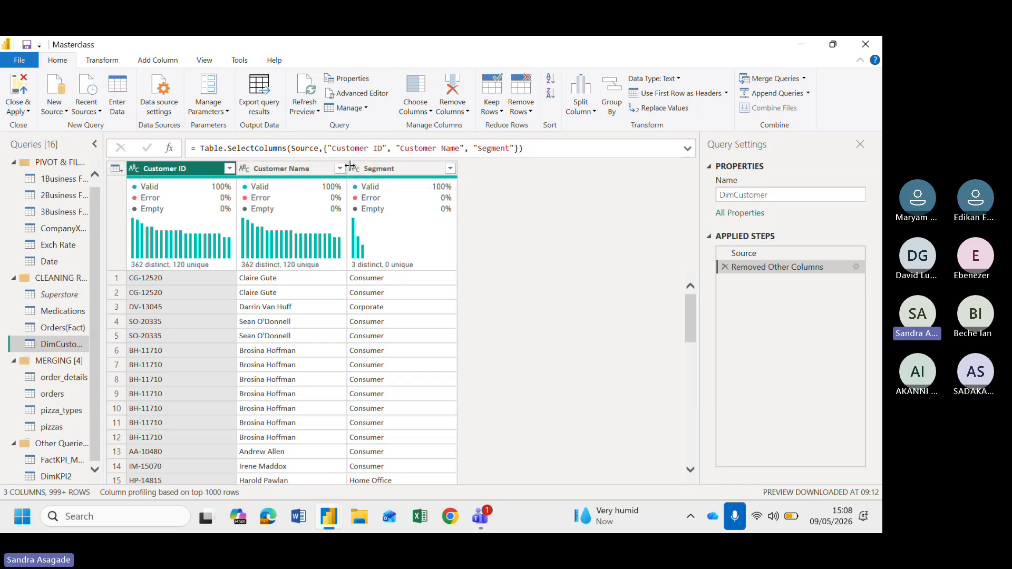
# Remove duplicate rows from the DimCustomer query
pyautogui.click(125, 172)
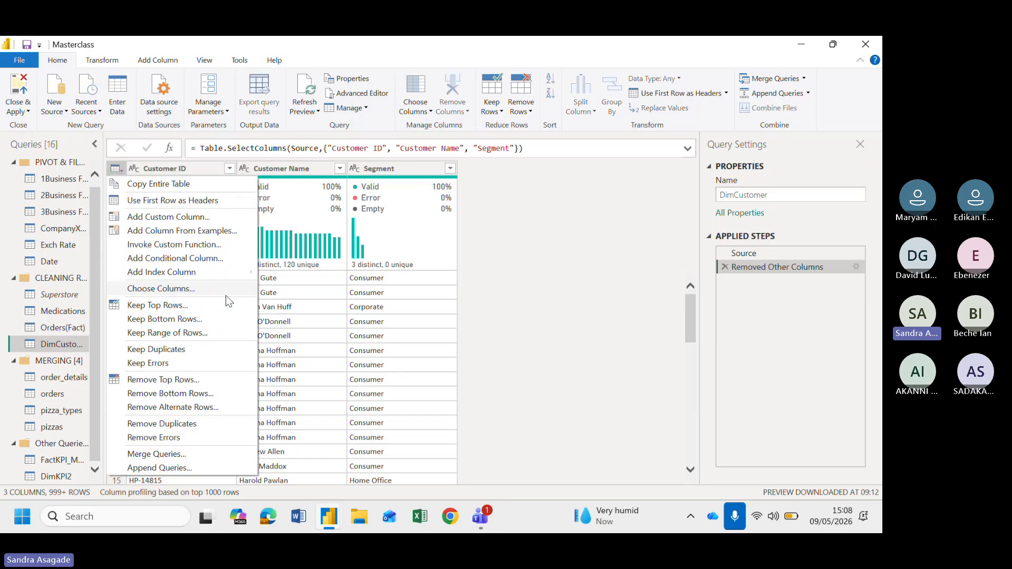
pyautogui.click(169, 422)
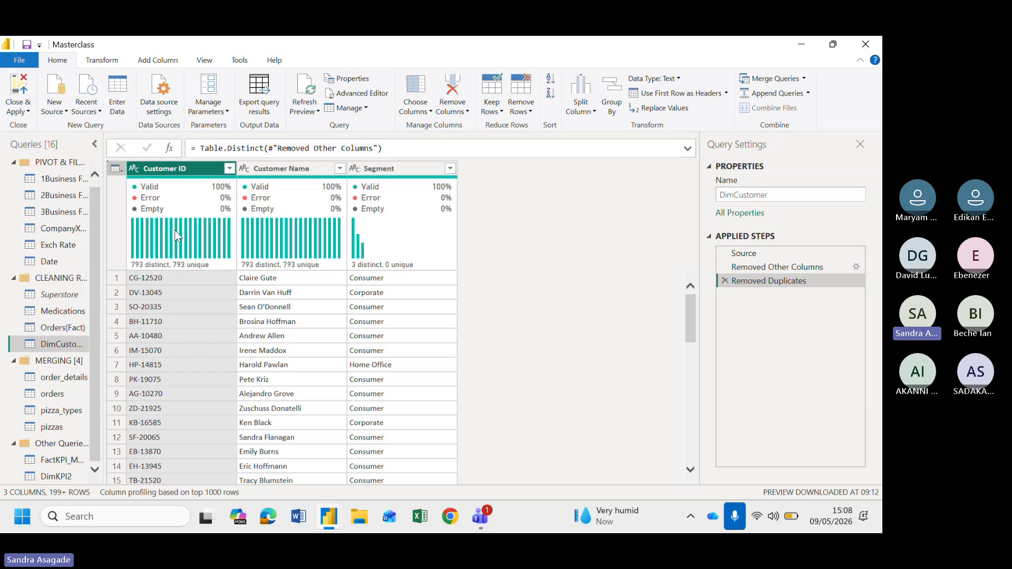
pyautogui.moveTo(142, 271)
# Create a new query referencing the Superstore query
pyautogui.click(65, 331)
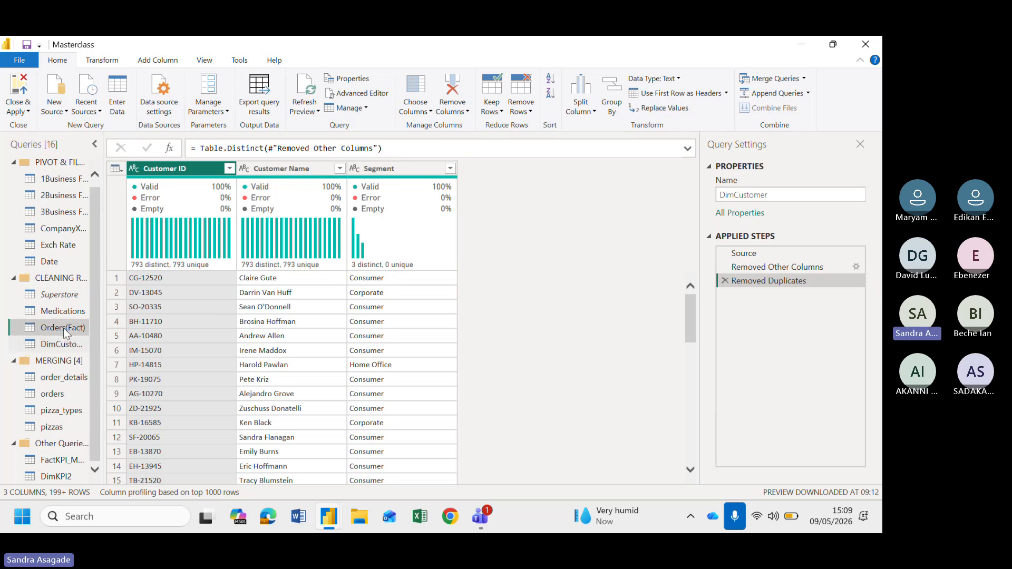
pyautogui.click(60, 297)
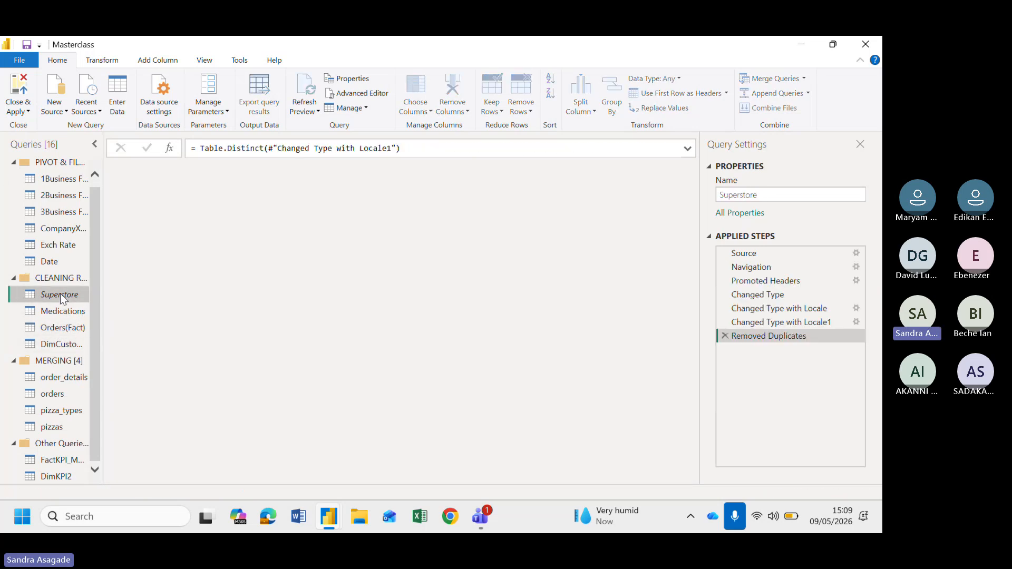
pyautogui.rightClick(61, 296)
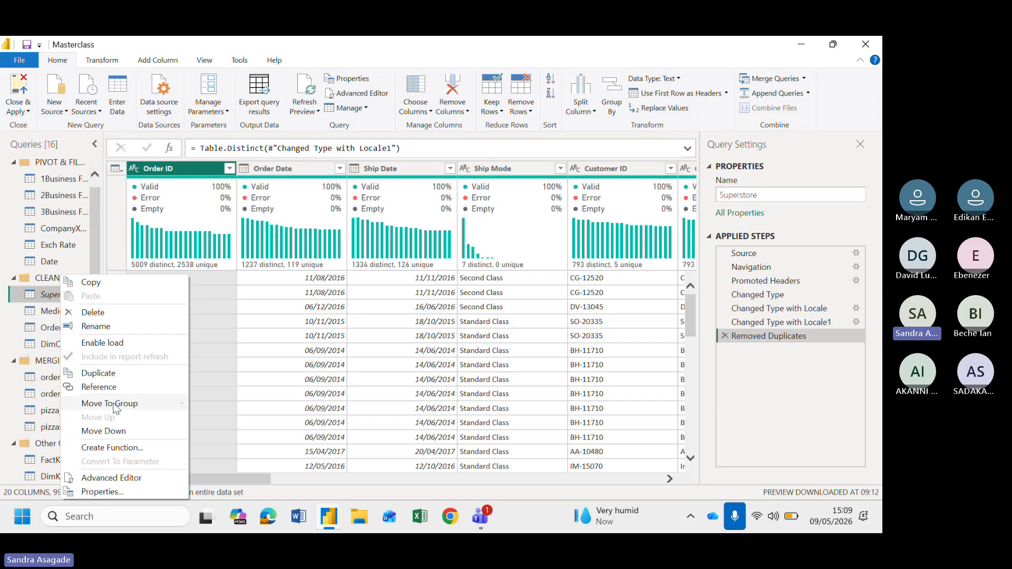
pyautogui.click(99, 387)
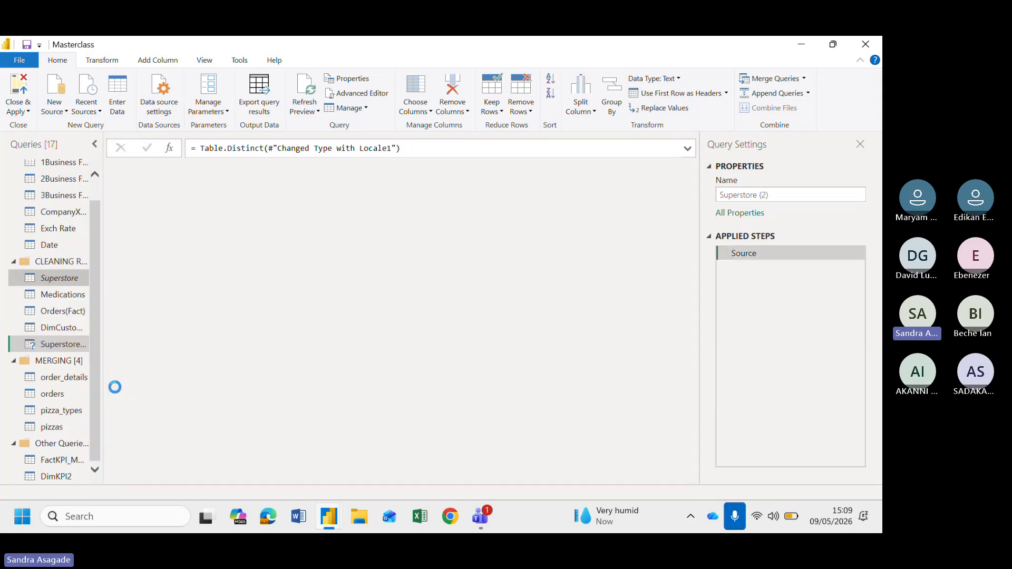
# Rename the new reference query to DimProduct
pyautogui.click(785, 195)
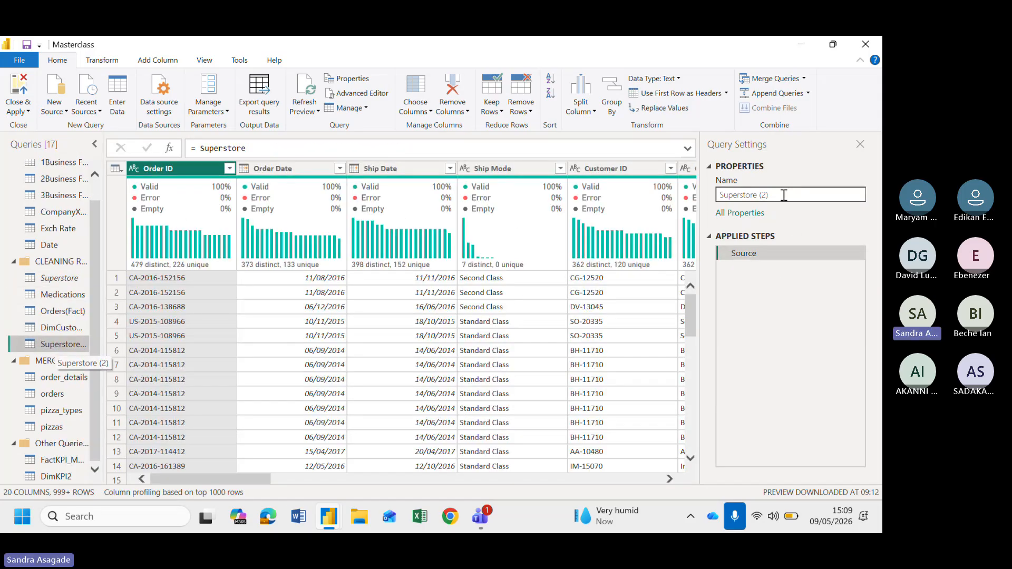
pyautogui.moveTo(785, 194); pyautogui.dragTo(671, 196)
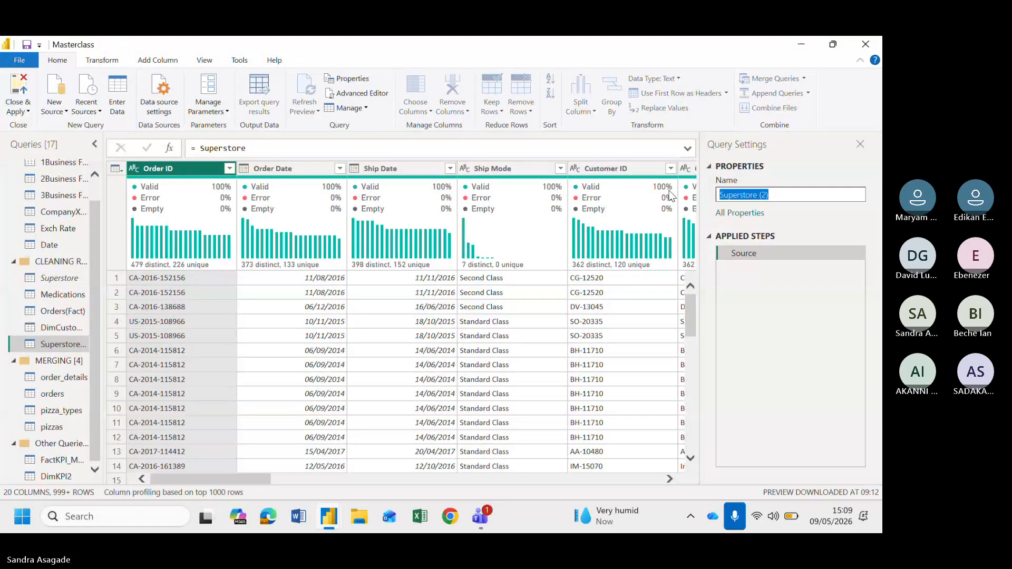
pyautogui.write('Product')
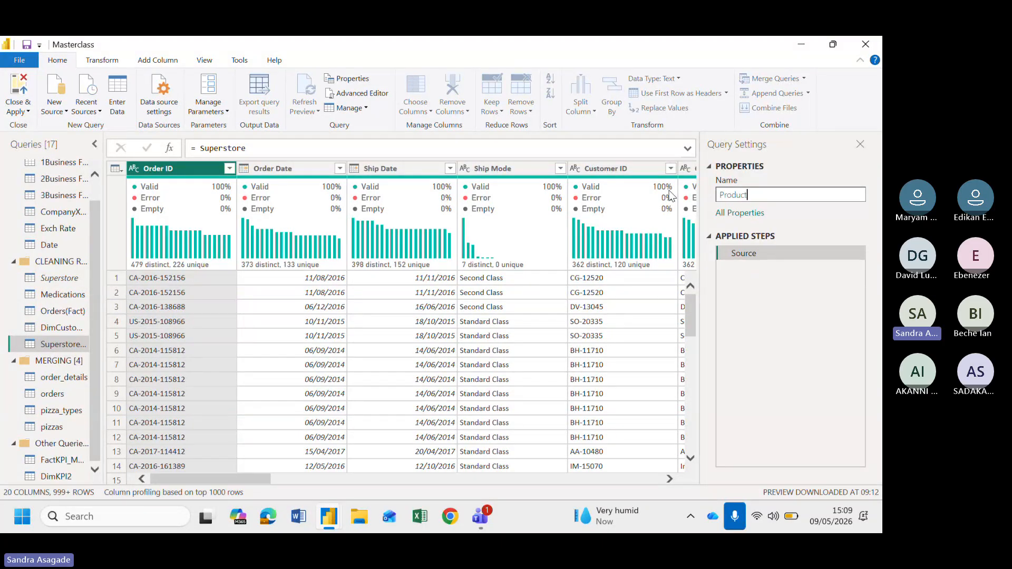
pyautogui.hotkey('ctrl', 'a')
pyautogui.press('BackSpace')
pyautogui.write('DimO')
pyautogui.press('BackSpace')
pyautogui.write('Pr')
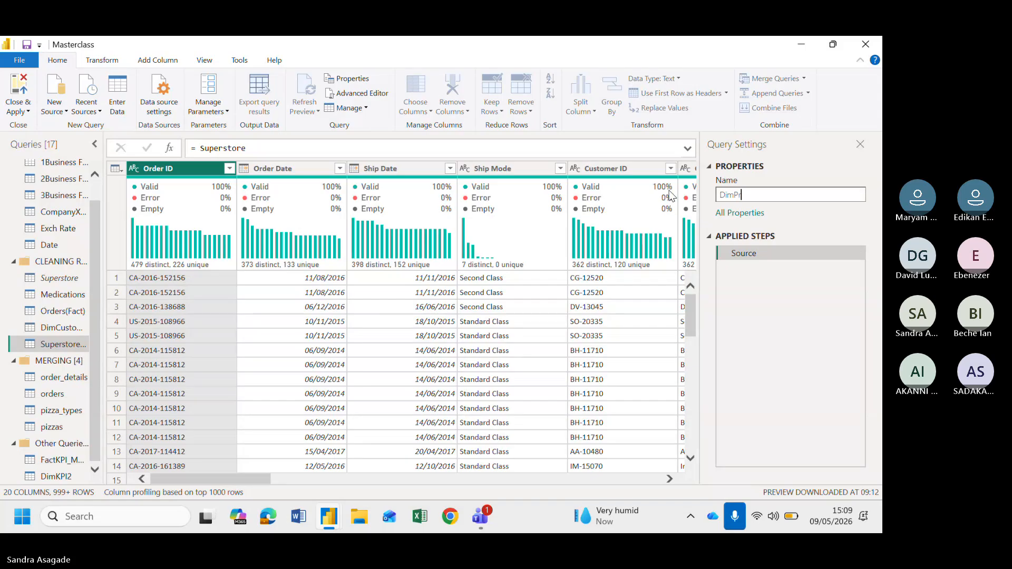
pyautogui.write('oduct')
pyautogui.press('Return')
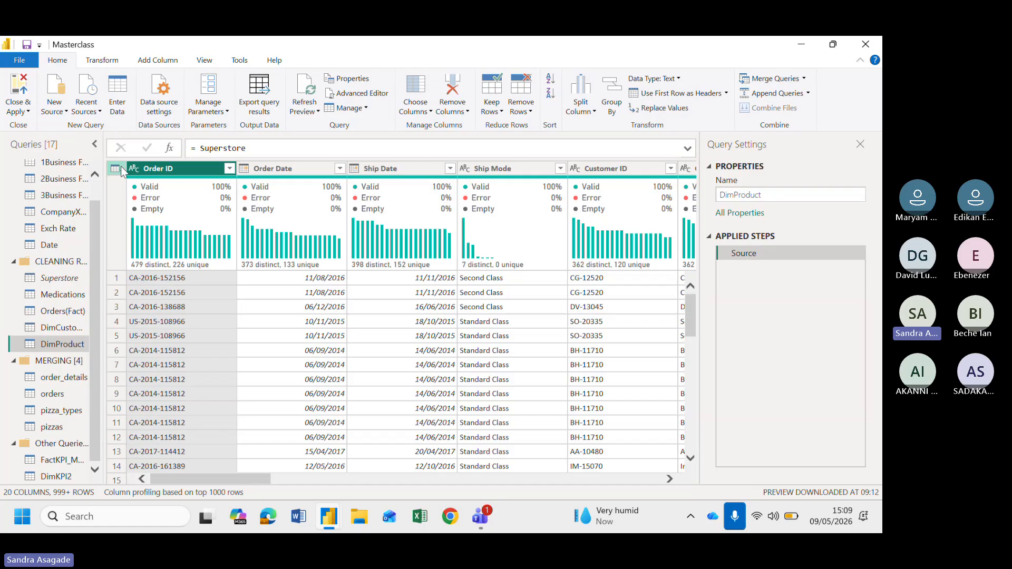
# Keep only the Product ID, Category, Sub-Category and Product Name columns in DimProduct
pyautogui.click(121, 169)
pyautogui.click(158, 303)
pyautogui.click(362, 149)
pyautogui.scroll(-1, 393, 338)
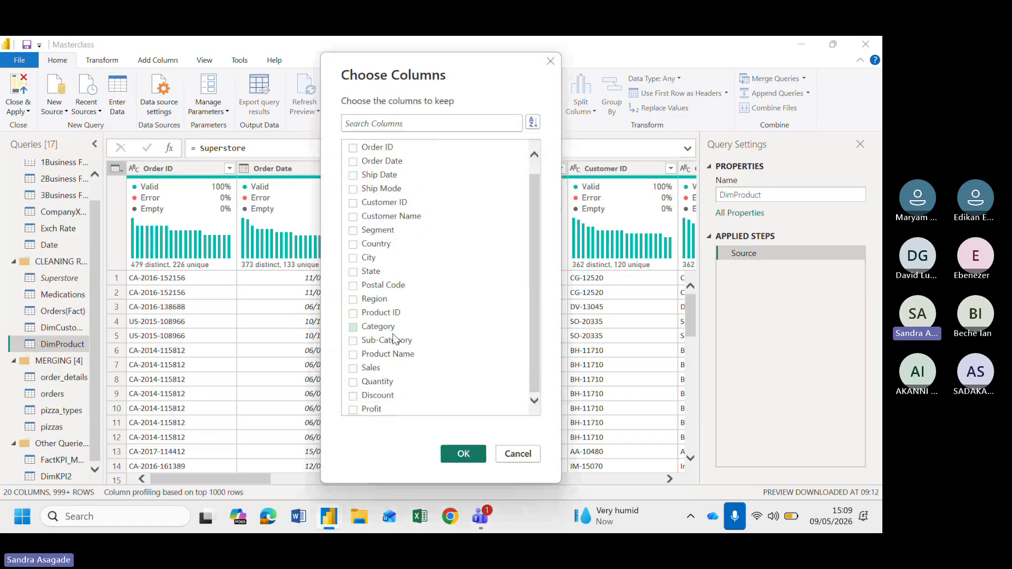
pyautogui.click(379, 312)
pyautogui.click(371, 331)
pyautogui.click(369, 343)
pyautogui.click(365, 355)
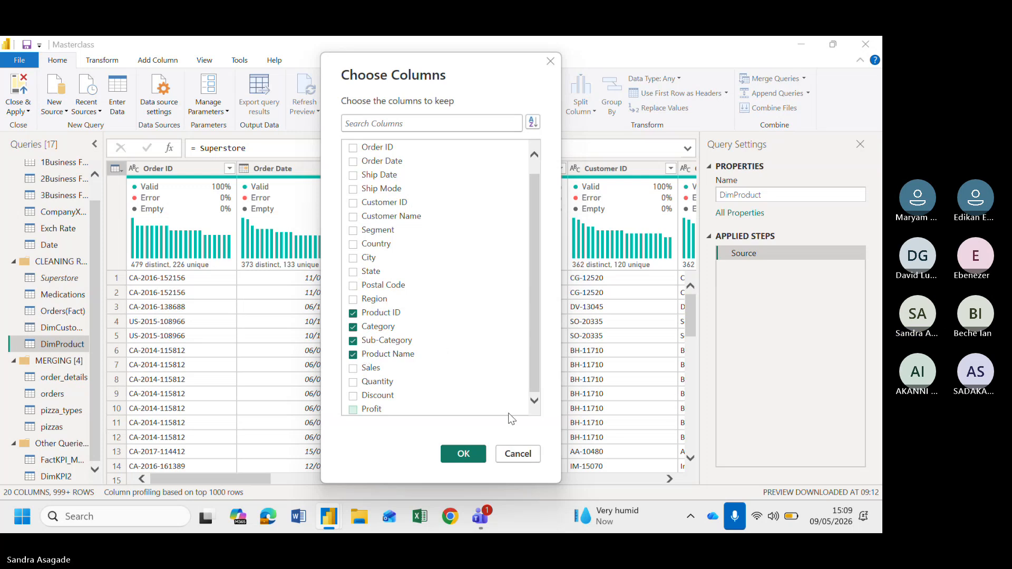
pyautogui.click(469, 453)
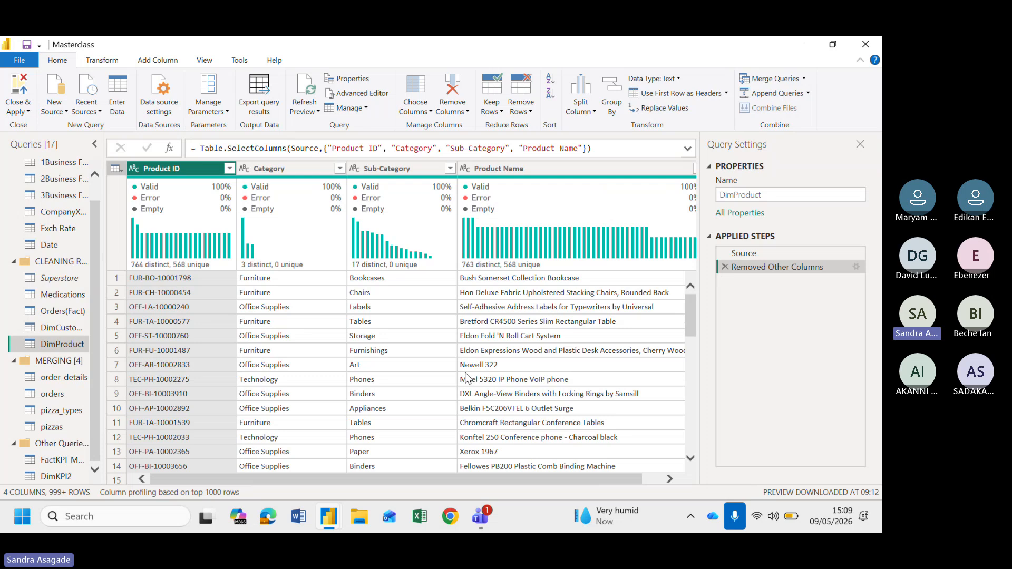
# Remove duplicate rows from the DimProduct query
pyautogui.click(123, 177)
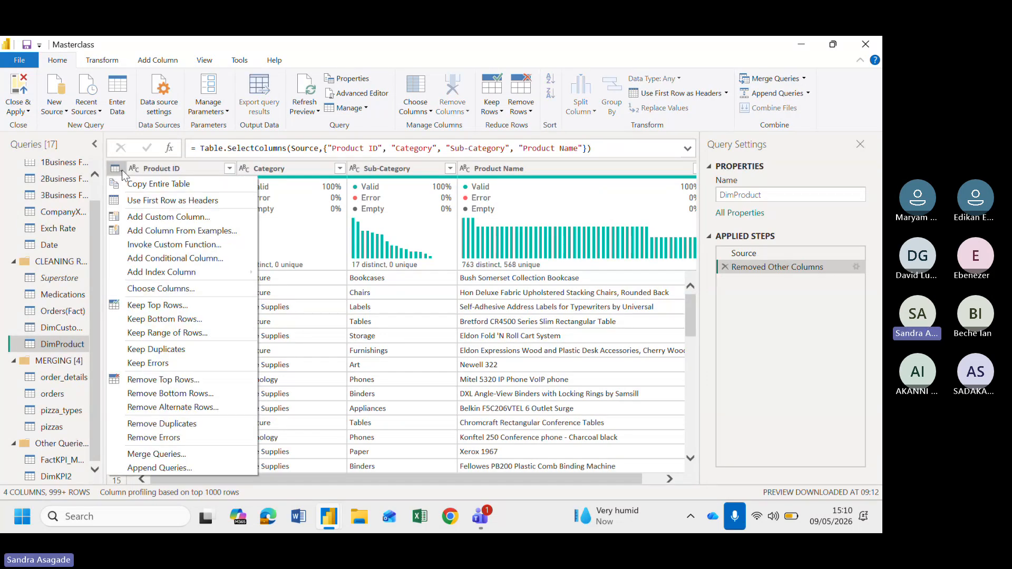
pyautogui.click(162, 425)
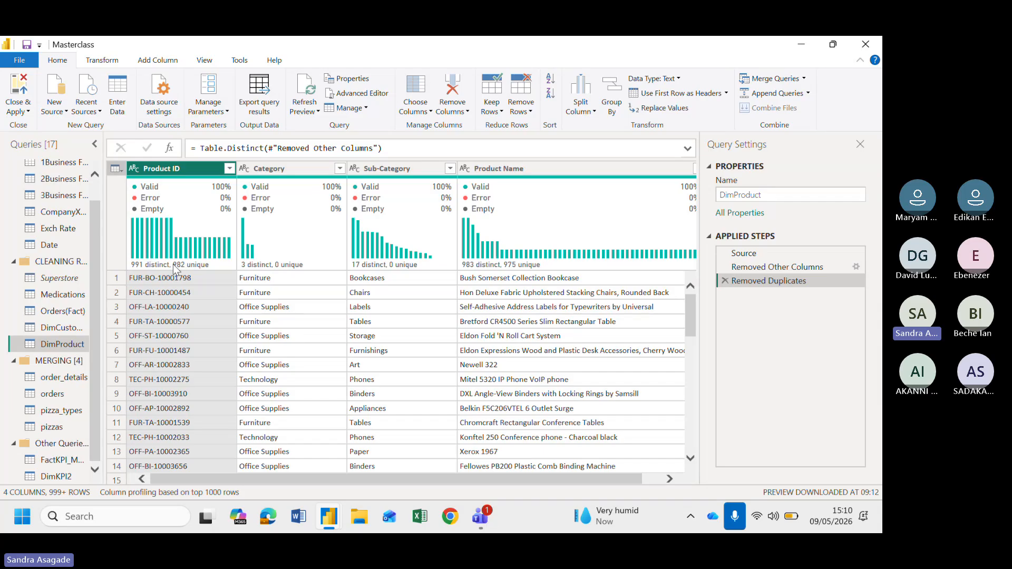
pyautogui.moveTo(142, 269)
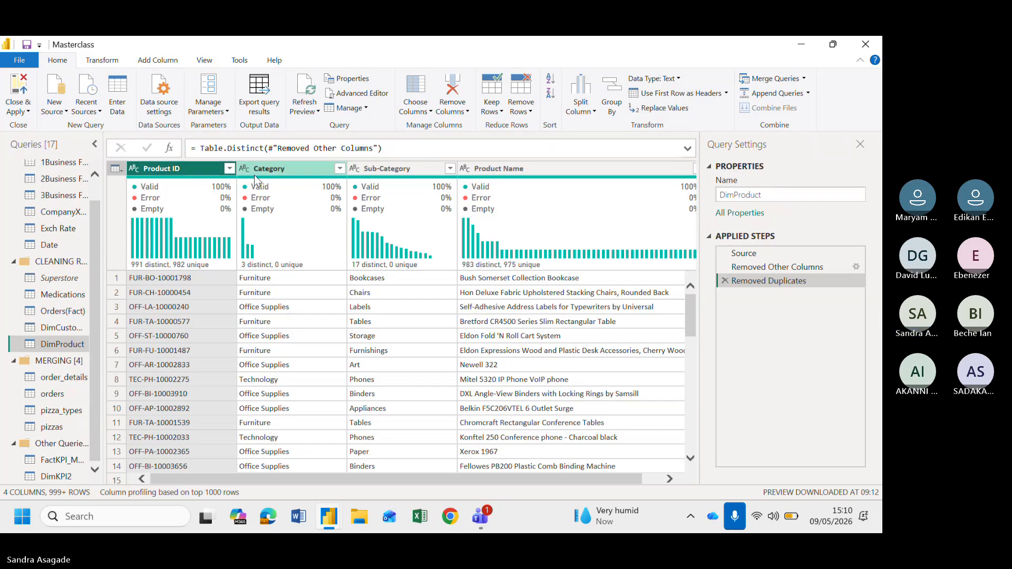
# Examine the Product ID column's statistics and value distribution to find repeated product IDs
pyautogui.click(192, 170)
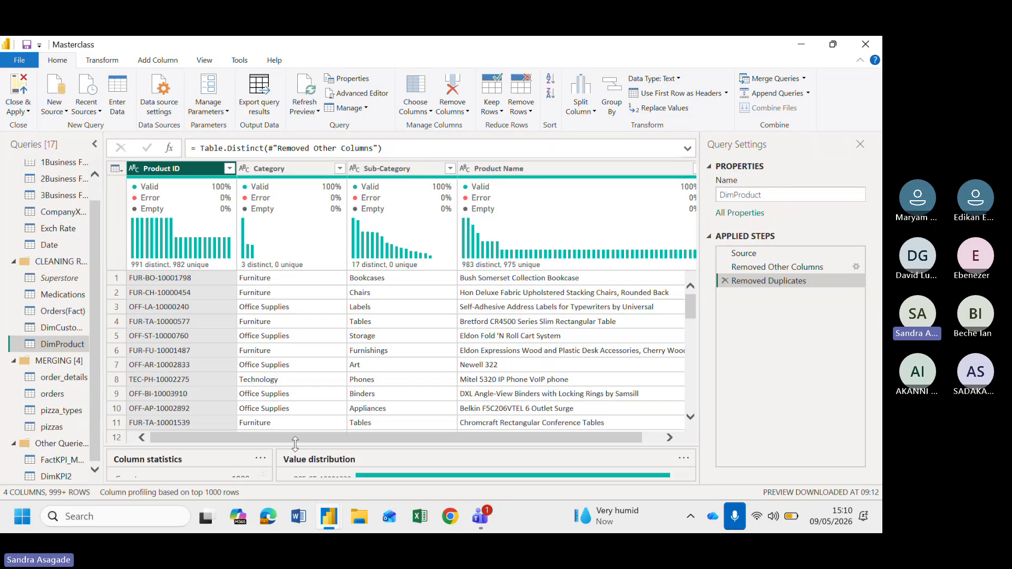
pyautogui.moveTo(295, 444); pyautogui.dragTo(293, 334)
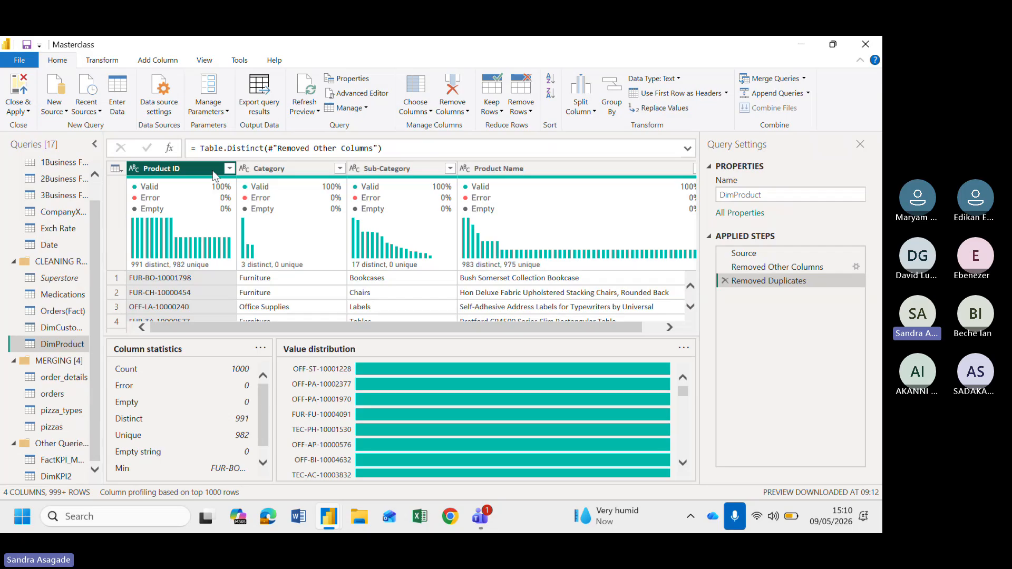
pyautogui.click(210, 61)
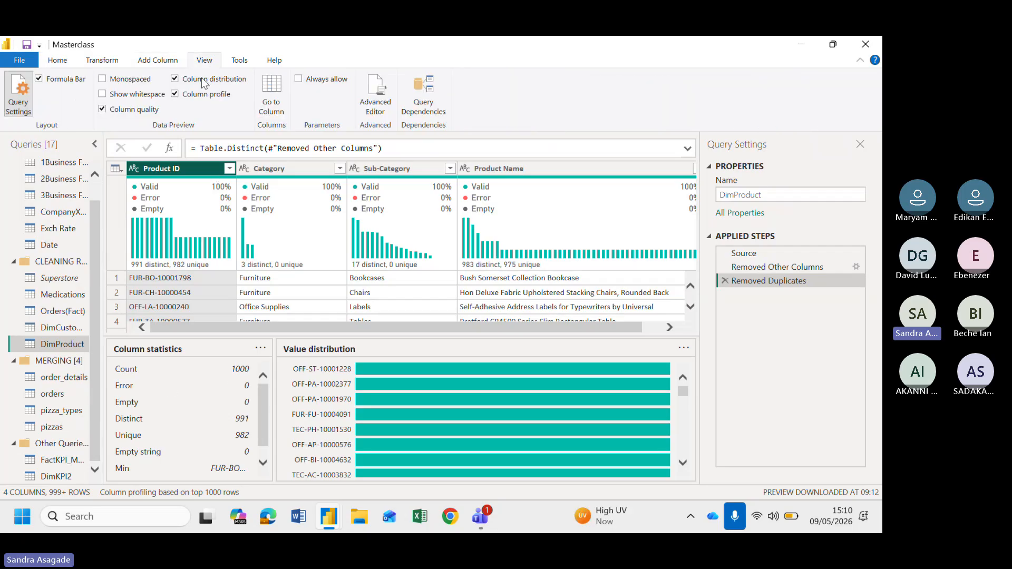
pyautogui.click(59, 61)
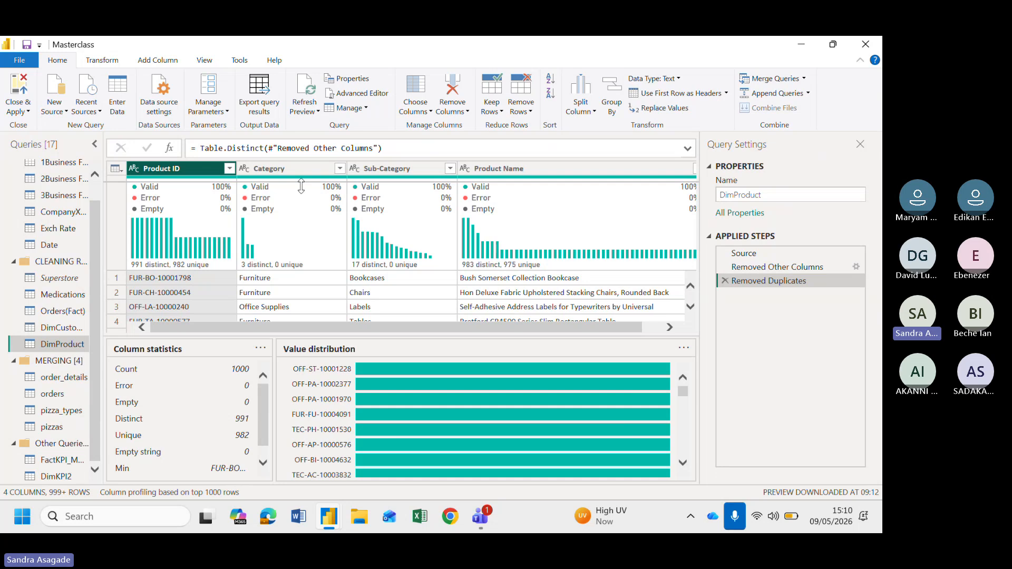
pyautogui.moveTo(301, 186); pyautogui.dragTo(305, 186)
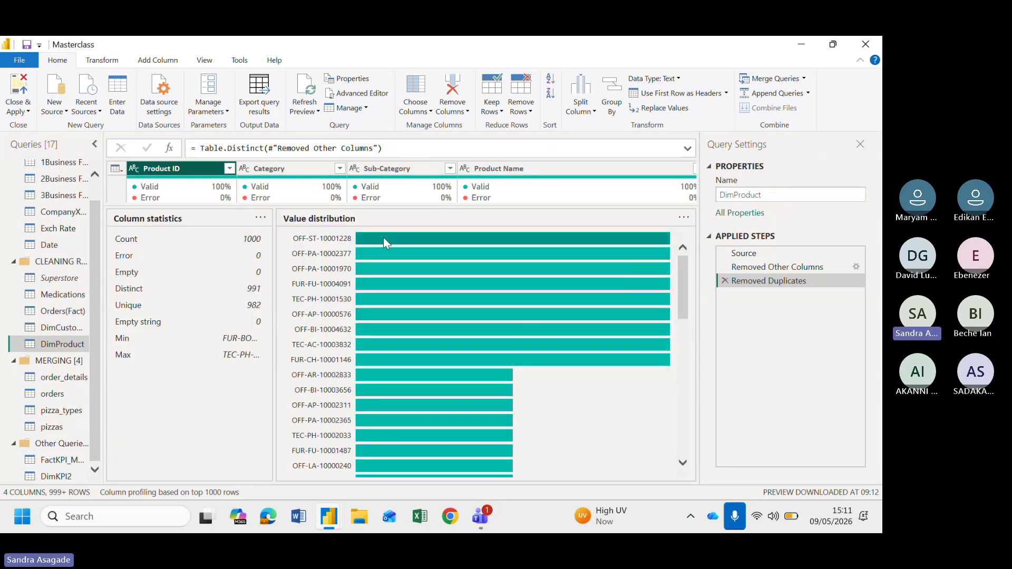
pyautogui.moveTo(383, 237)
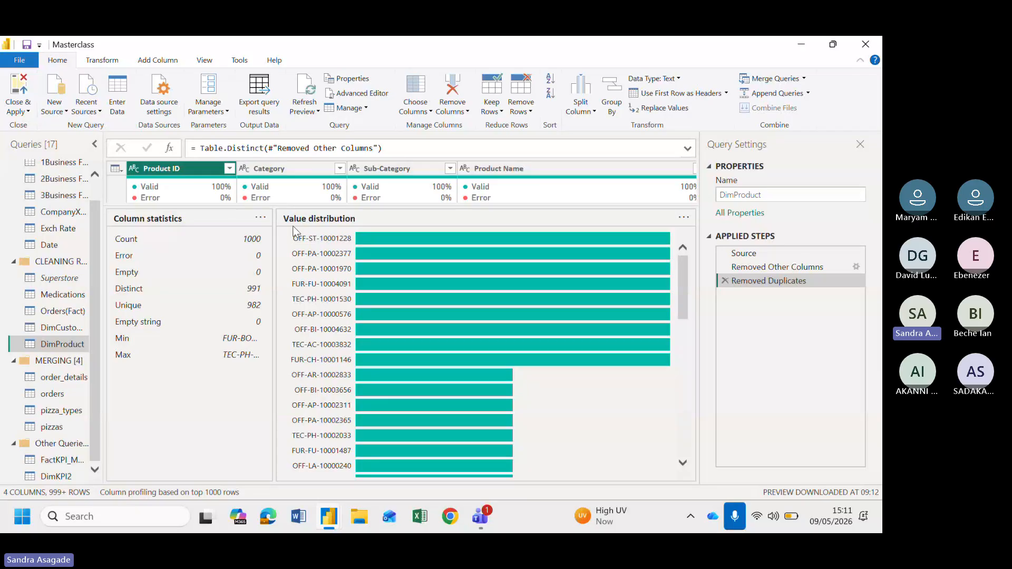
pyautogui.moveTo(296, 208); pyautogui.dragTo(304, 352)
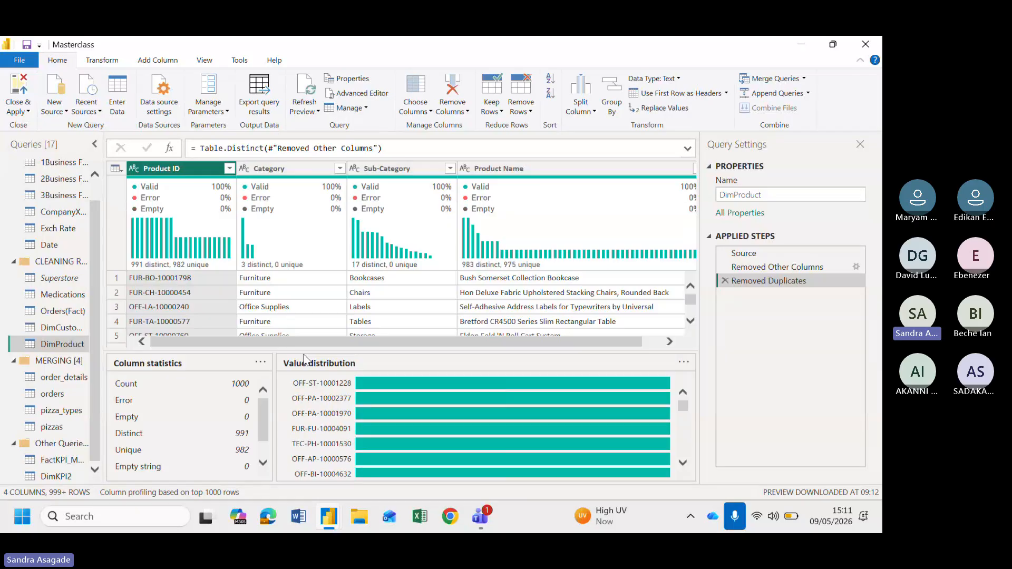
pyautogui.rightClick(189, 173)
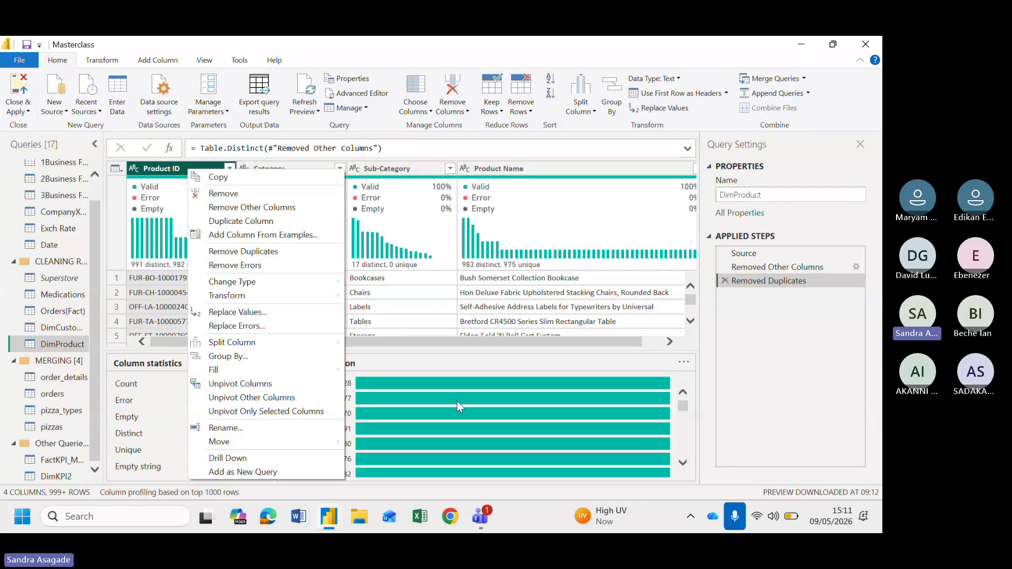
pyautogui.click(442, 366)
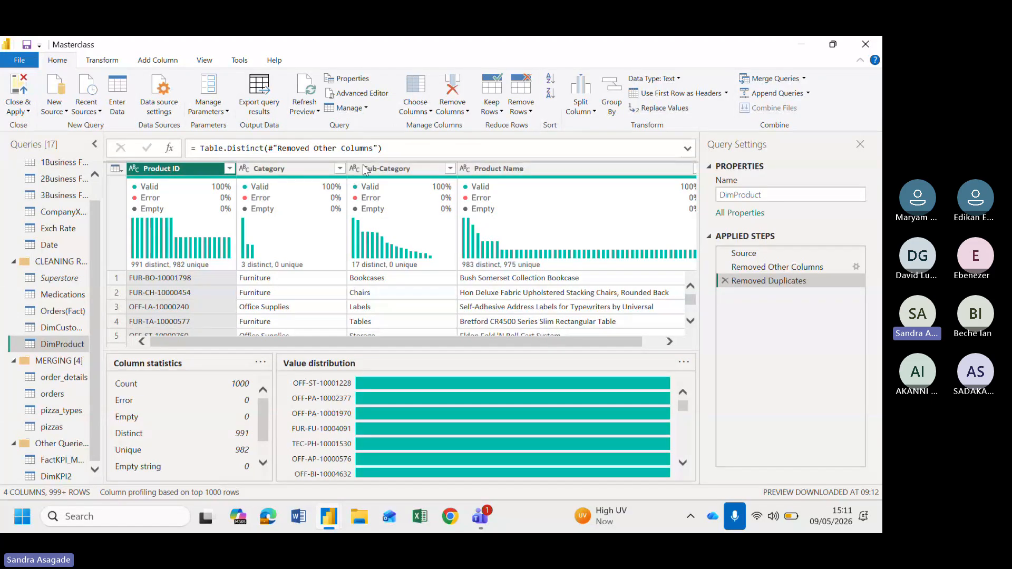
pyautogui.moveTo(364, 351); pyautogui.dragTo(364, 165)
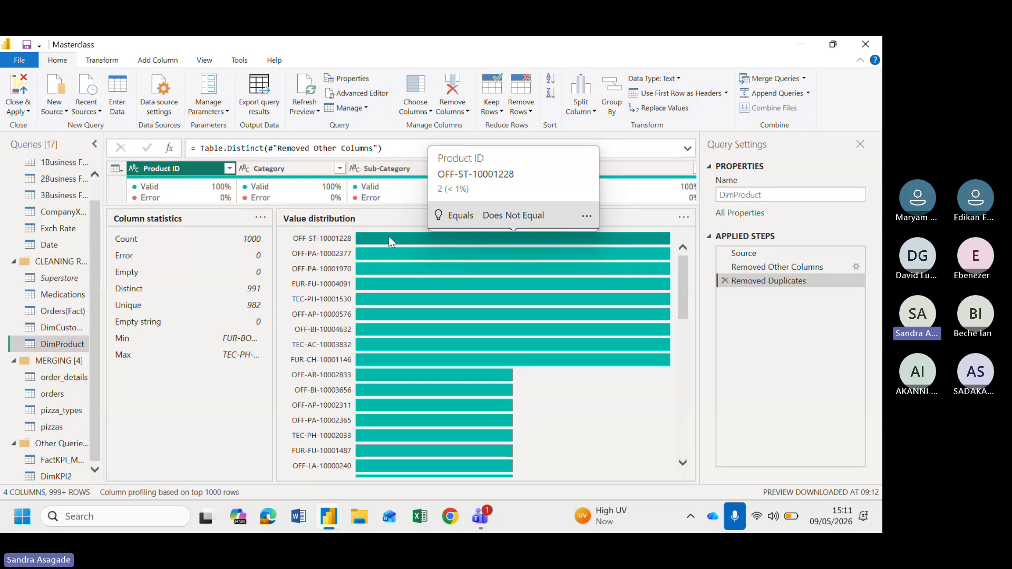
pyautogui.moveTo(391, 351)
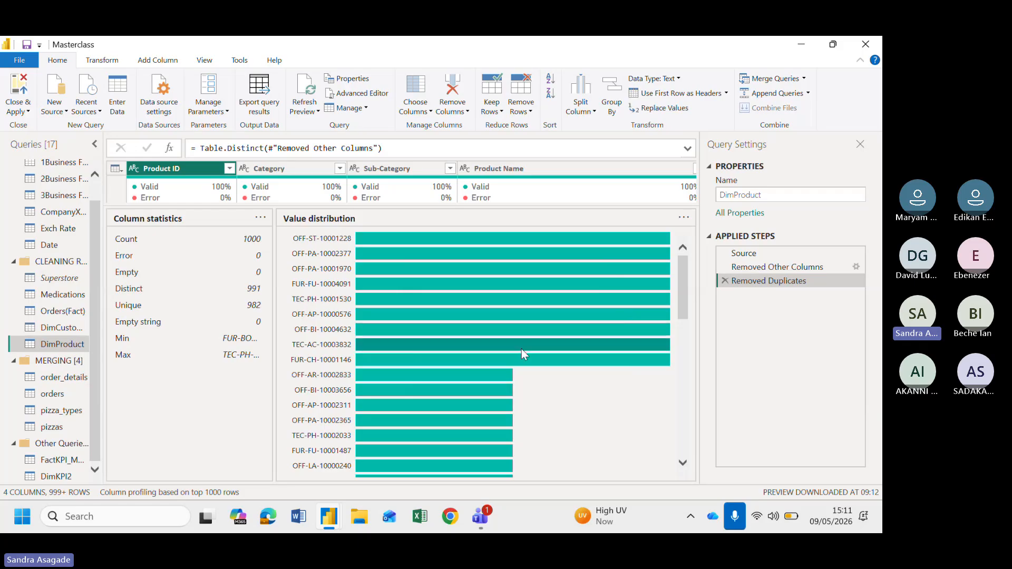
pyautogui.moveTo(522, 361)
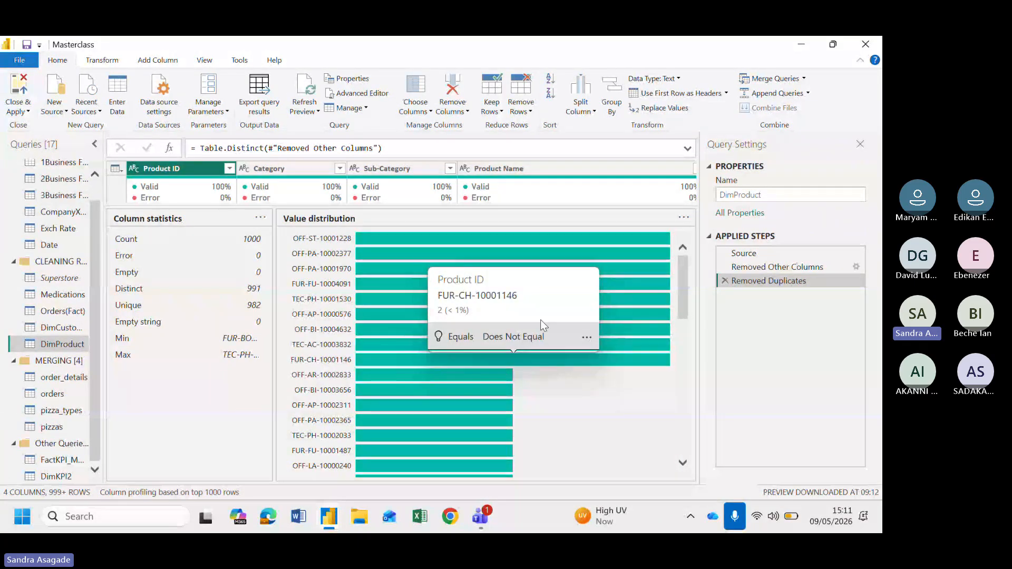
pyautogui.moveTo(475, 240)
pyautogui.moveTo(425, 254)
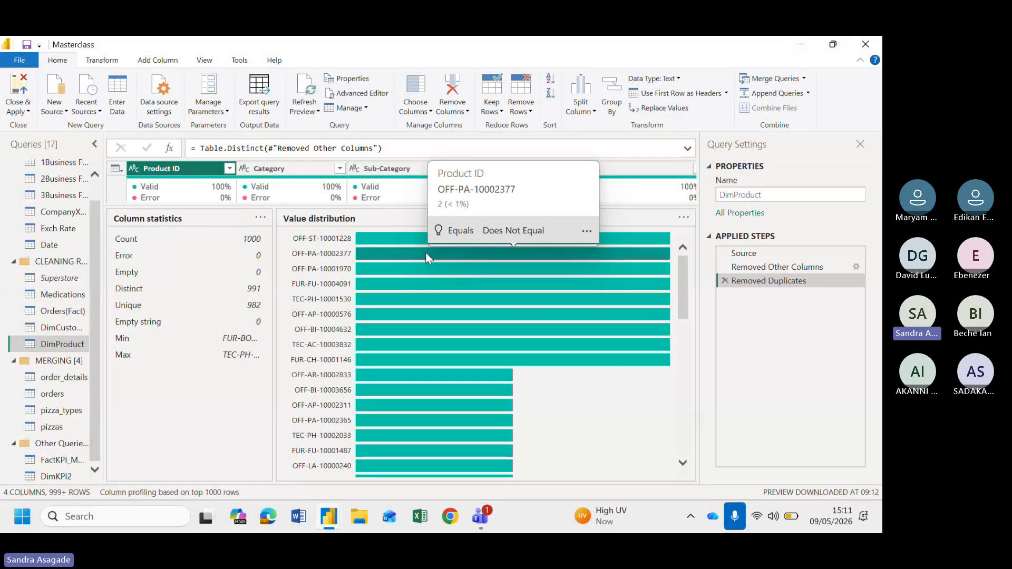
pyautogui.moveTo(435, 374)
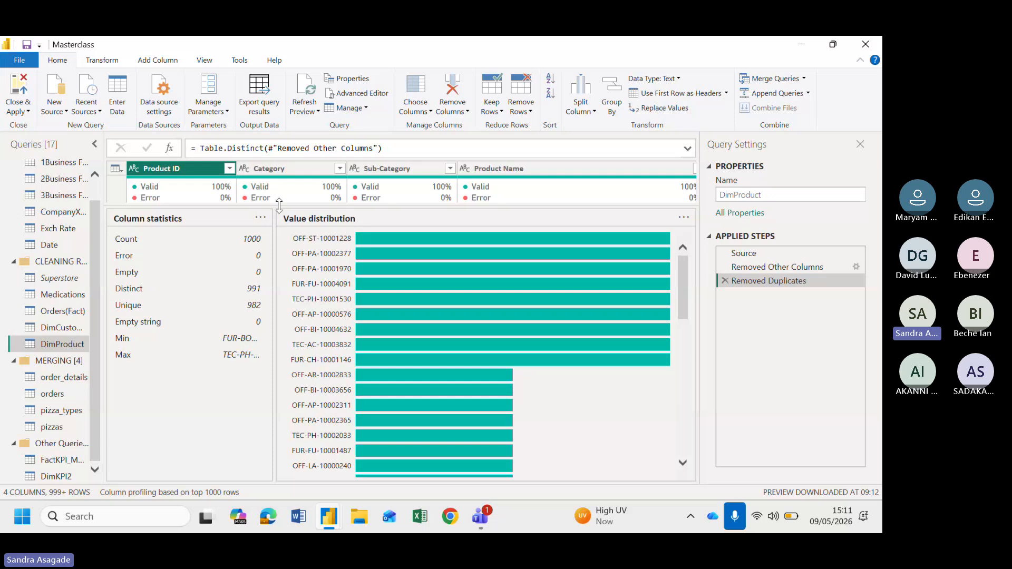
pyautogui.moveTo(279, 206); pyautogui.dragTo(279, 337)
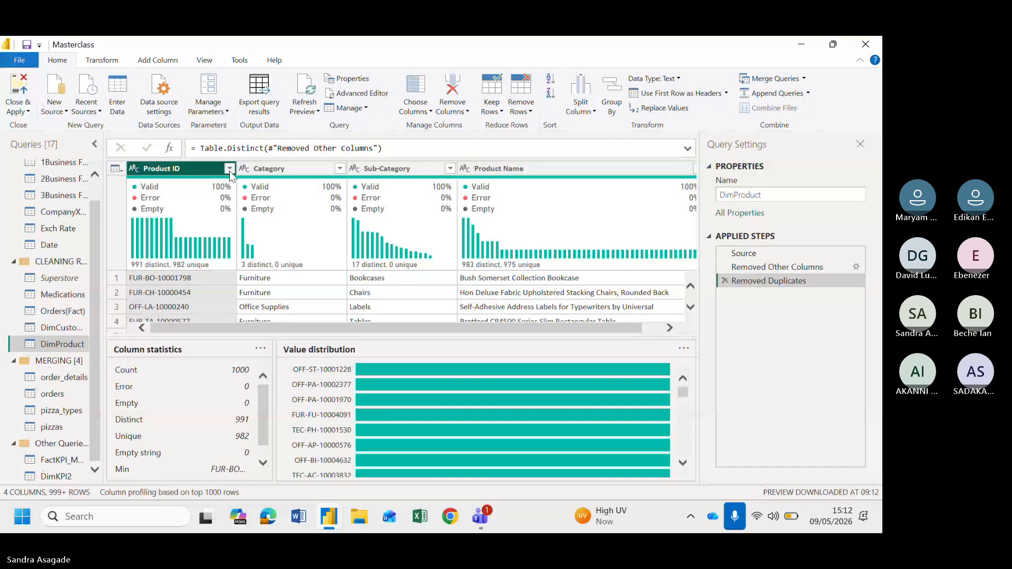
# Search the Product ID filter list for off-st-1000012, then clear the search box
pyautogui.click(229, 169)
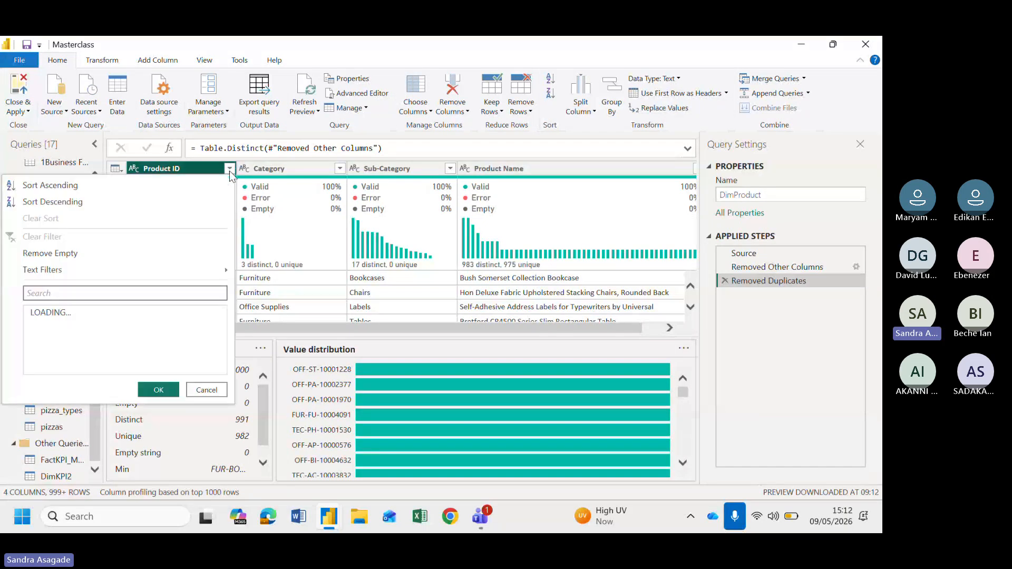
pyautogui.click(83, 297)
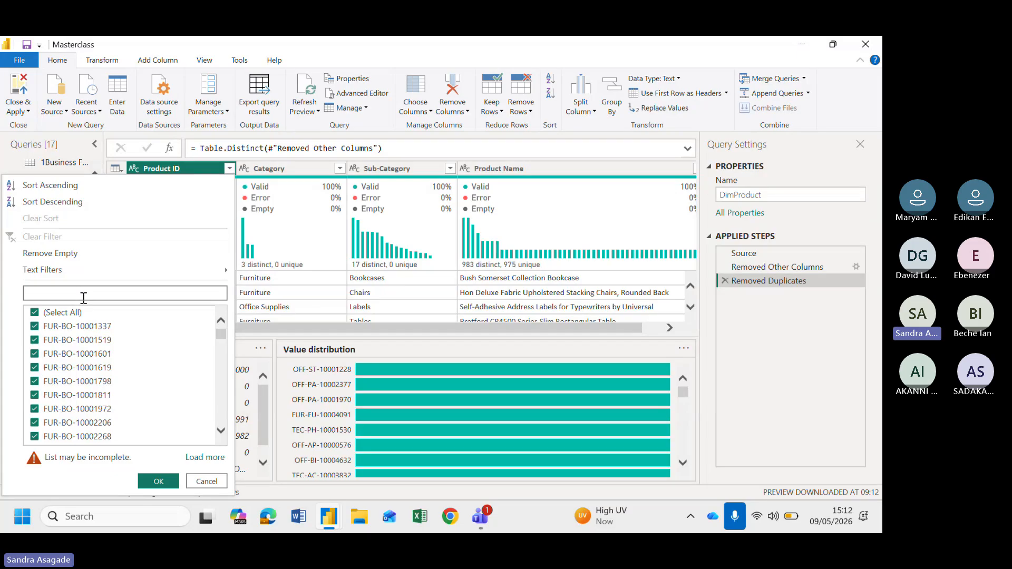
pyautogui.write('off')
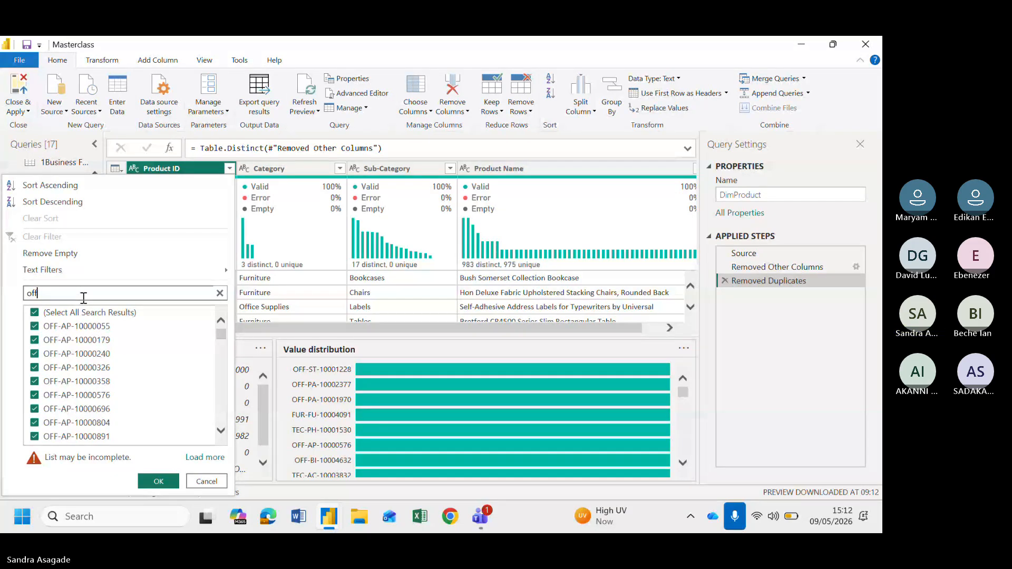
pyautogui.write('-st')
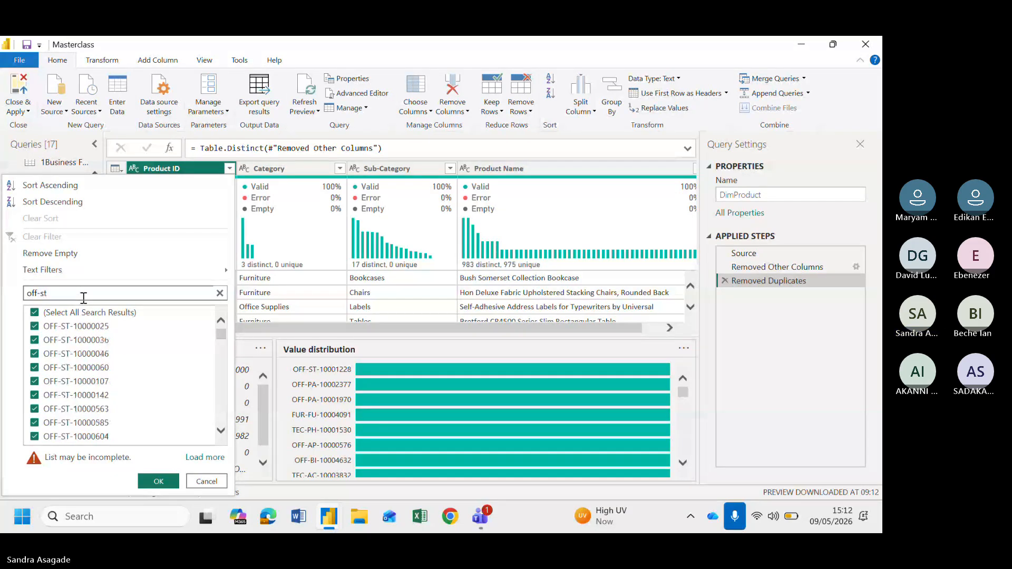
pyautogui.write('-100001')
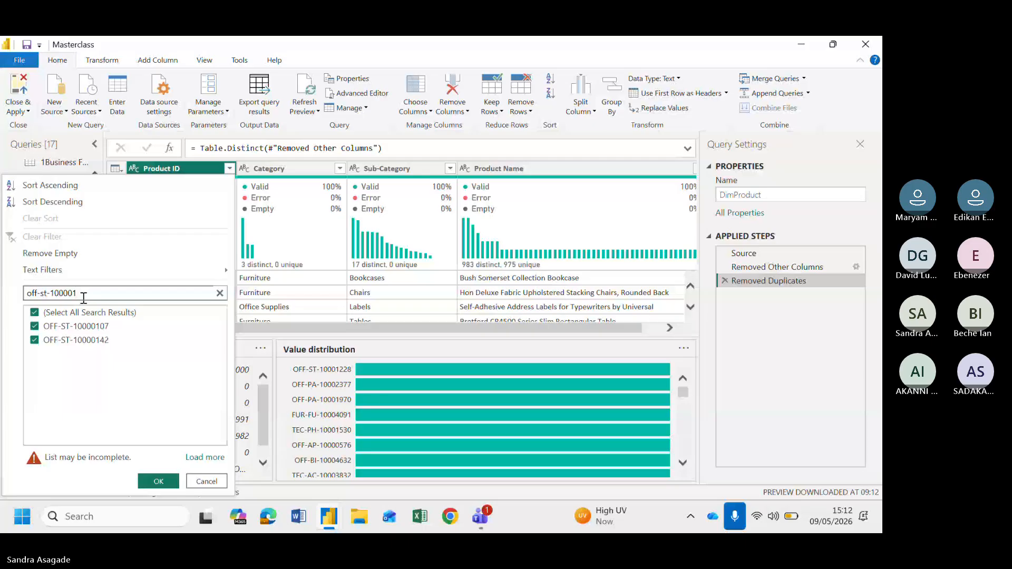
pyautogui.write('2')
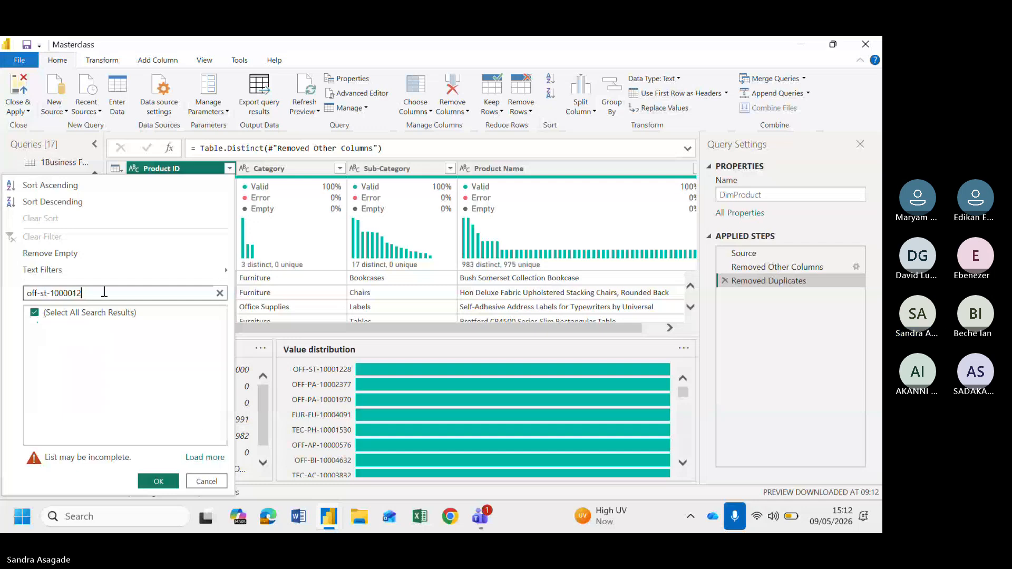
pyautogui.click(219, 293)
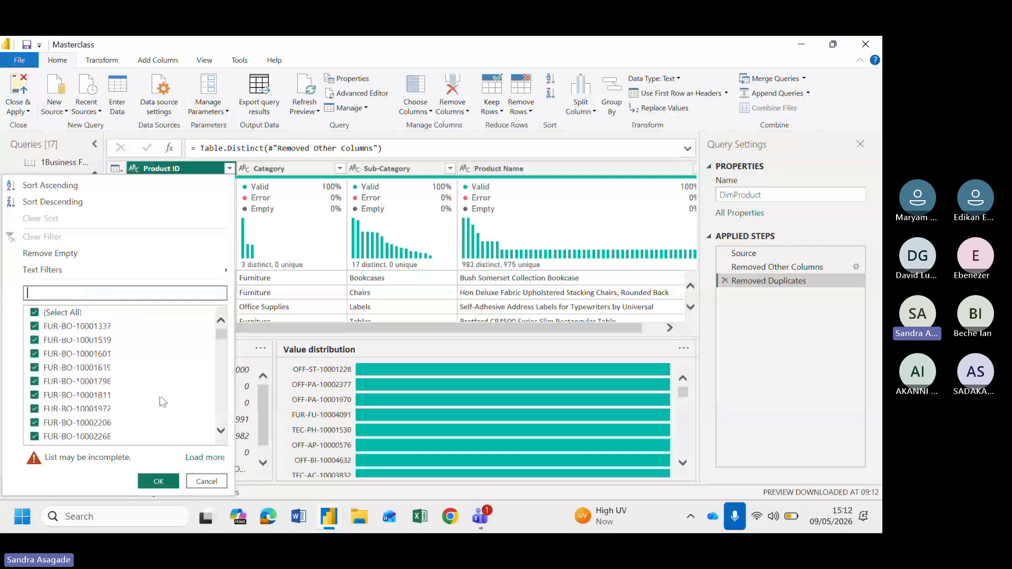
# Load more values into the Product ID filter list and scroll through the full list
pyautogui.click(194, 461)
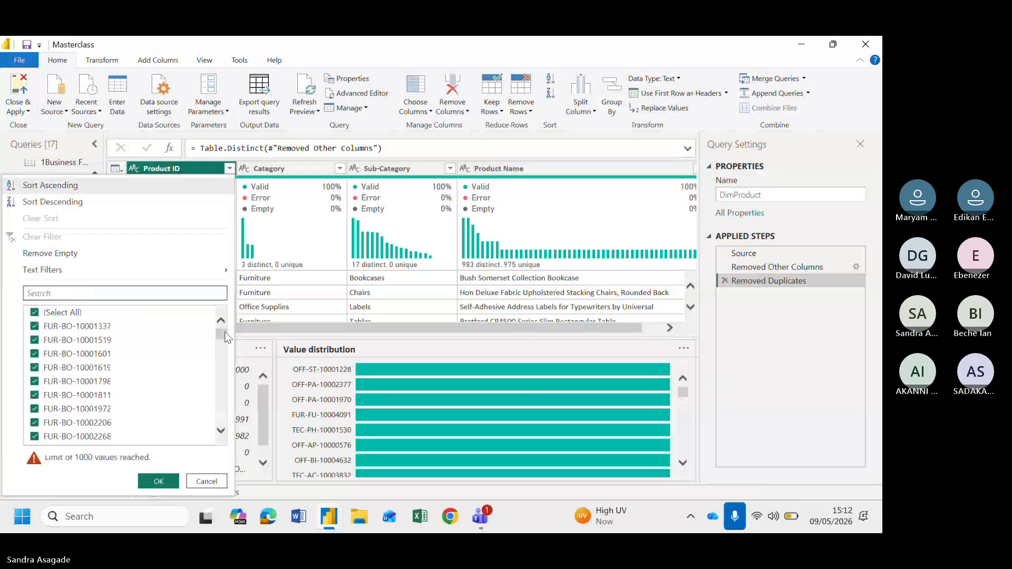
pyautogui.moveTo(220, 335); pyautogui.dragTo(224, 502)
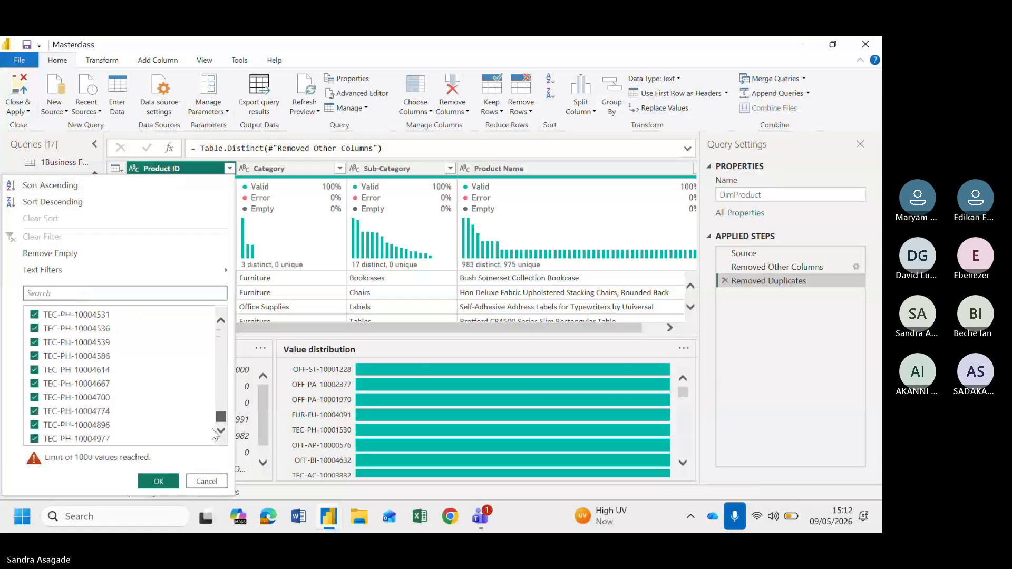
pyautogui.moveTo(220, 417); pyautogui.dragTo(221, 321)
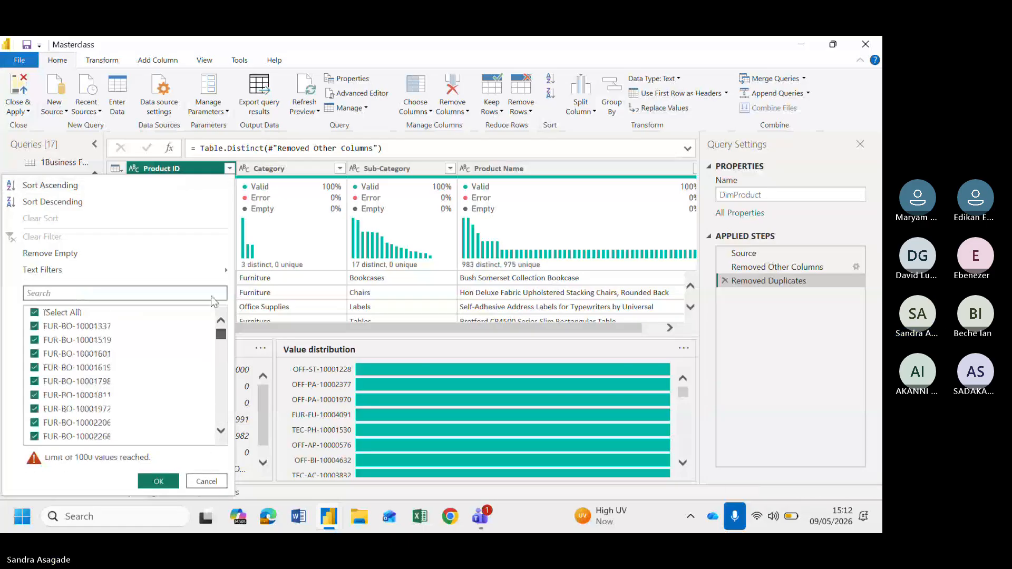
# Search the Product ID filter list for off-st-100001 and close the filter list
pyautogui.click(70, 293)
pyautogui.write('off-')
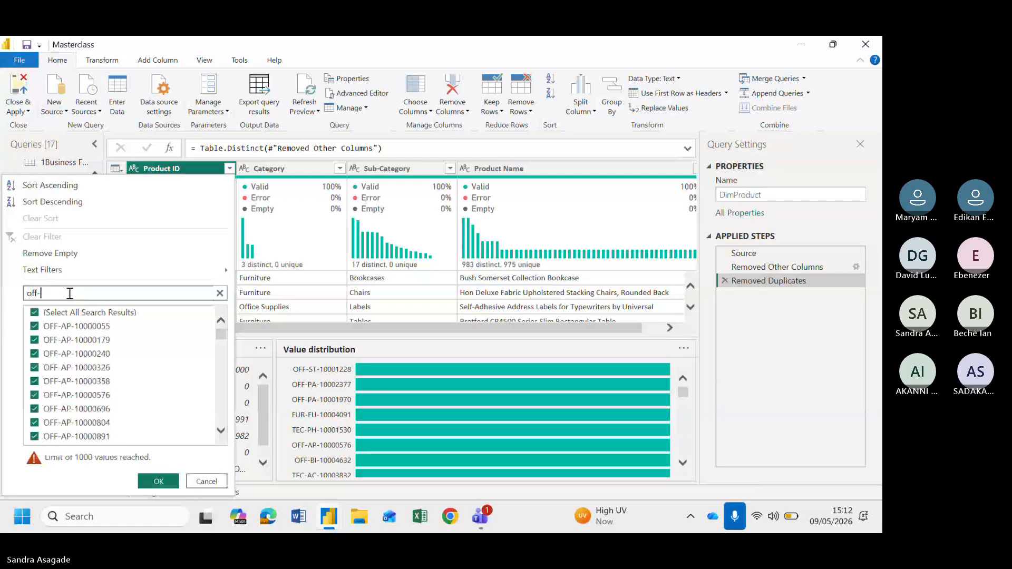
pyautogui.write('st')
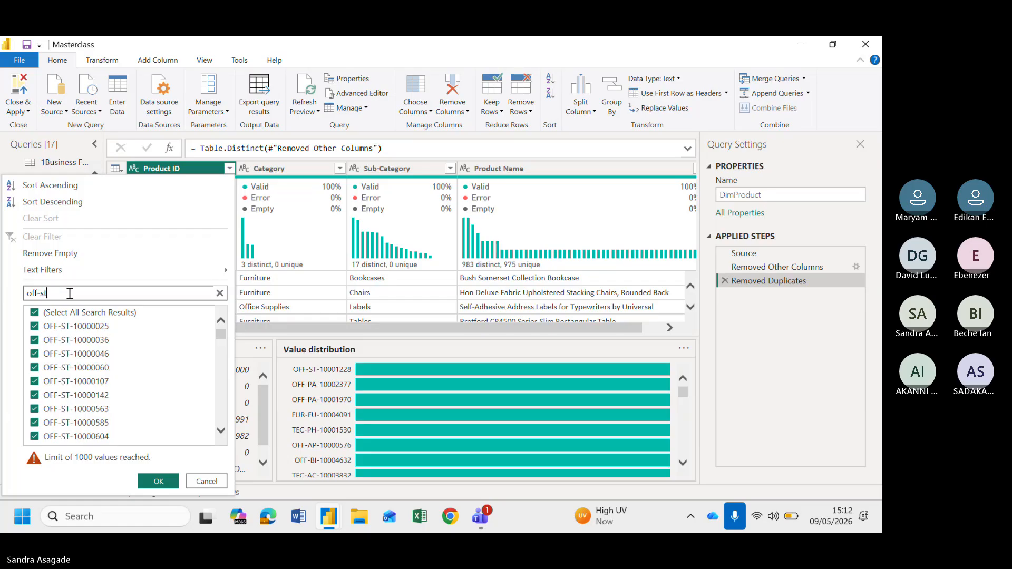
pyautogui.write('-100001')
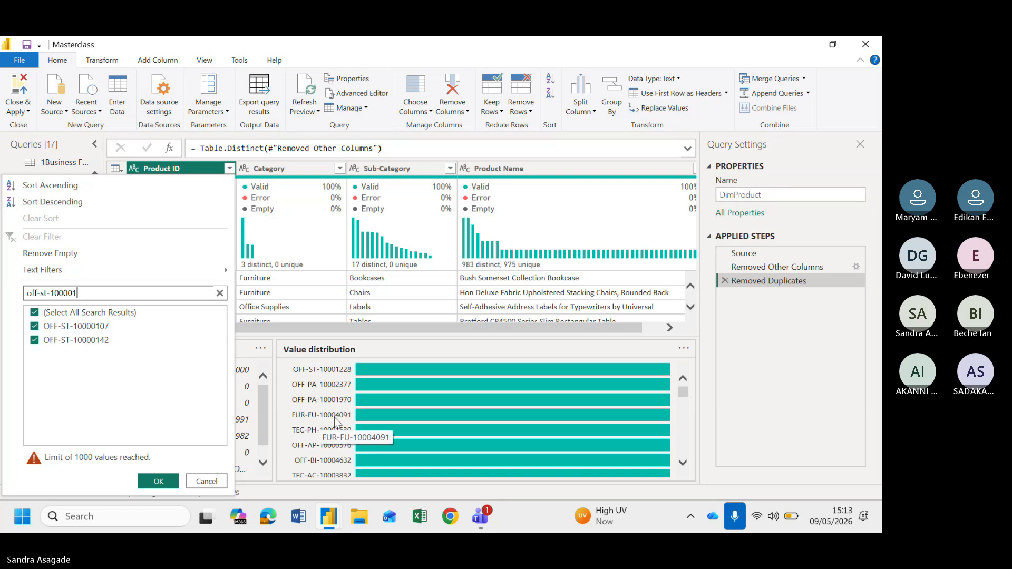
pyautogui.click(285, 350)
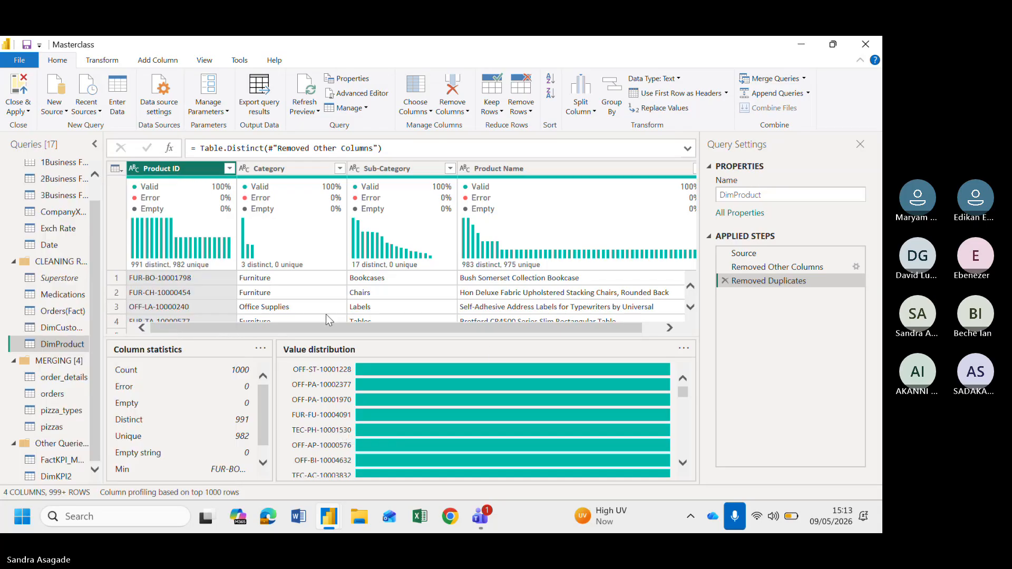
# Scroll through the Product ID value distribution to examine the most frequent product IDs
pyautogui.scroll(-1, 325, 315)
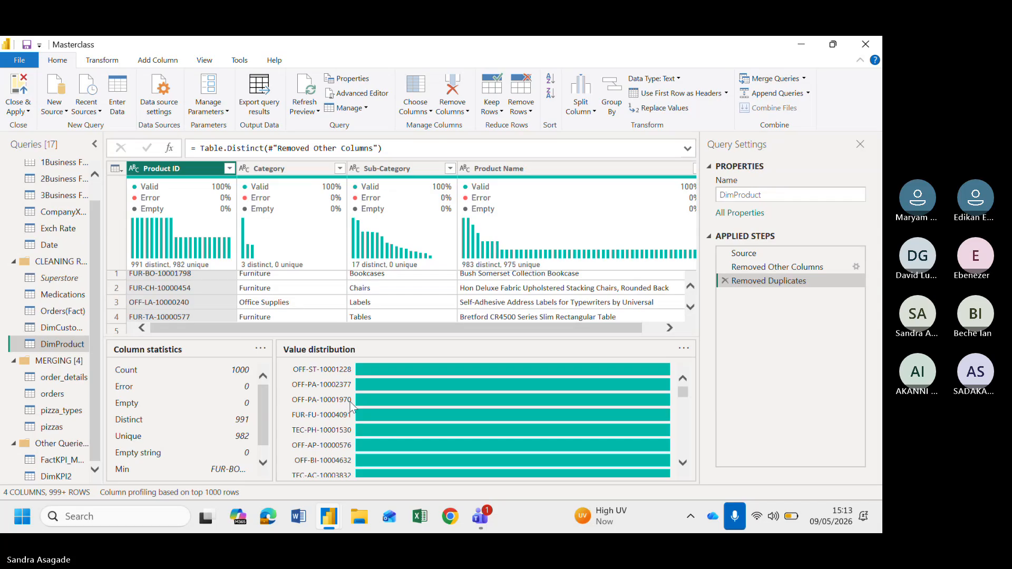
pyautogui.scroll(-2, 445, 428)
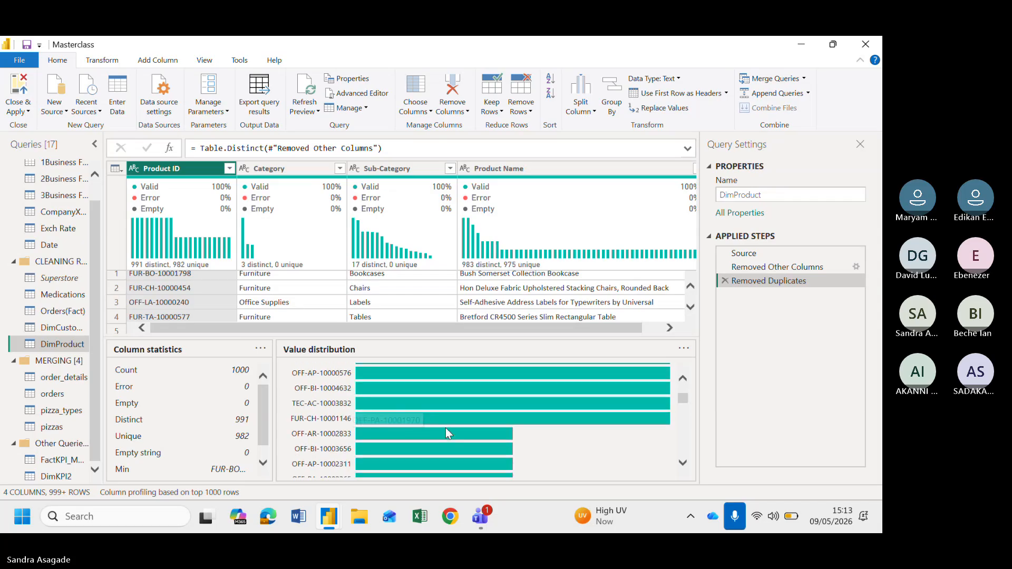
pyautogui.moveTo(445, 428)
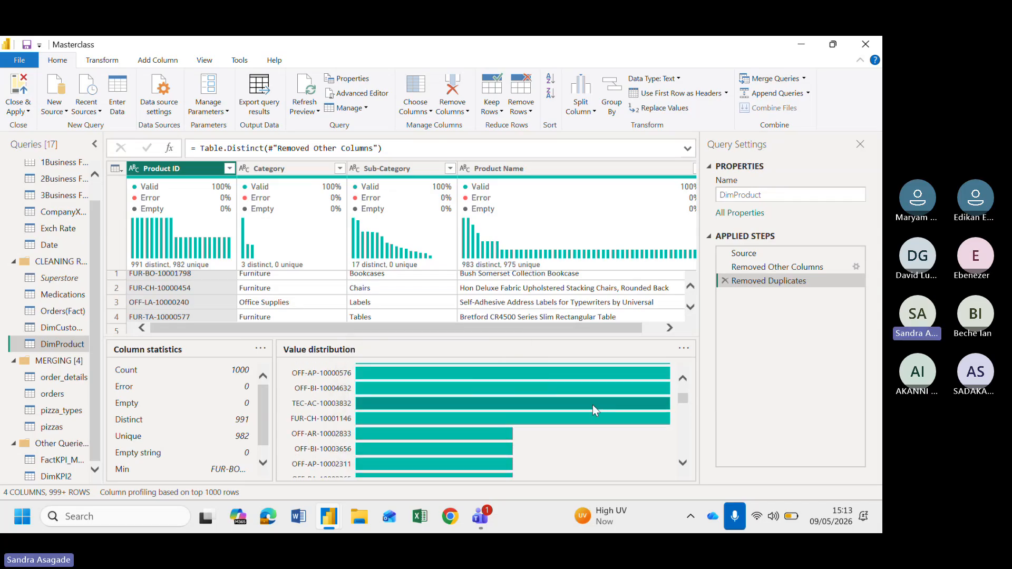
pyautogui.scroll(2, 592, 405)
pyautogui.moveTo(593, 405)
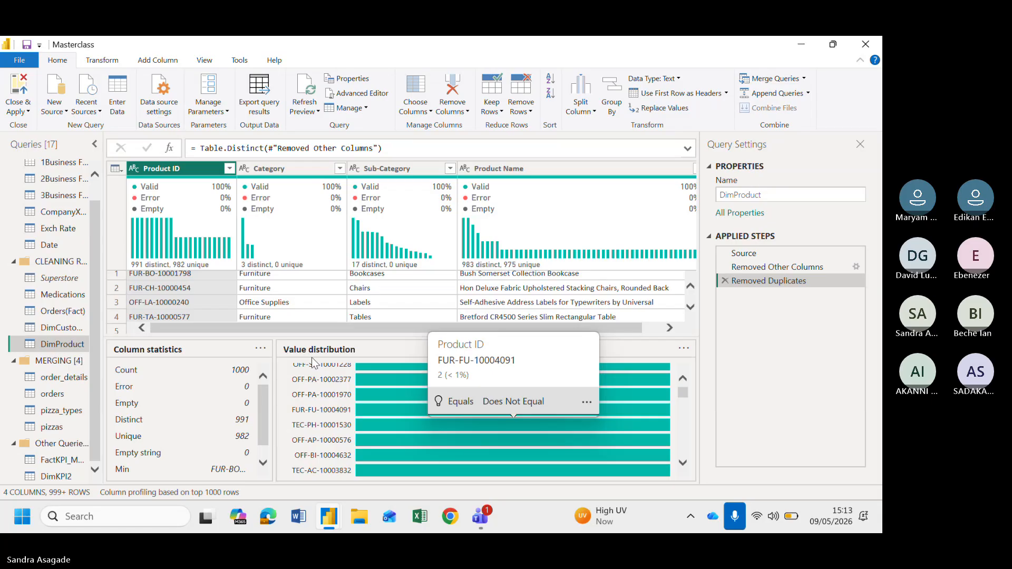
pyautogui.scroll(1, 344, 389)
pyautogui.moveTo(367, 374)
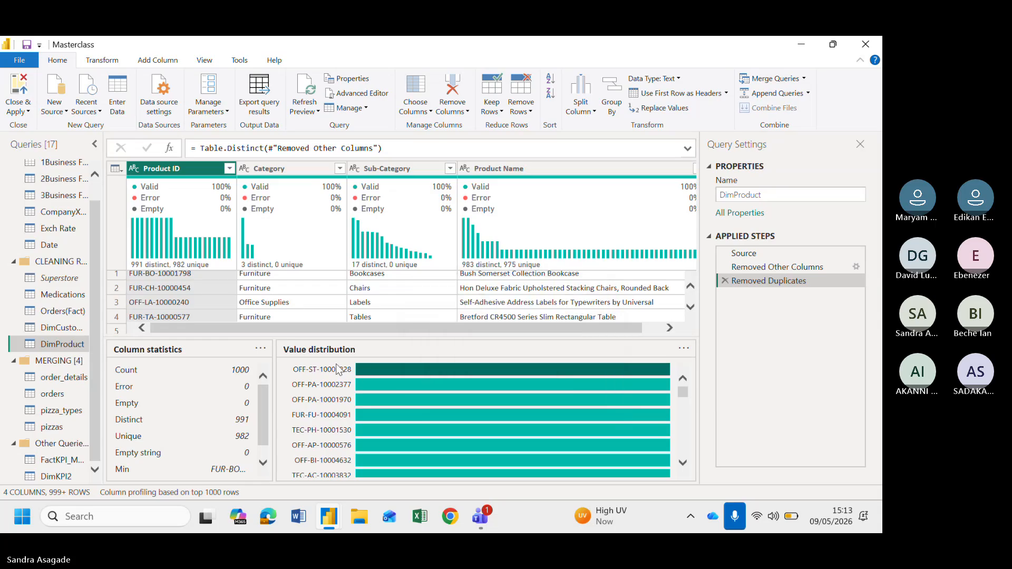
pyautogui.scroll(1, 288, 296)
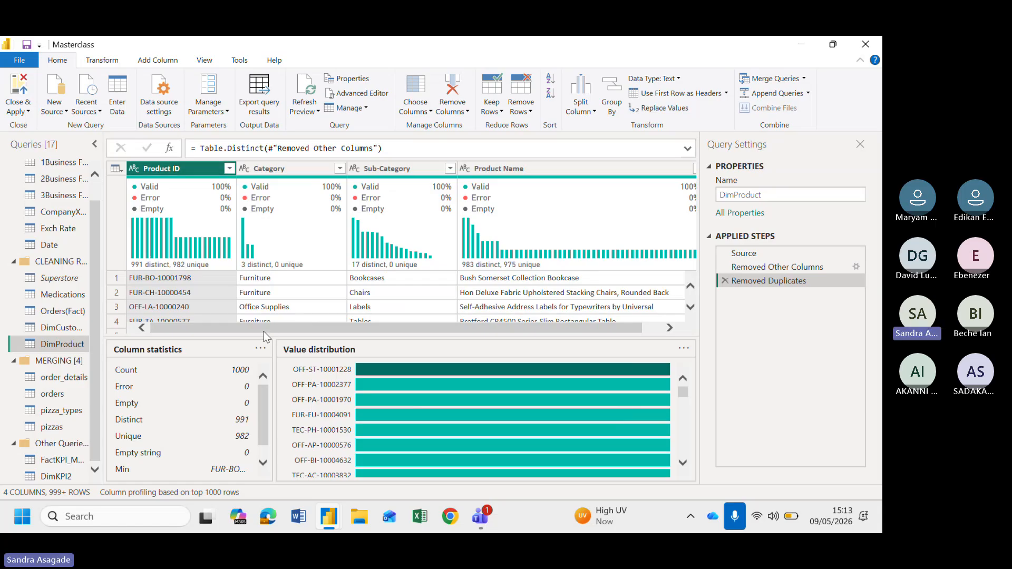
# Enlarge the data preview and switch column profiling to use the entire data set
pyautogui.moveTo(265, 338); pyautogui.dragTo(284, 373)
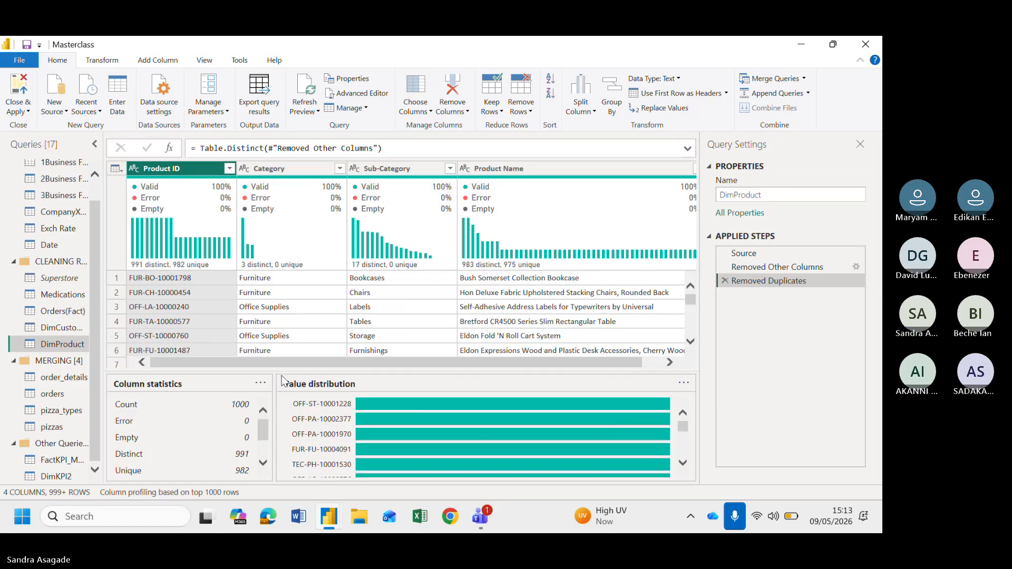
pyautogui.click(209, 495)
pyautogui.click(220, 492)
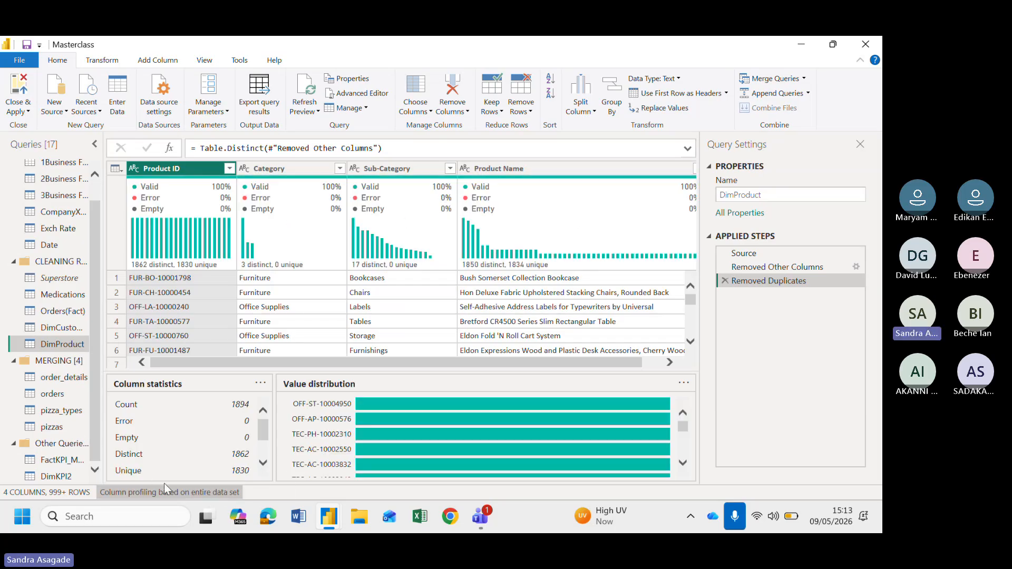
# Reopen the Product ID filter list and search it for off-st-1000 product IDs
pyautogui.click(230, 169)
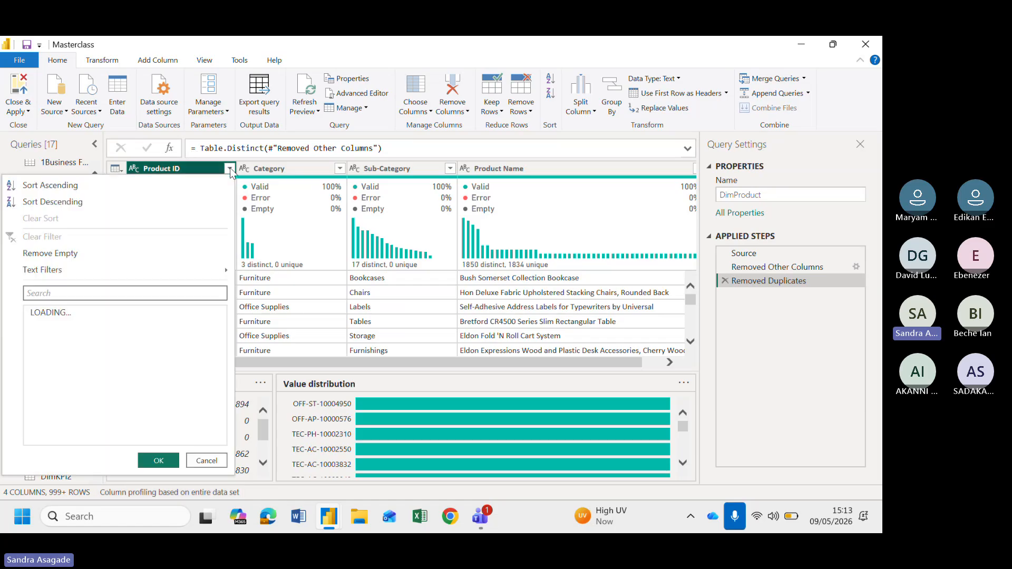
pyautogui.click(112, 296)
pyautogui.write('off-st')
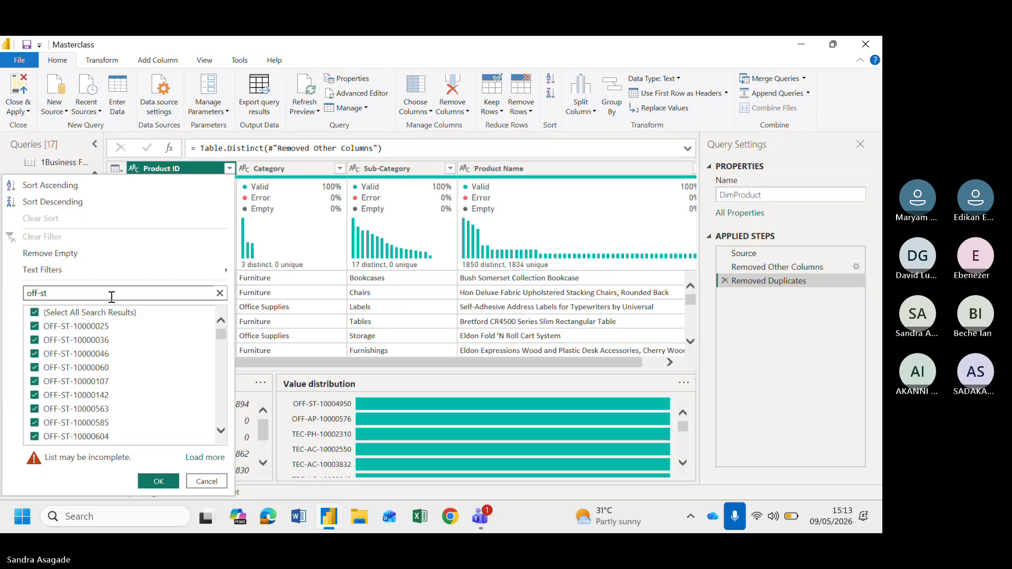
pyautogui.scroll(-8, 144, 399)
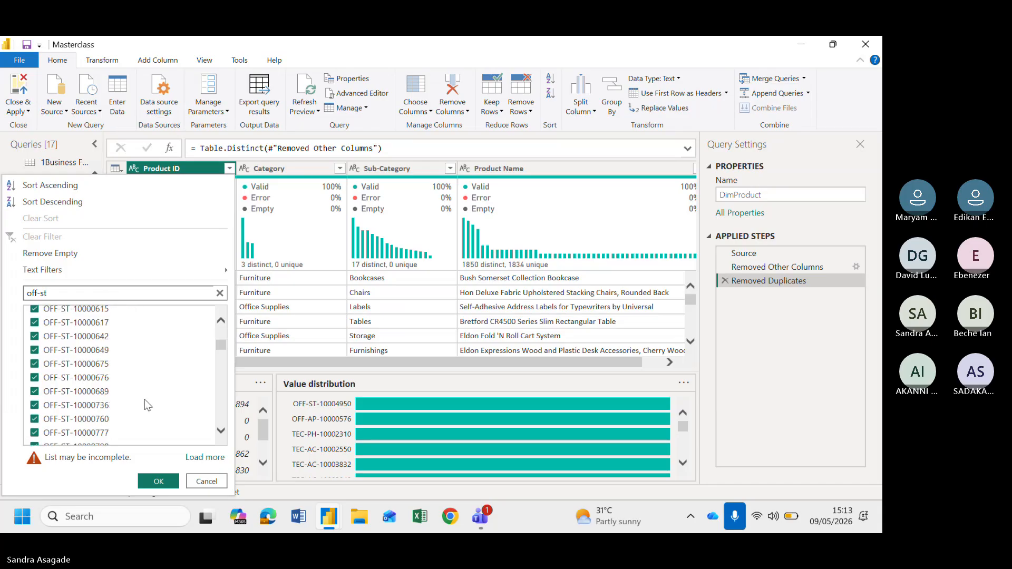
pyautogui.scroll(-3, 144, 399)
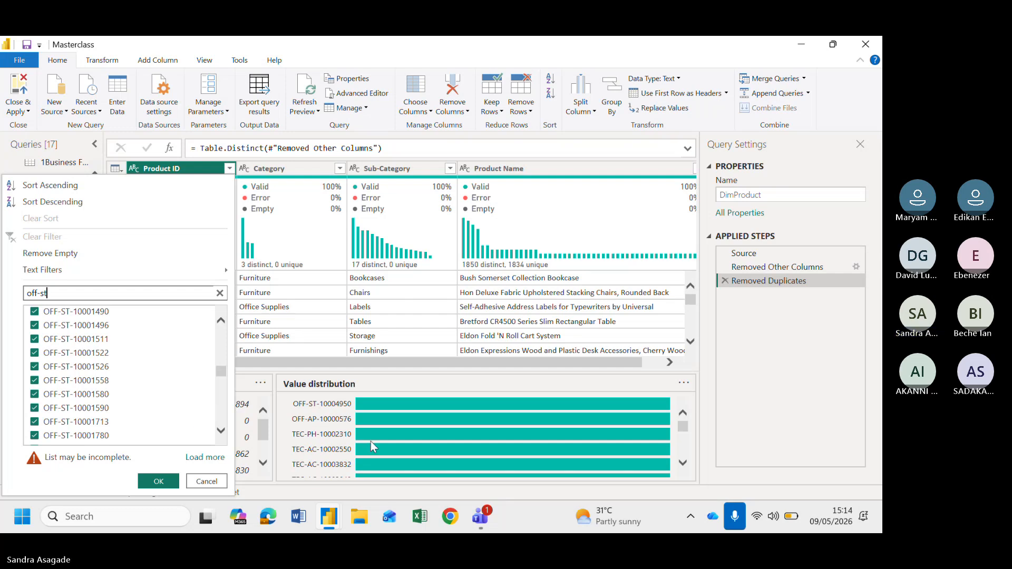
pyautogui.write('-')
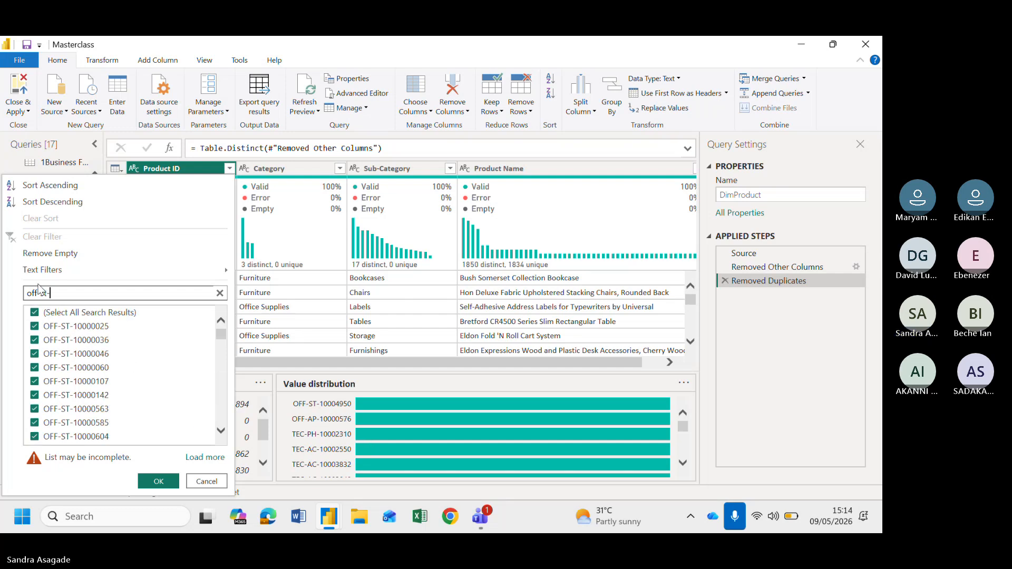
pyautogui.write('1')
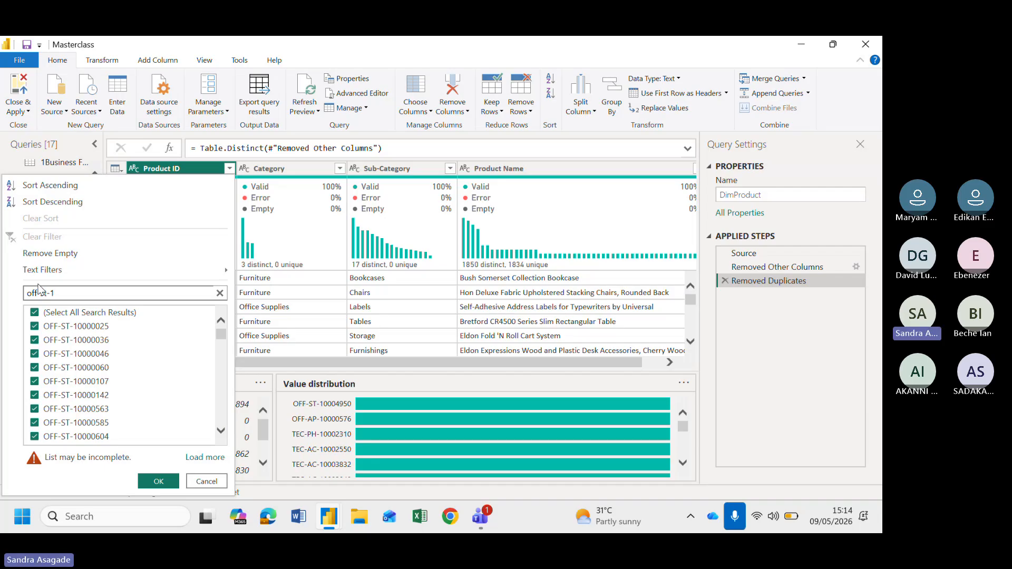
pyautogui.write('000')
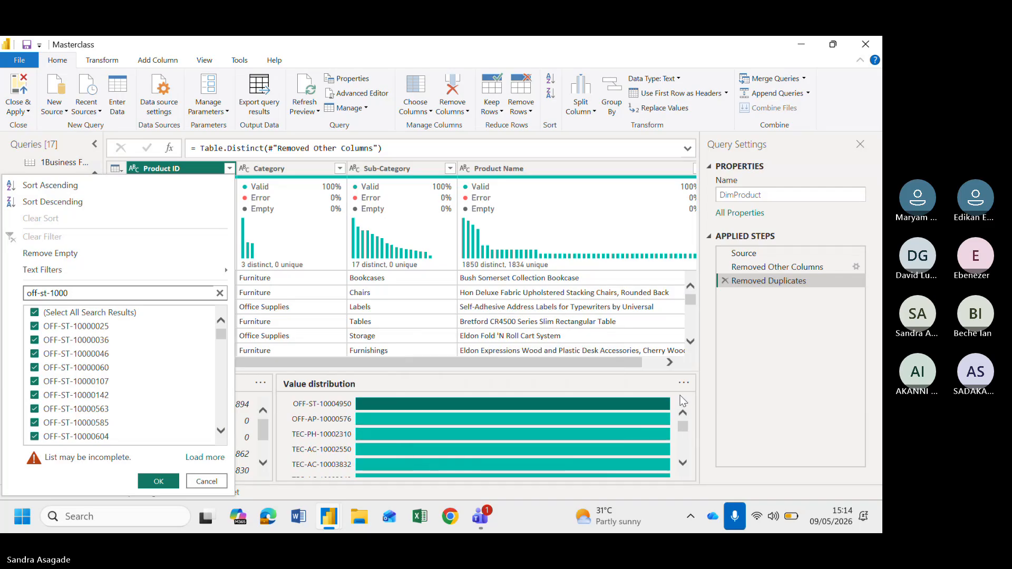
# Narrow the Product ID filter list search to off-st-100049 and close the filter list
pyautogui.click(85, 292)
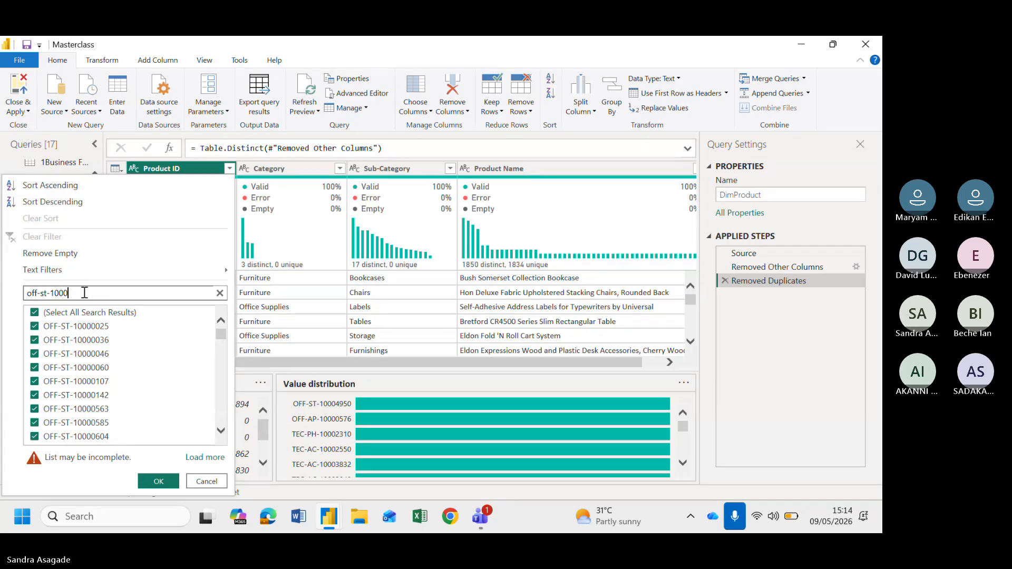
pyautogui.scroll(-5, 458, 453)
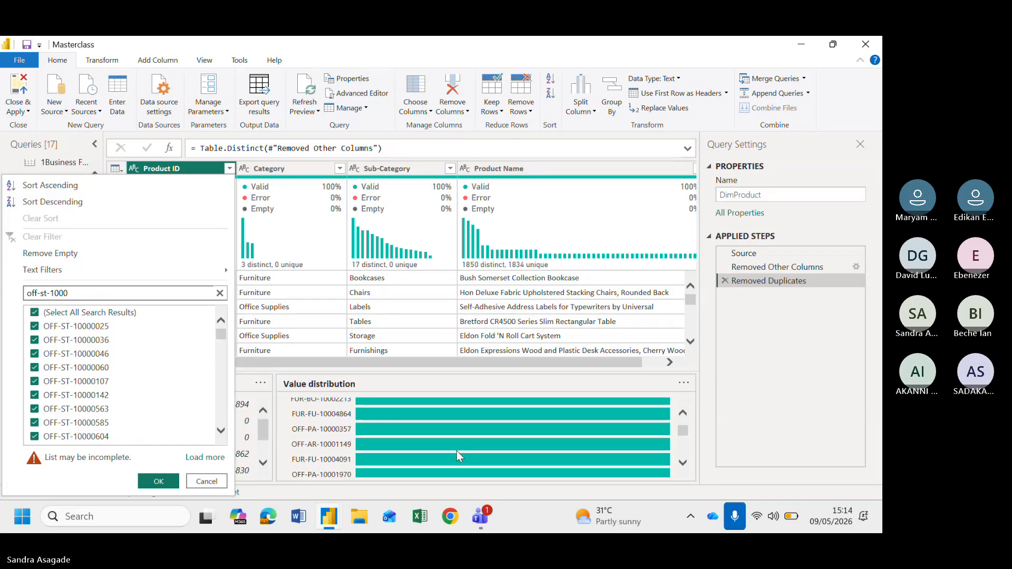
pyautogui.scroll(5, 456, 451)
pyautogui.moveTo(421, 402)
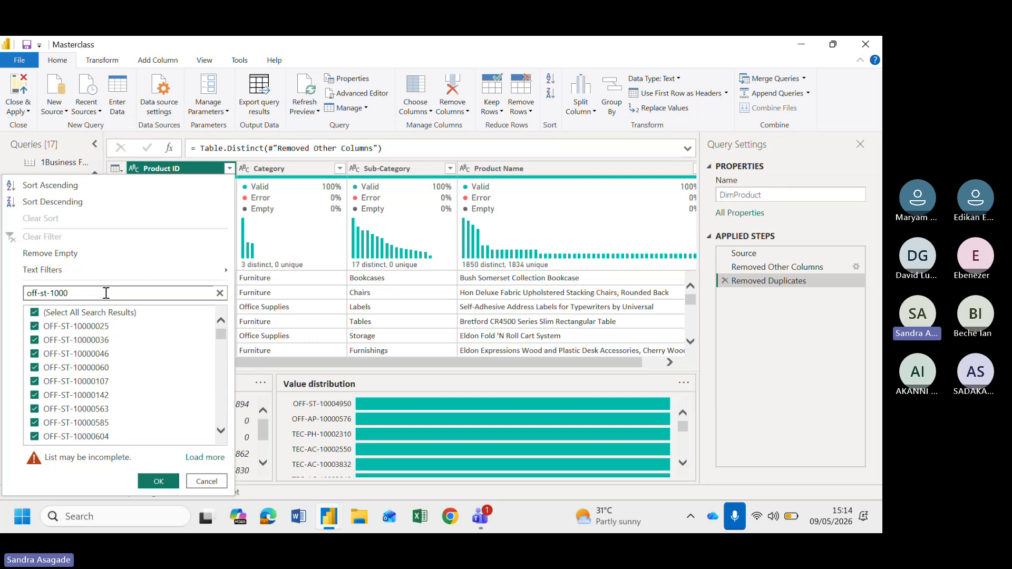
pyautogui.write('4')
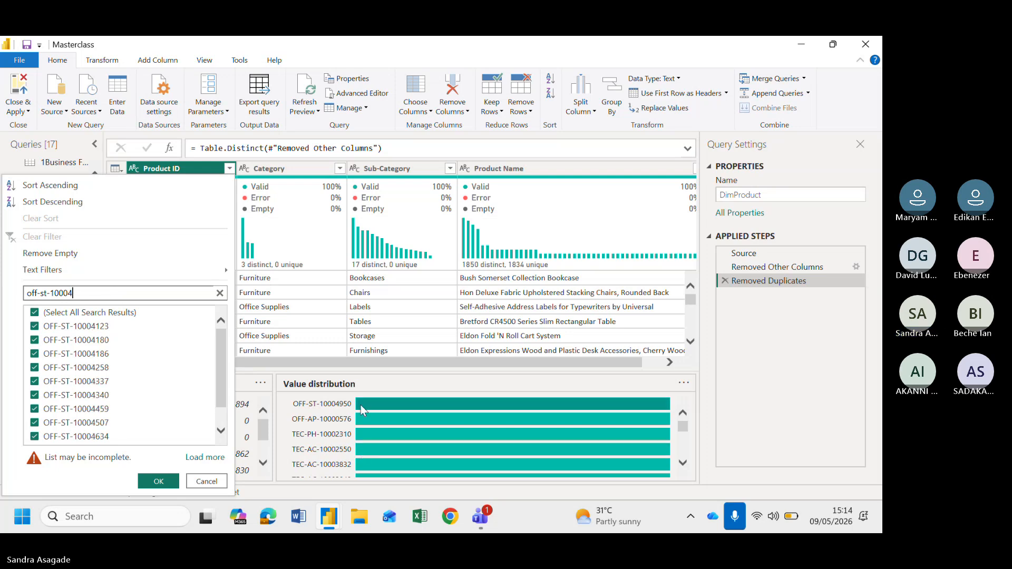
pyautogui.moveTo(367, 405)
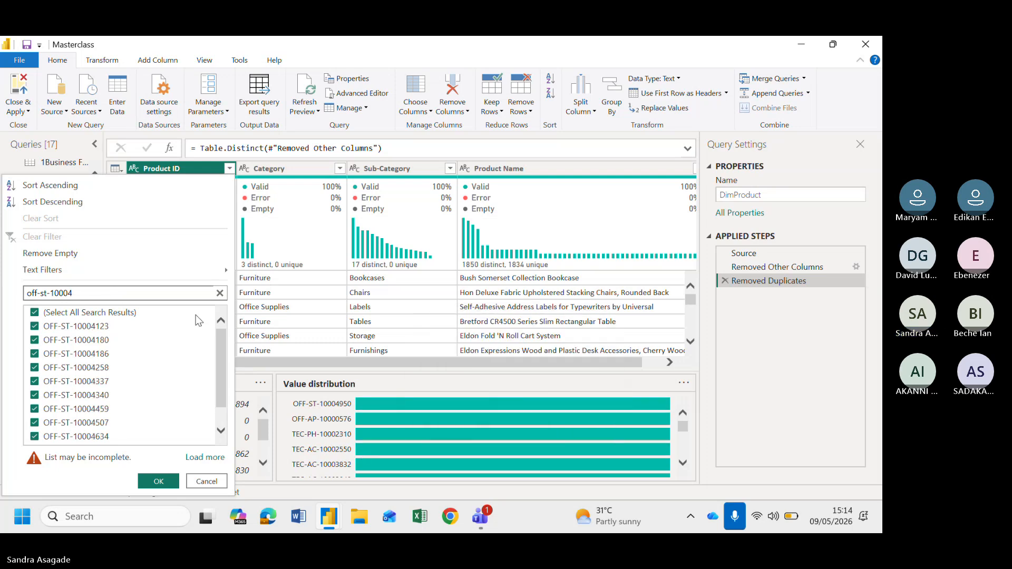
pyautogui.write('9')
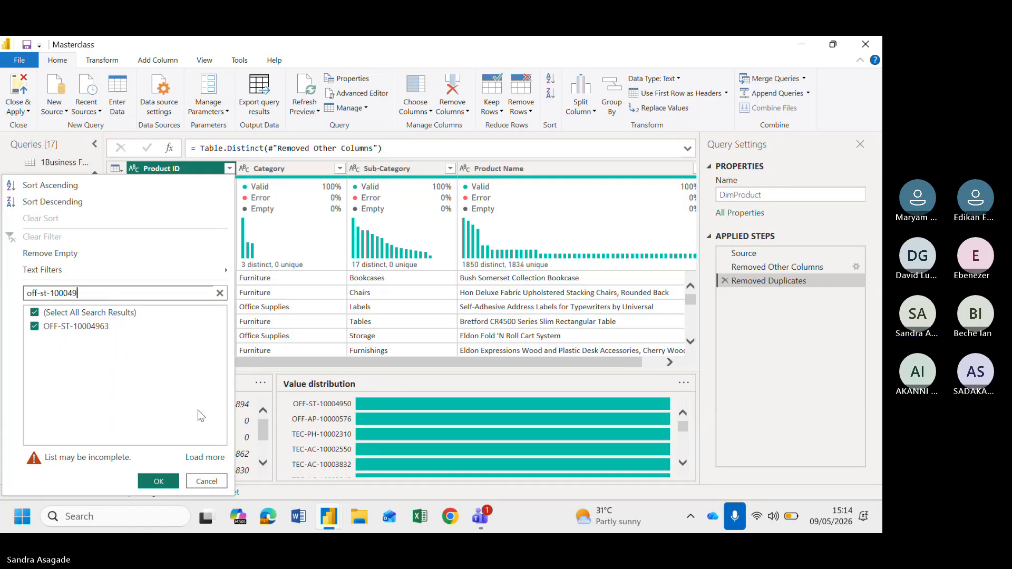
pyautogui.moveTo(168, 276)
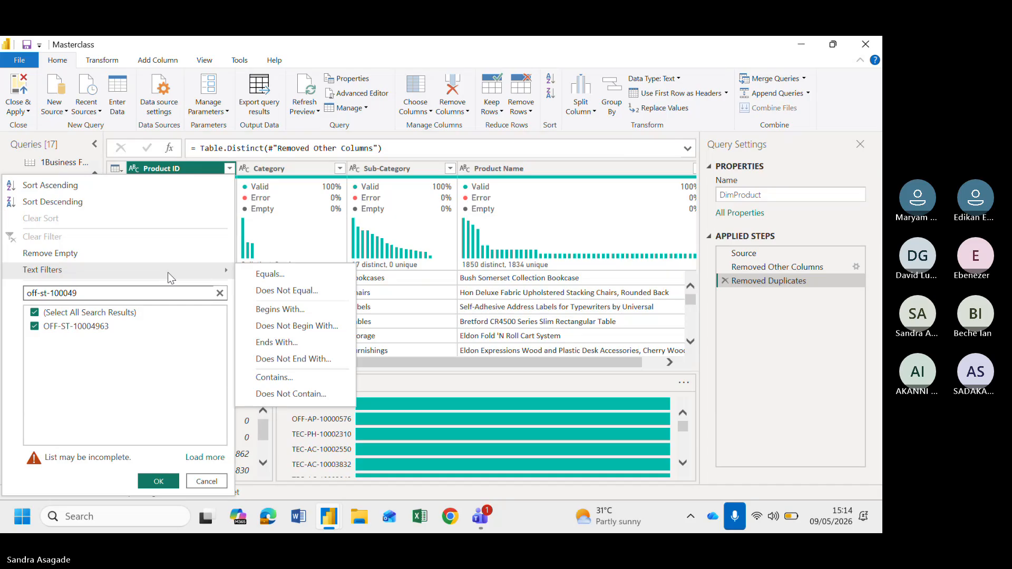
pyautogui.click(756, 393)
pyautogui.scroll(-1, 481, 341)
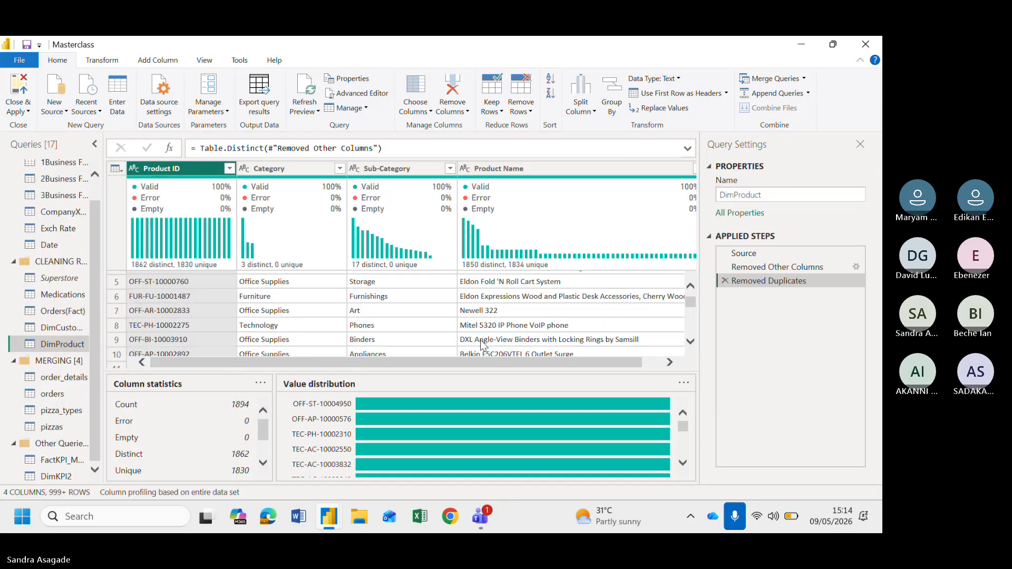
pyautogui.scroll(2, 481, 341)
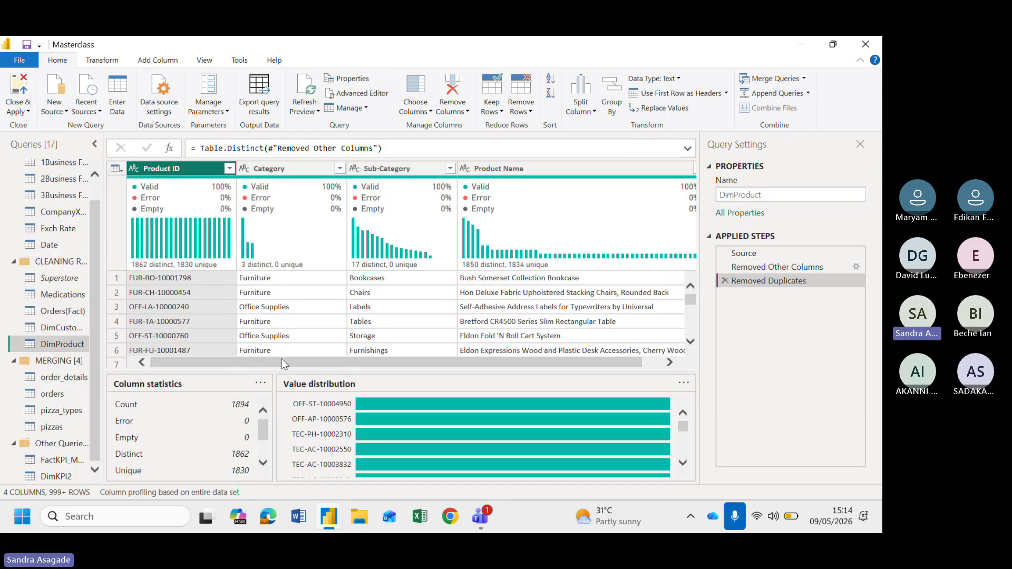
# Filter the Product ID column to keep rows that equal OFF-ST-10004950
pyautogui.click(229, 168)
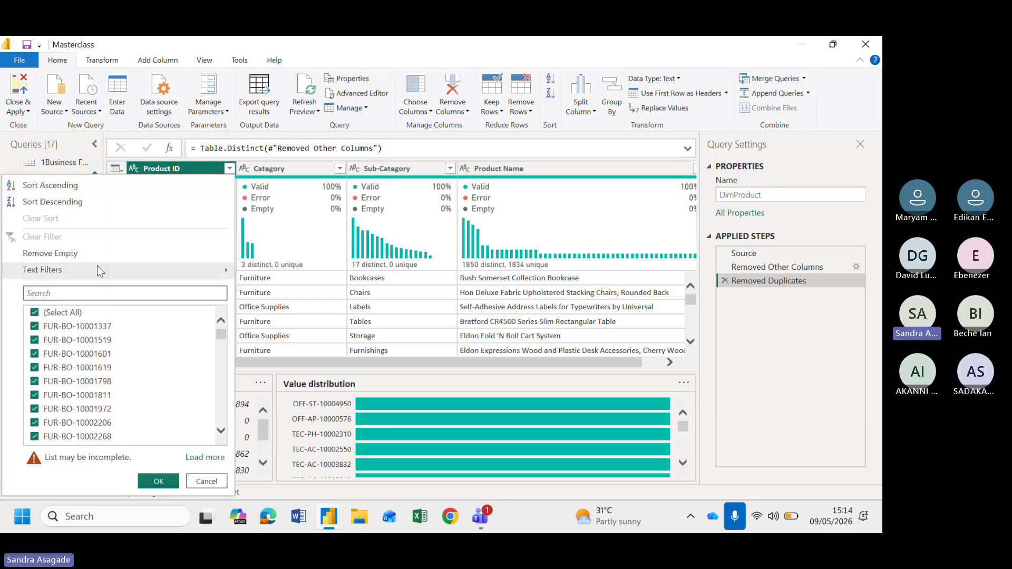
pyautogui.moveTo(96, 273)
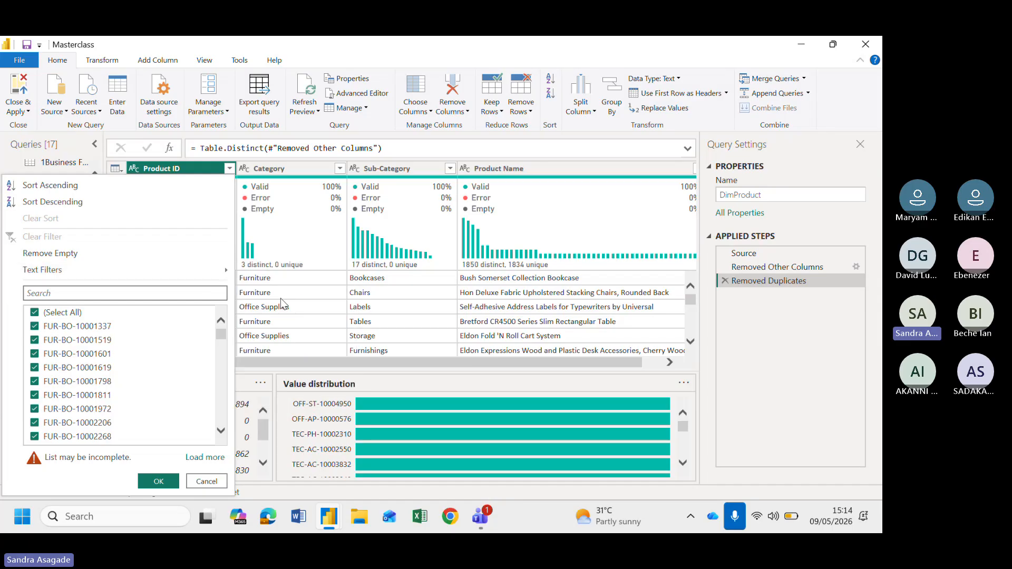
pyautogui.moveTo(224, 270)
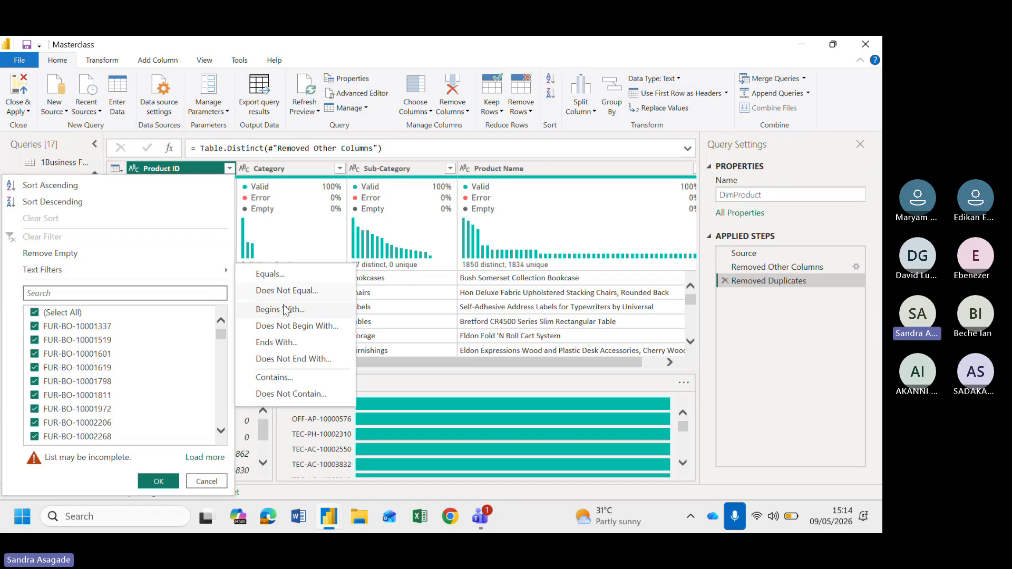
pyautogui.click(276, 278)
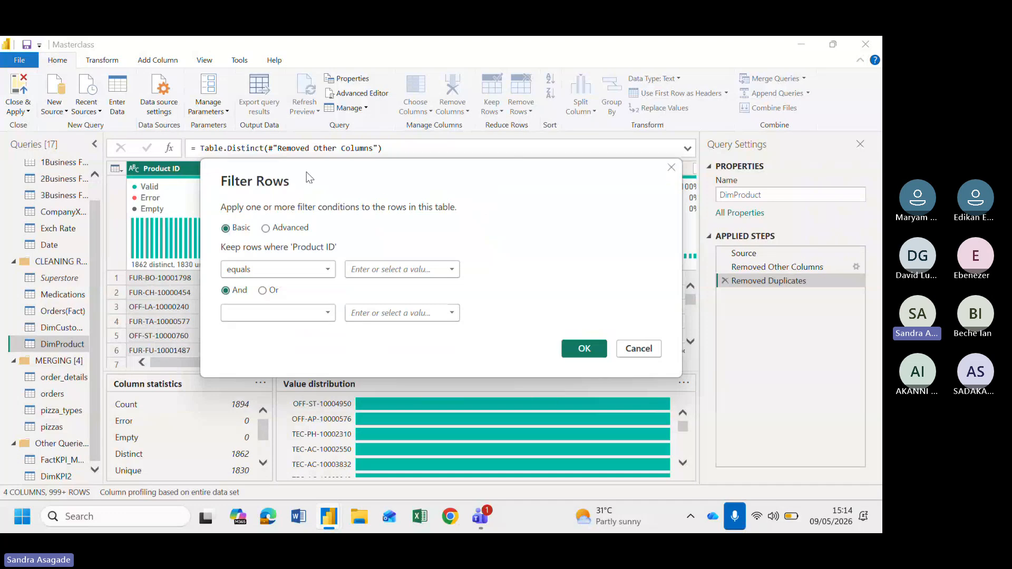
pyautogui.moveTo(308, 176); pyautogui.dragTo(359, 107)
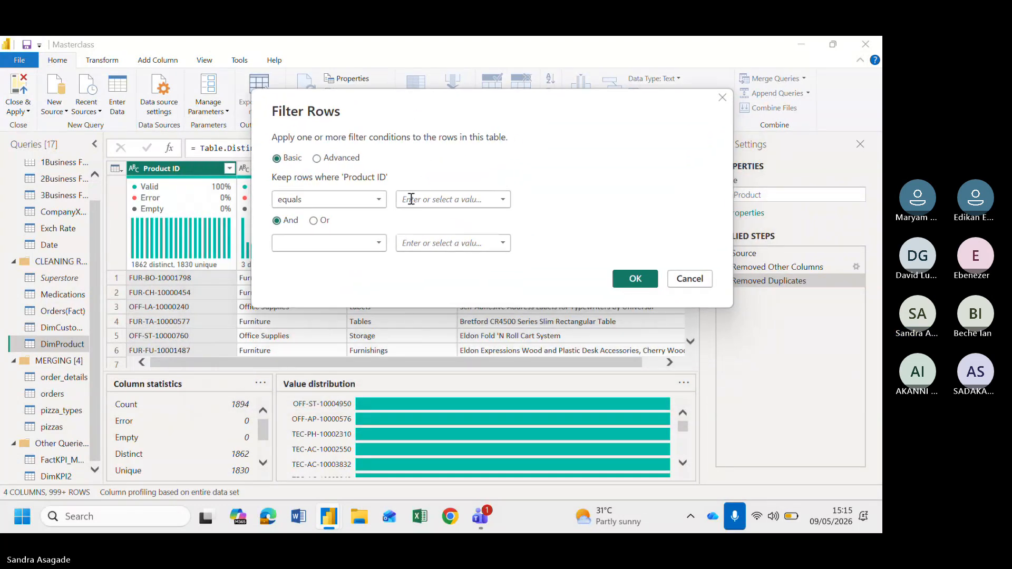
pyautogui.click(411, 199)
pyautogui.write('OFF-ST-')
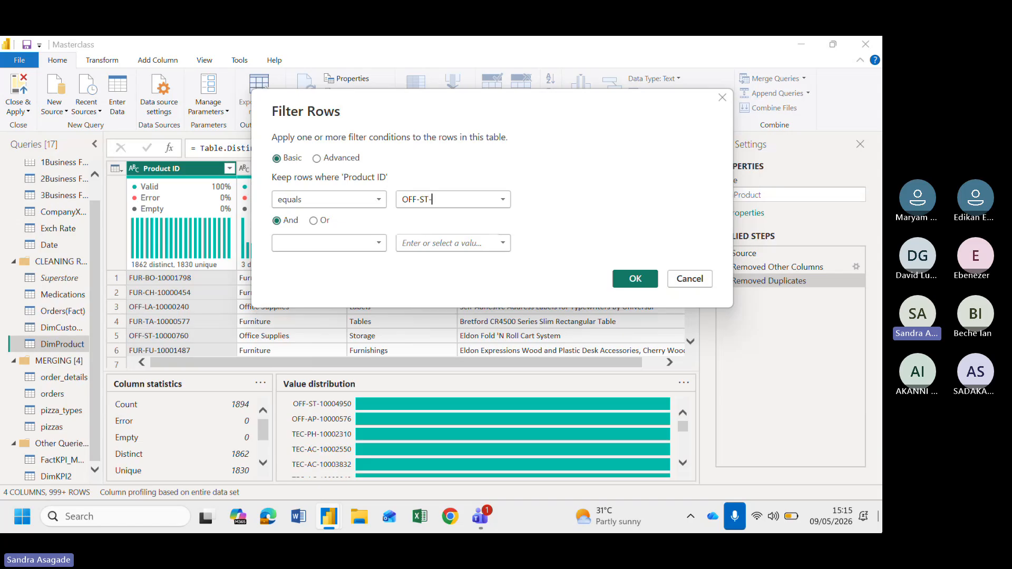
pyautogui.write('10004950')
pyautogui.moveTo(606, 516)
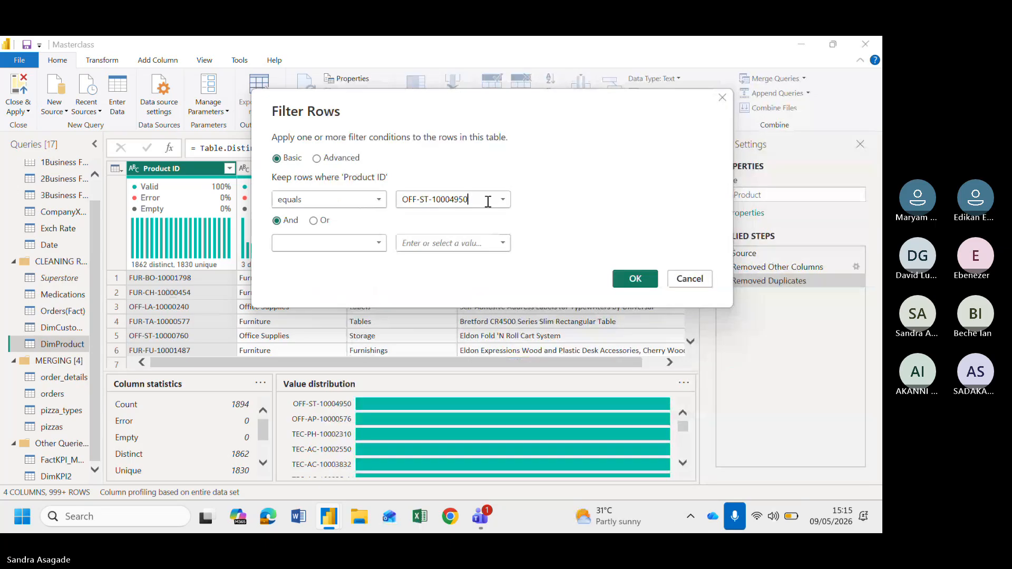
pyautogui.click(633, 280)
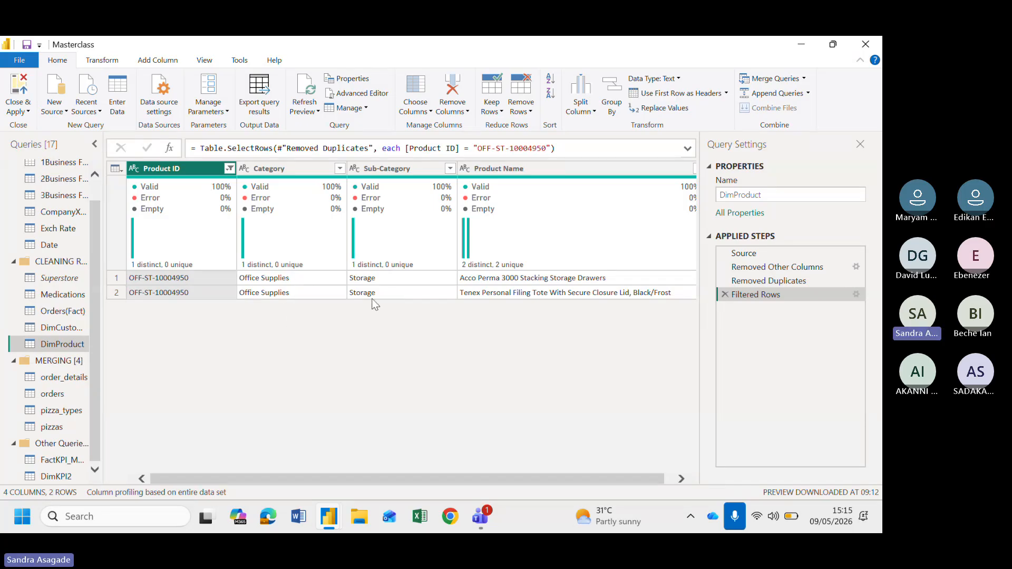
# Examine the filtered rows for product OFF-ST-10004950 across the columns
pyautogui.hscroll(1, 396, 313)
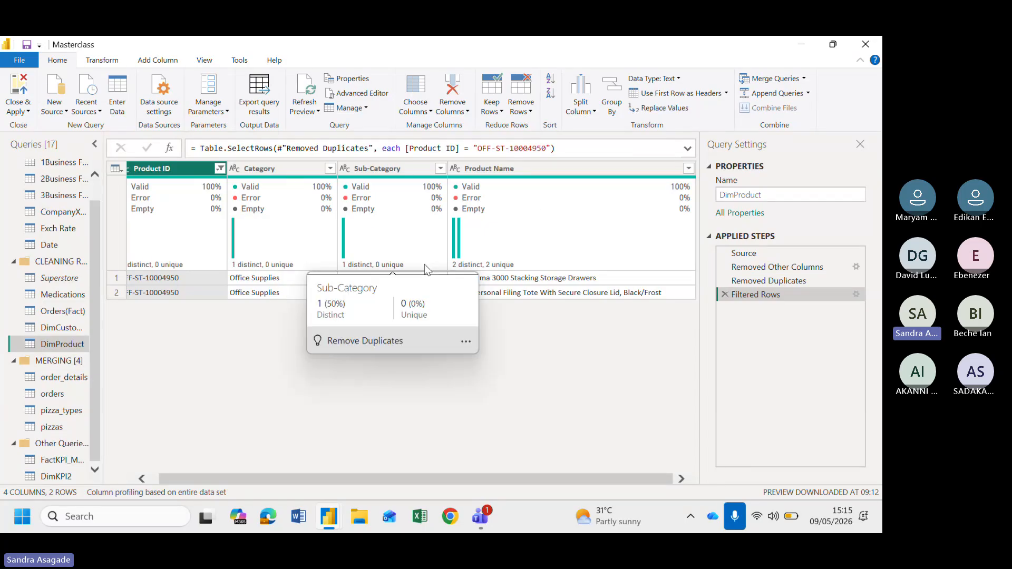
pyautogui.moveTo(500, 227)
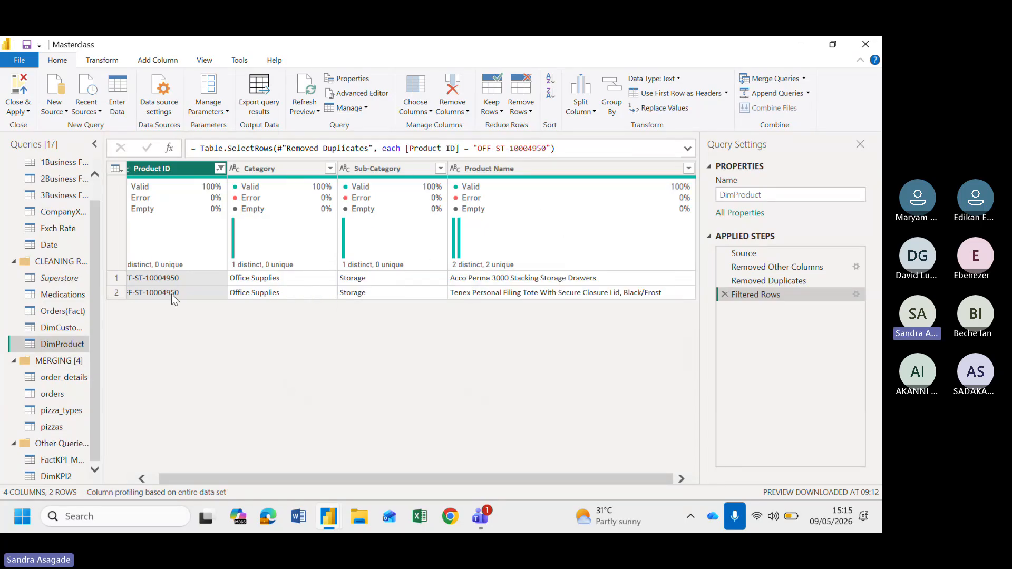
pyautogui.hscroll(-1, 216, 302)
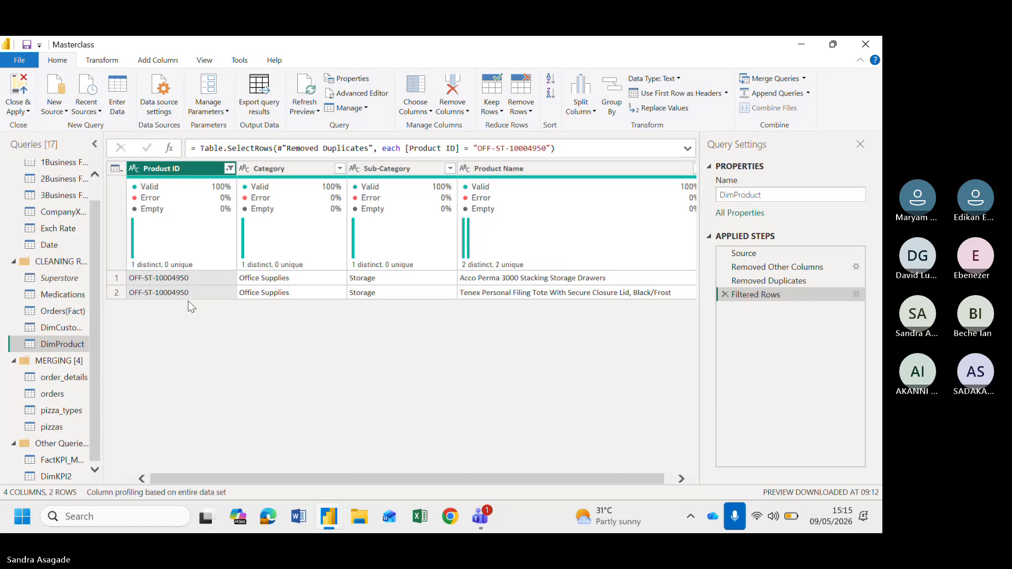
pyautogui.moveTo(533, 183)
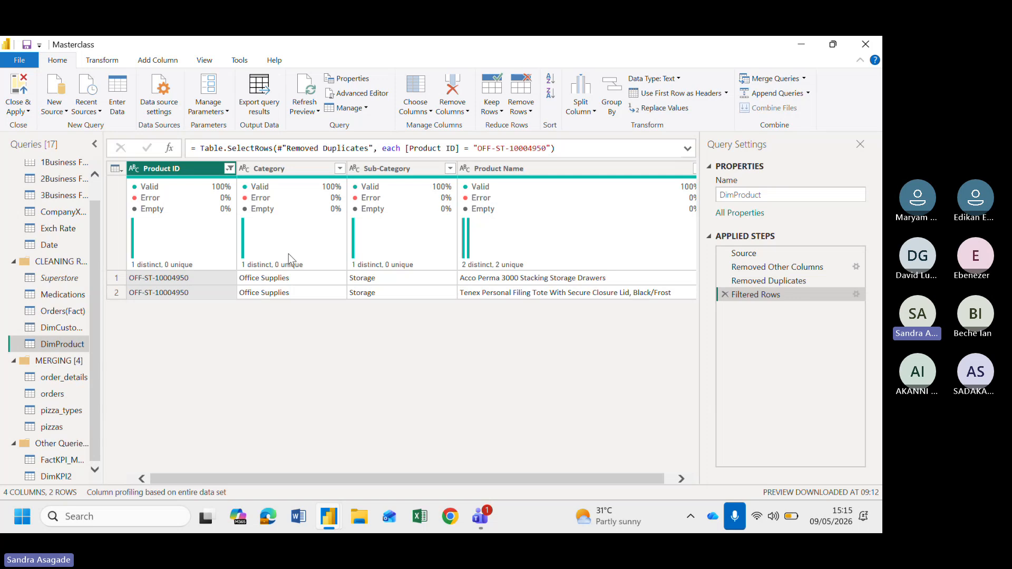
pyautogui.moveTo(289, 254)
pyautogui.click(116, 169)
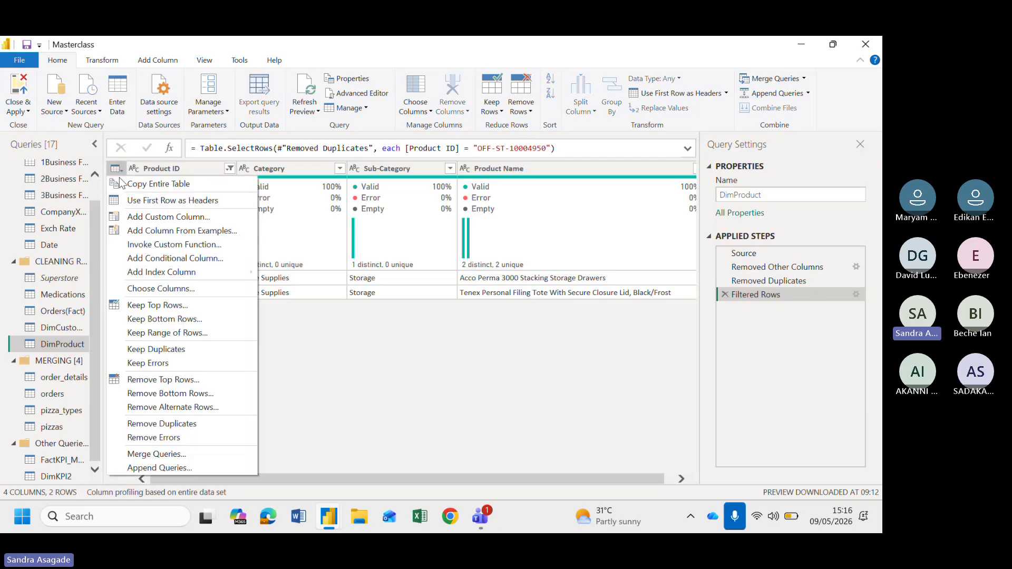
pyautogui.click(303, 392)
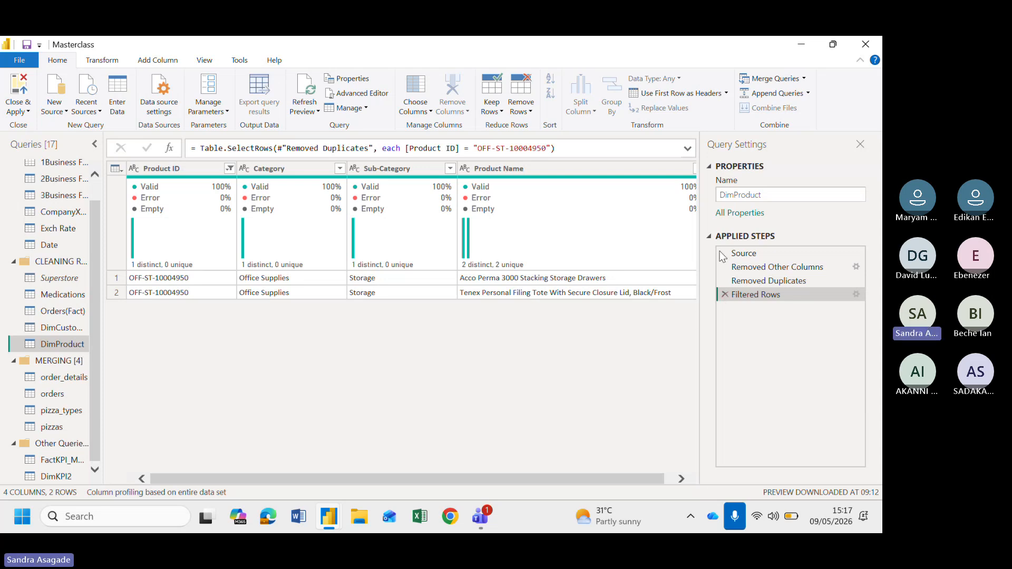
# Delete the Filtered Rows step from the applied steps
pyautogui.click(725, 294)
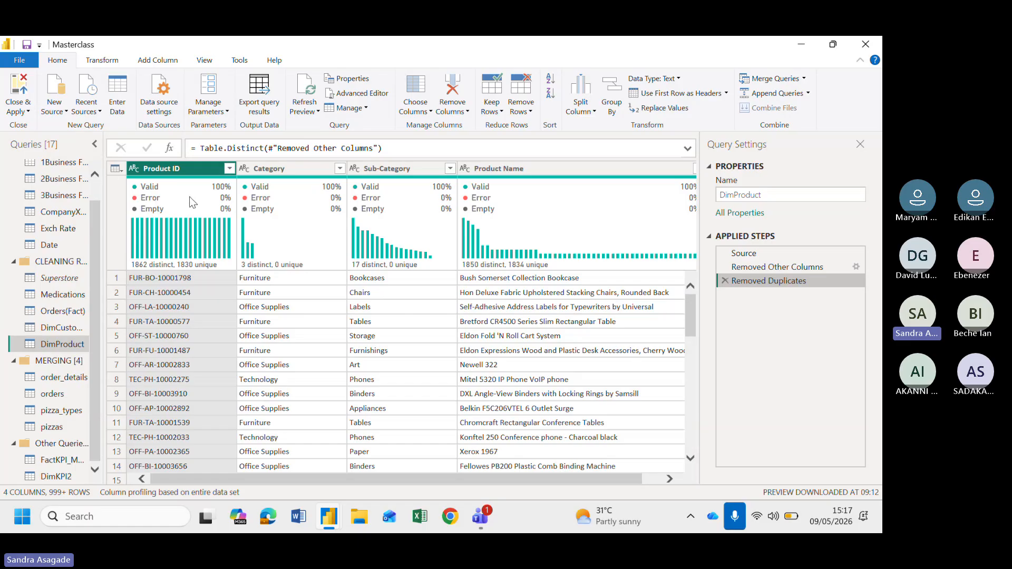
pyautogui.moveTo(197, 188)
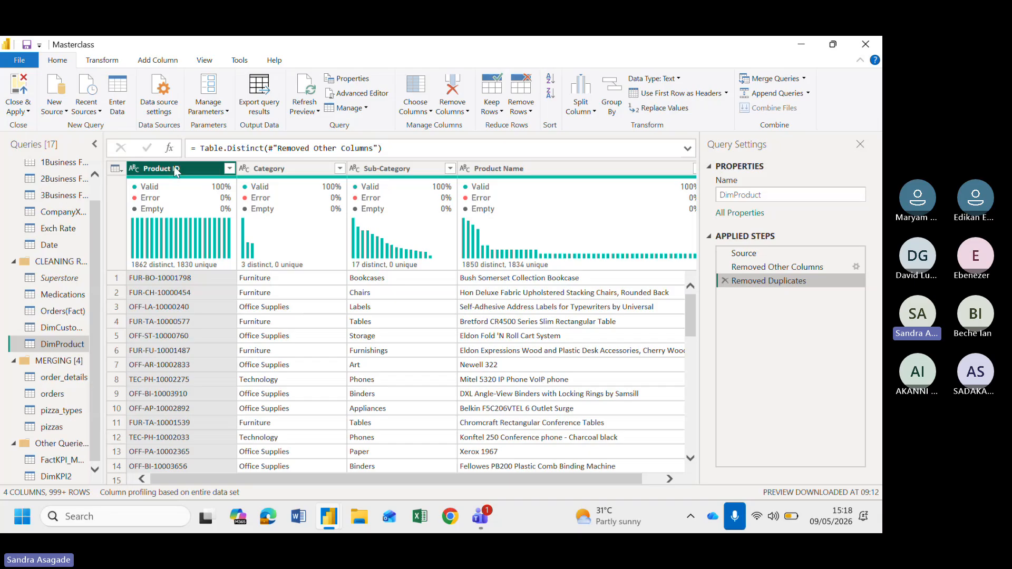
# Switch column profiling to be based on the top 1000 rows
pyautogui.rightClick(184, 168)
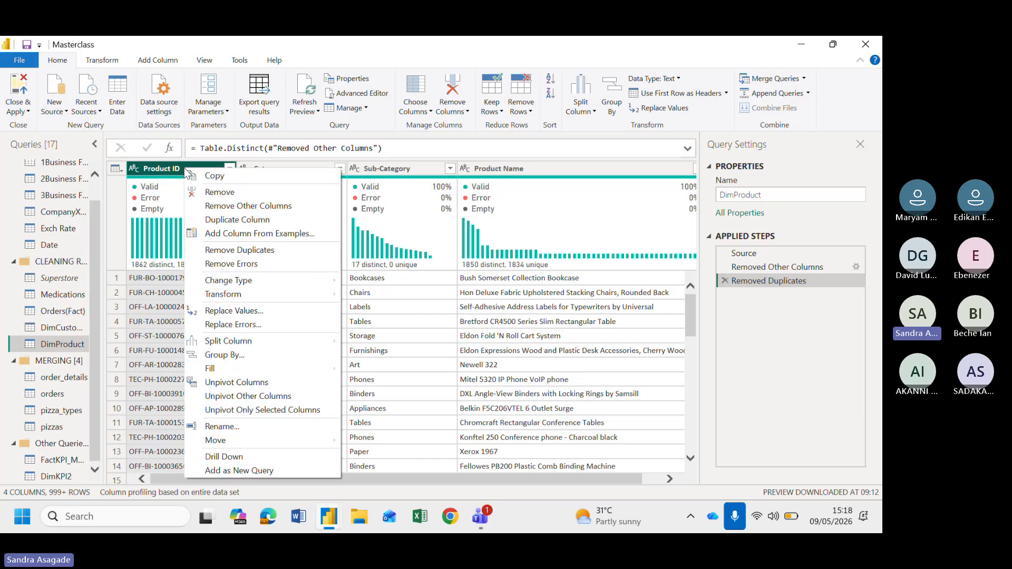
pyautogui.click(797, 419)
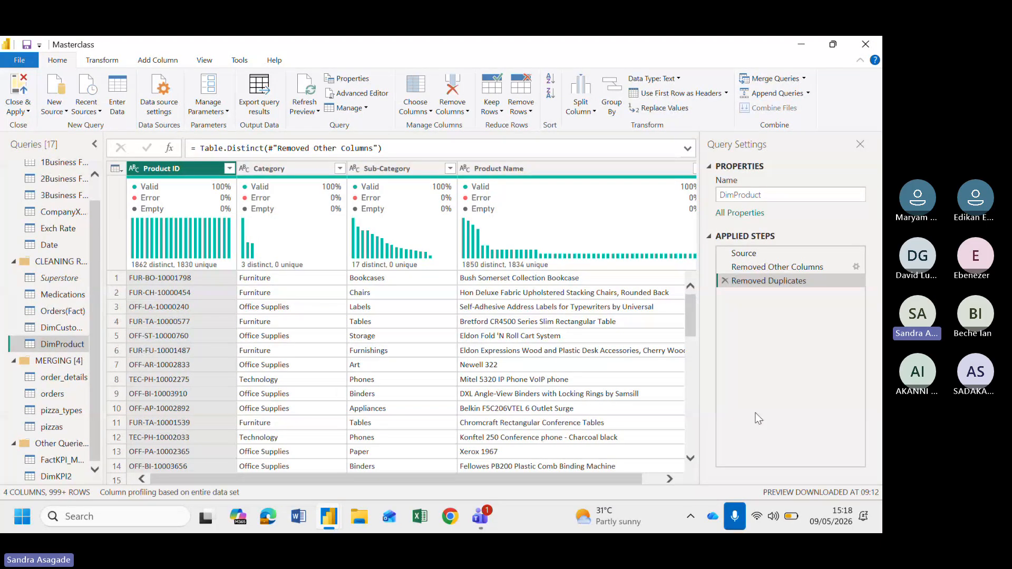
pyautogui.click(179, 495)
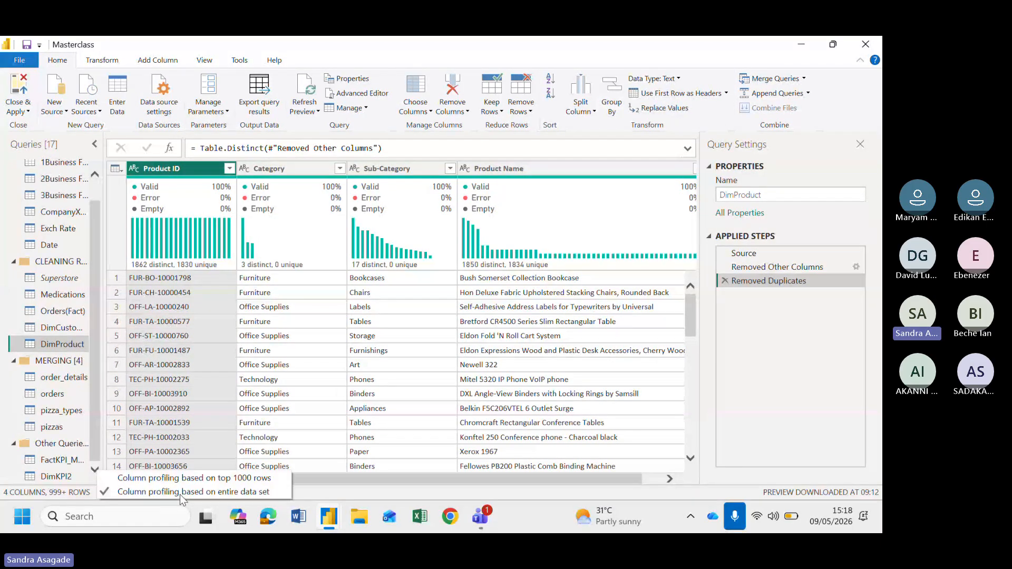
pyautogui.click(205, 478)
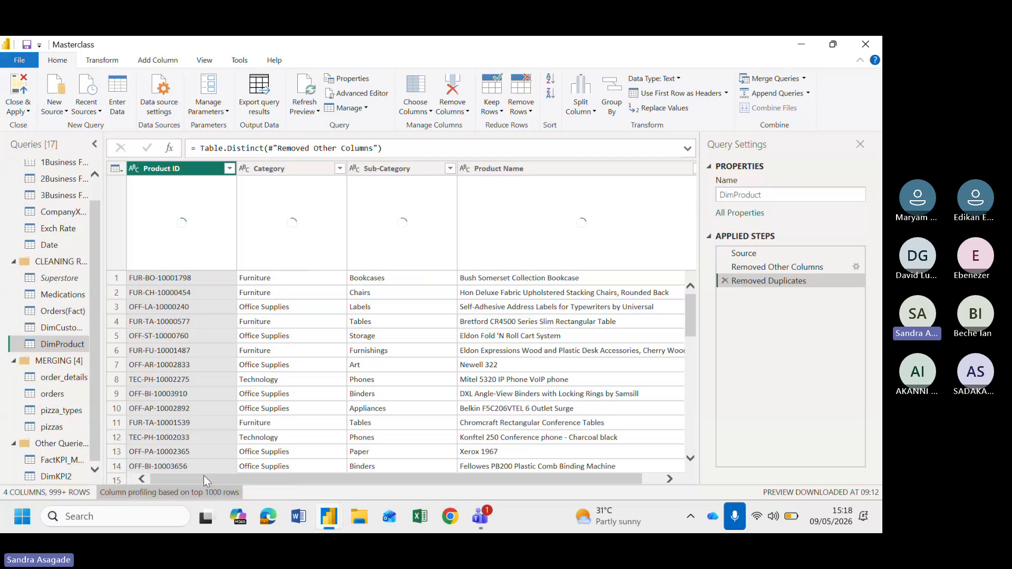
# Duplicate the Product ID column and the Product Name column
pyautogui.rightClick(197, 172)
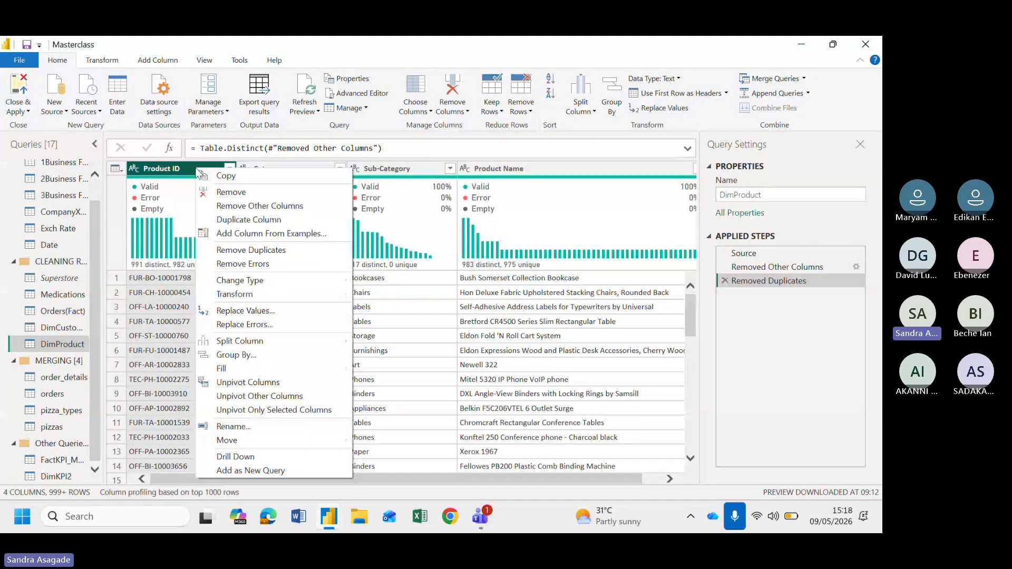
pyautogui.click(258, 221)
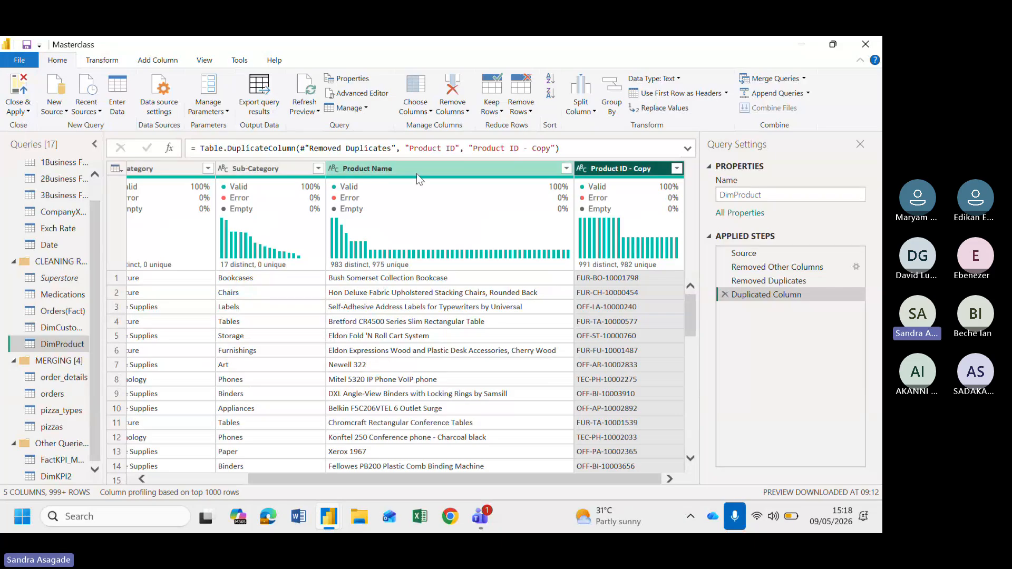
pyautogui.hscroll(-3, 392, 346)
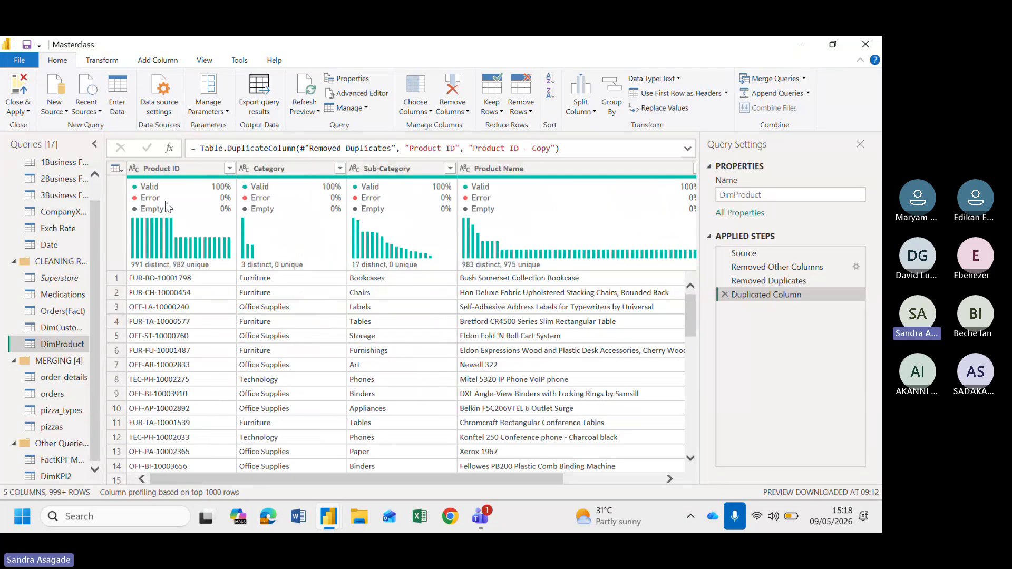
pyautogui.hscroll(3, 394, 379)
pyautogui.hscroll(-3, 393, 378)
pyautogui.hscroll(3, 393, 378)
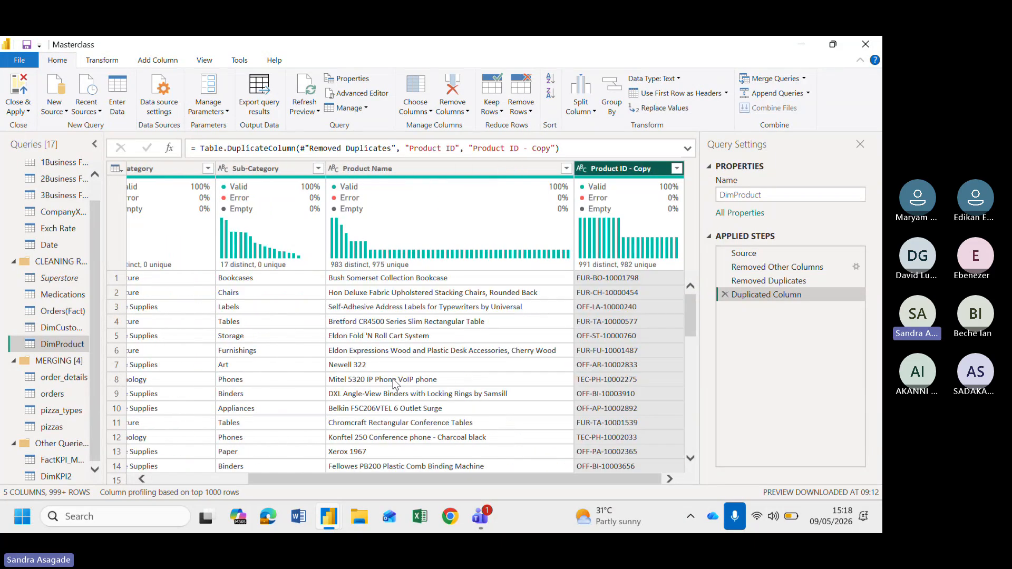
pyautogui.rightClick(398, 169)
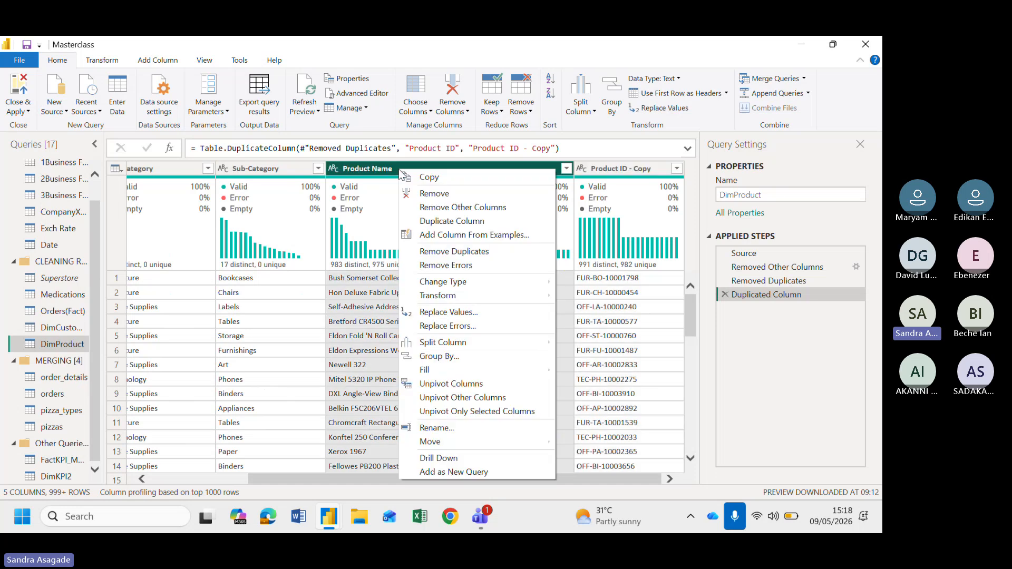
pyautogui.click(456, 223)
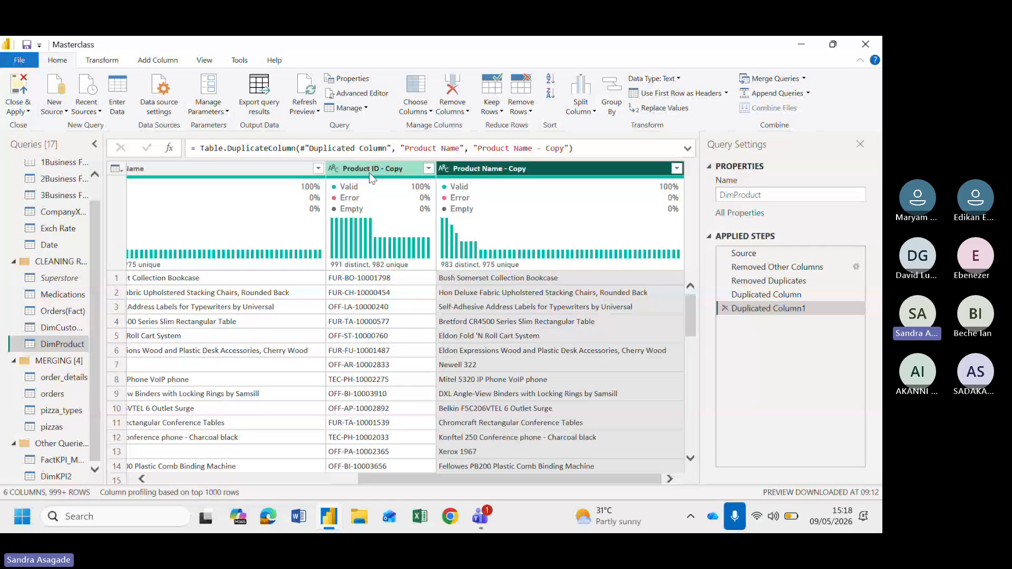
# Merge the Product ID - Copy and Product Name - Copy columns with a custom "-" separator into a new column named ProductKey
pyautogui.click(384, 167)
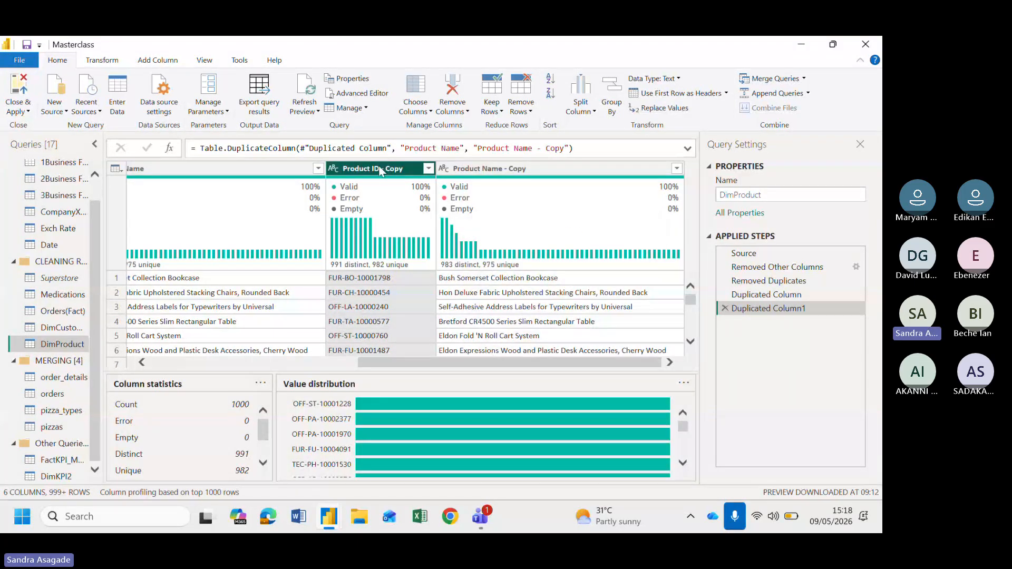
pyautogui.keyDown('ctrl'); pyautogui.click(536, 167); pyautogui.keyUp('ctrl')
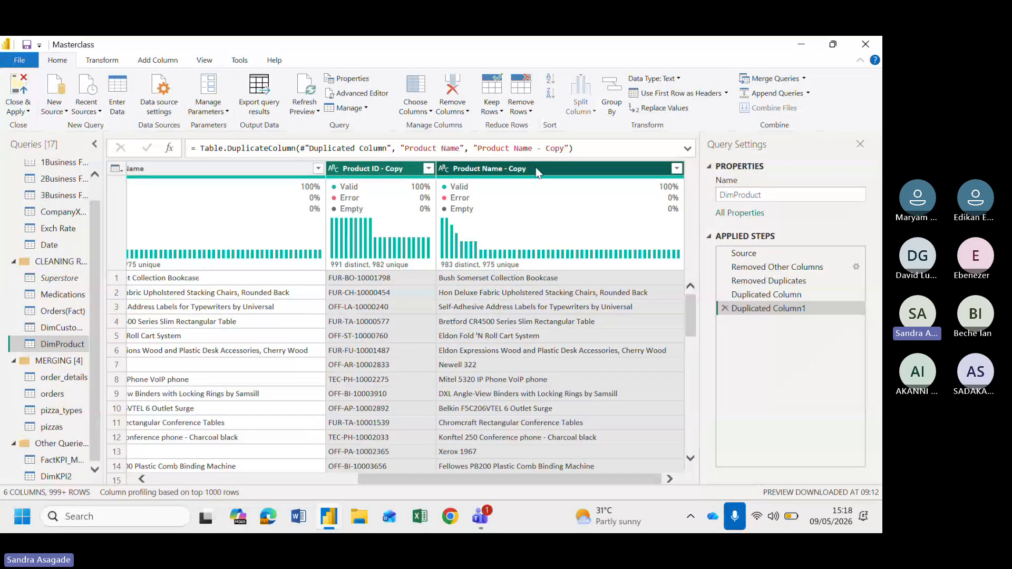
pyautogui.rightClick(535, 167)
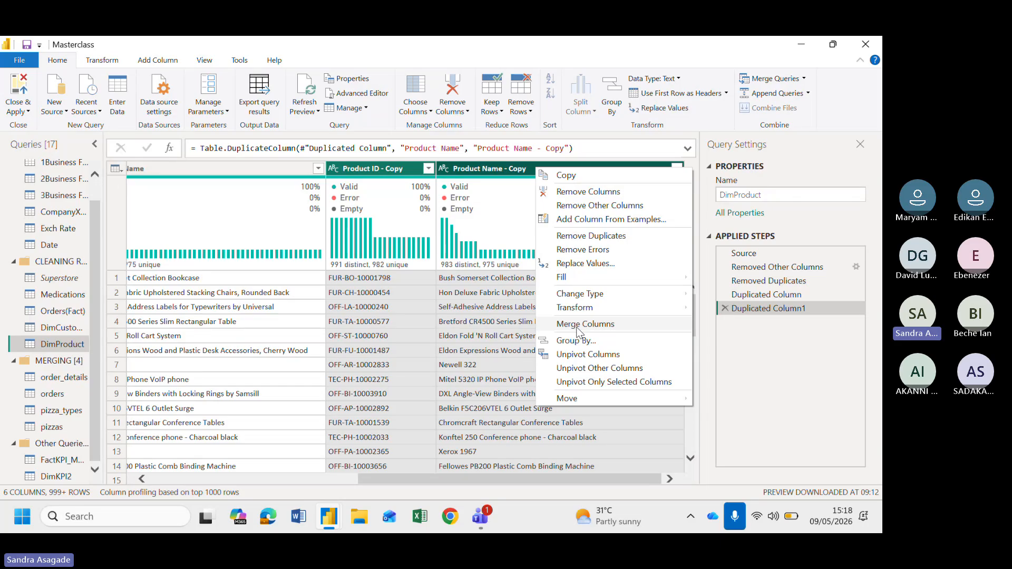
pyautogui.click(577, 325)
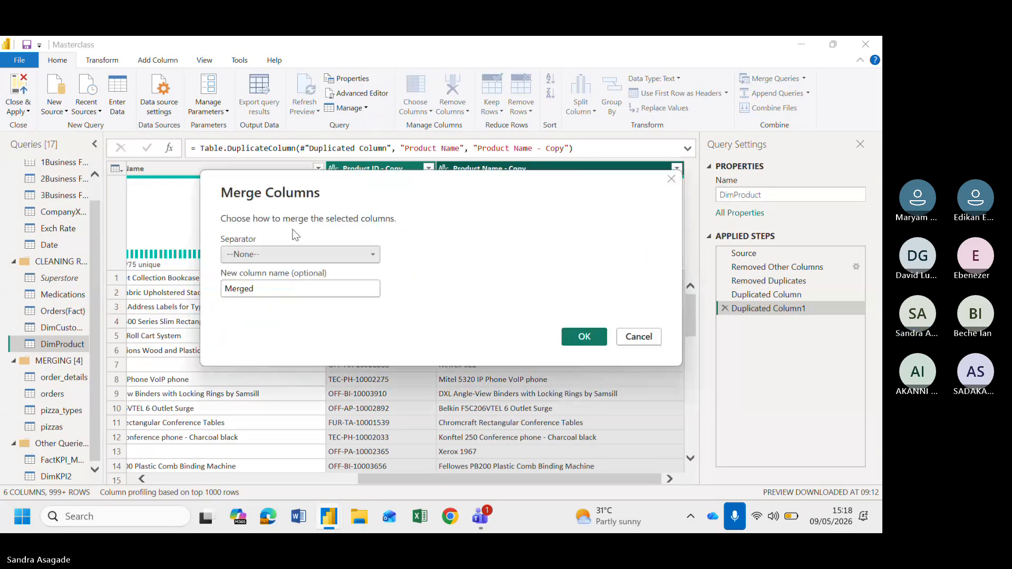
pyautogui.click(261, 258)
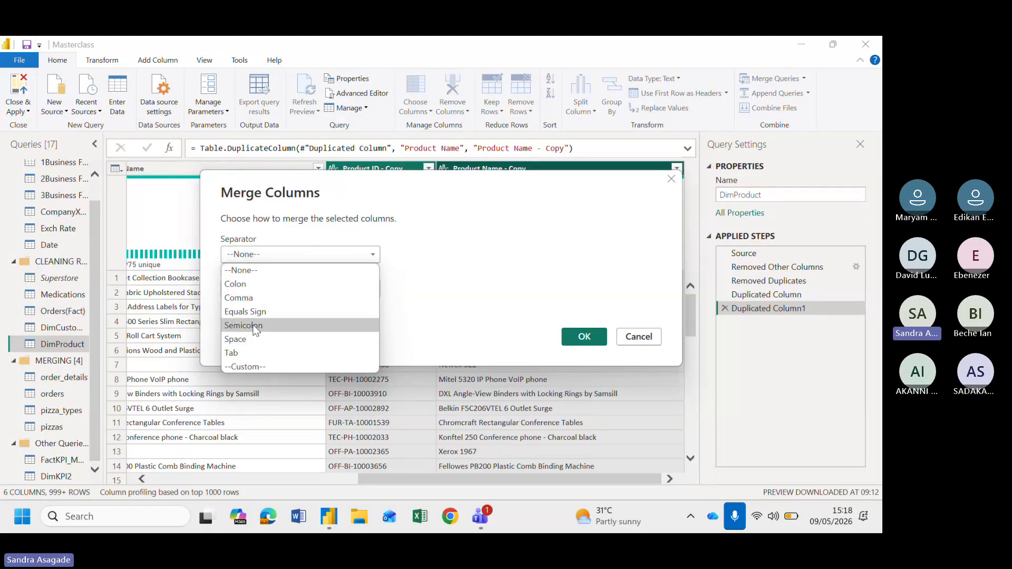
pyautogui.click(246, 366)
pyautogui.click(240, 280)
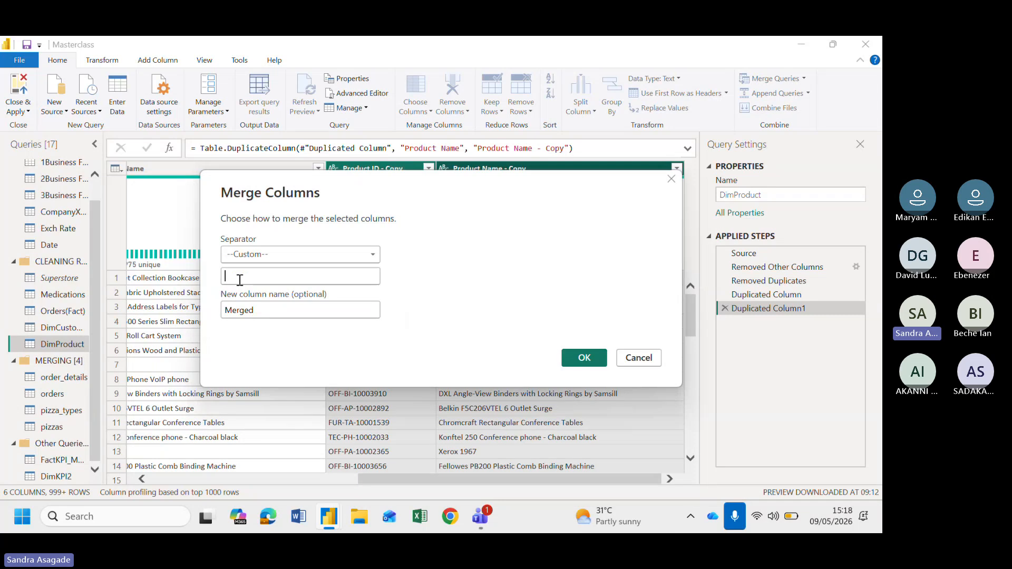
pyautogui.write('-')
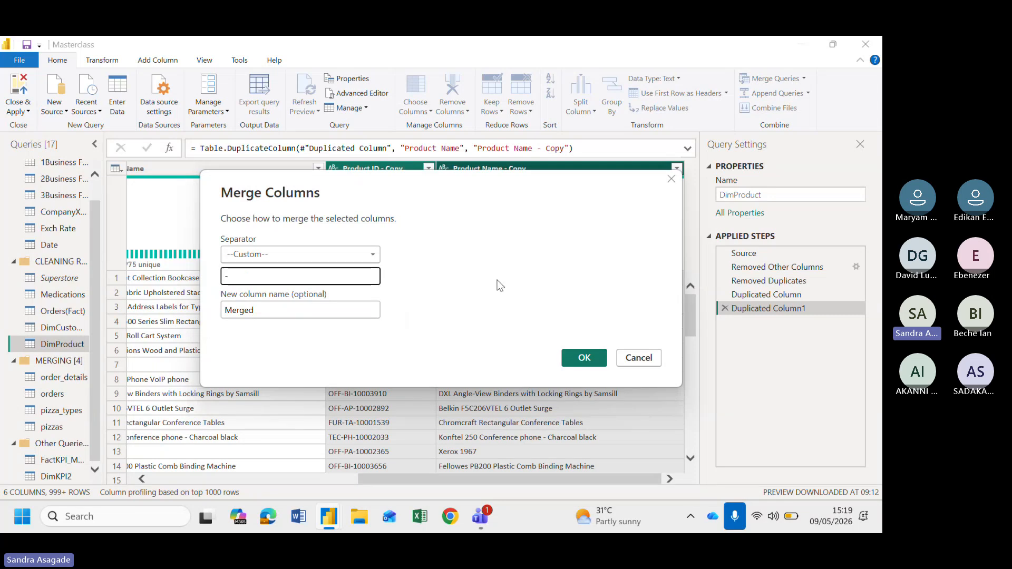
pyautogui.moveTo(267, 309); pyautogui.dragTo(182, 316)
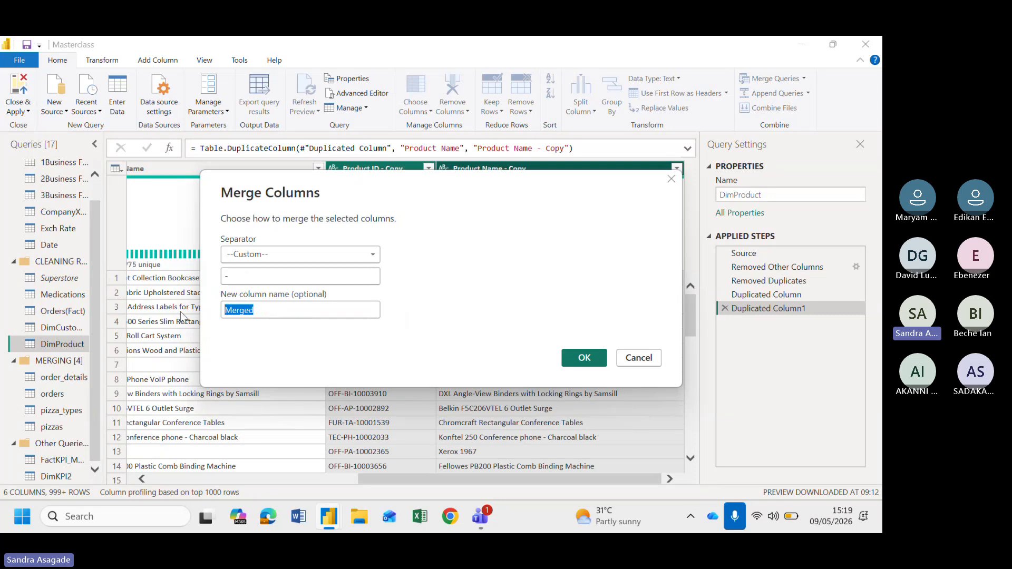
pyautogui.write('Pro')
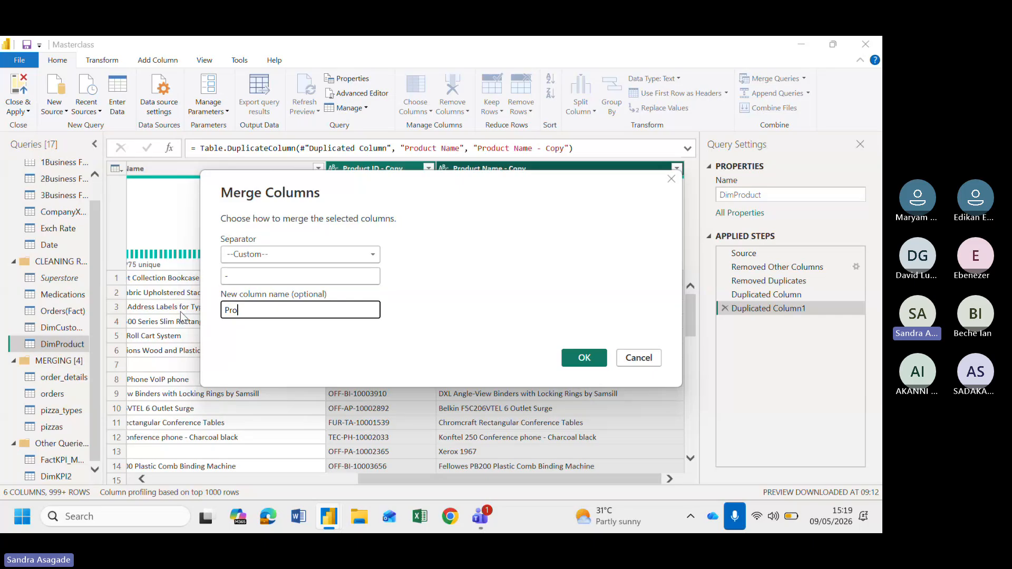
pyautogui.write('ductKey')
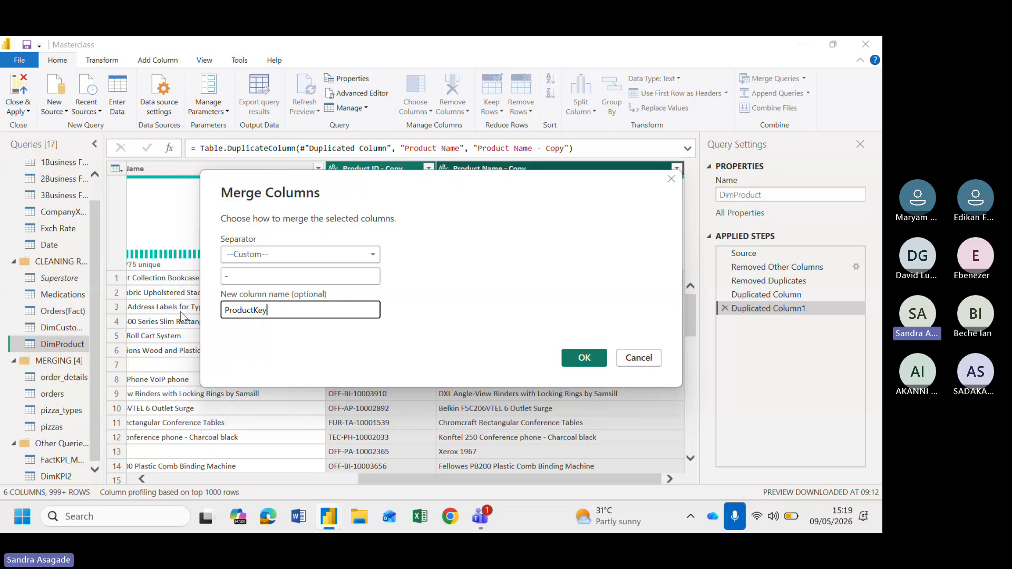
pyautogui.click(591, 361)
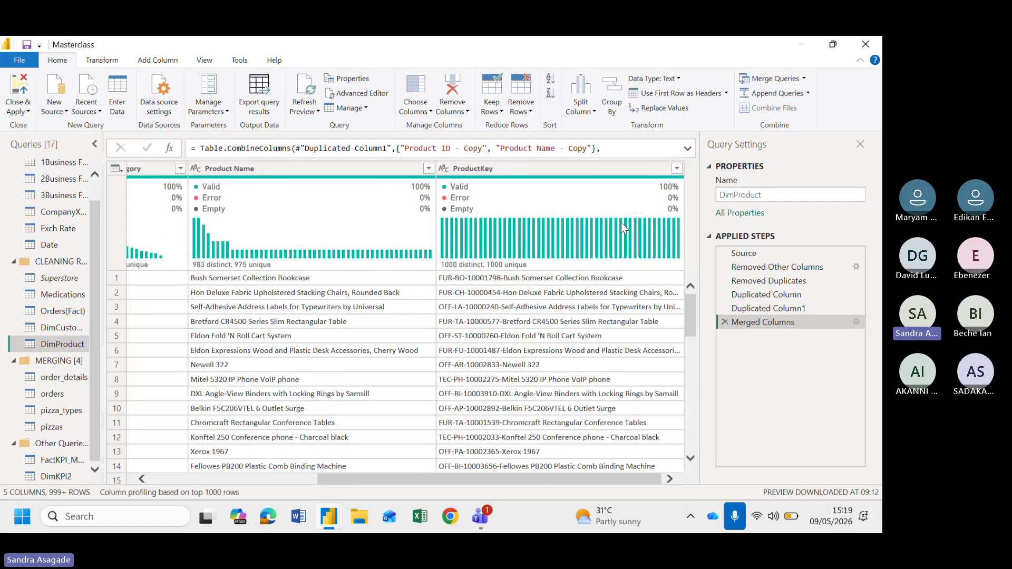
# Move the ProductKey column to the beginning of the DimProduct table
pyautogui.hscroll(-5, 318, 330)
pyautogui.click(132, 165)
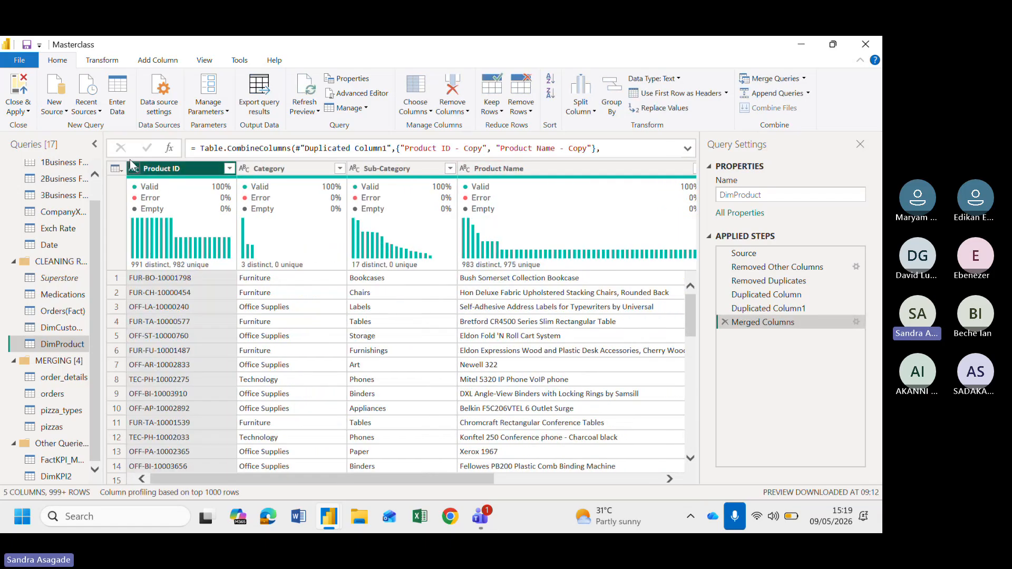
pyautogui.hscroll(5, 522, 201)
pyautogui.click(515, 166)
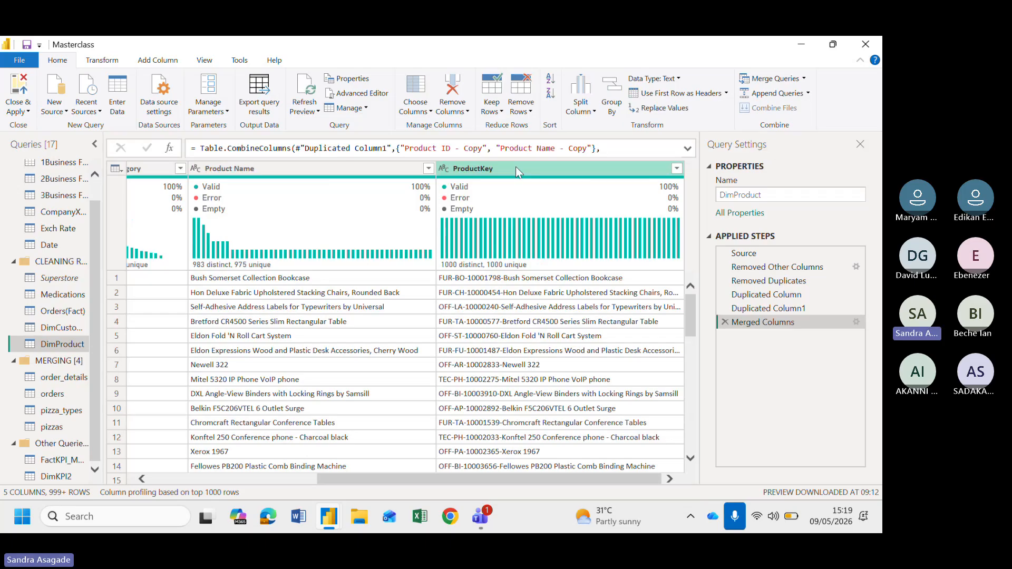
pyautogui.rightClick(516, 167)
pyautogui.moveTo(566, 438)
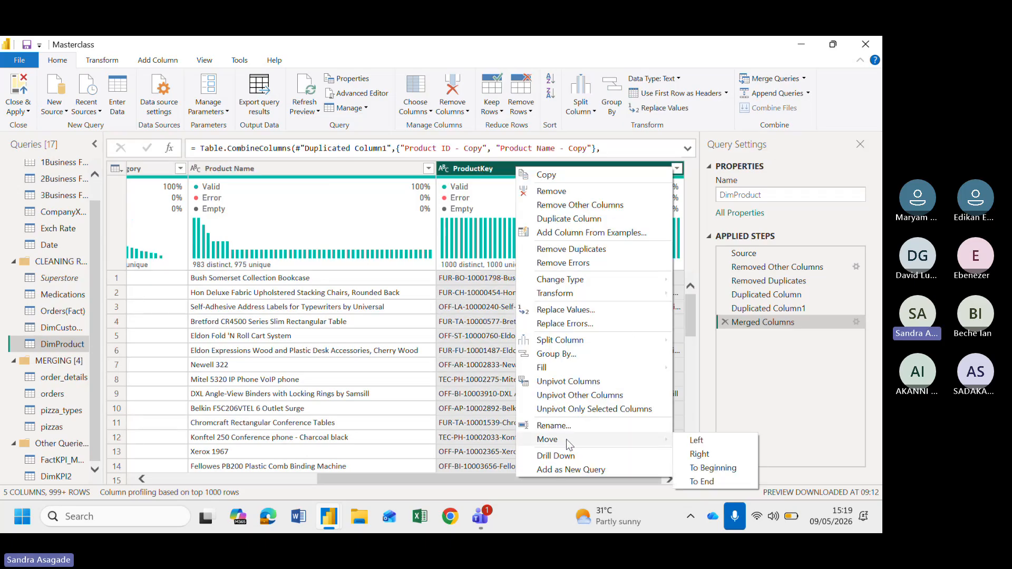
pyautogui.click(698, 468)
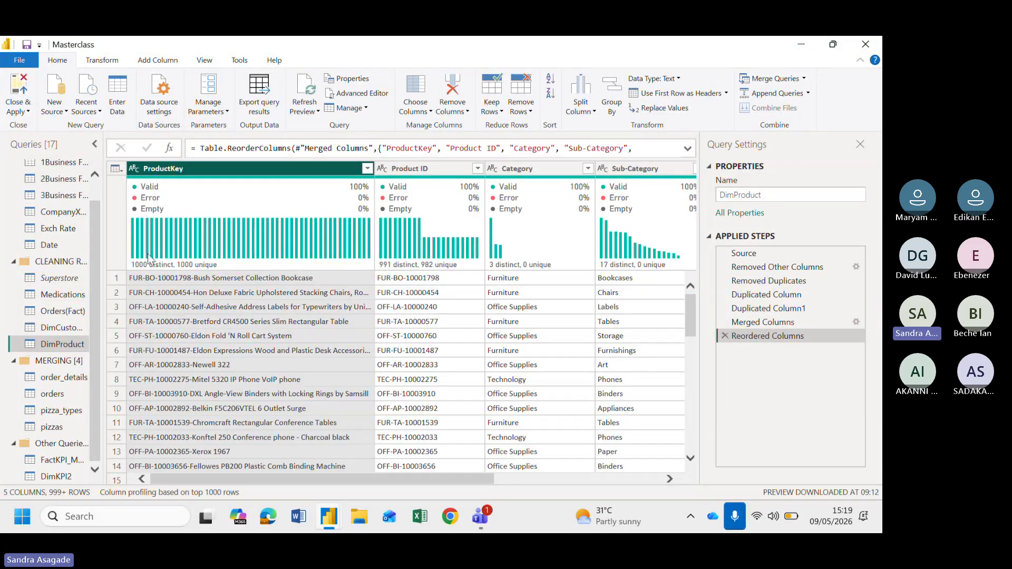
# Switch column profiling to be based on the entire data set
pyautogui.moveTo(149, 258)
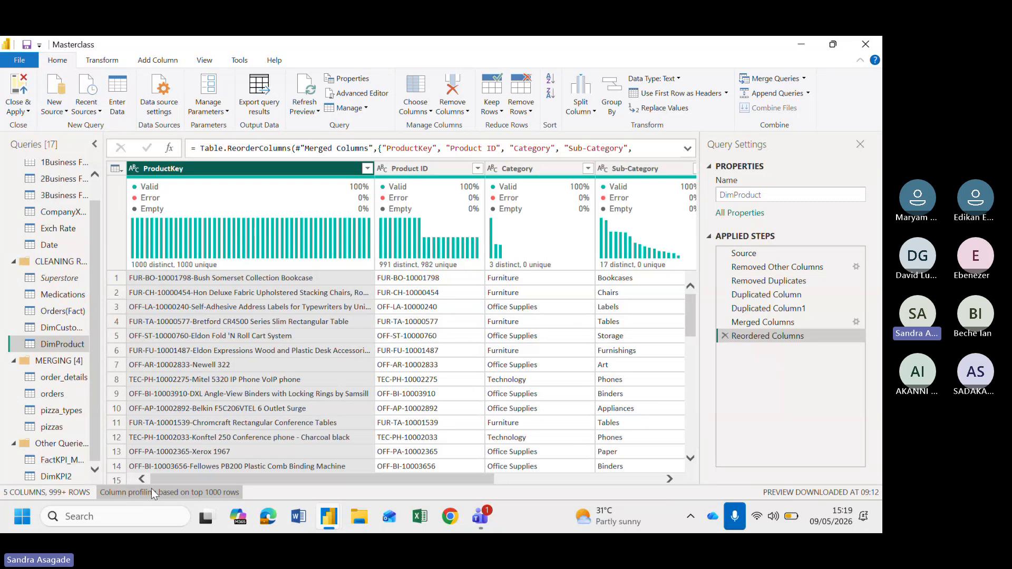
pyautogui.click(168, 493)
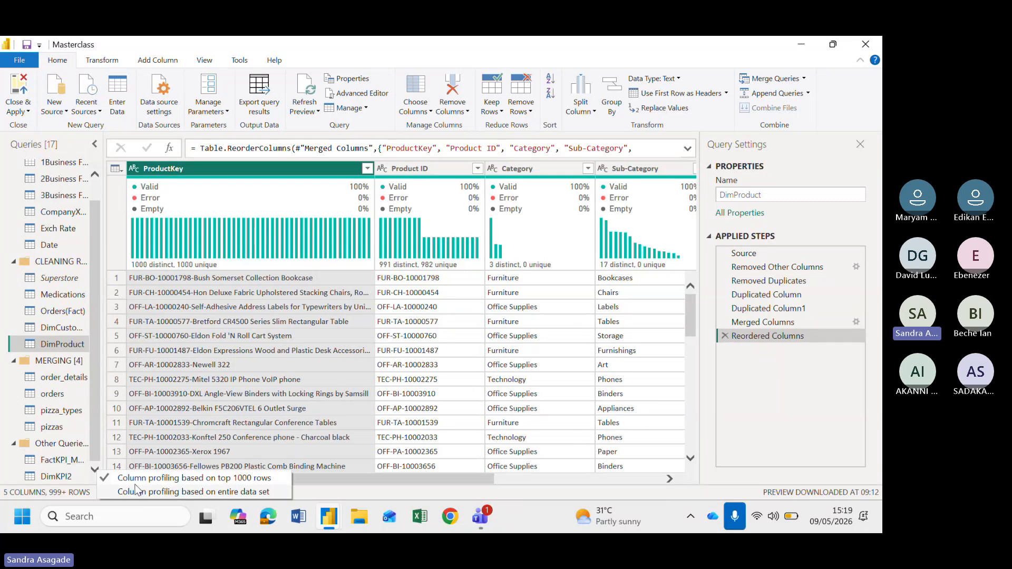
pyautogui.click(186, 491)
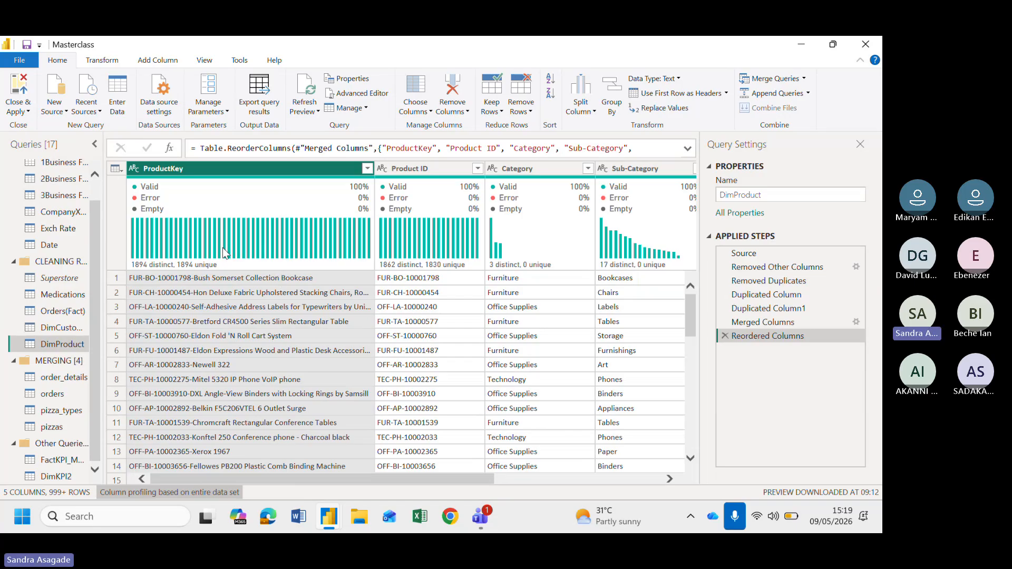
pyautogui.moveTo(138, 273)
pyautogui.hscroll(5, 571, 320)
pyautogui.hscroll(-5, 571, 320)
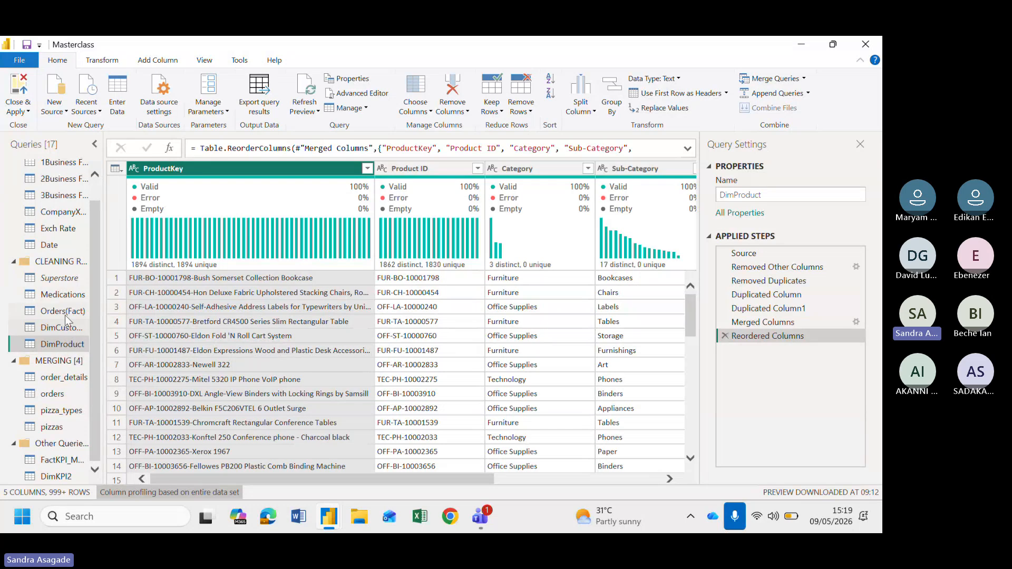
# Create a reference query of Superstore and name it DimLocation
pyautogui.rightClick(66, 277)
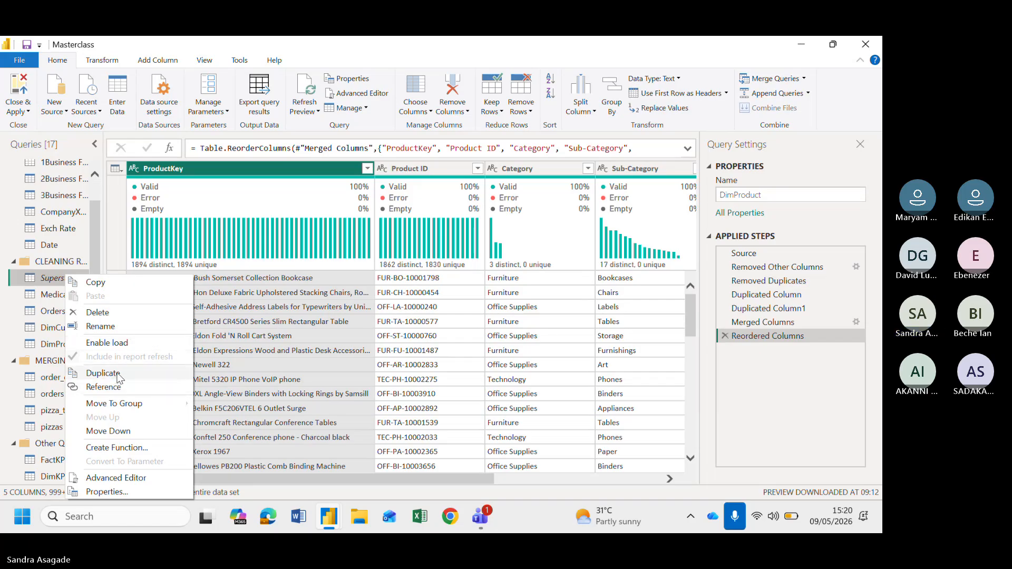
pyautogui.click(107, 388)
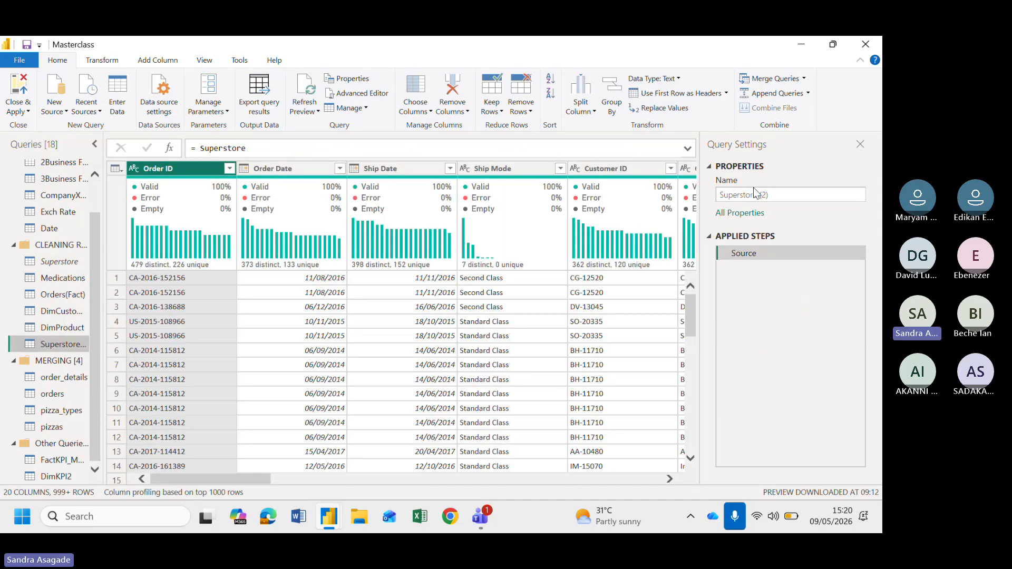
pyautogui.click(775, 195)
pyautogui.write('Location')
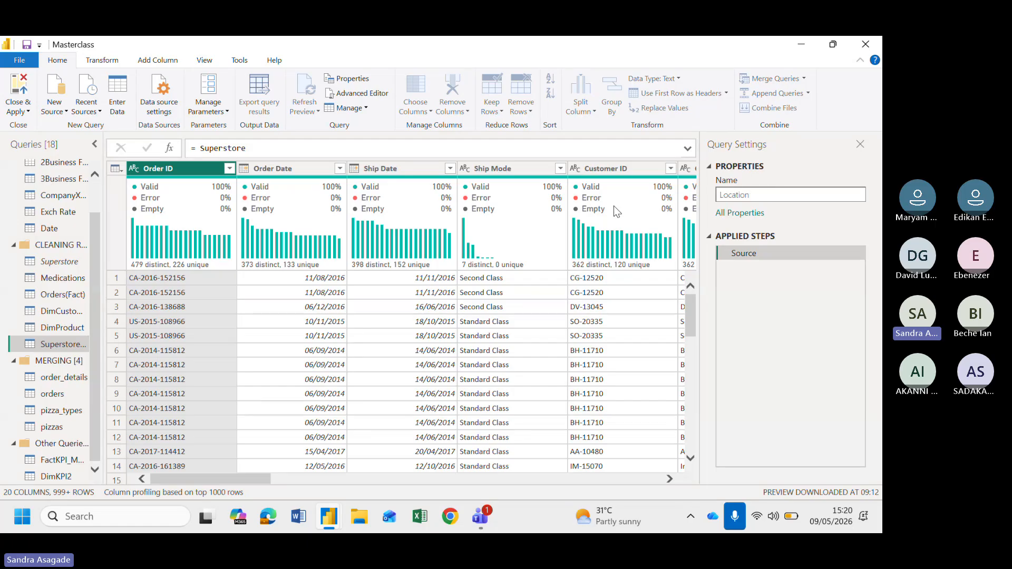
pyautogui.press('BackSpace')
pyautogui.press('BackSpace')
pyautogui.press('BackSpace')
pyautogui.press('BackSpace')
pyautogui.press('BackSpace')
pyautogui.press('BackSpace')
pyautogui.press('BackSpace')
pyautogui.press('BackSpace')
pyautogui.write('DimLocation')
pyautogui.press('Return')
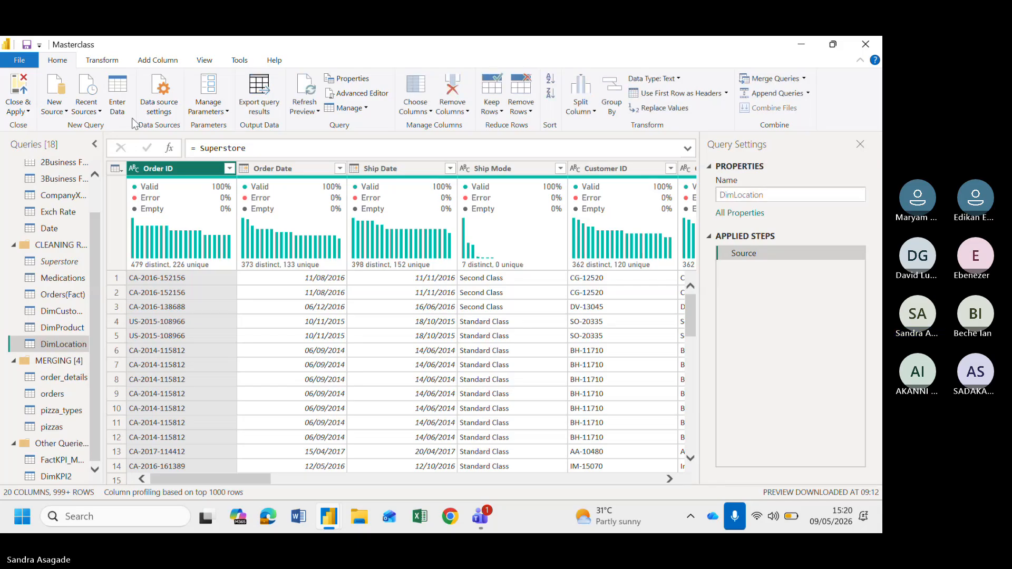
# Keep only the Country, City, State, Postal Code and Region columns in DimLocation
pyautogui.click(115, 169)
pyautogui.click(144, 289)
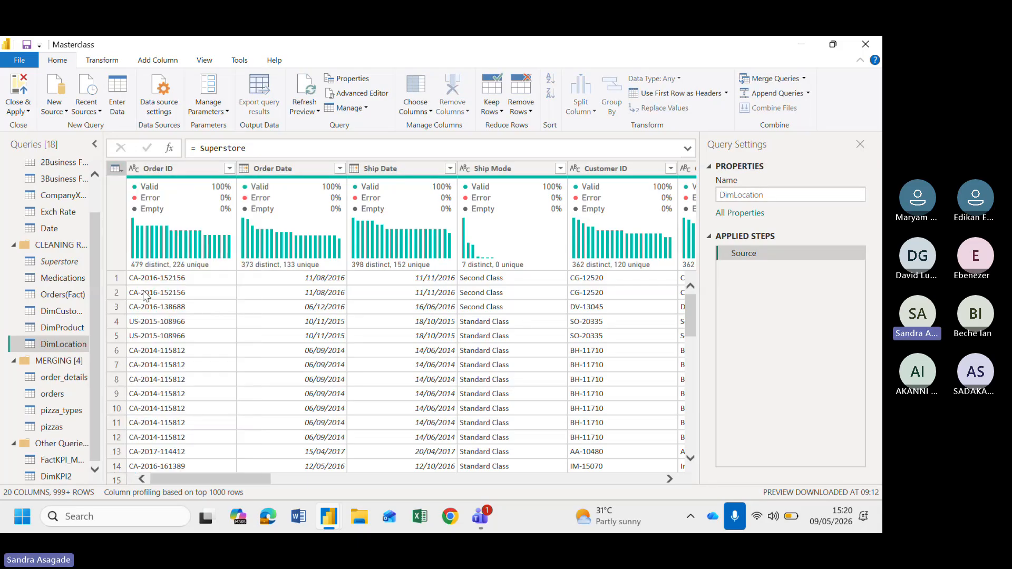
pyautogui.click(353, 148)
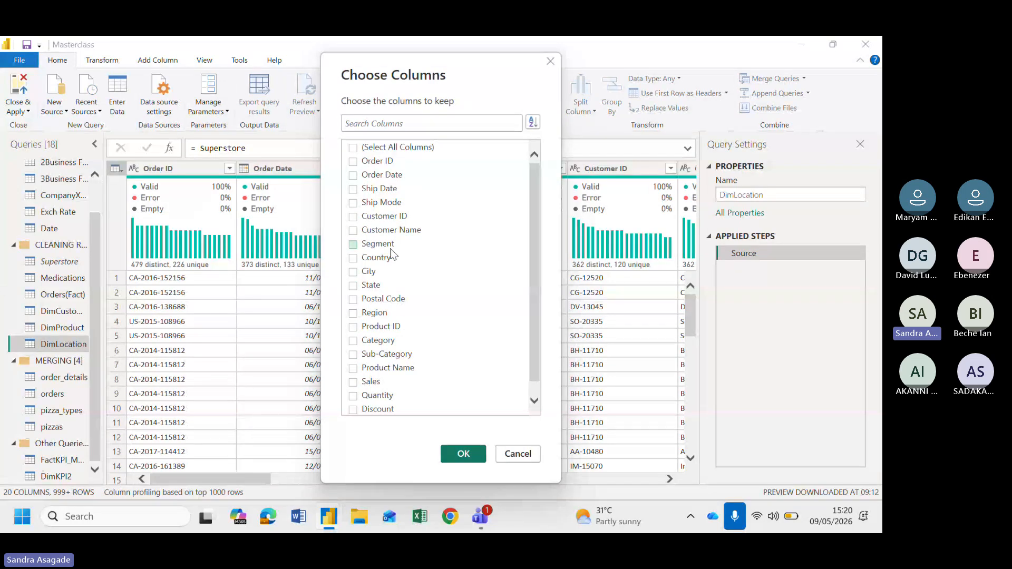
pyautogui.scroll(-1, 363, 304)
pyautogui.click(366, 292)
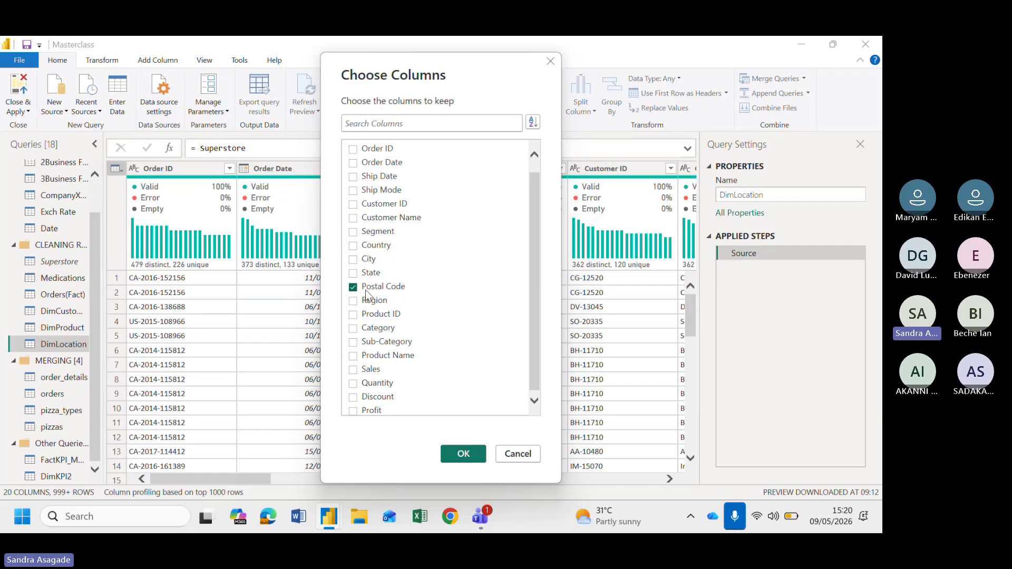
pyautogui.click(367, 305)
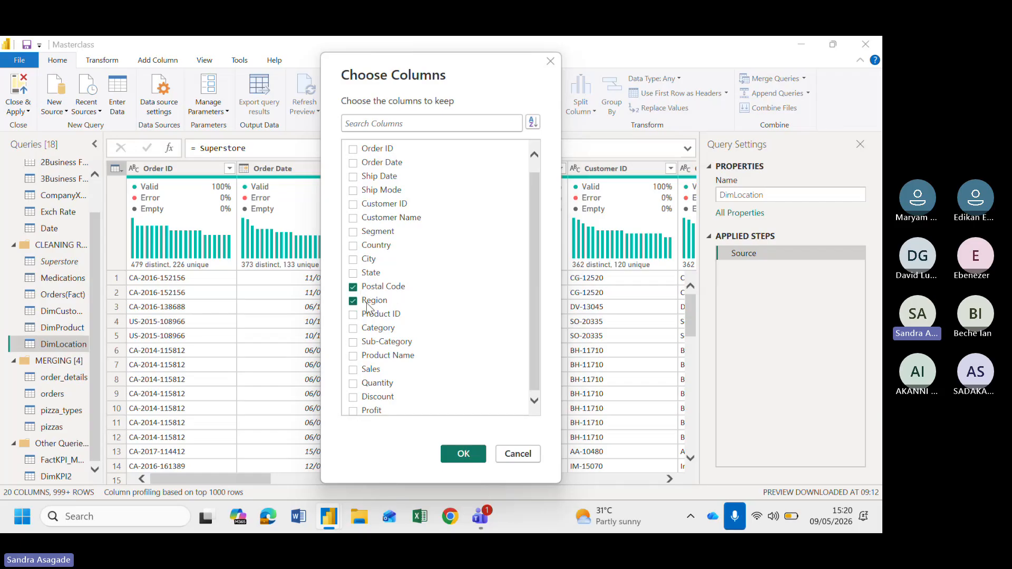
pyautogui.click(356, 271)
pyautogui.click(356, 260)
pyautogui.click(356, 247)
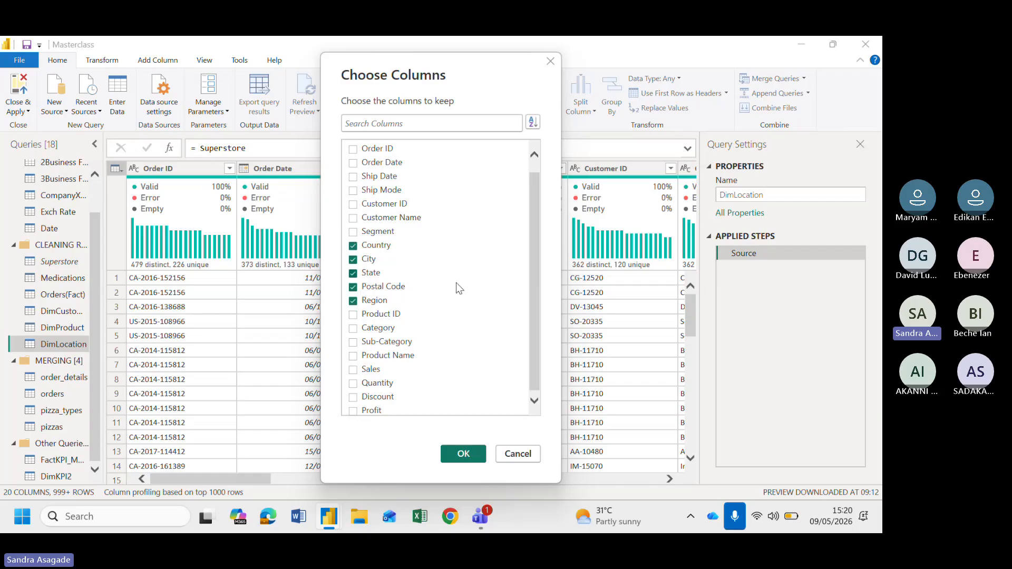
pyautogui.click(463, 454)
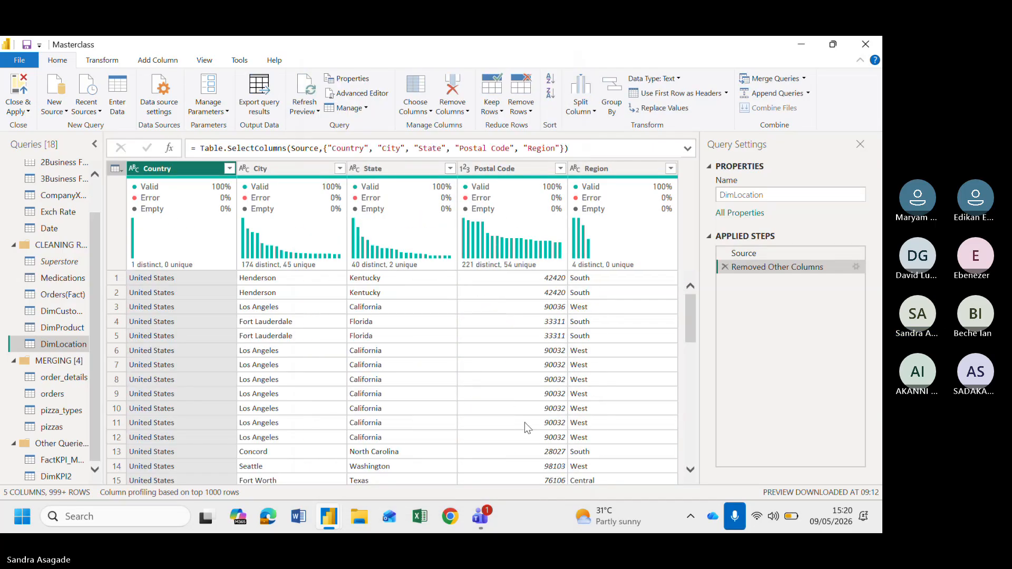
# Remove the Country column from DimLocation
pyautogui.scroll(-5, 215, 339)
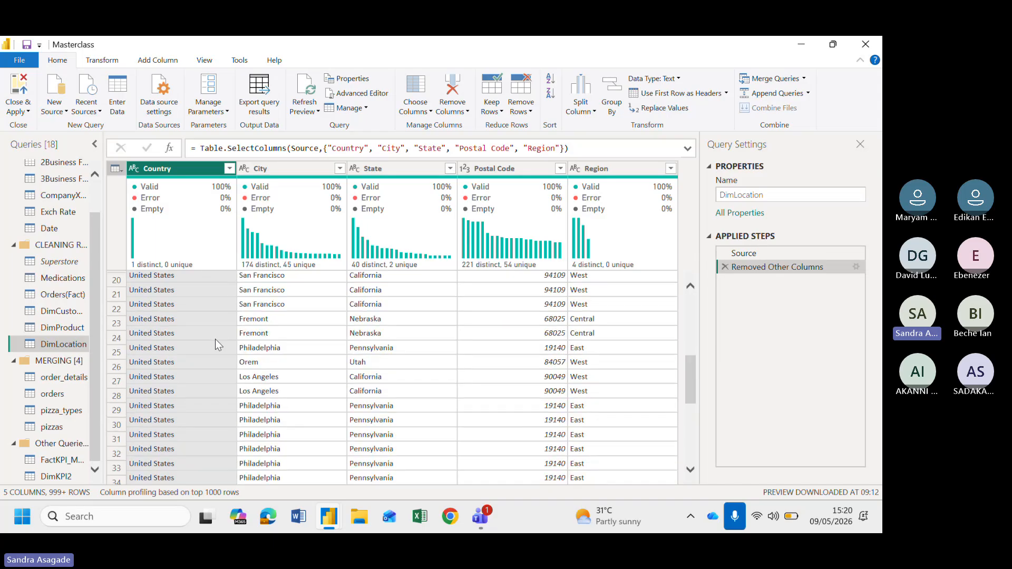
pyautogui.scroll(5, 215, 340)
pyautogui.click(229, 168)
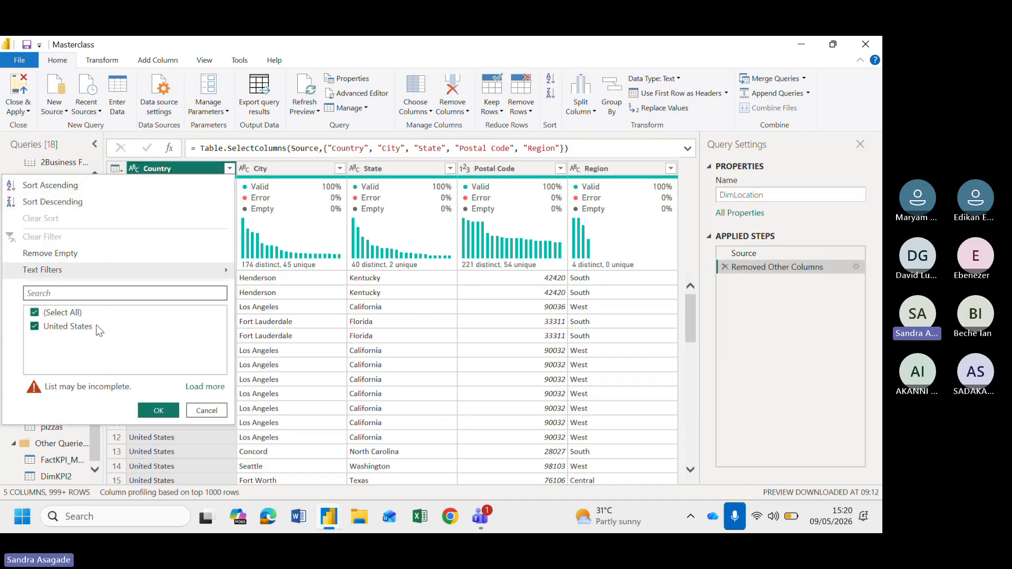
pyautogui.rightClick(198, 167)
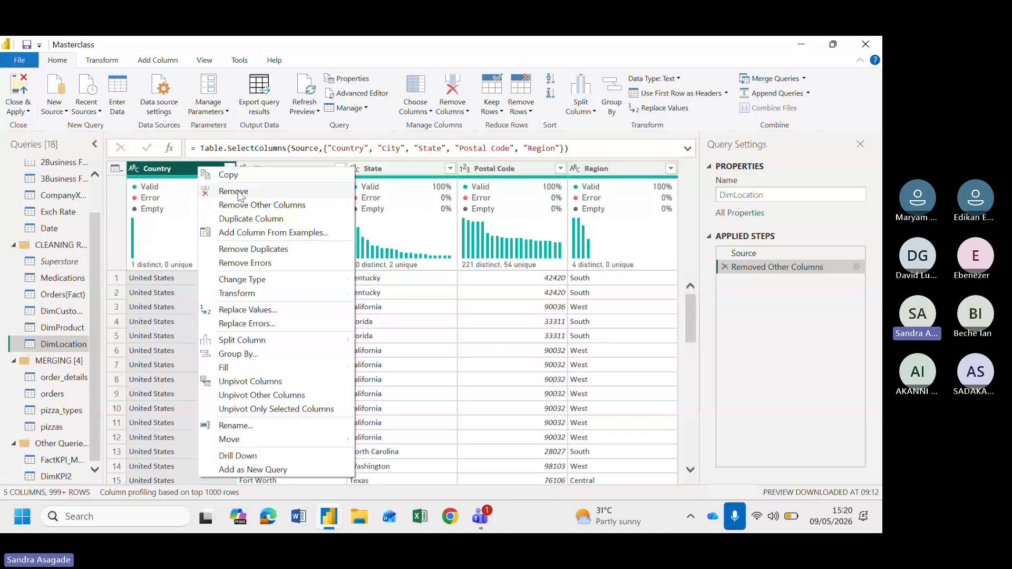
pyautogui.click(239, 193)
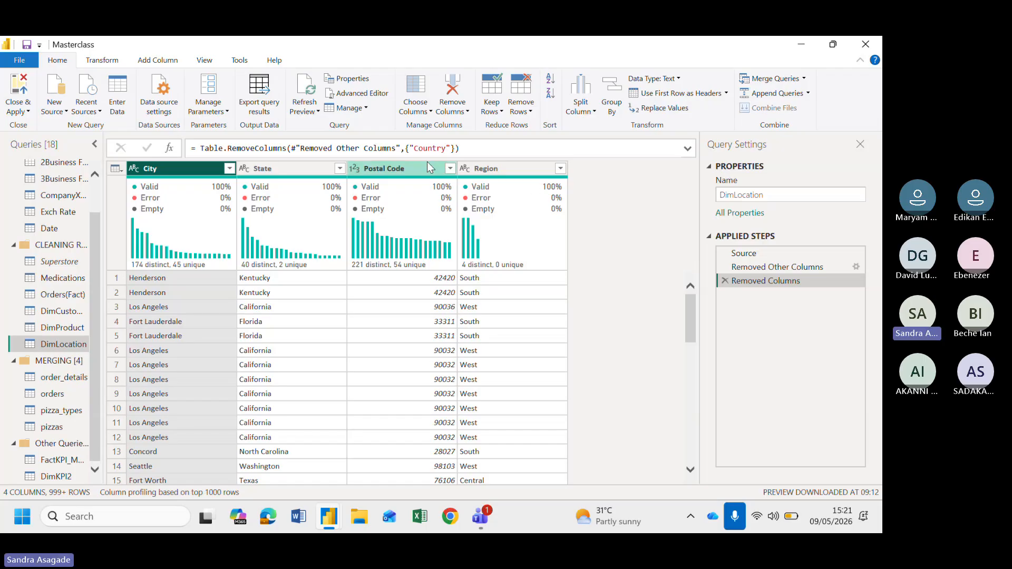
# Remove duplicate rows from DimLocation and move the Postal Code column to the first position
pyautogui.click(116, 169)
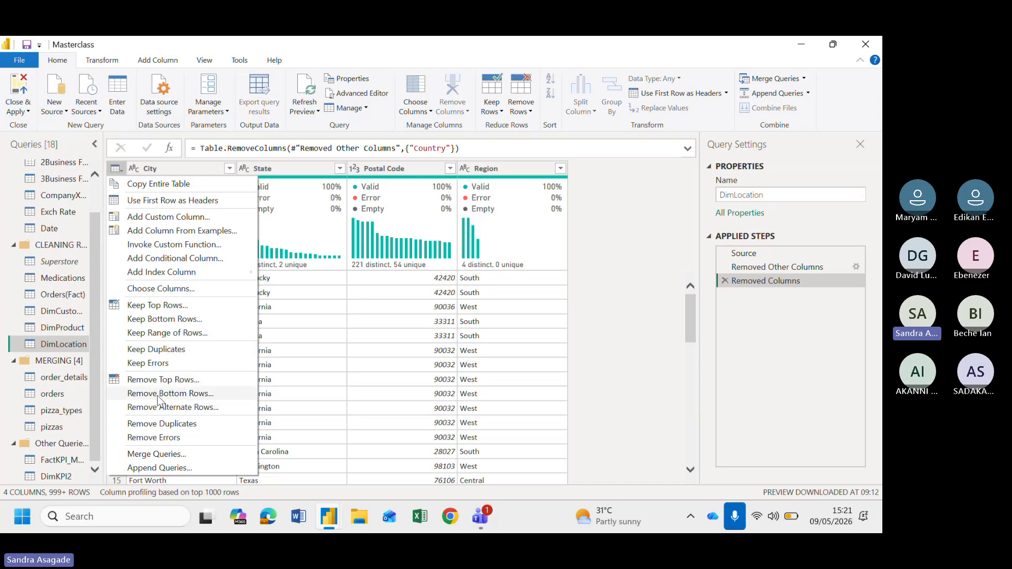
pyautogui.click(162, 424)
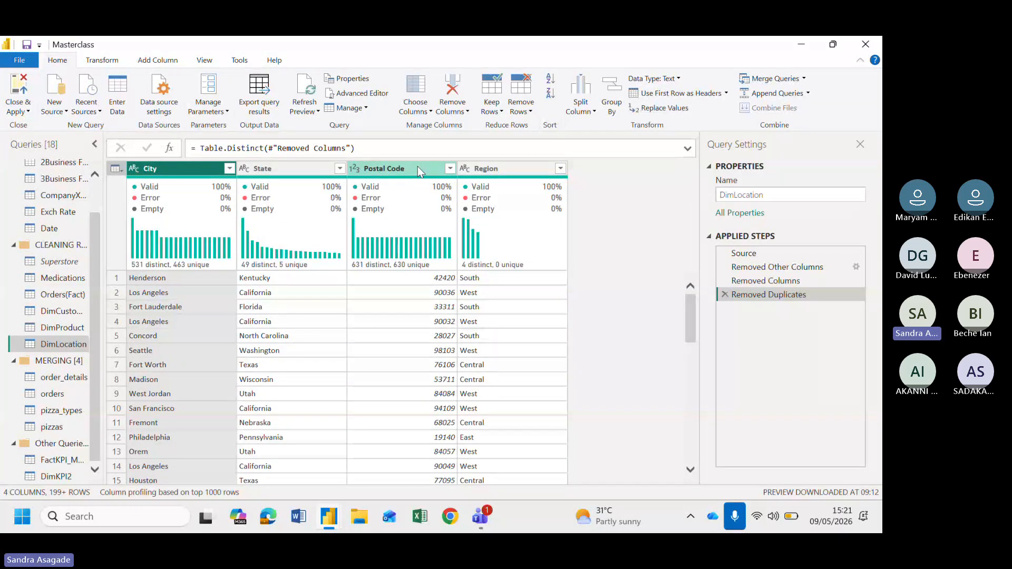
pyautogui.moveTo(417, 166); pyautogui.dragTo(244, 174)
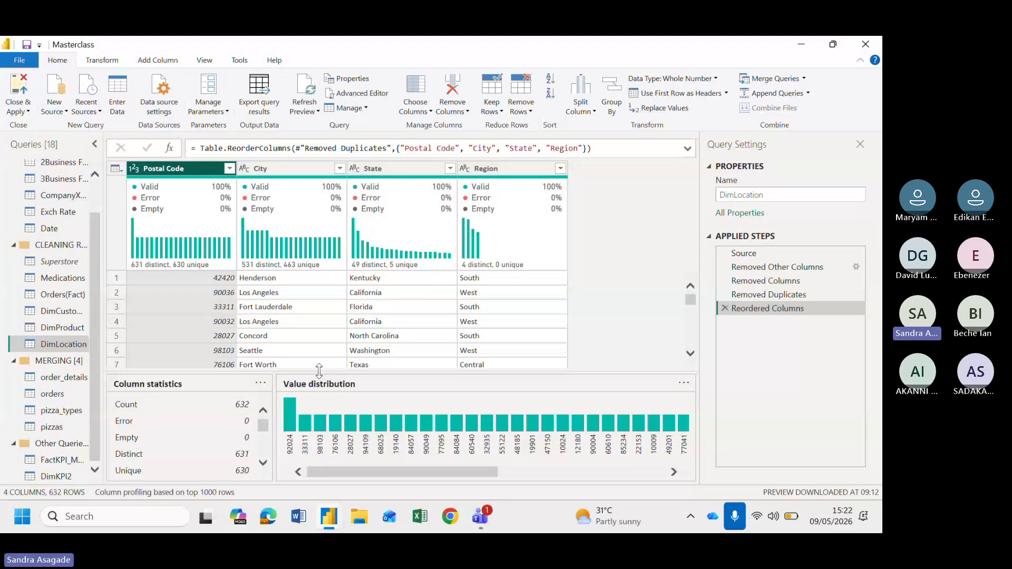
# Filter the Postal Code column to 92024 to inspect its repeated entries, then delete the filter step
pyautogui.moveTo(319, 371); pyautogui.dragTo(326, 258)
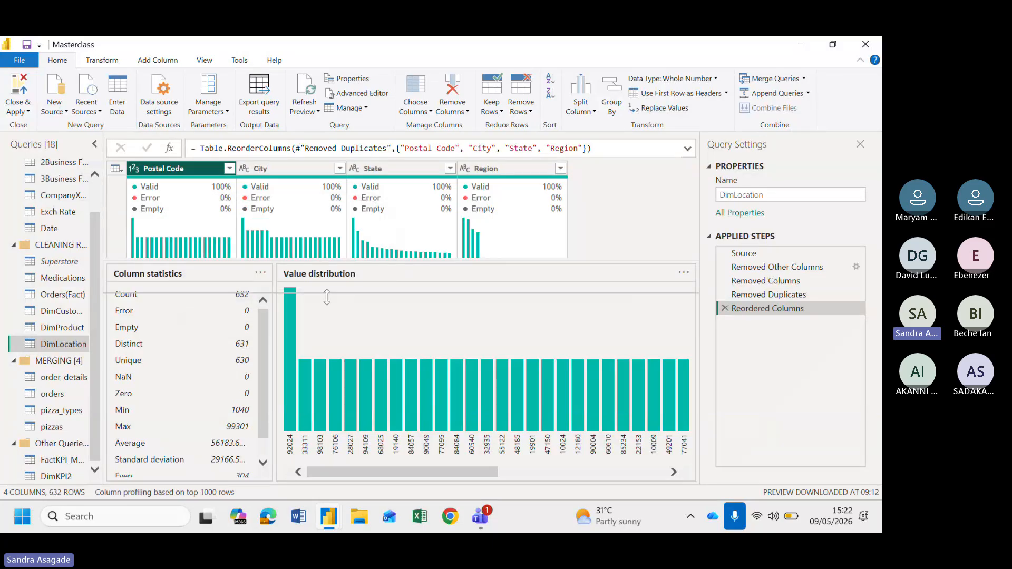
pyautogui.moveTo(337, 360); pyautogui.dragTo(335, 363)
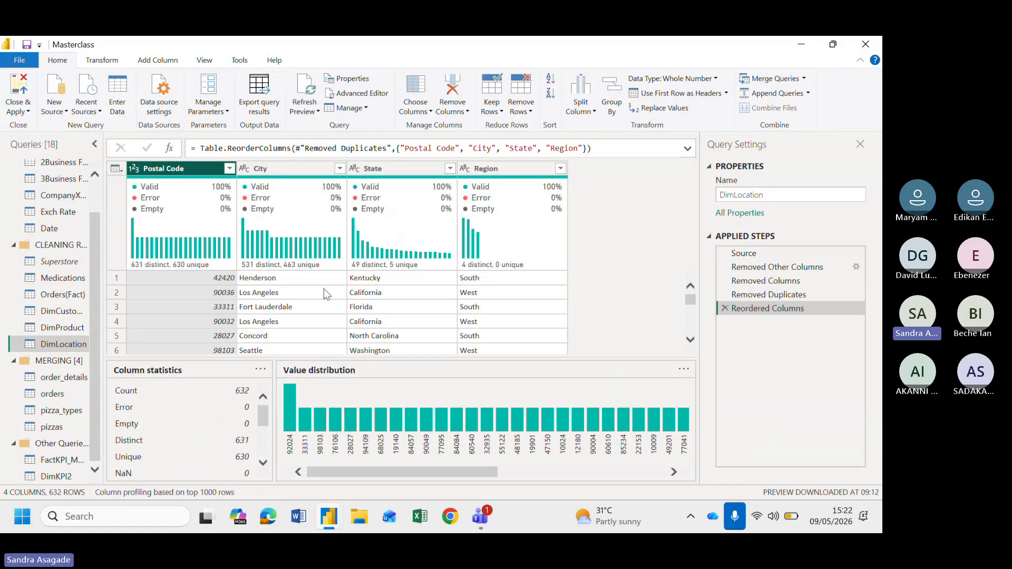
pyautogui.scroll(1, 333, 293)
pyautogui.click(230, 168)
pyautogui.click(61, 290)
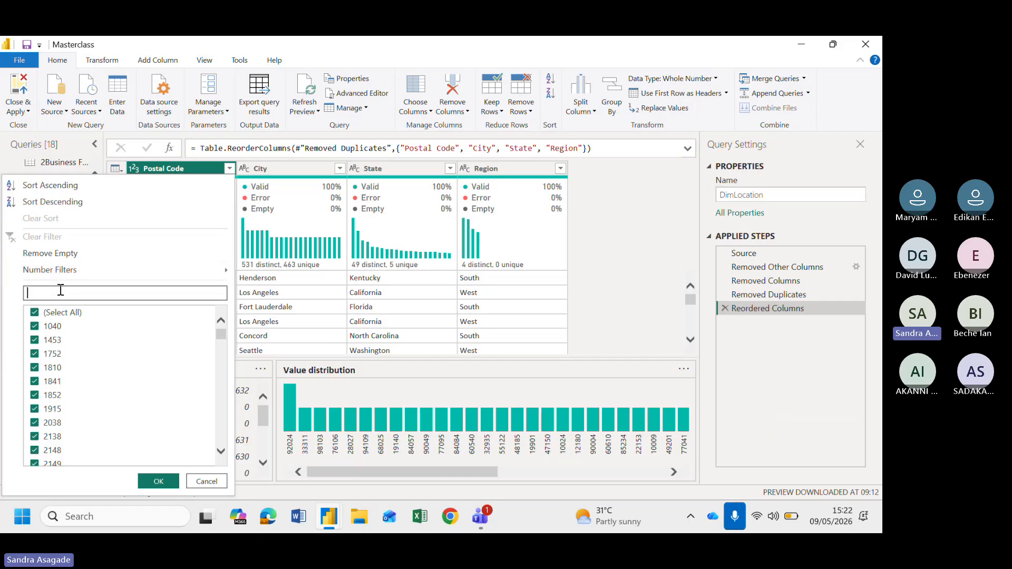
pyautogui.write('920')
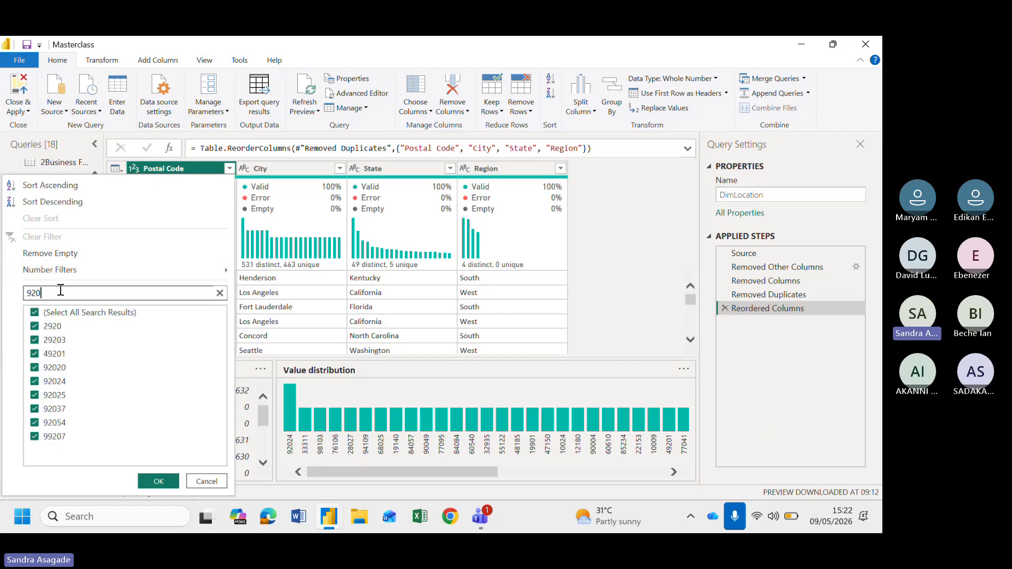
pyautogui.write('24')
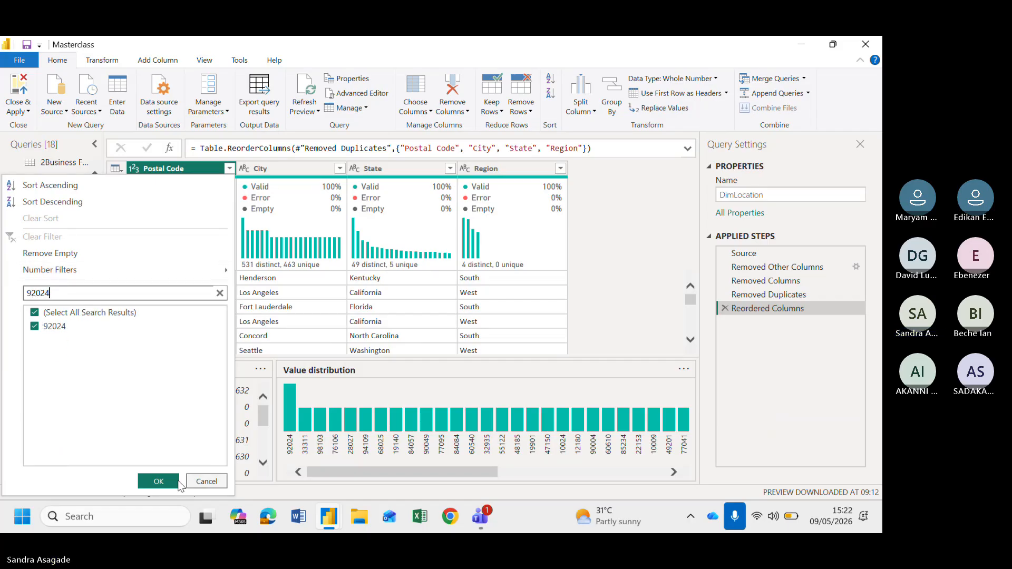
pyautogui.click(159, 481)
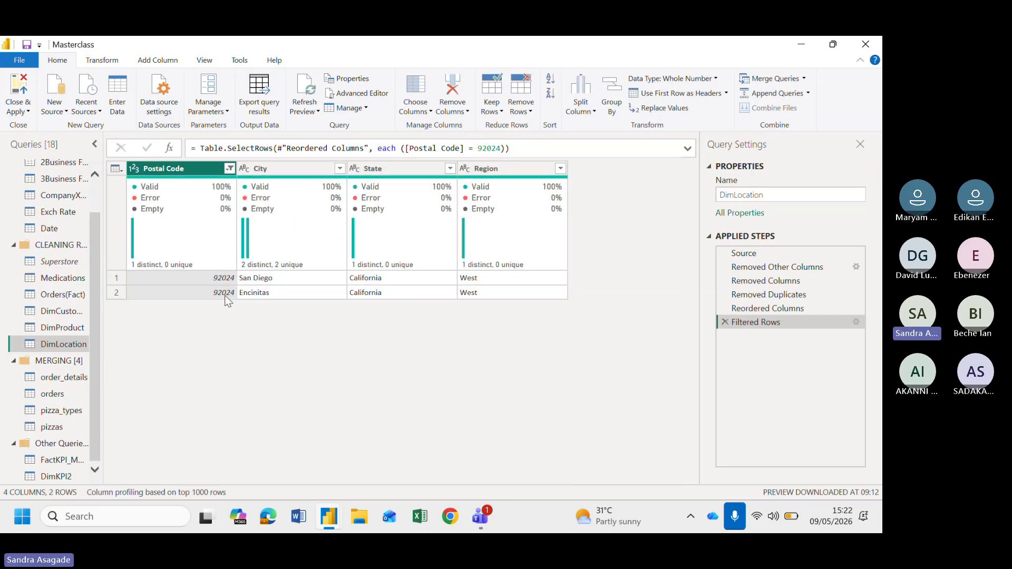
pyautogui.moveTo(304, 268)
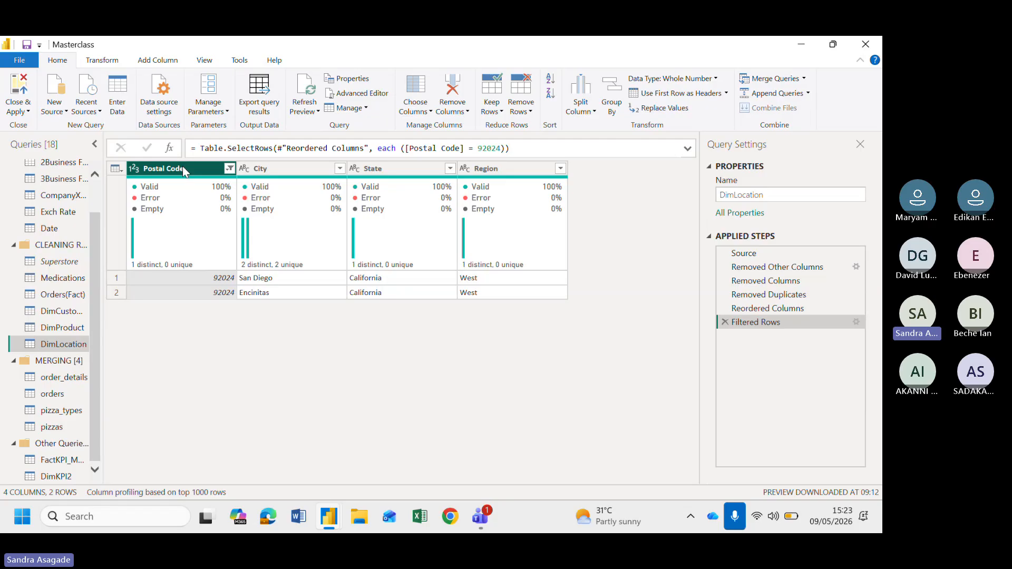
pyautogui.moveTo(176, 263)
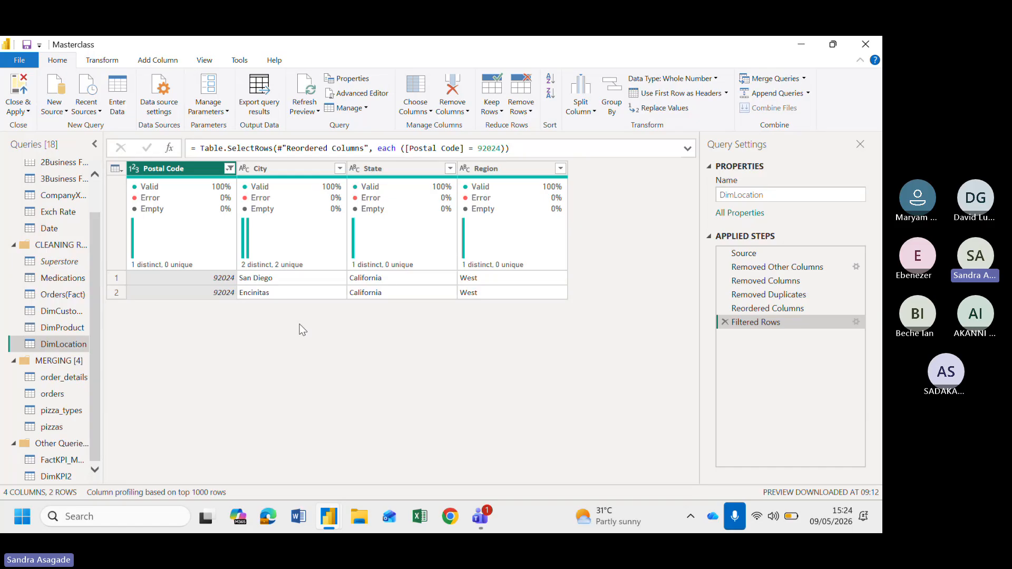
pyautogui.click(725, 322)
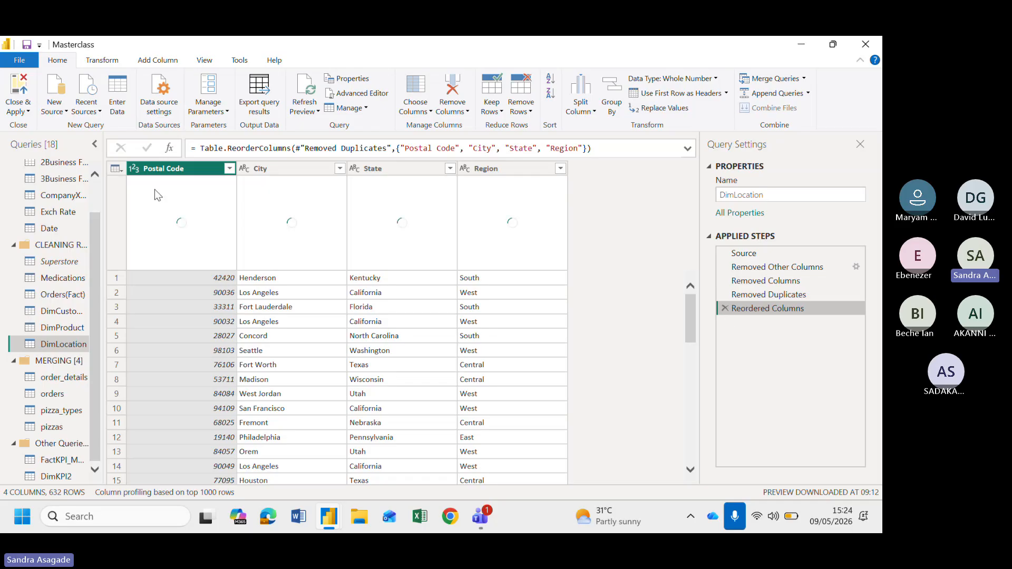
# Duplicate the Postal Code and City columns in DimLocation
pyautogui.rightClick(168, 172)
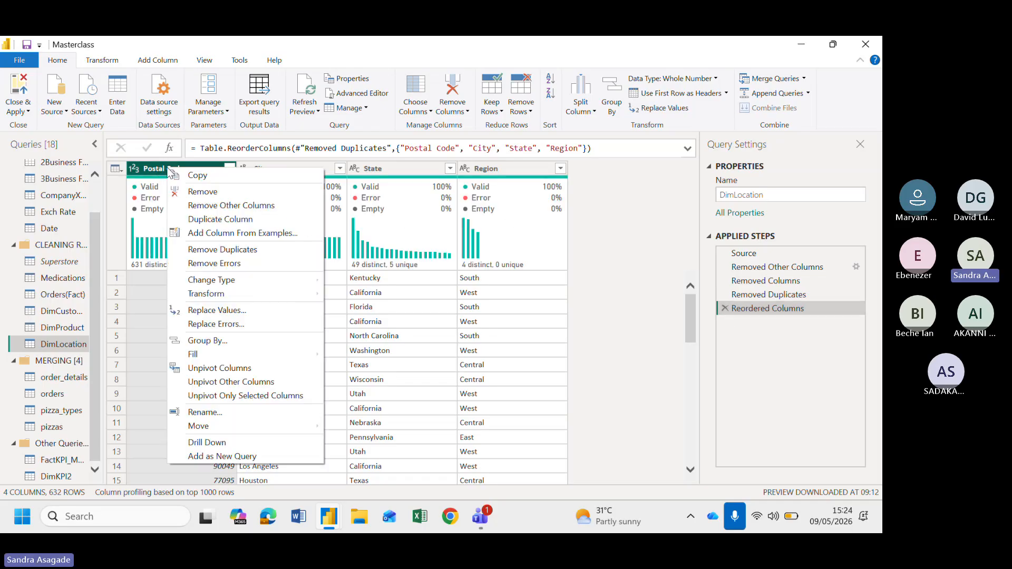
pyautogui.click(210, 217)
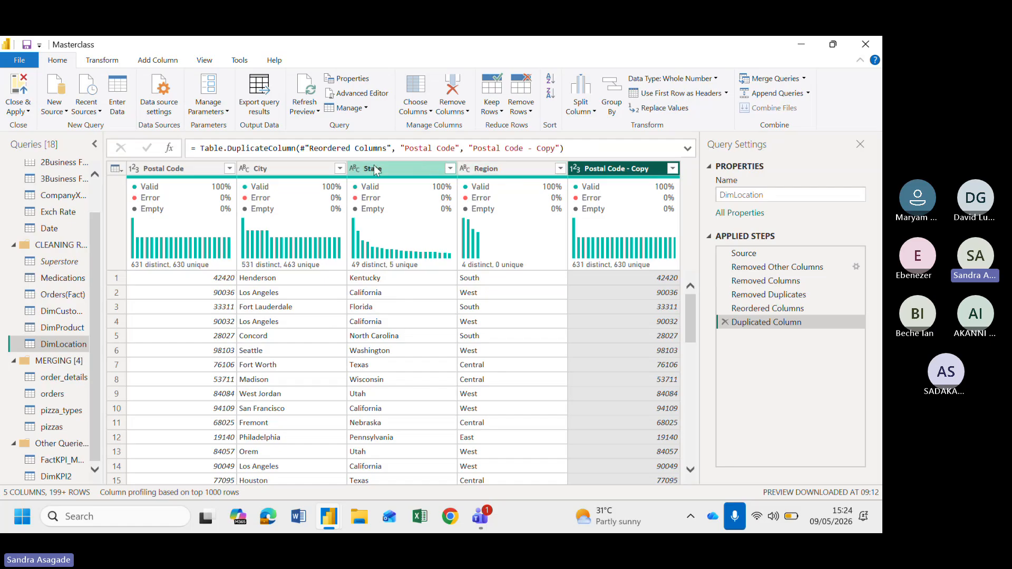
pyautogui.click(270, 166)
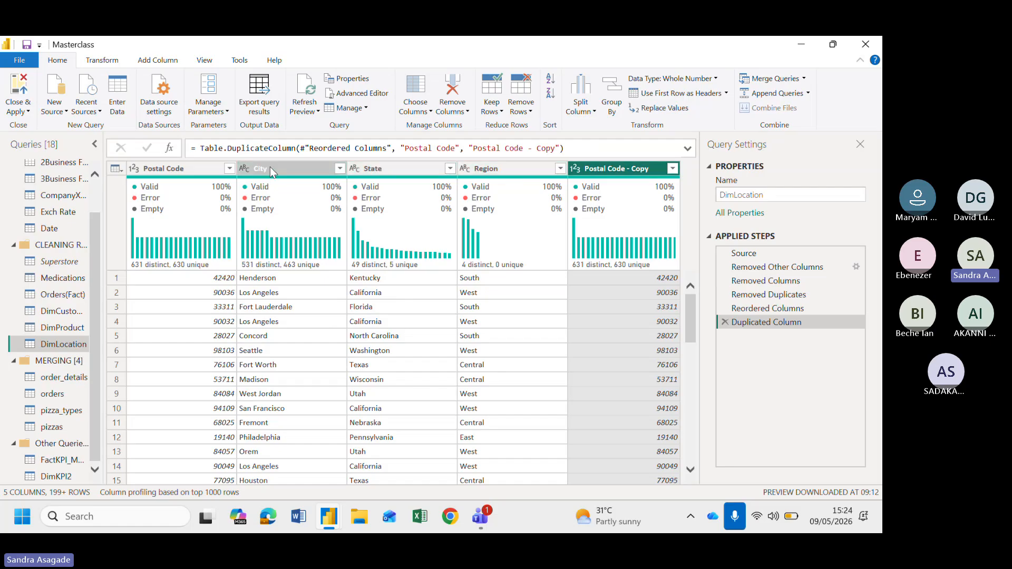
pyautogui.rightClick(270, 166)
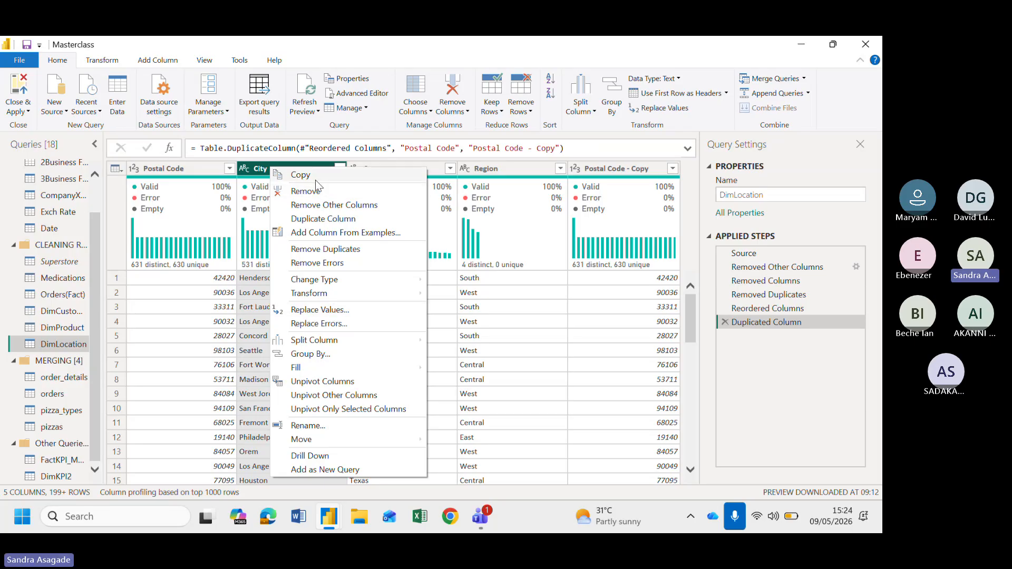
pyautogui.click(316, 219)
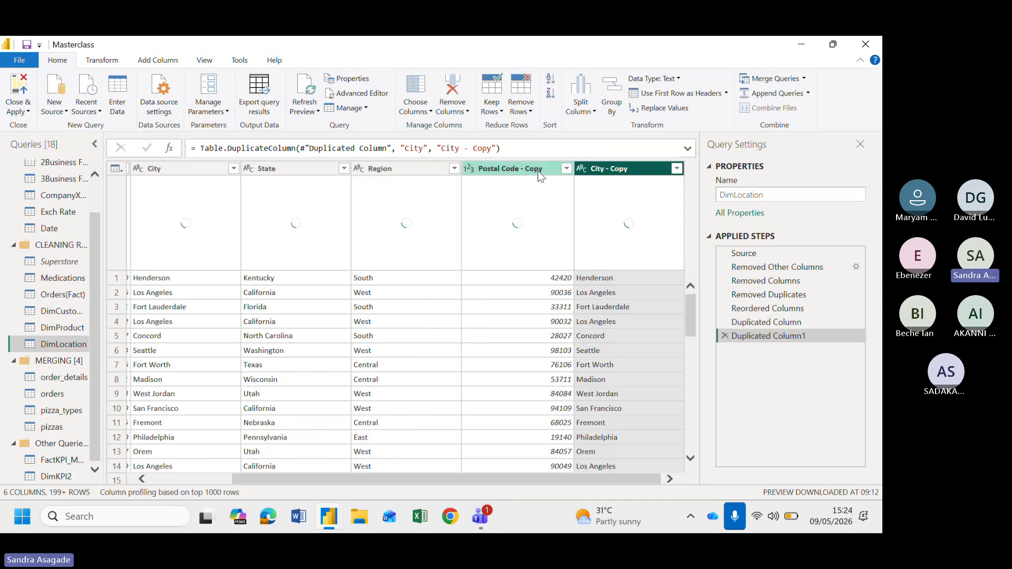
# Merge the Postal Code - Copy and City - Copy columns with a custom "-" separator into a new column named LocationKey
pyautogui.click(539, 172)
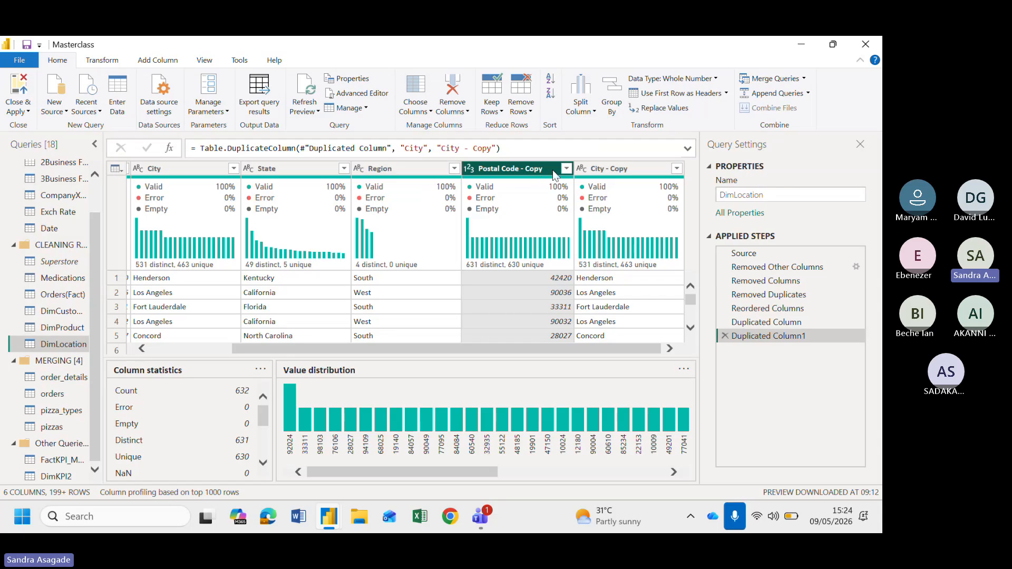
pyautogui.keyDown('ctrl'); pyautogui.click(632, 168); pyautogui.keyUp('ctrl')
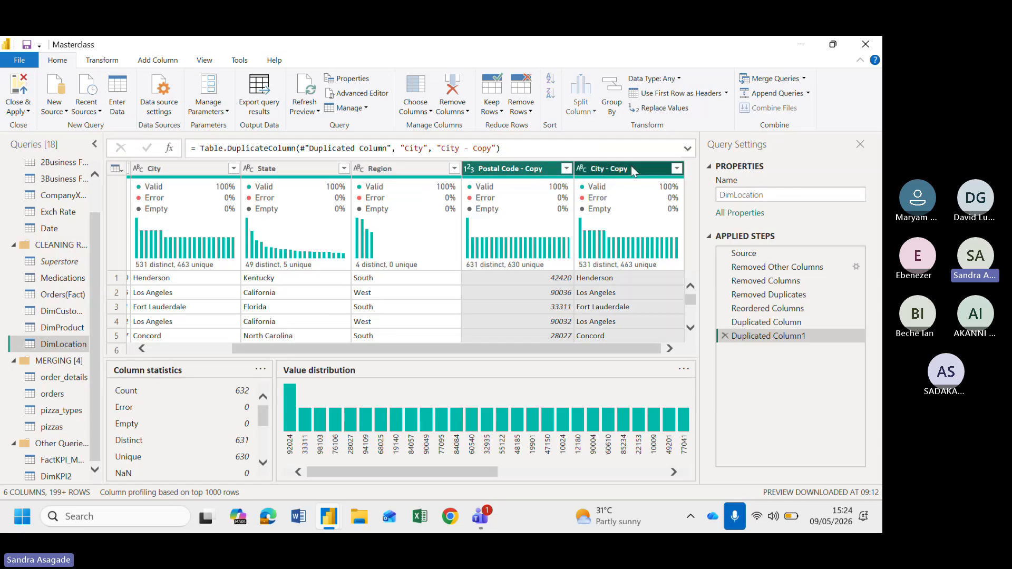
pyautogui.rightClick(632, 167)
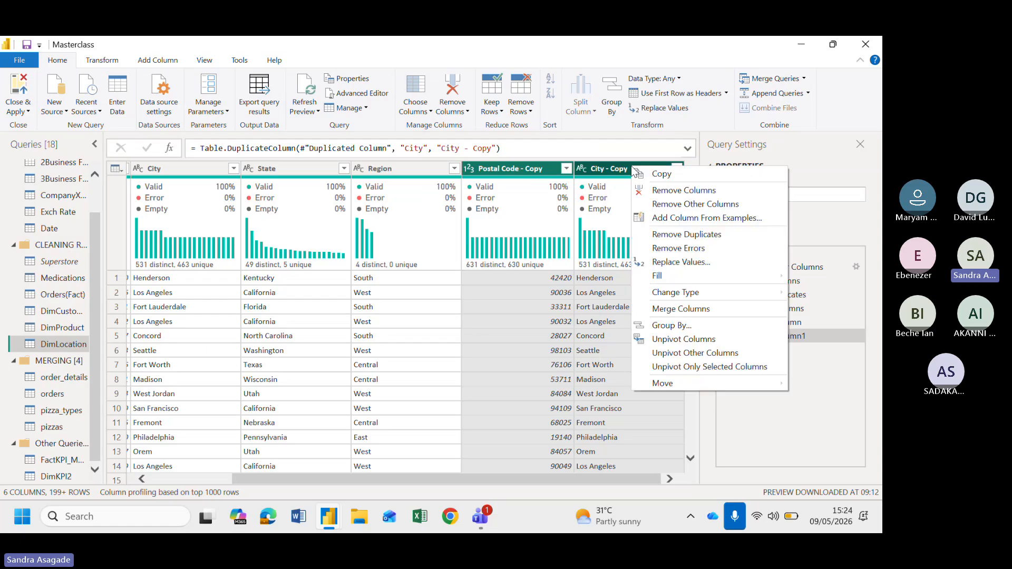
pyautogui.click(676, 309)
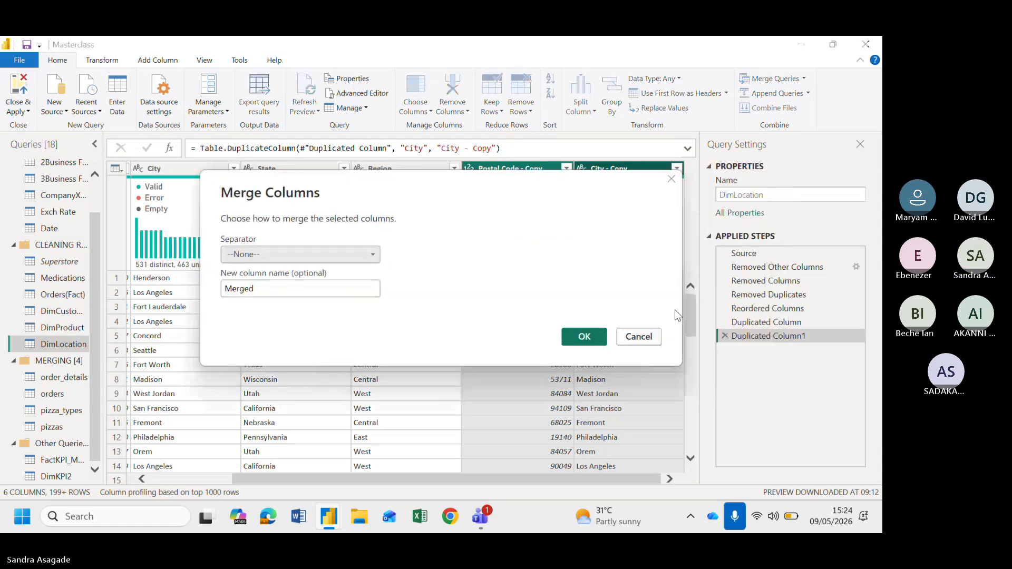
pyautogui.click(252, 254)
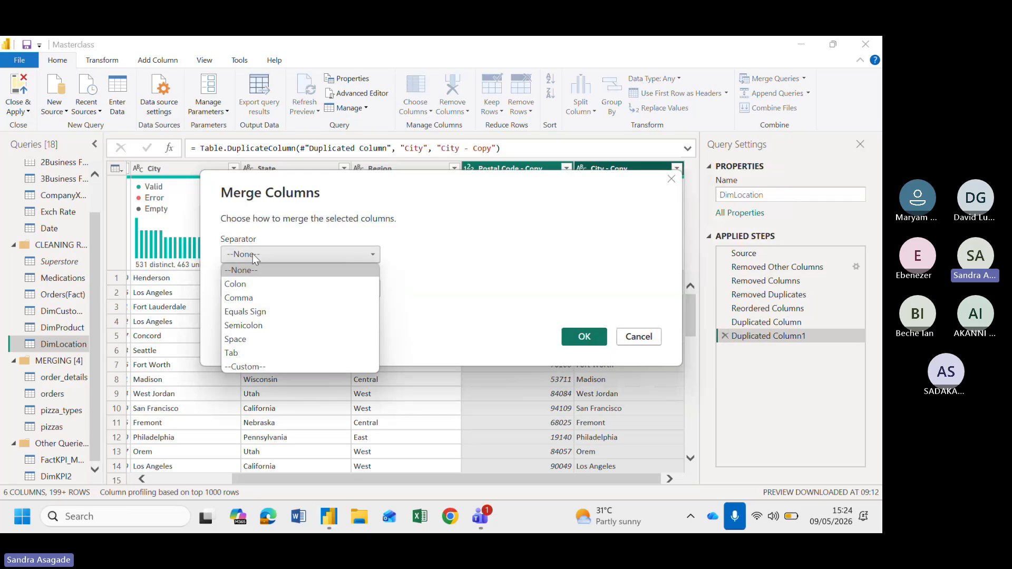
pyautogui.click(256, 366)
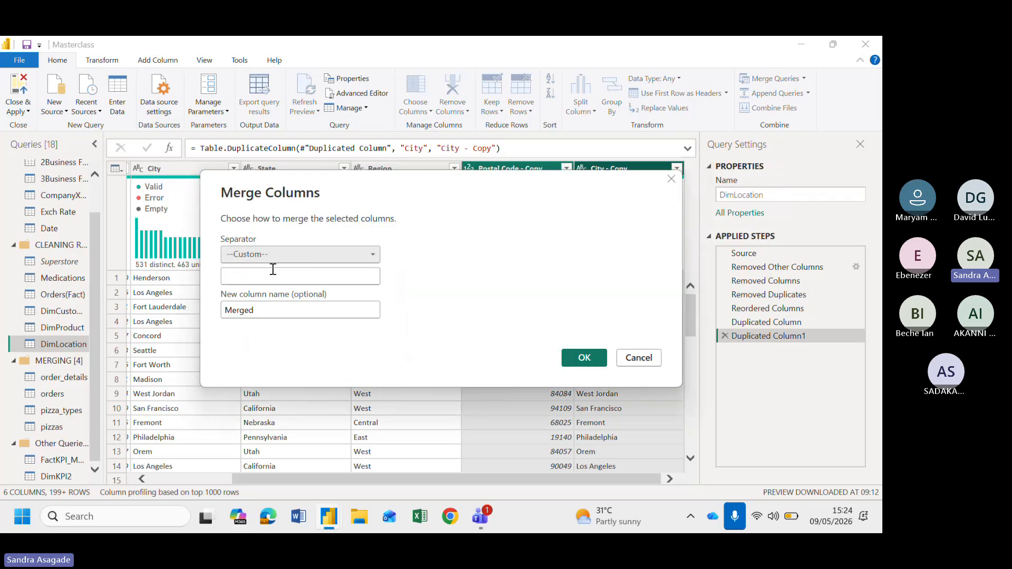
pyautogui.click(241, 271)
pyautogui.write('-')
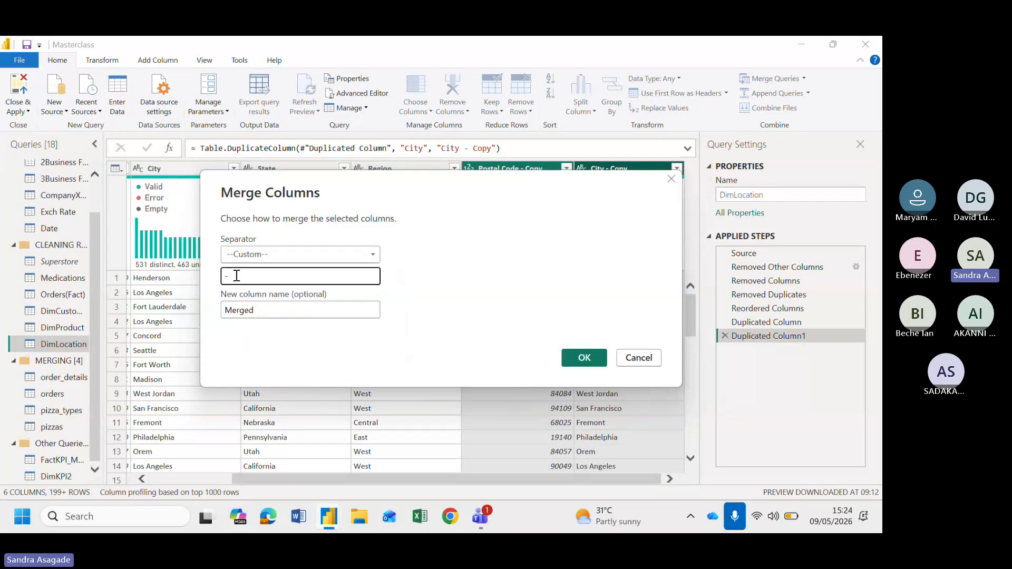
pyautogui.moveTo(274, 309); pyautogui.dragTo(136, 340)
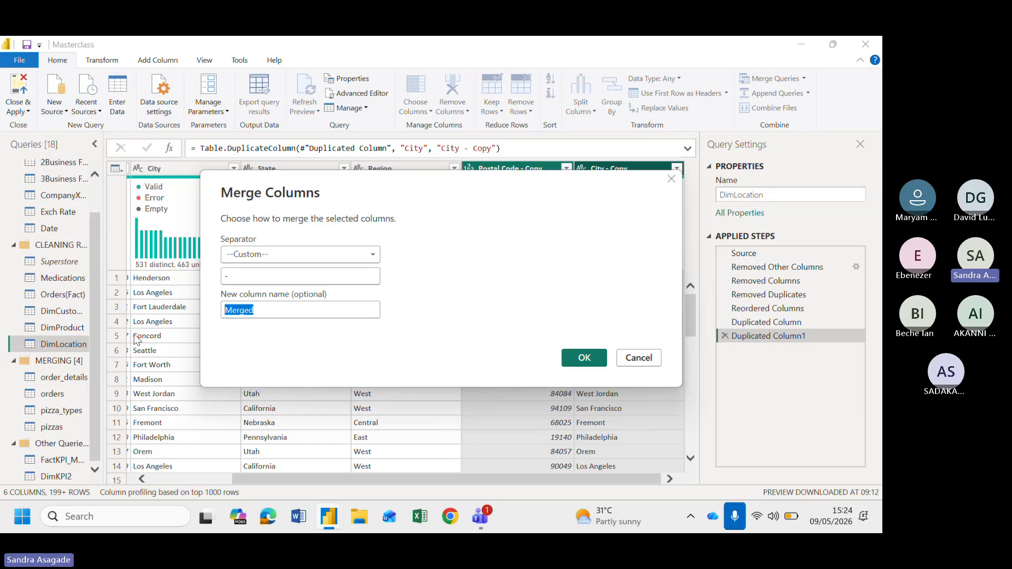
pyautogui.write('LocationKey')
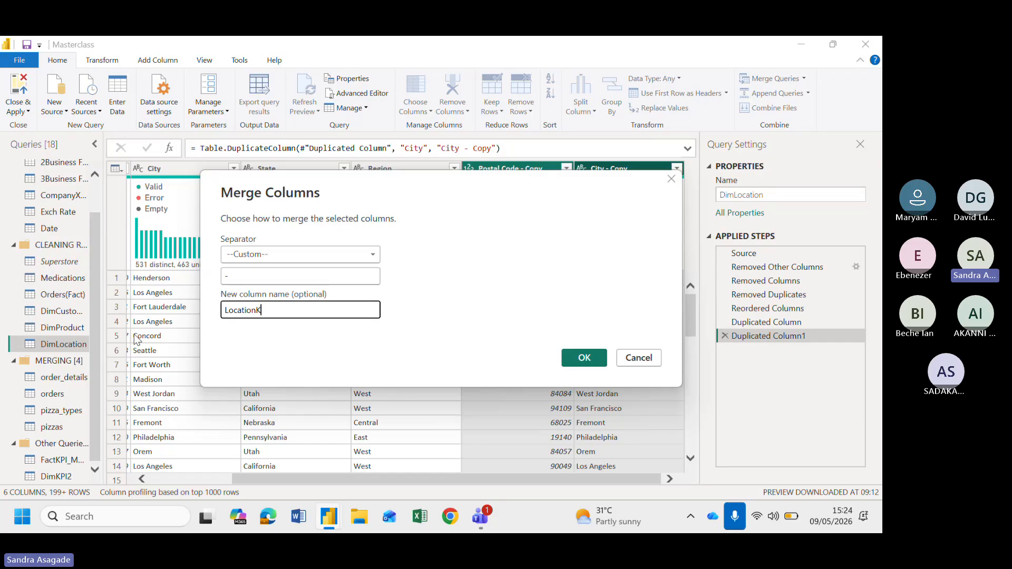
pyautogui.click(583, 360)
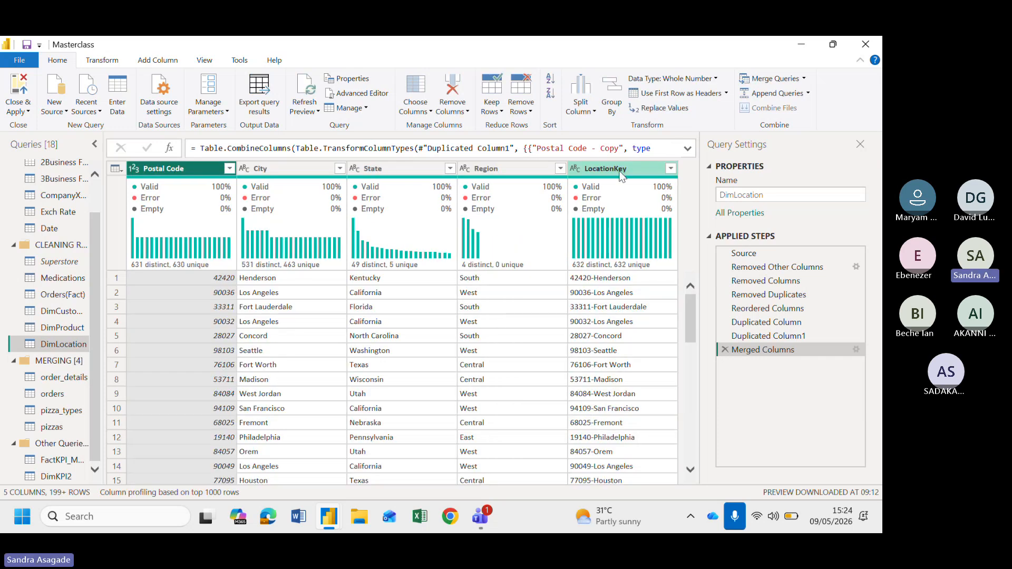
# Move the LocationKey column to the beginning of DimLocation
pyautogui.click(622, 176)
pyautogui.rightClick(622, 173)
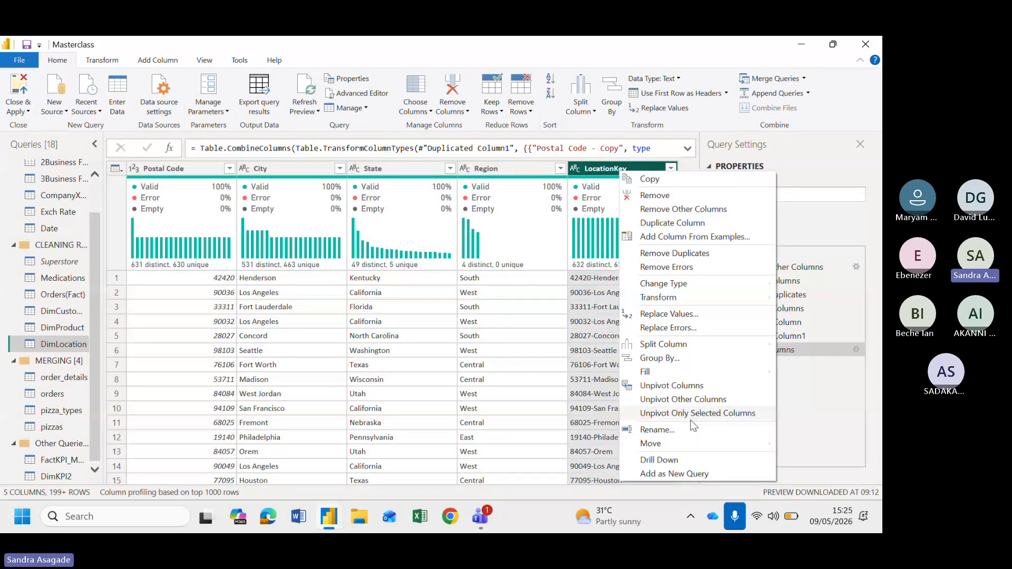
pyautogui.moveTo(667, 448)
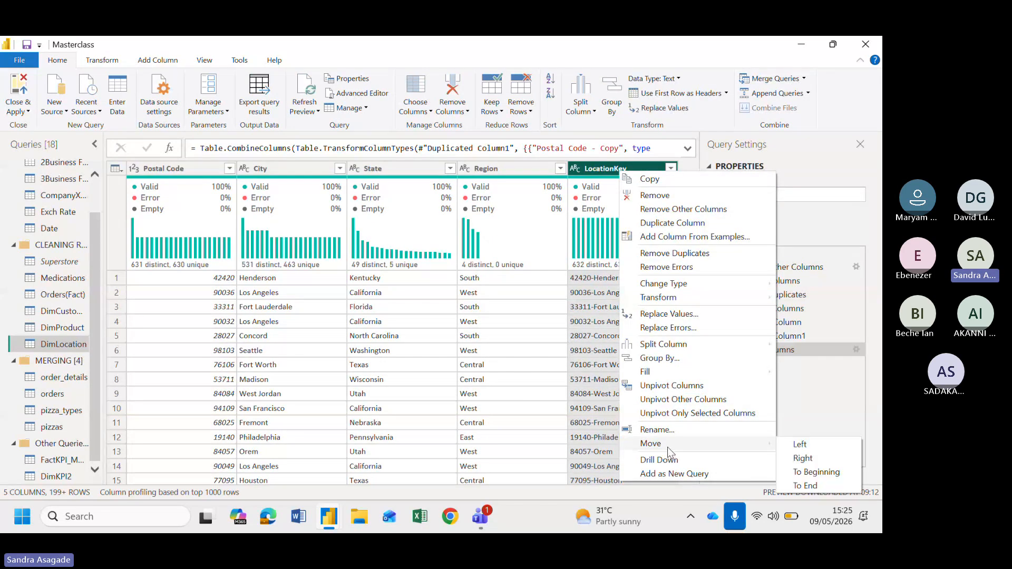
pyautogui.click(814, 472)
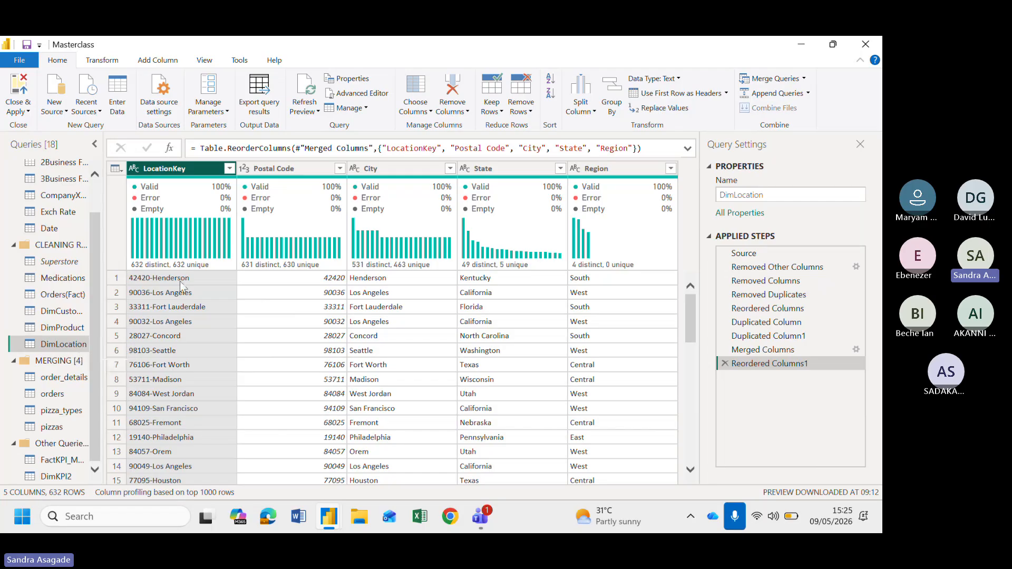
# Review the columns of DimLocation, DimProduct and Orders(Fact) to compare their keys
pyautogui.moveTo(160, 264)
pyautogui.scroll(-5, 169, 364)
pyautogui.scroll(5, 170, 366)
pyautogui.click(63, 328)
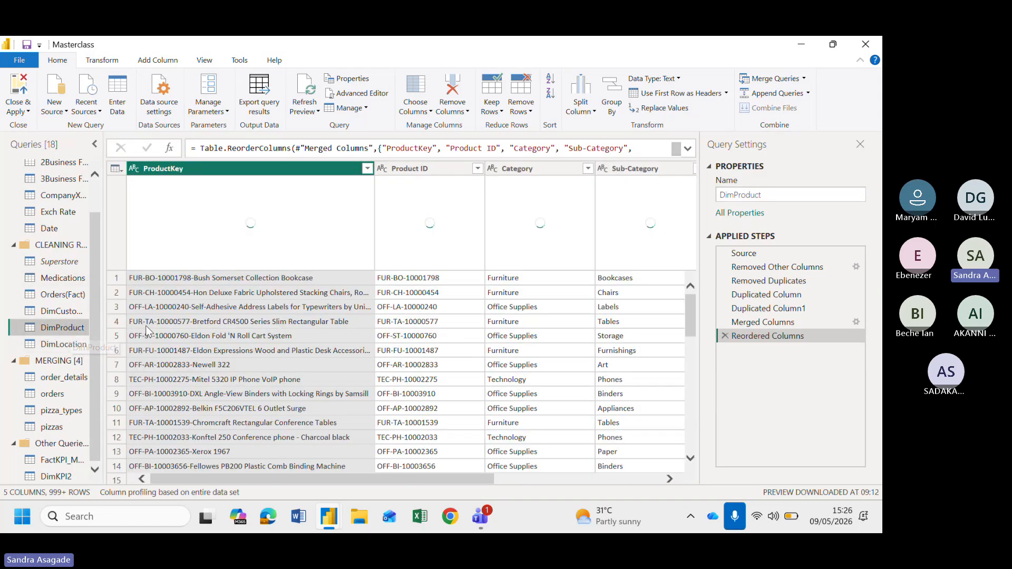
pyautogui.click(77, 294)
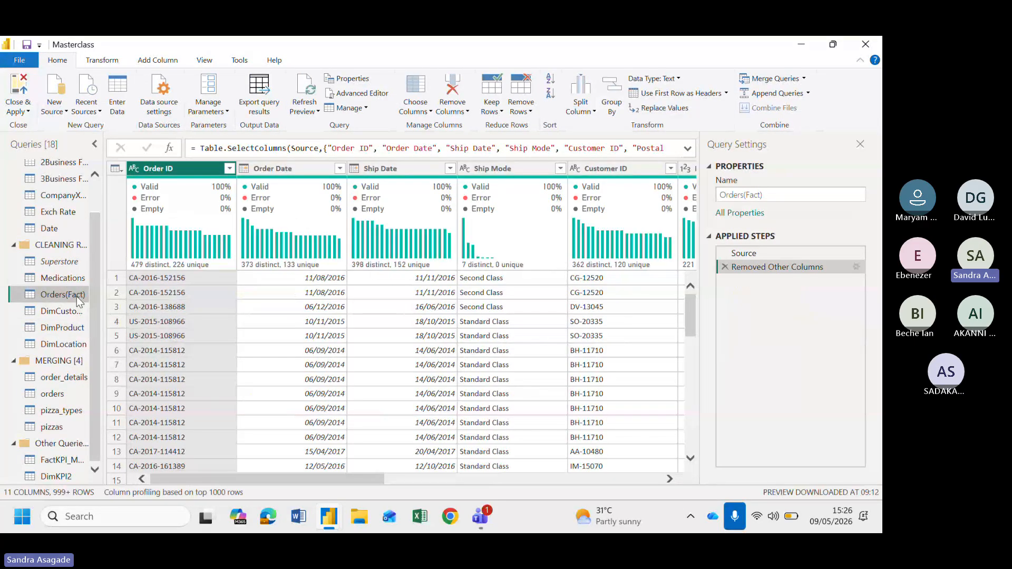
pyautogui.hscroll(5, 315, 360)
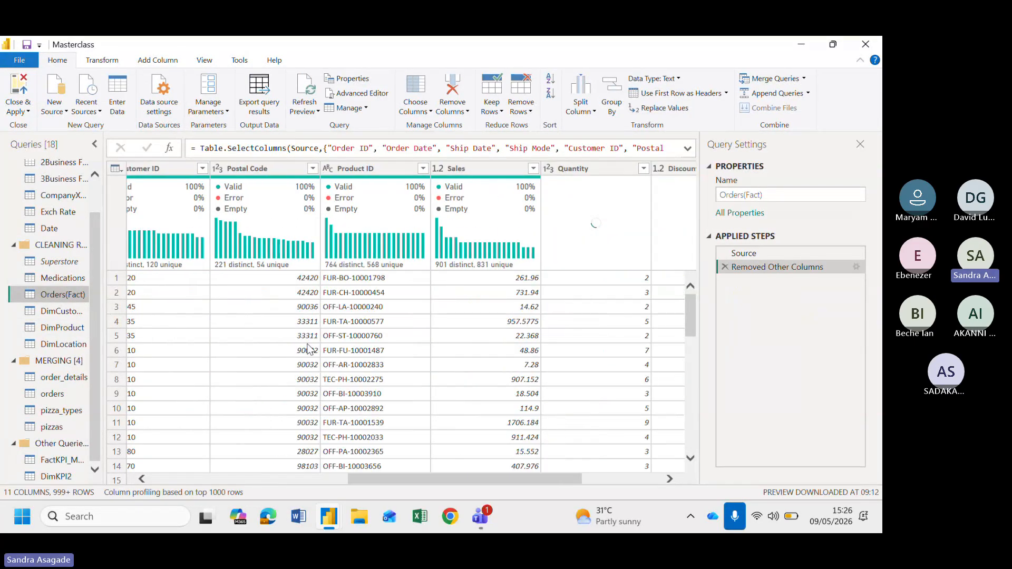
pyautogui.hscroll(-5, 200, 383)
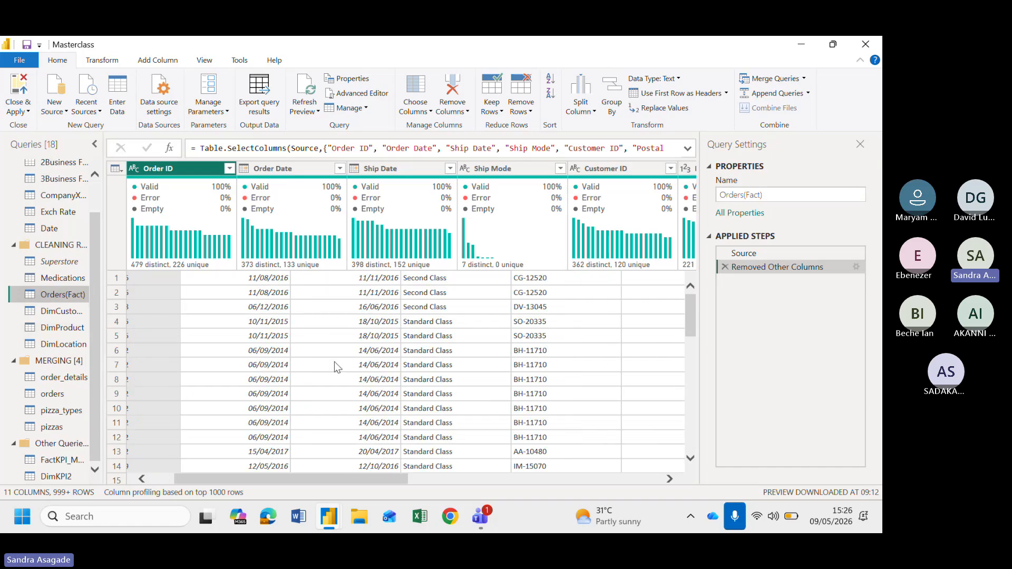
pyautogui.hscroll(5, 334, 361)
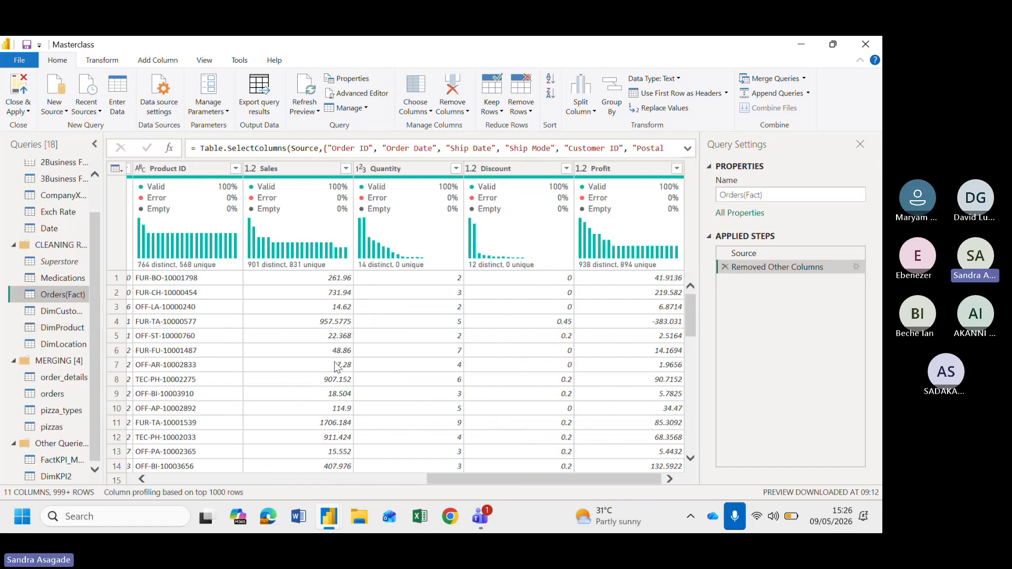
pyautogui.hscroll(-5, 334, 362)
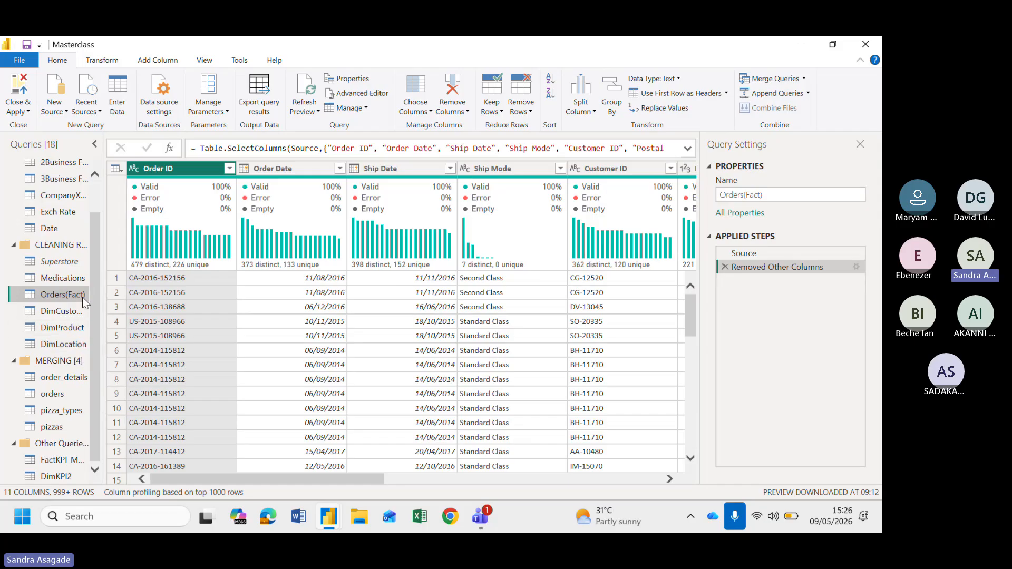
pyautogui.click(76, 330)
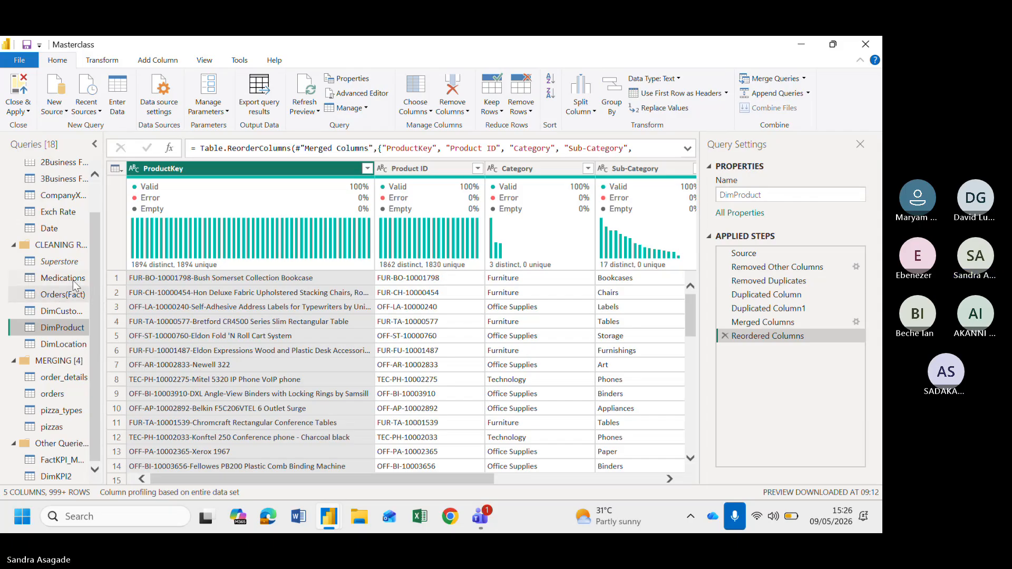
# In Orders(Fact), edit the Removed Other Columns step to also keep the City and Product Name columns
pyautogui.click(67, 296)
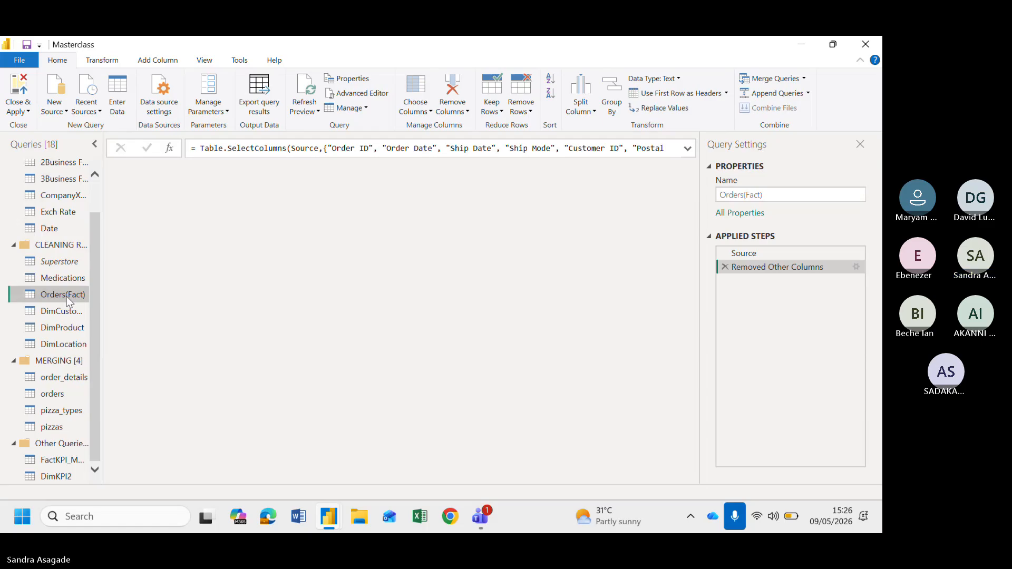
pyautogui.hscroll(10, 363, 336)
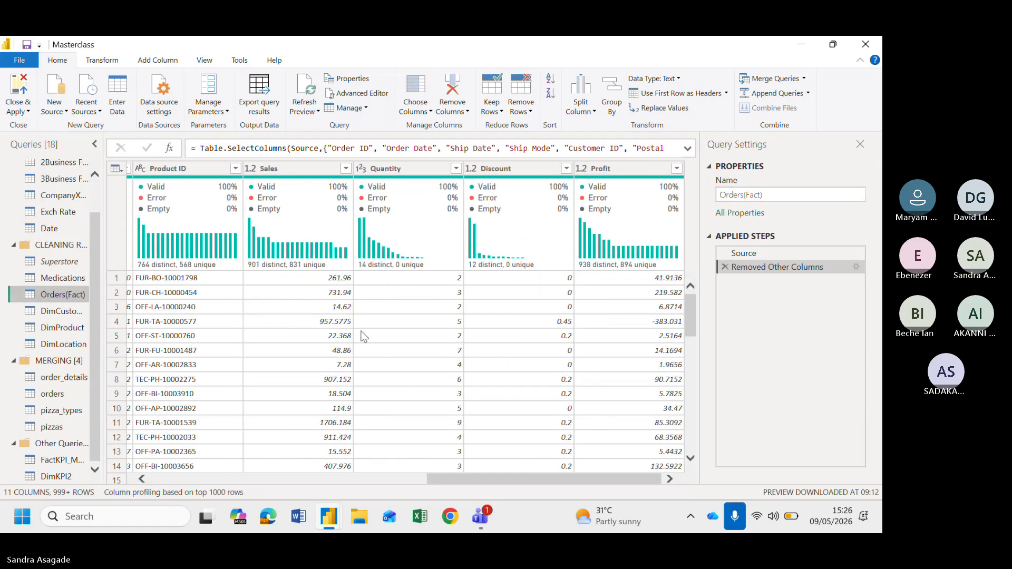
pyautogui.hscroll(-10, 362, 337)
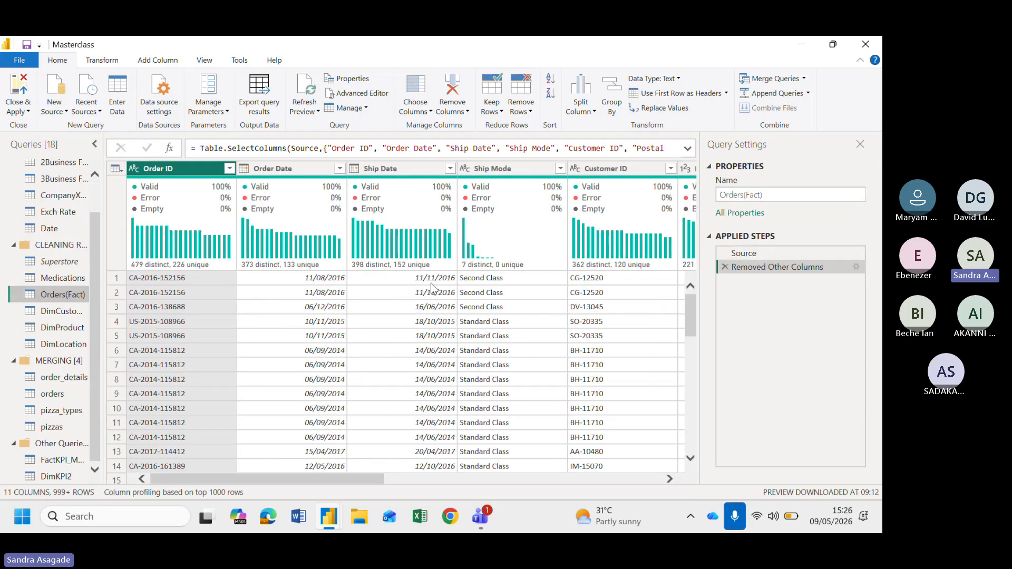
pyautogui.hscroll(5, 429, 341)
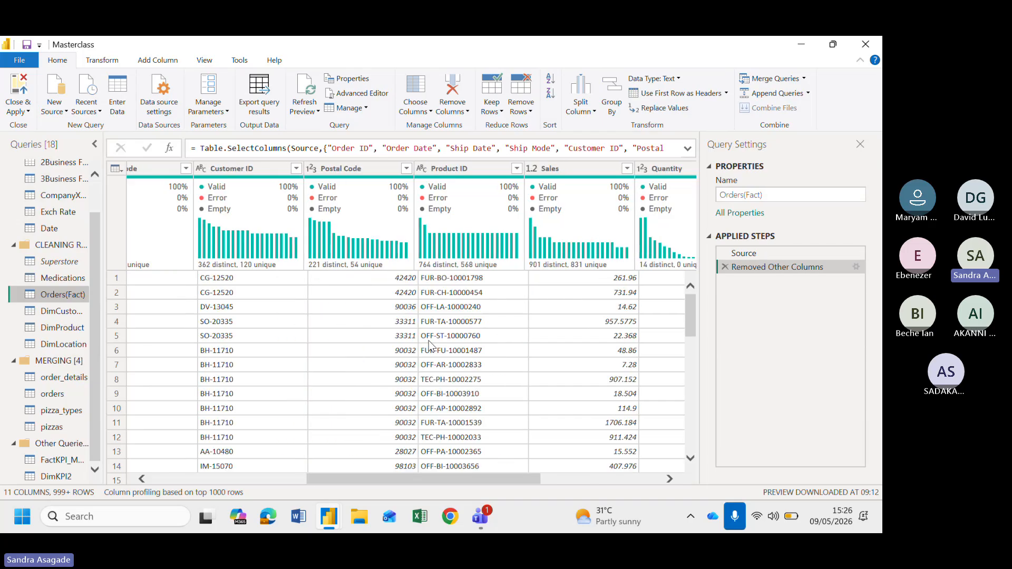
pyautogui.hscroll(3, 428, 340)
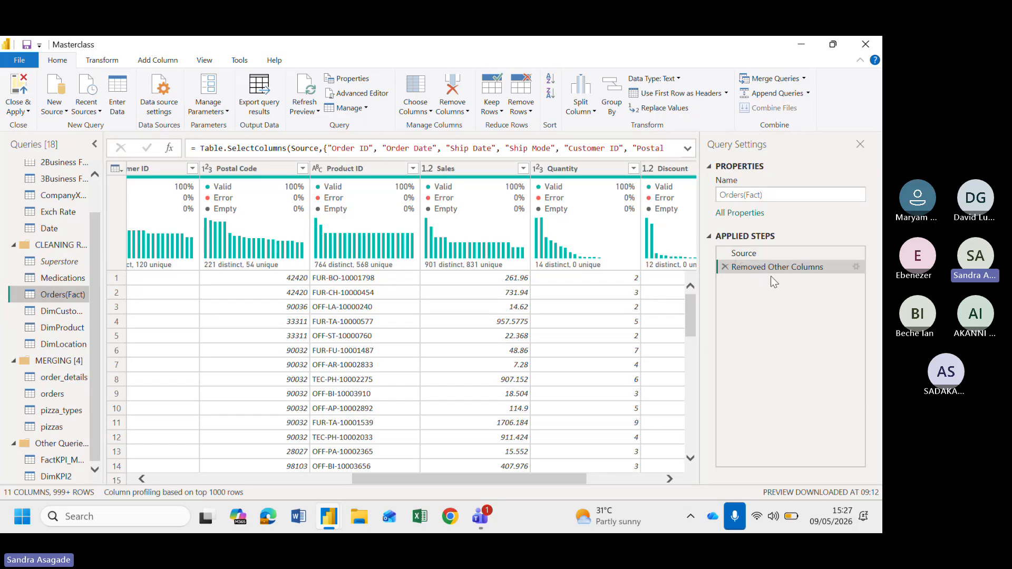
pyautogui.click(118, 172)
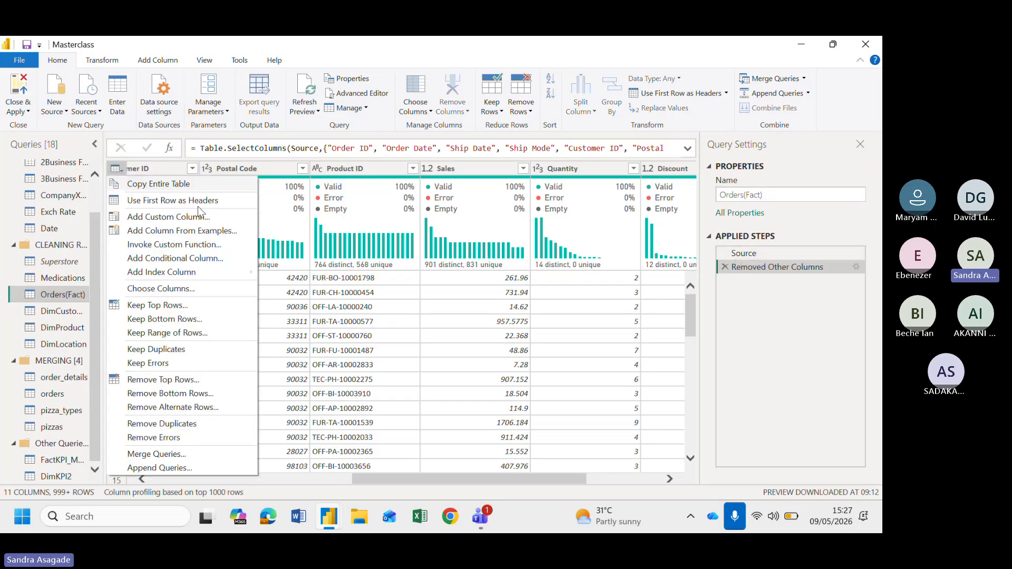
pyautogui.click(745, 320)
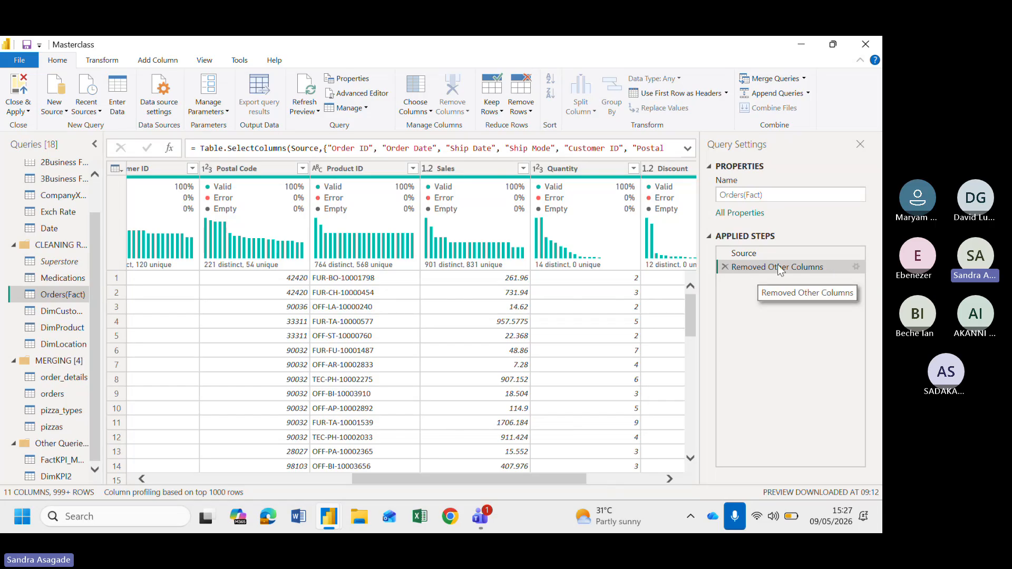
pyautogui.click(855, 268)
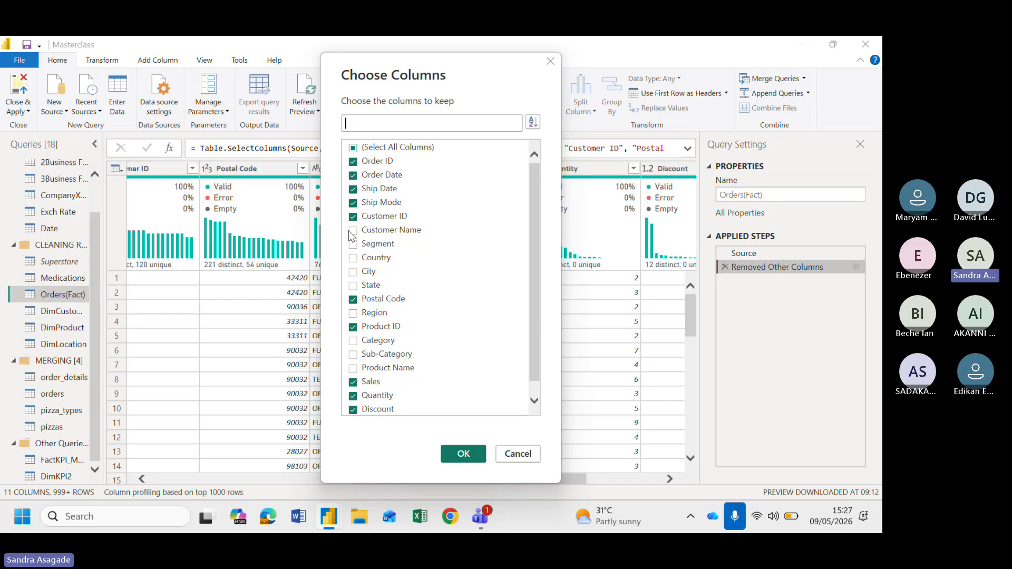
pyautogui.scroll(-1, 361, 248)
pyautogui.click(368, 260)
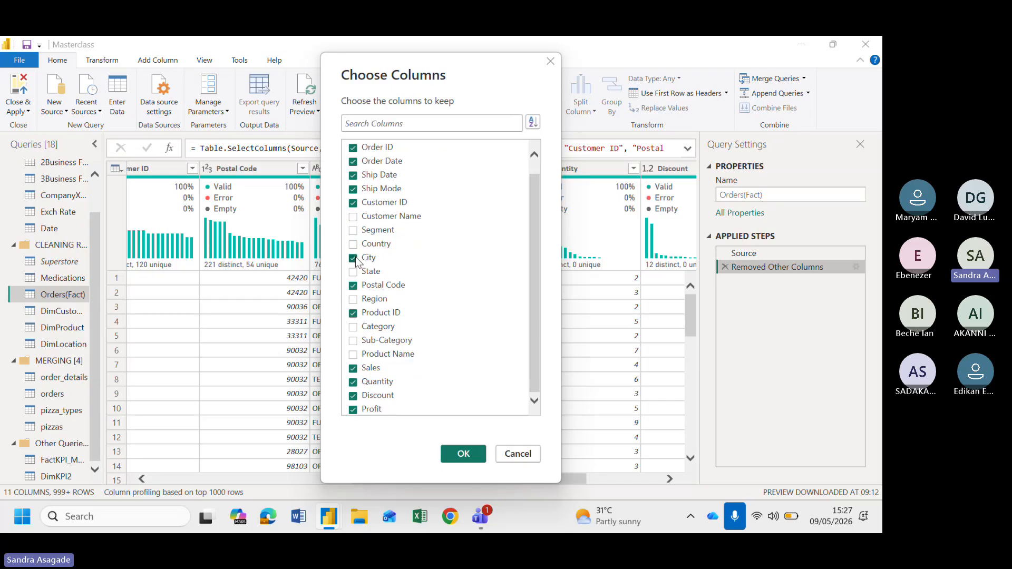
pyautogui.click(366, 358)
pyautogui.click(461, 454)
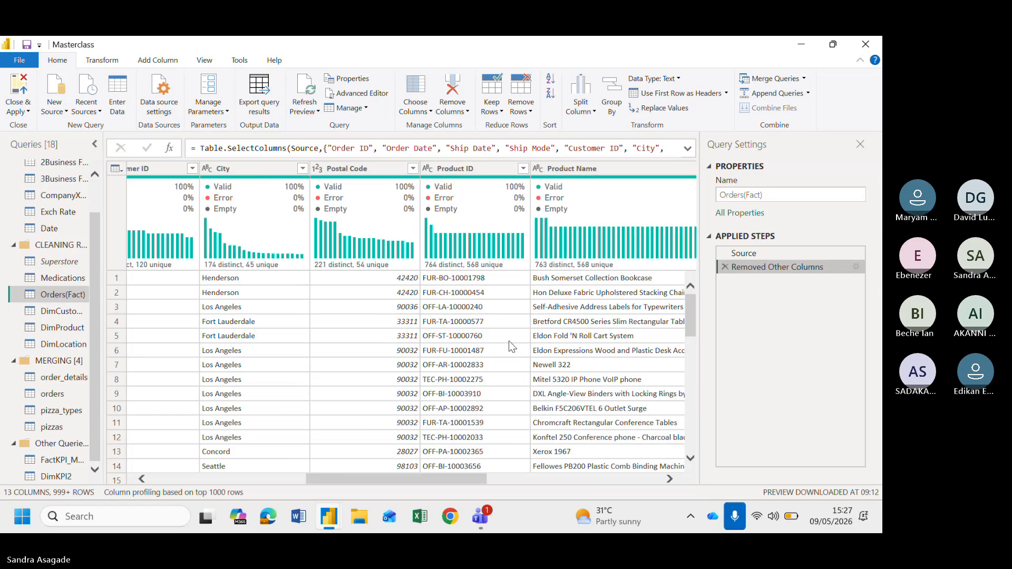
# Merge the Product ID and Product Name columns with a custom "-" separator into a new column named ProductKey
pyautogui.hscroll(5, 508, 340)
pyautogui.hscroll(-3, 509, 346)
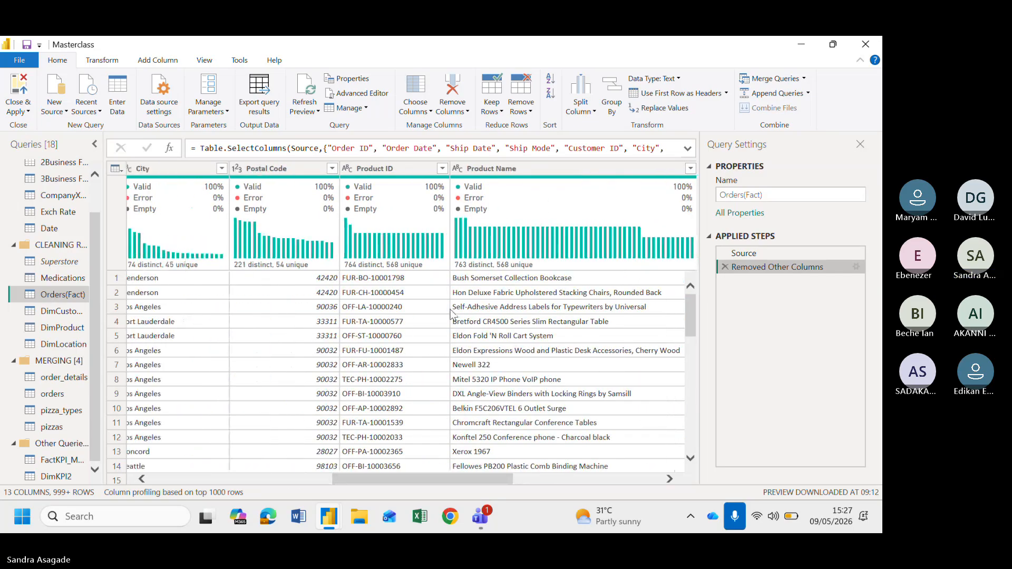
pyautogui.hscroll(-1, 452, 345)
pyautogui.hscroll(4, 452, 346)
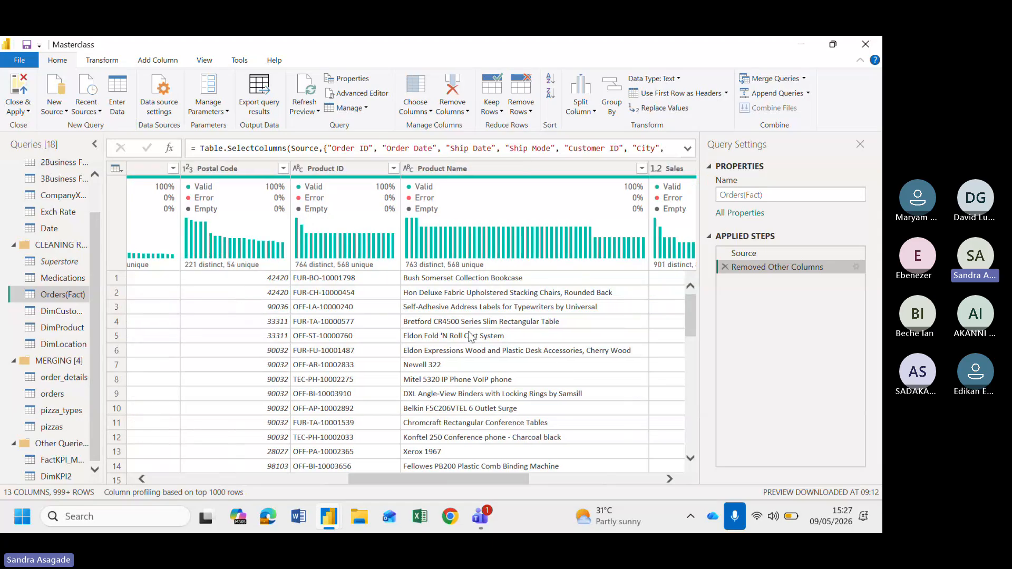
pyautogui.hscroll(-1, 452, 346)
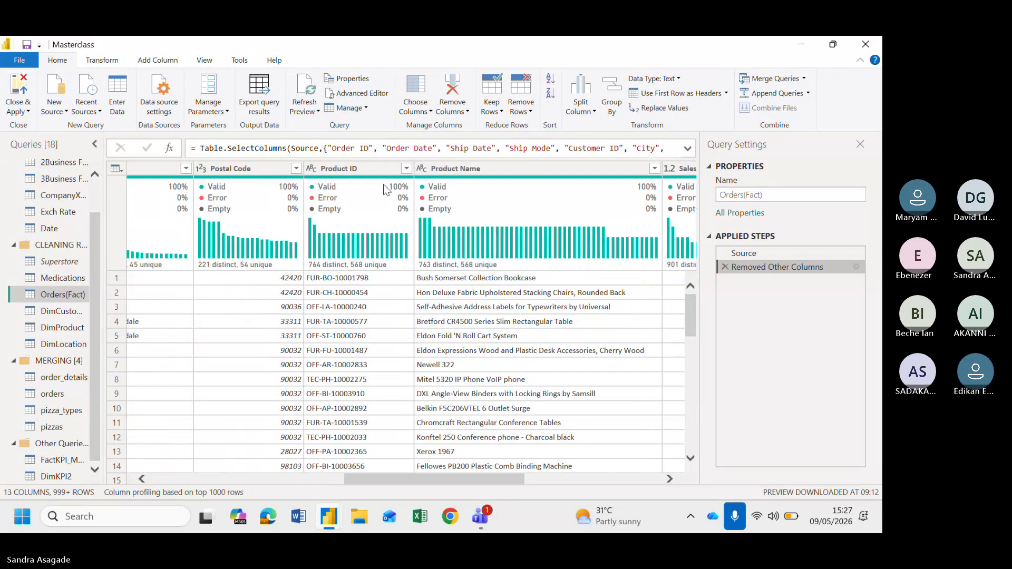
pyautogui.click(355, 165)
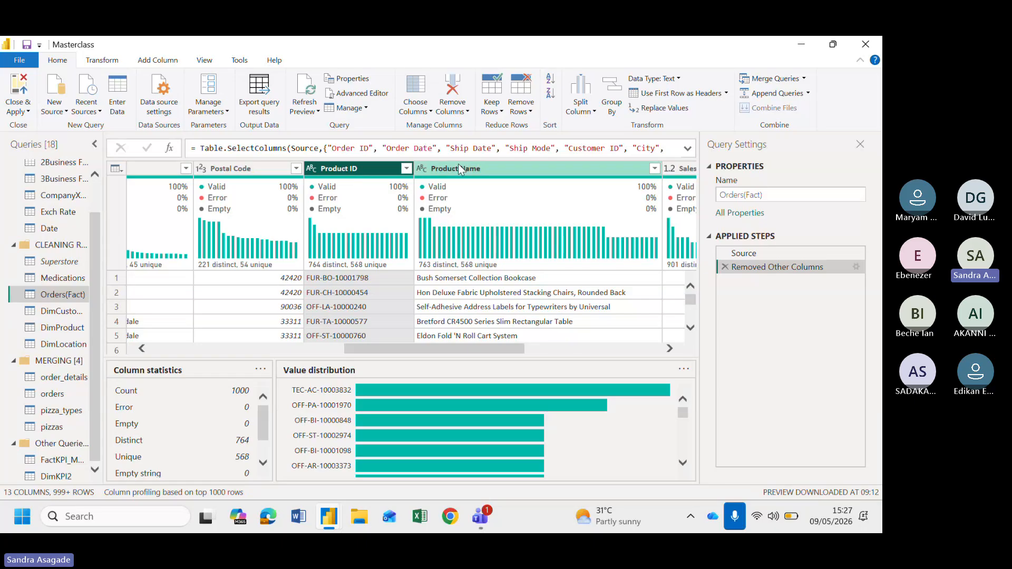
pyautogui.keyDown('ctrl'); pyautogui.click(500, 166); pyautogui.keyUp('ctrl')
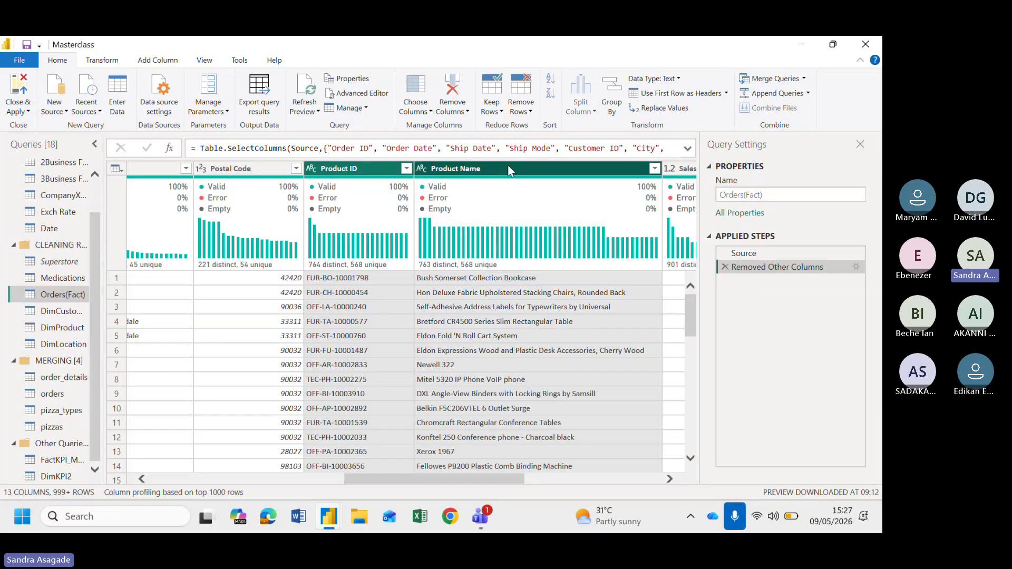
pyautogui.rightClick(507, 165)
pyautogui.click(552, 322)
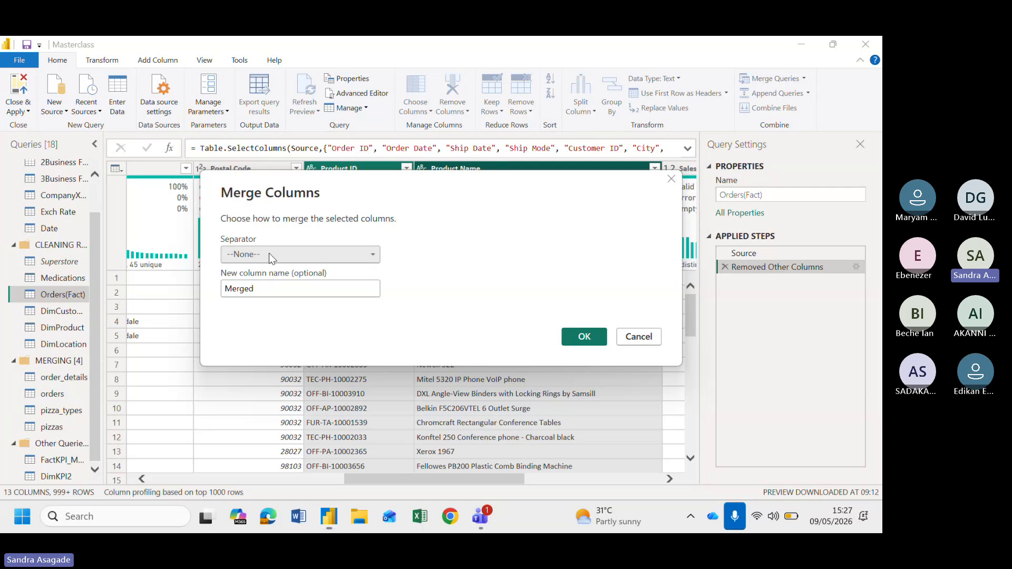
pyautogui.click(269, 253)
pyautogui.click(248, 367)
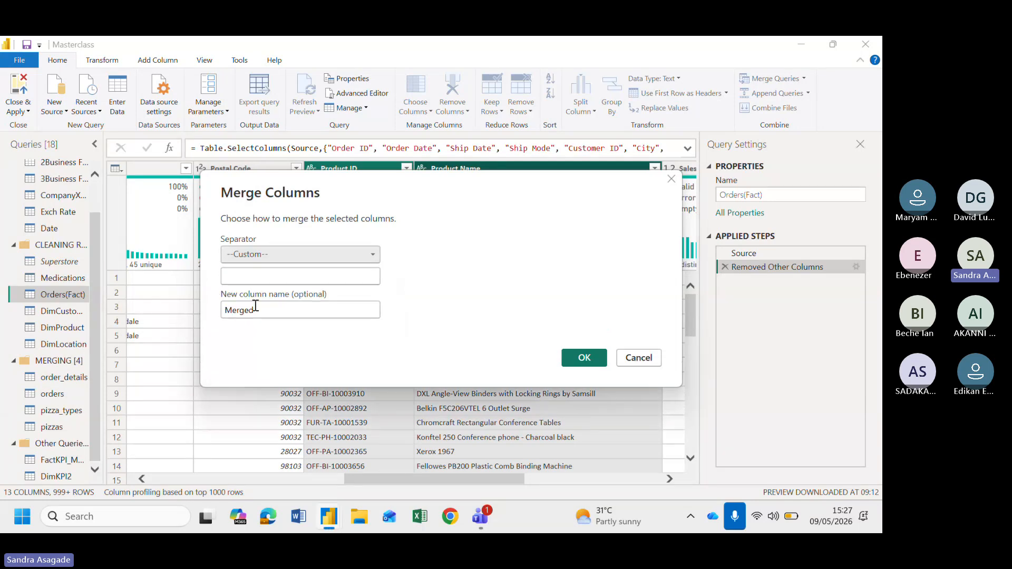
pyautogui.click(241, 275)
pyautogui.write('-')
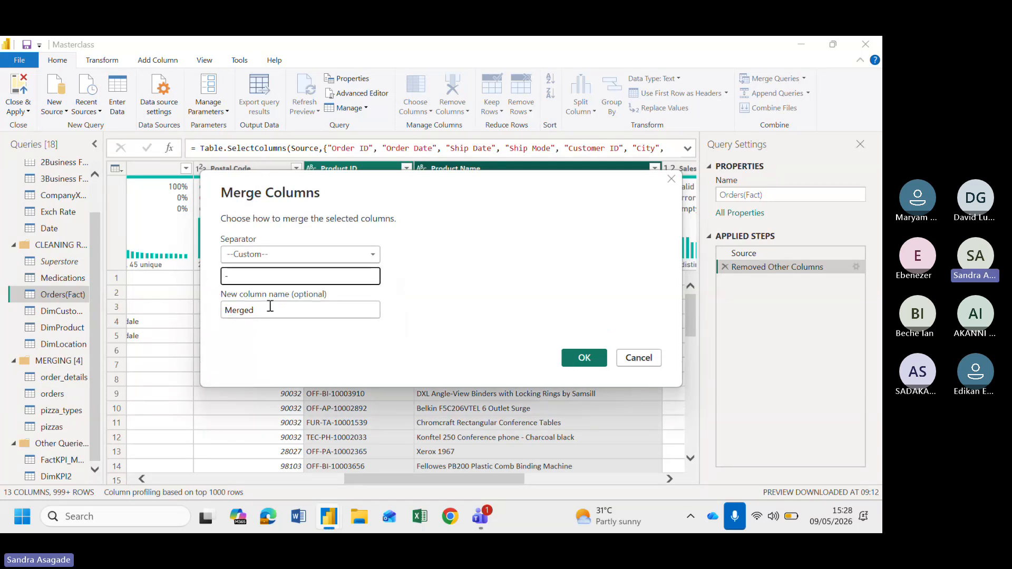
pyautogui.press('Tab')
pyautogui.write('Produ')
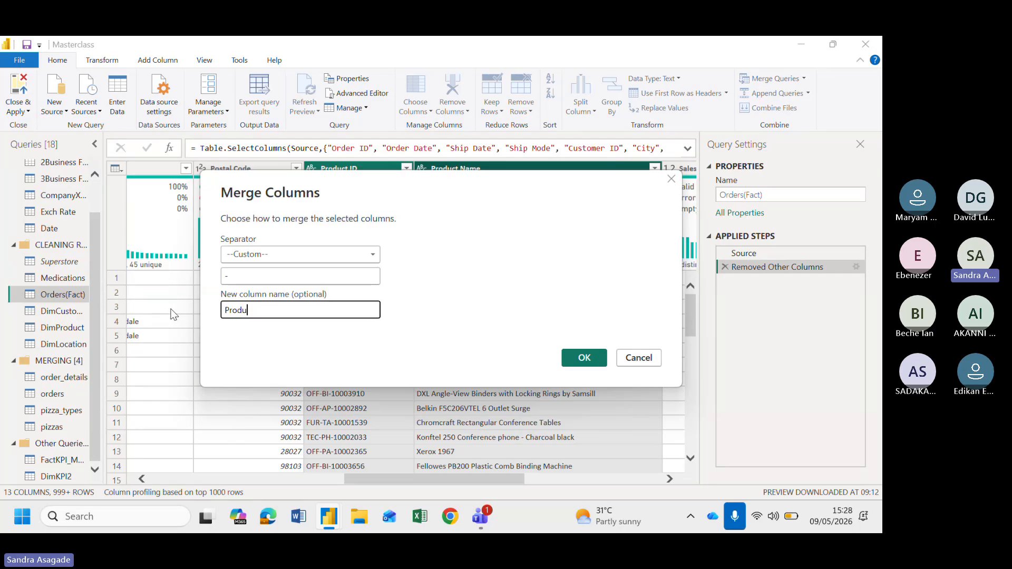
pyautogui.write('ctKey')
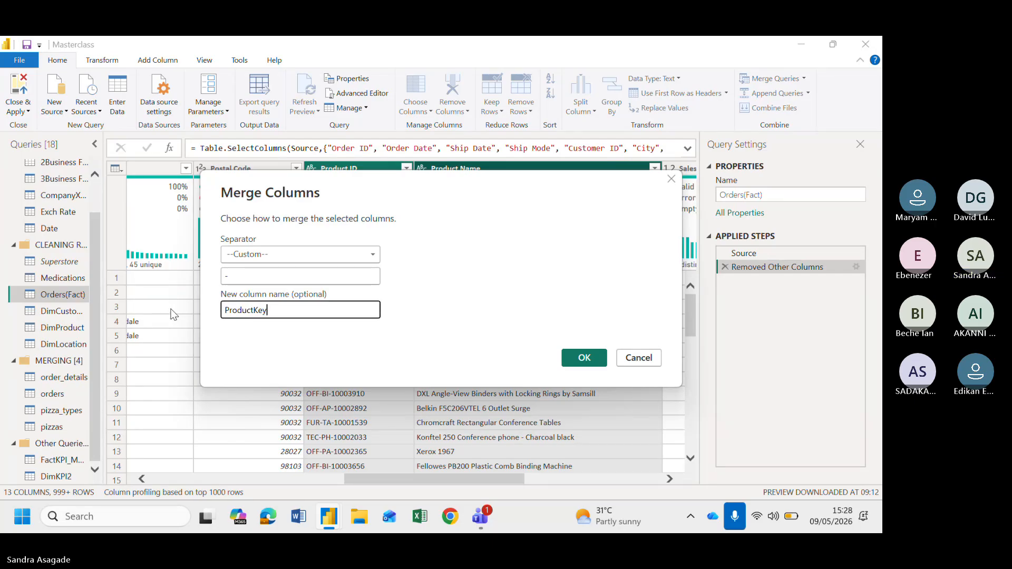
pyautogui.press('Return')
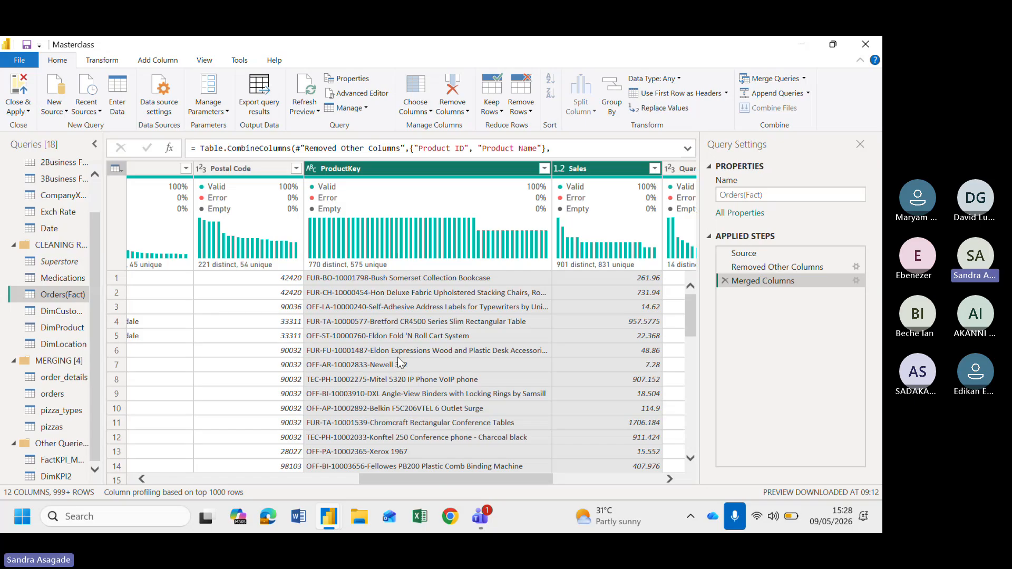
# Merge the Postal Code and City columns with a custom "-" separator into a new column named LocationKey
pyautogui.hscroll(-3, 270, 357)
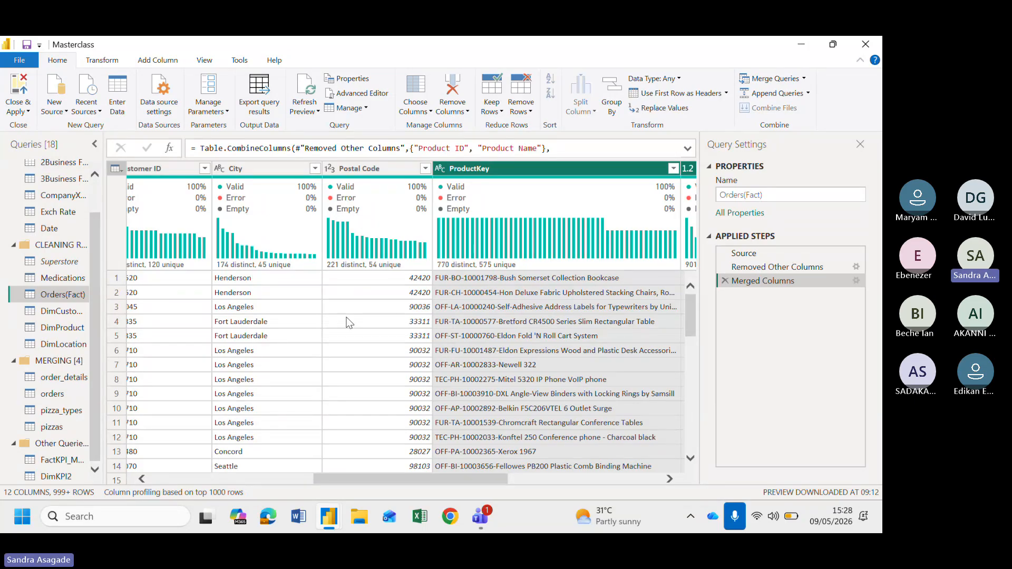
pyautogui.click(363, 169)
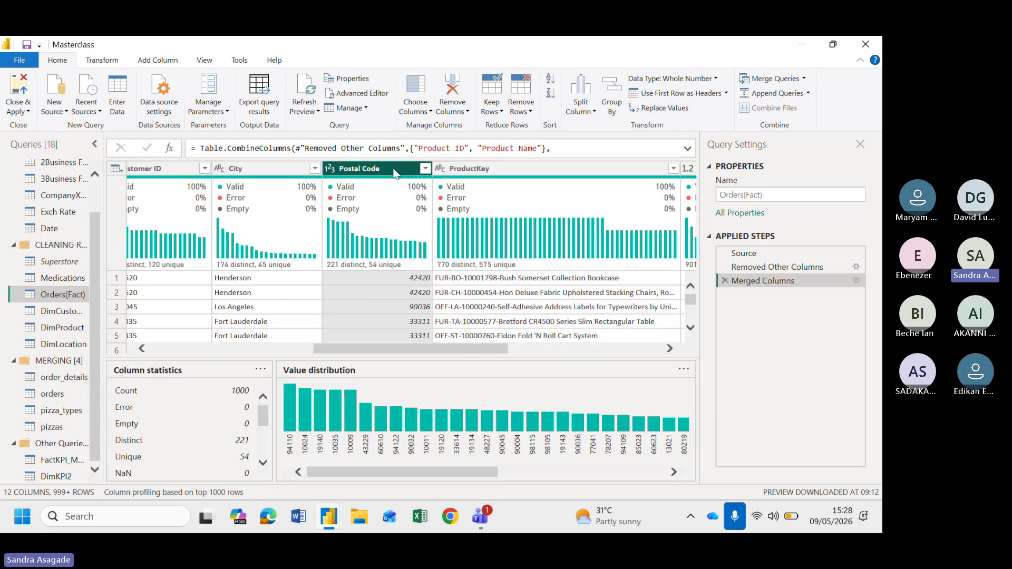
pyautogui.keyDown('ctrl'); pyautogui.click(251, 169); pyautogui.keyUp('ctrl')
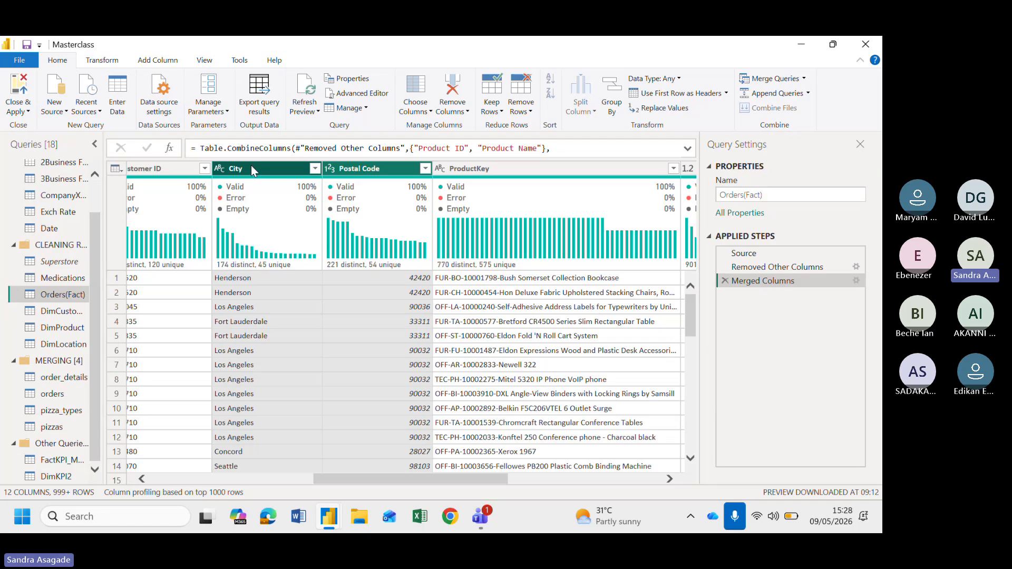
pyautogui.rightClick(350, 170)
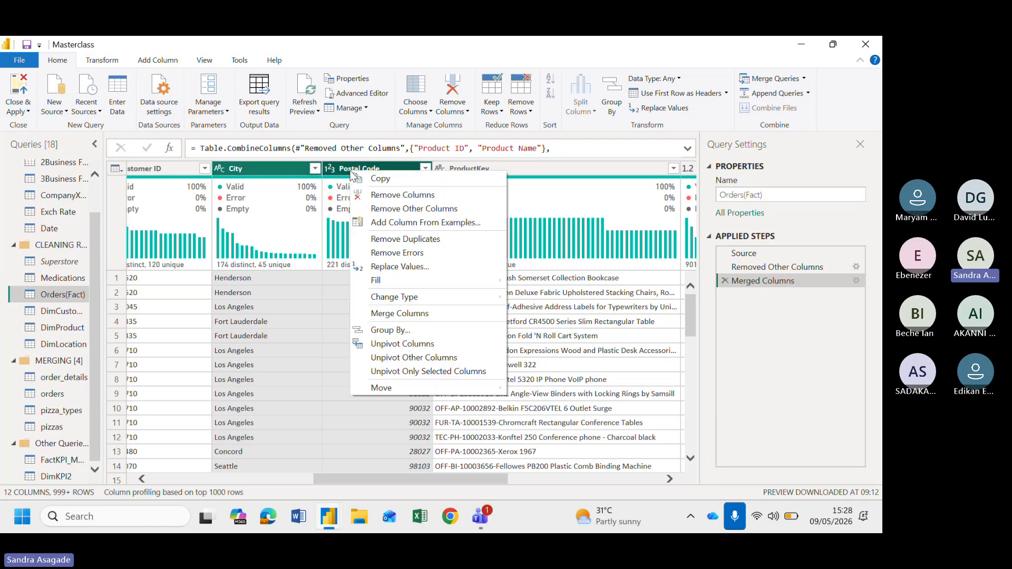
pyautogui.click(415, 313)
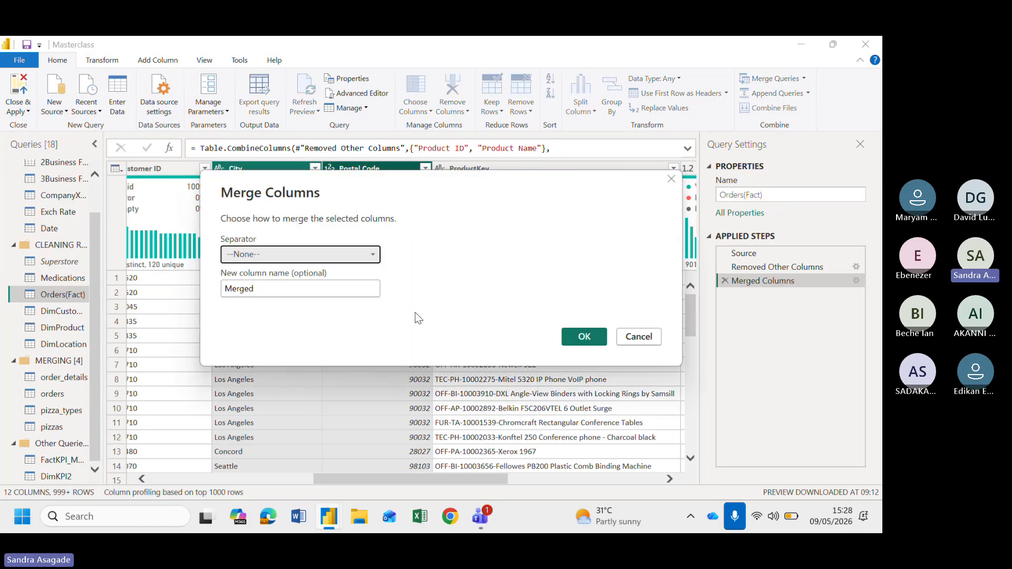
pyautogui.click(311, 254)
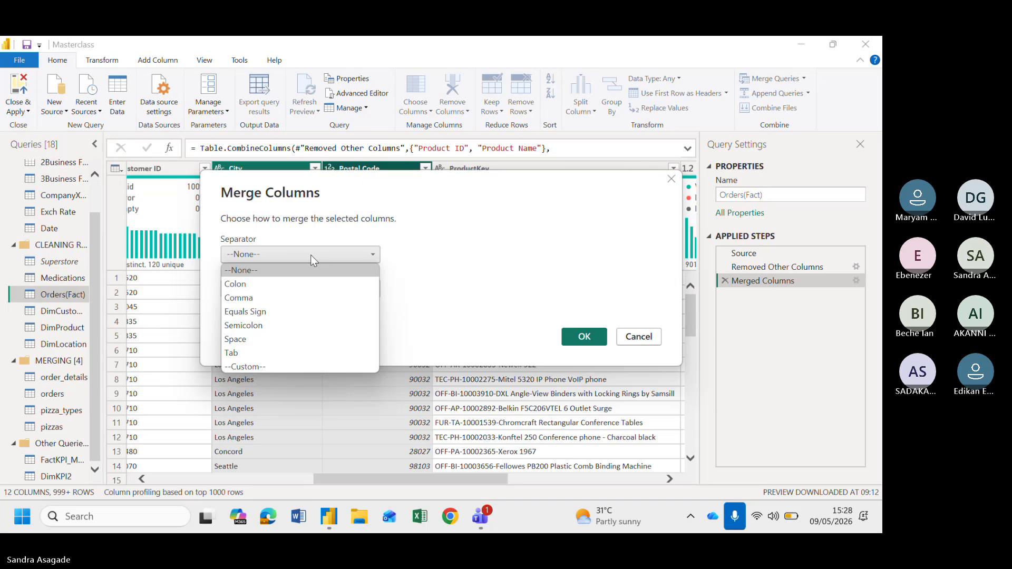
pyautogui.click(252, 365)
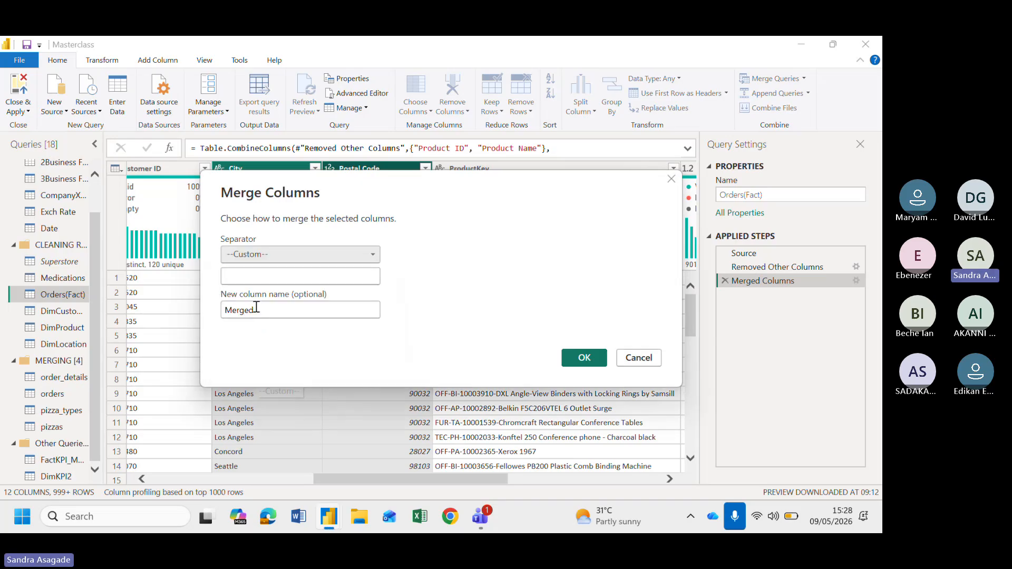
pyautogui.click(244, 278)
pyautogui.write('-')
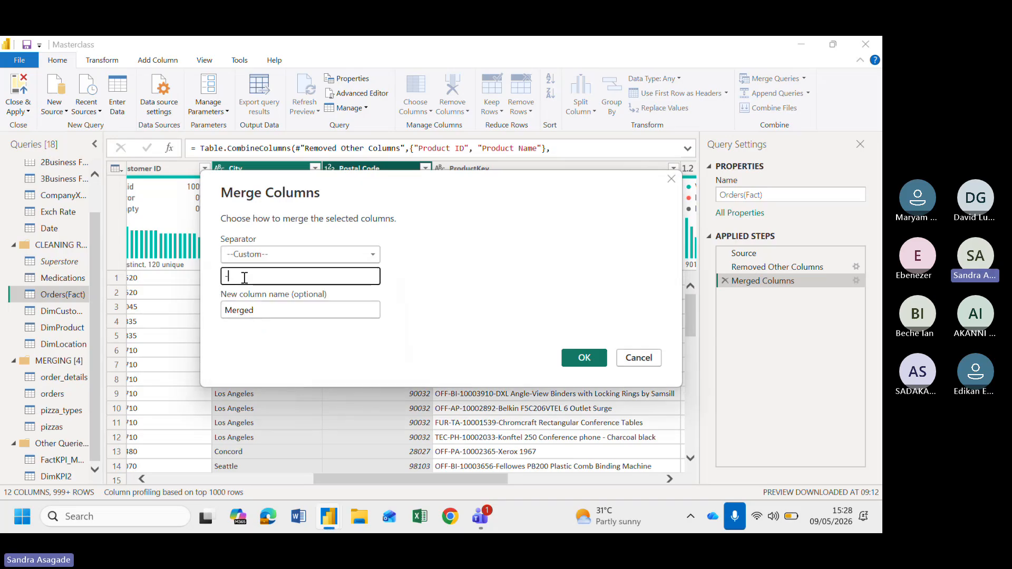
pyautogui.doubleClick(271, 309)
pyautogui.write('Lo')
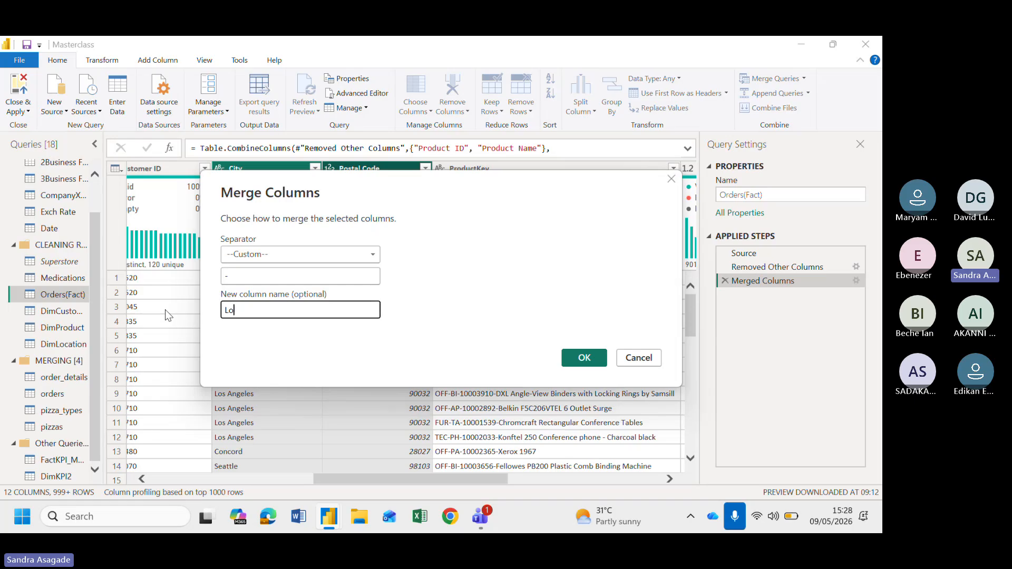
pyautogui.write('cationKey')
pyautogui.press('Return')
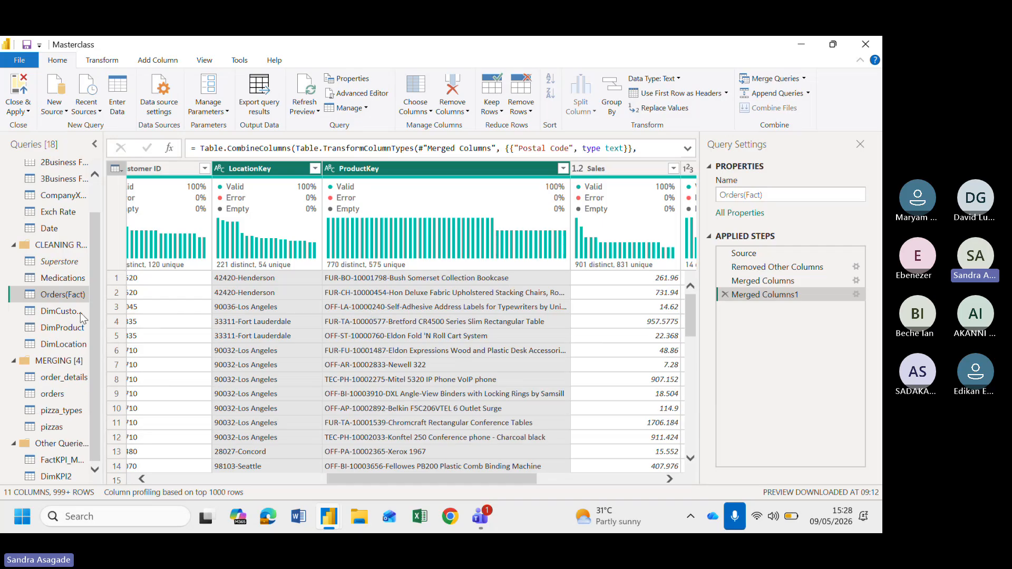
# Switch between the Superstore and Orders(Fact) queries to compare their columns
pyautogui.click(61, 261)
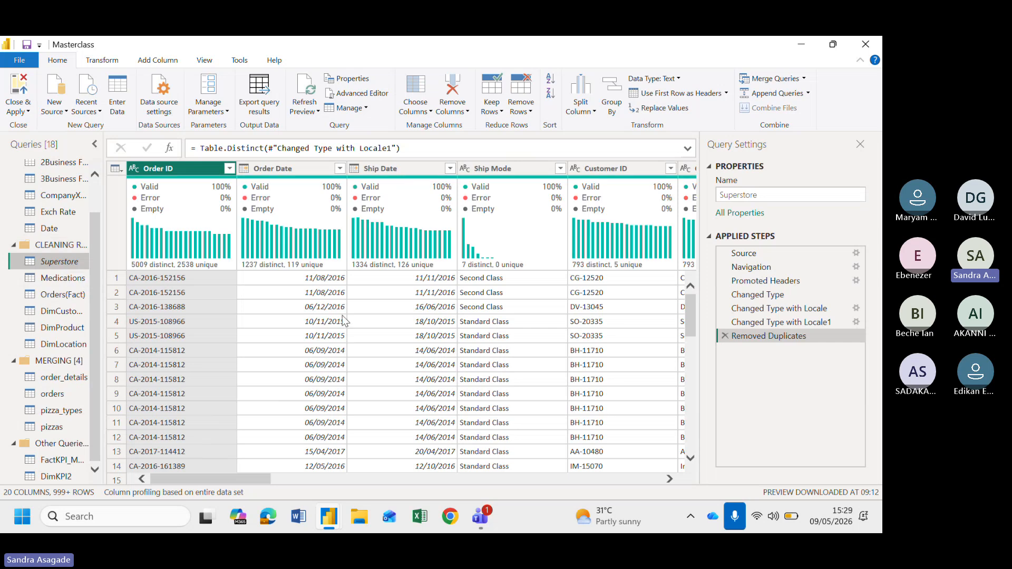
pyautogui.click(58, 297)
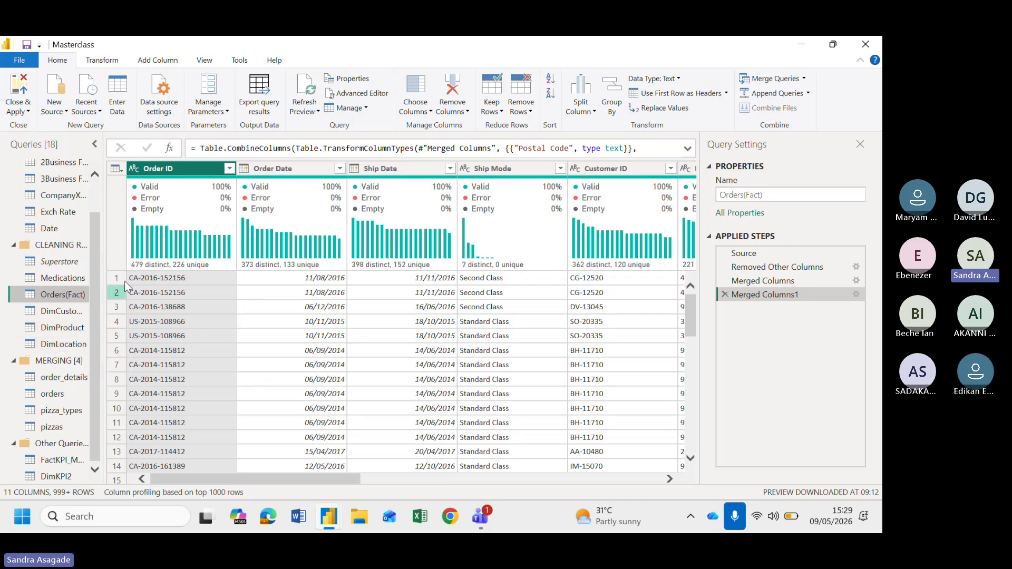
pyautogui.moveTo(128, 271)
pyautogui.click(51, 262)
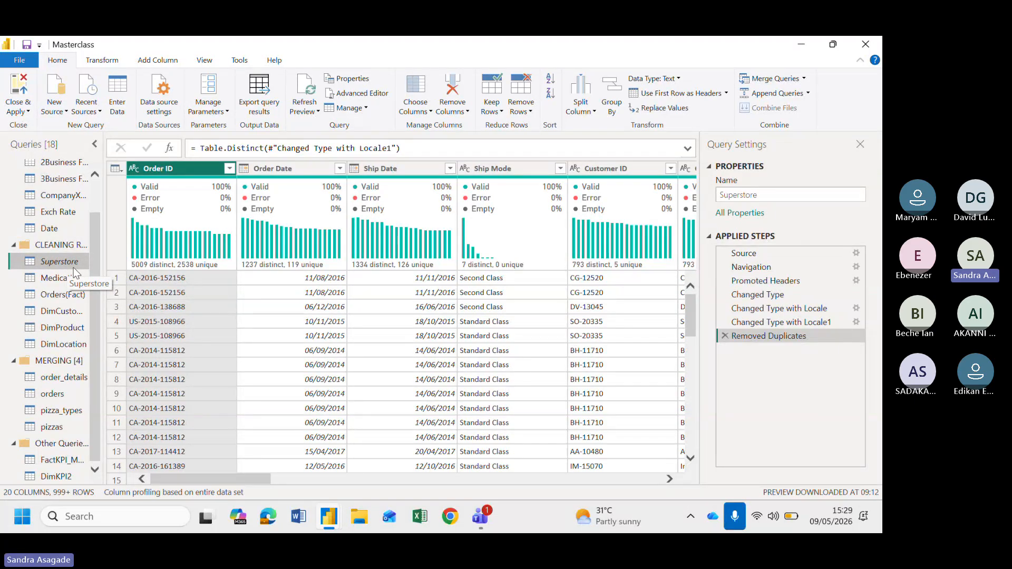
pyautogui.click(73, 297)
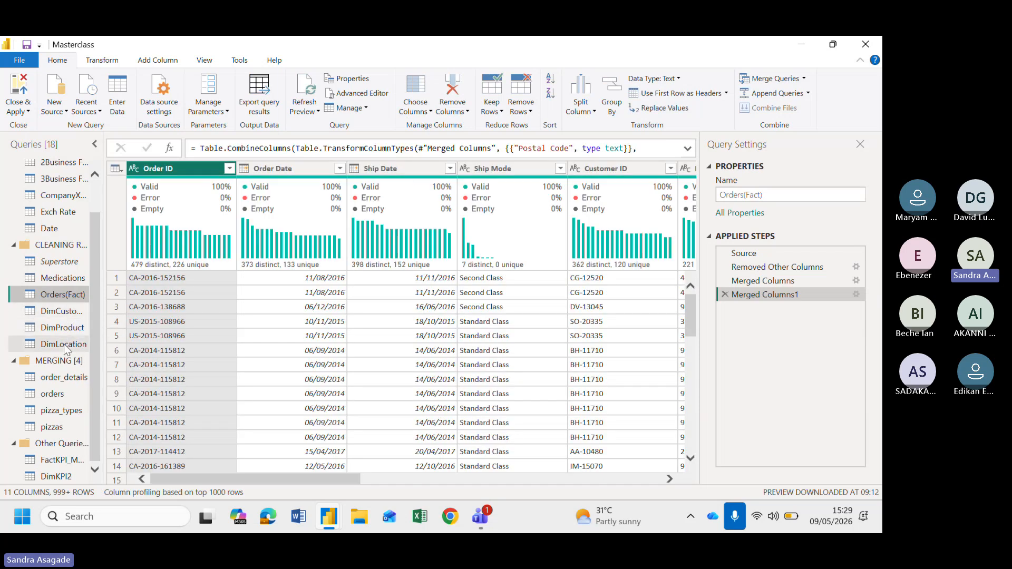
# Switch from Orders(Fact) back to the Superstore query to review its columns and applied steps
pyautogui.click(75, 262)
pyautogui.click(66, 296)
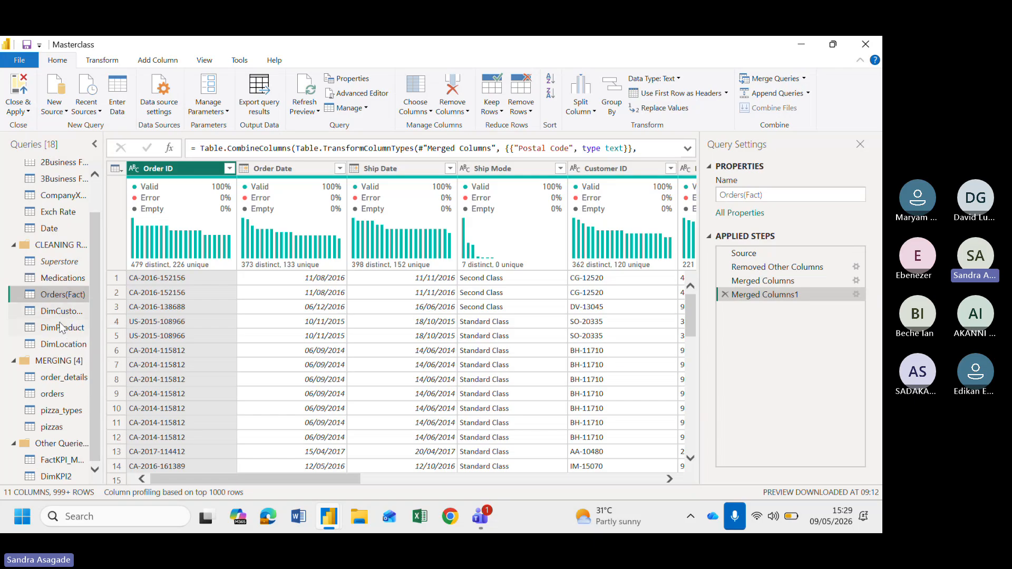
pyautogui.click(71, 264)
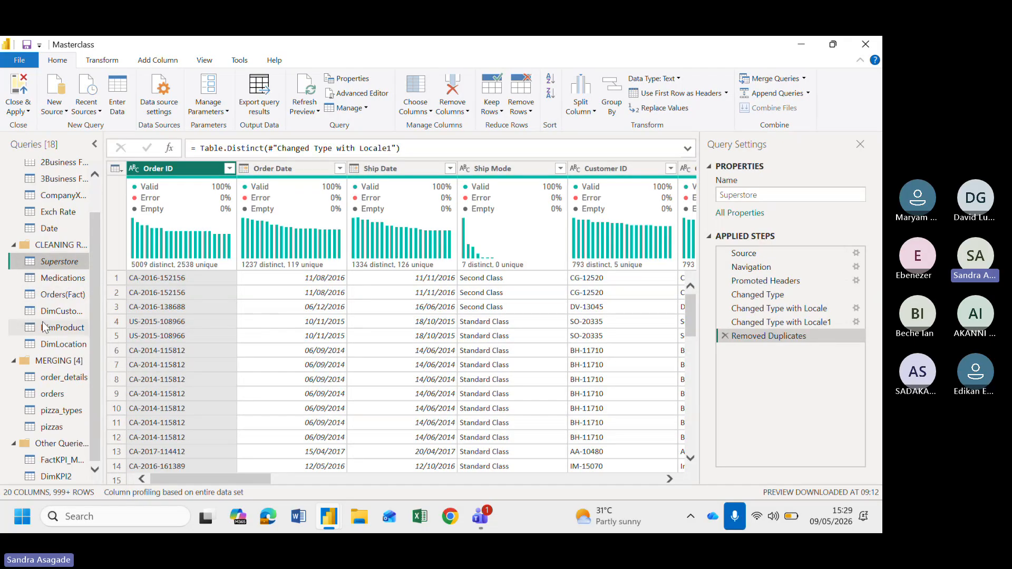
# Collapse the CLEANING REFERENCE group and open the CompanyX_PL_Entries_5000 query to browse across its columns
pyautogui.click(14, 245)
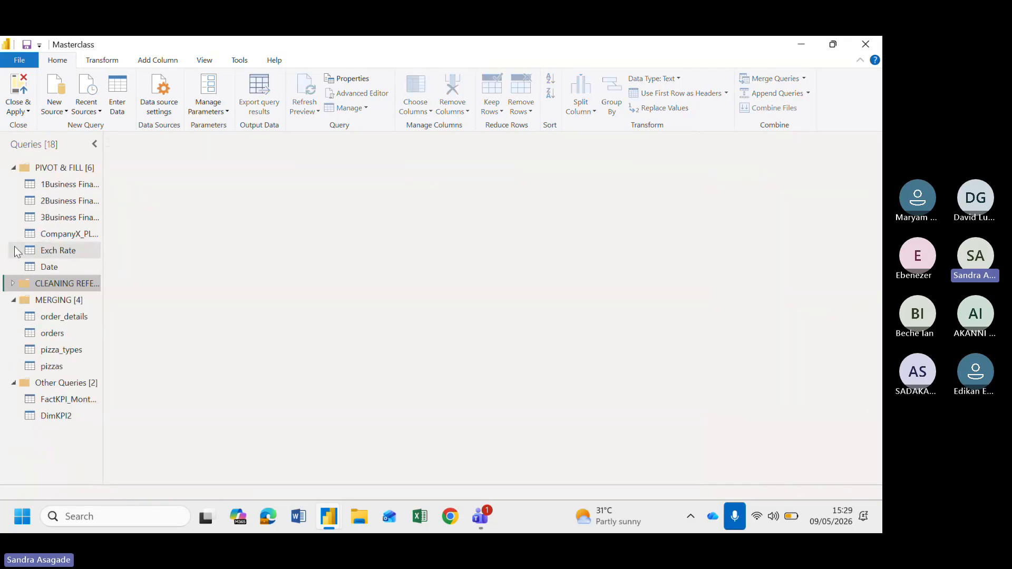
pyautogui.click(68, 235)
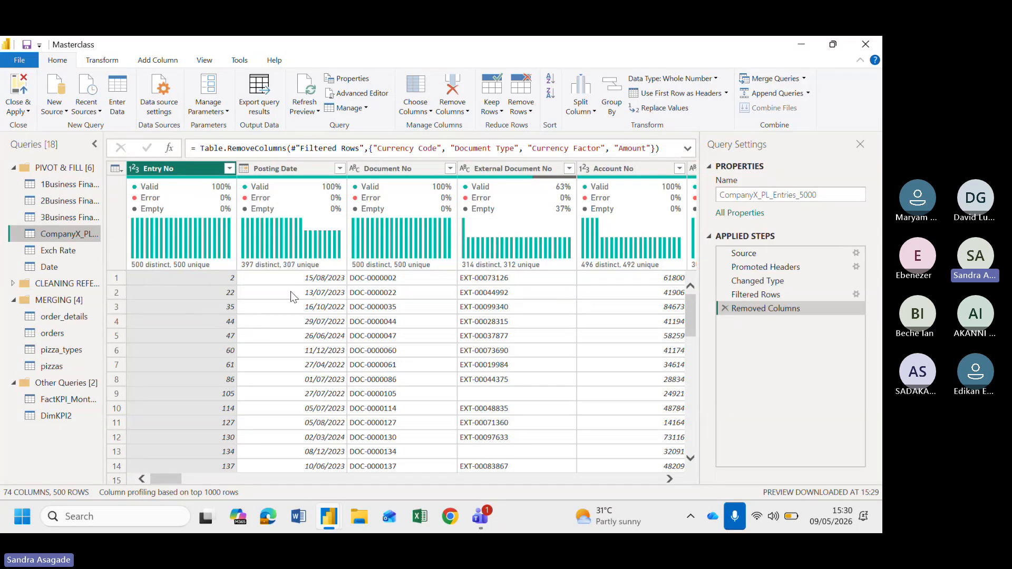
pyautogui.hscroll(1, 295, 295)
pyautogui.hscroll(3, 509, 335)
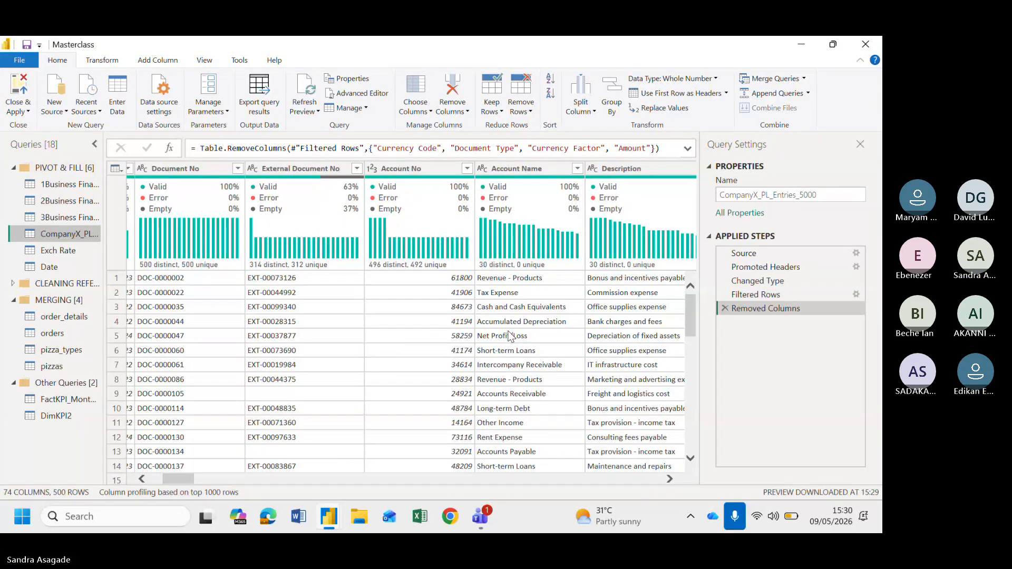
pyautogui.hscroll(-4, 509, 335)
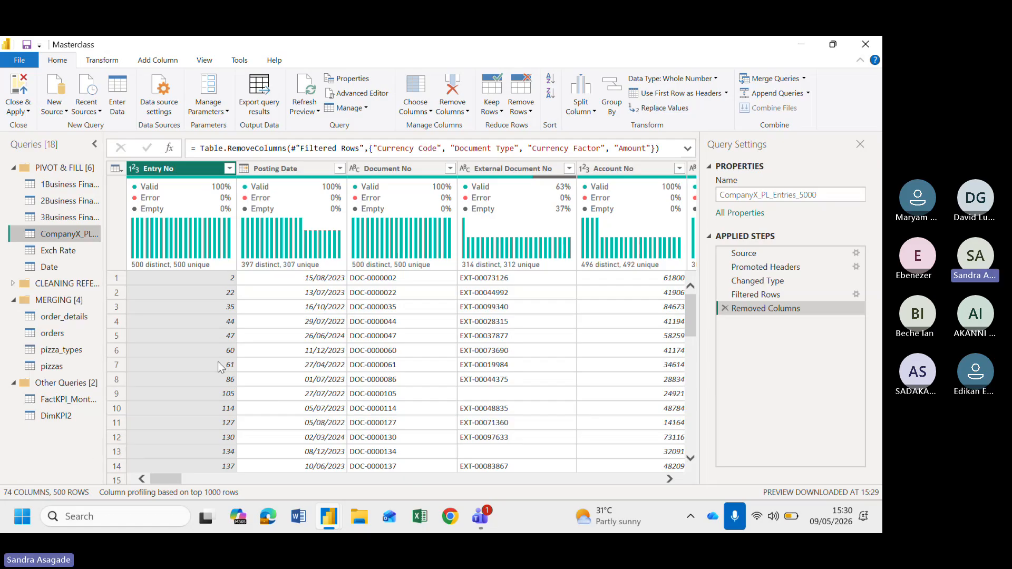
# Scroll back and forth across the CompanyX_PL_Entries_5000 columns to examine the entry, account and amount fields
pyautogui.hscroll(5, 406, 388)
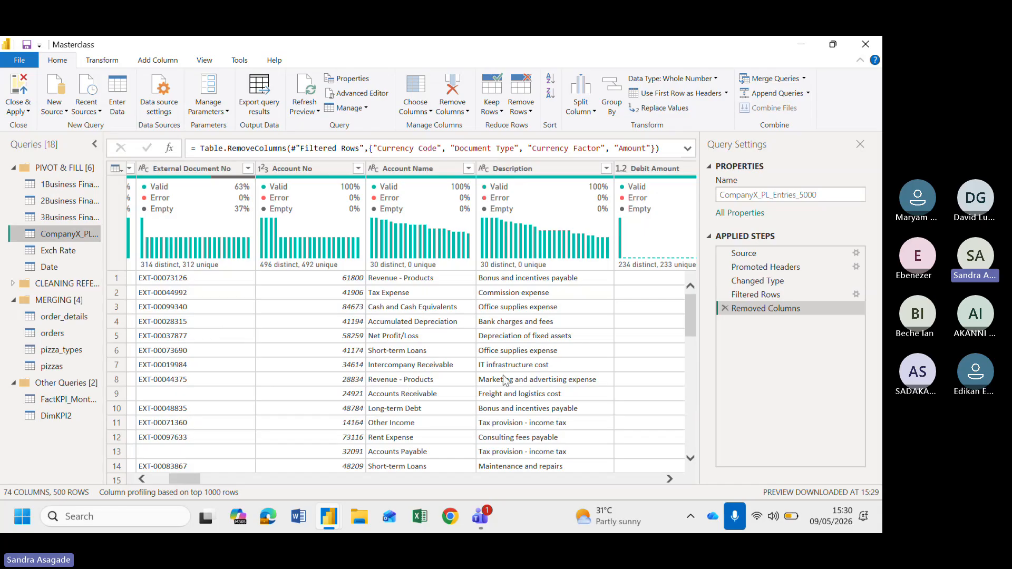
pyautogui.hscroll(10, 552, 393)
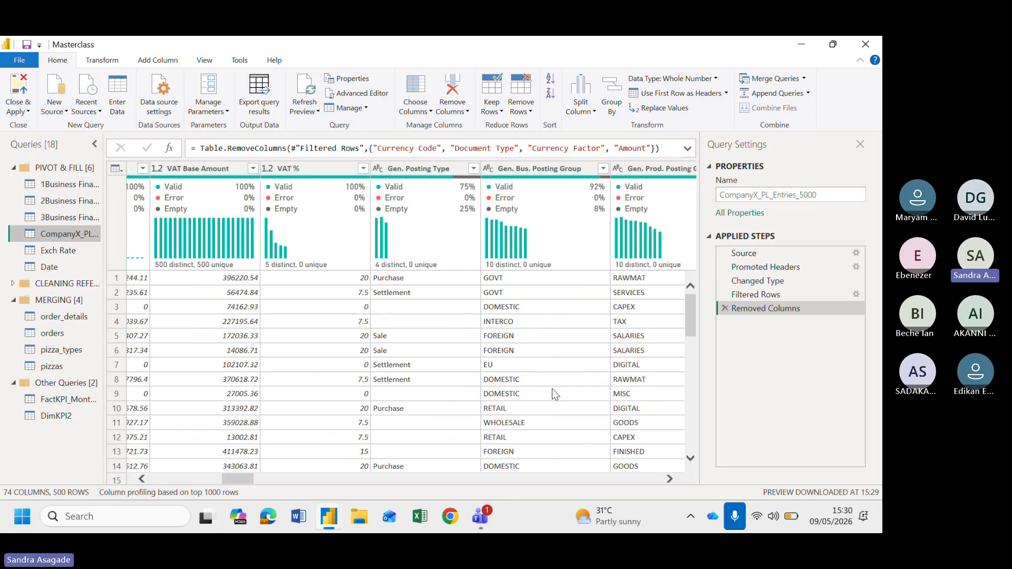
pyautogui.hscroll(-15, 552, 388)
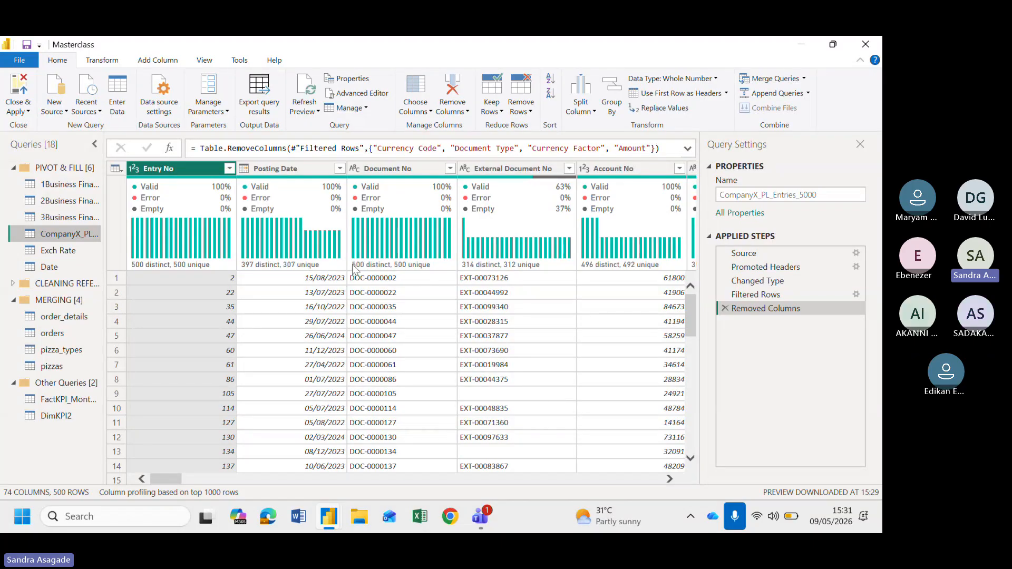
pyautogui.hscroll(3, 474, 334)
pyautogui.hscroll(1, 474, 332)
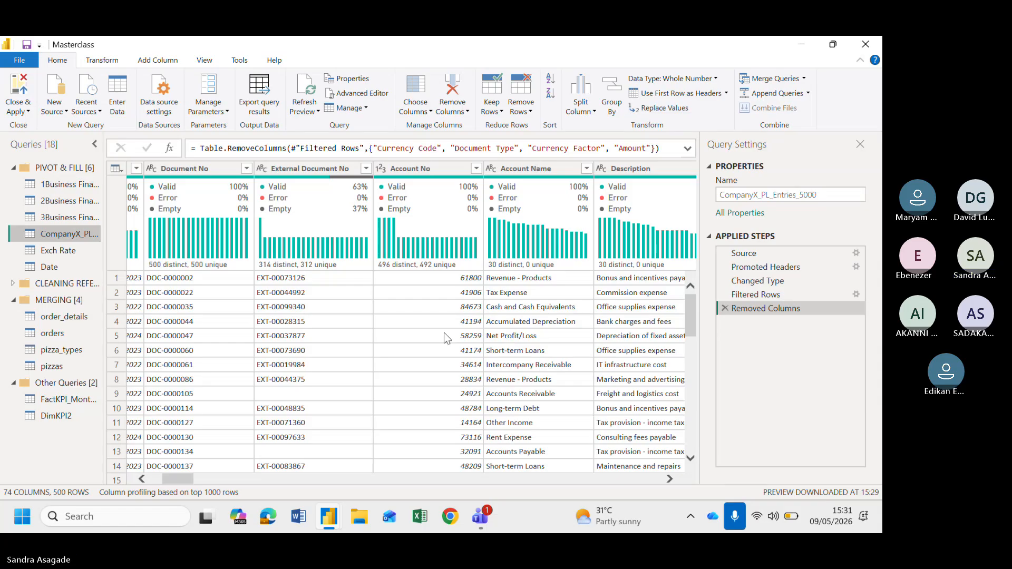
pyautogui.hscroll(-3, 444, 338)
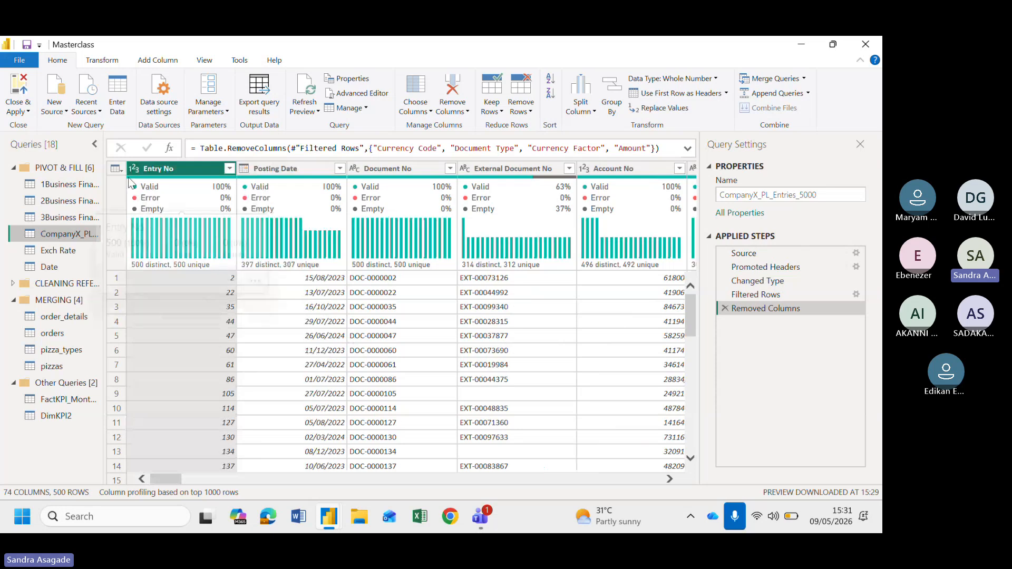
pyautogui.hscroll(3, 467, 382)
pyautogui.hscroll(-3, 466, 381)
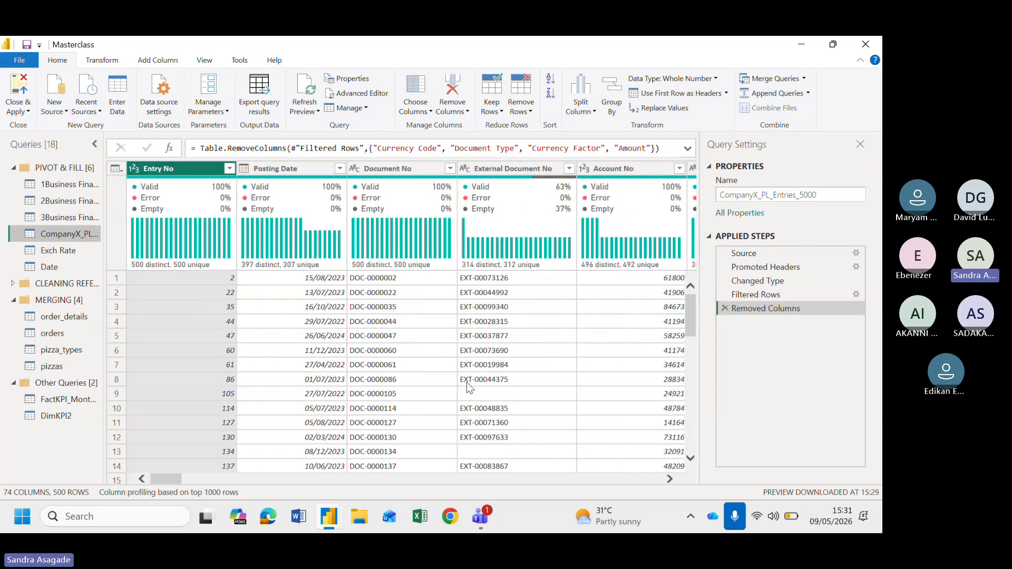
pyautogui.hscroll(5, 338, 318)
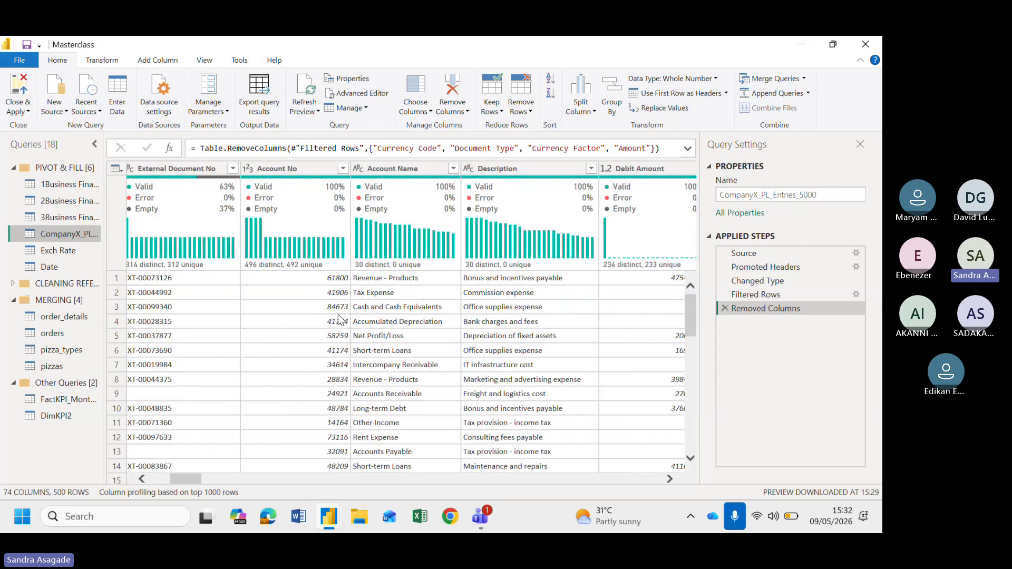
pyautogui.moveTo(359, 223)
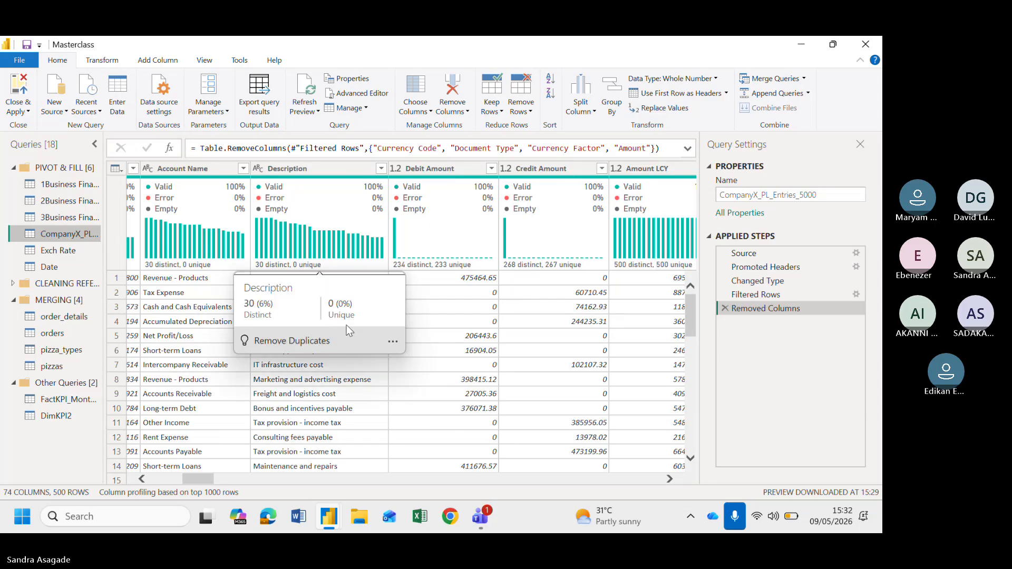
pyautogui.hscroll(-5, 295, 391)
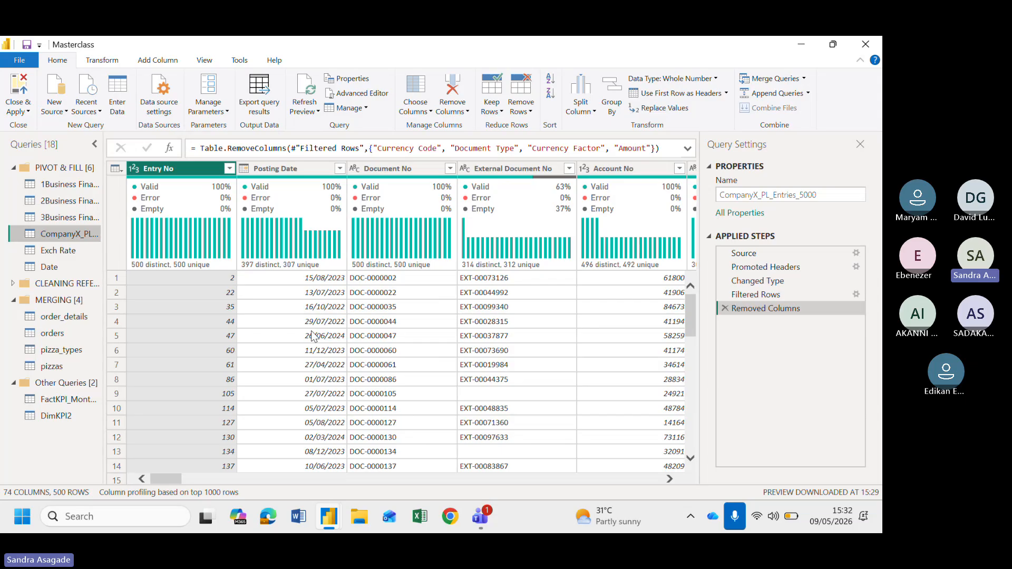
pyautogui.hscroll(5, 312, 333)
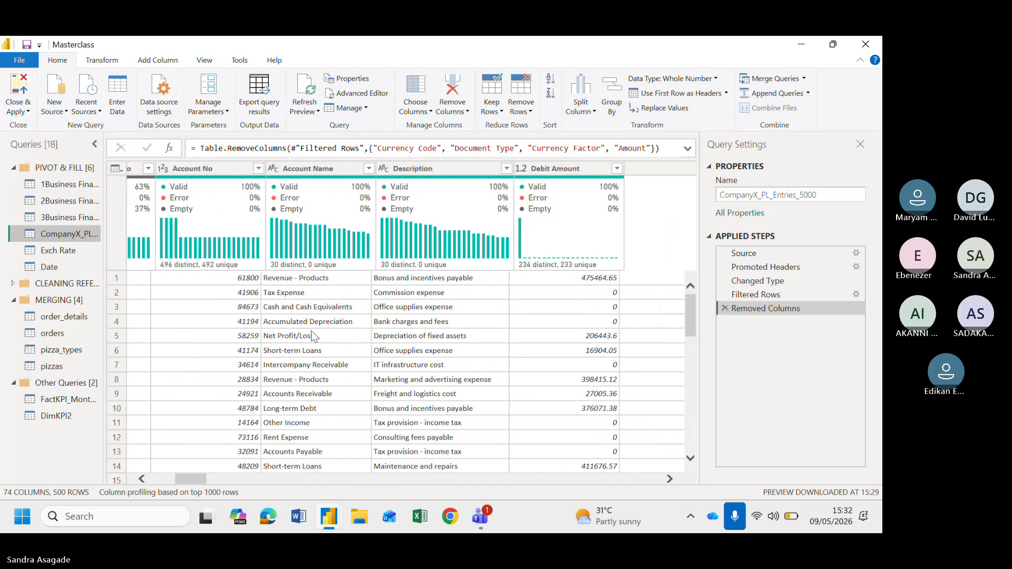
pyautogui.hscroll(1, 311, 336)
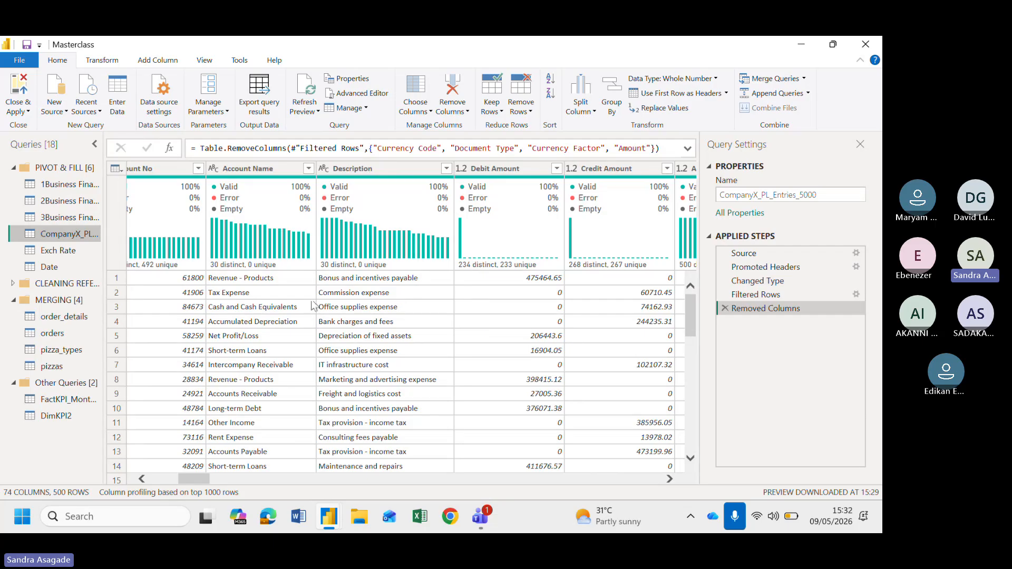
pyautogui.hscroll(-5, 315, 305)
pyautogui.hscroll(-1, 311, 299)
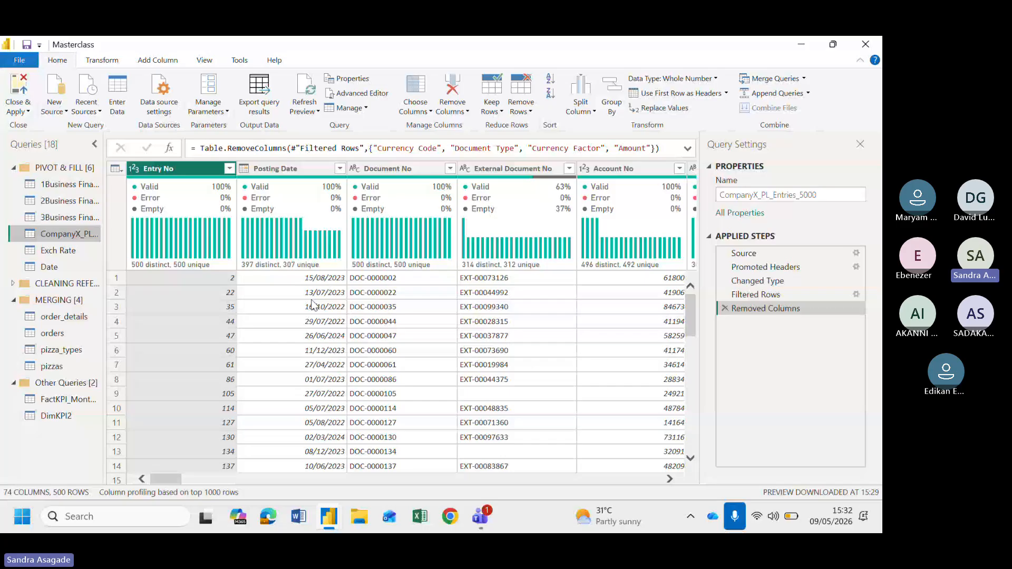
pyautogui.hscroll(5, 312, 304)
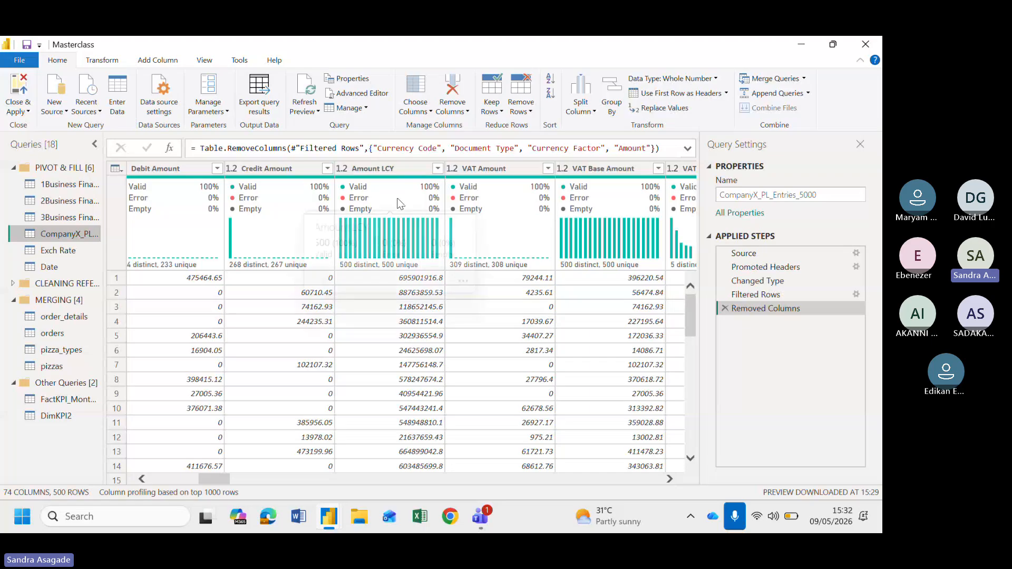
# Rename the Amount LCY column to Amount NGN
pyautogui.moveTo(400, 204)
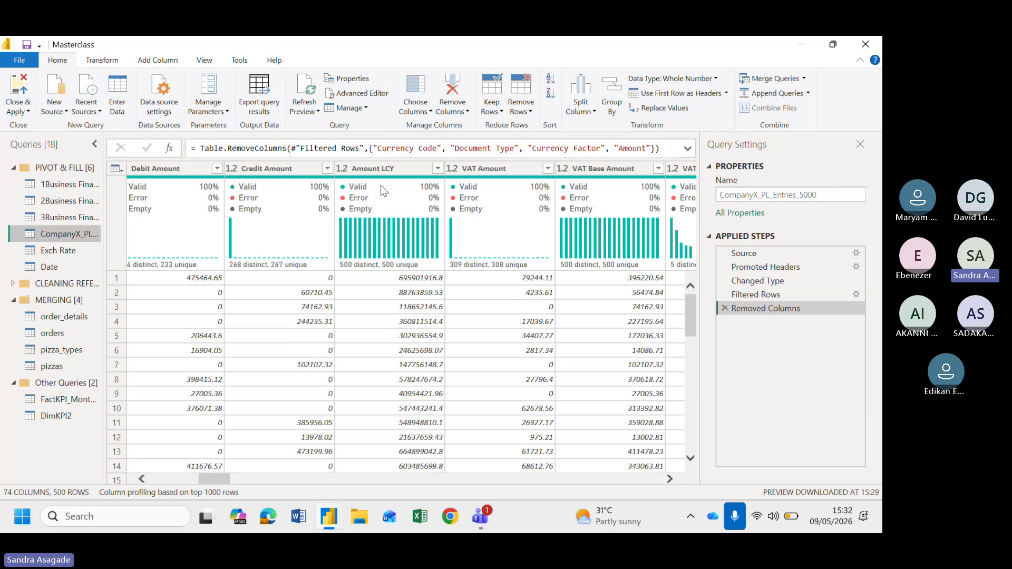
pyautogui.click(384, 170)
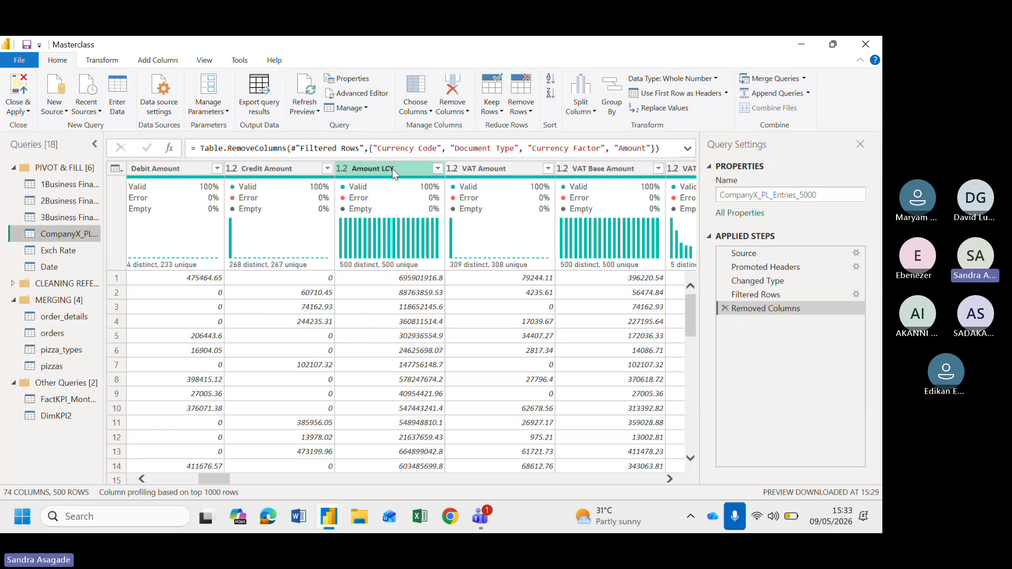
pyautogui.doubleClick(405, 168)
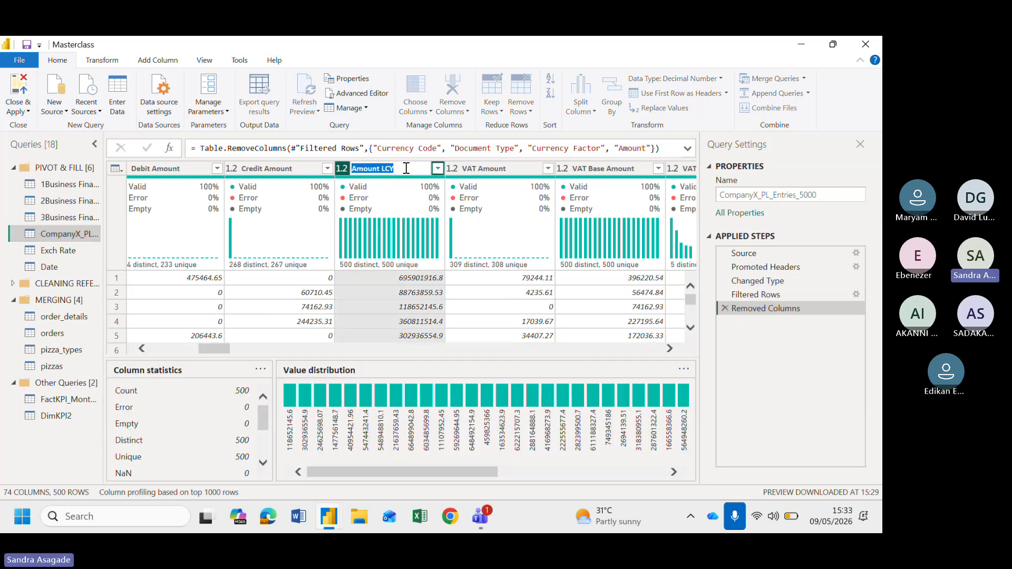
pyautogui.press('End')
pyautogui.press('BackSpace')
pyautogui.press('BackSpace')
pyautogui.press('BackSpace')
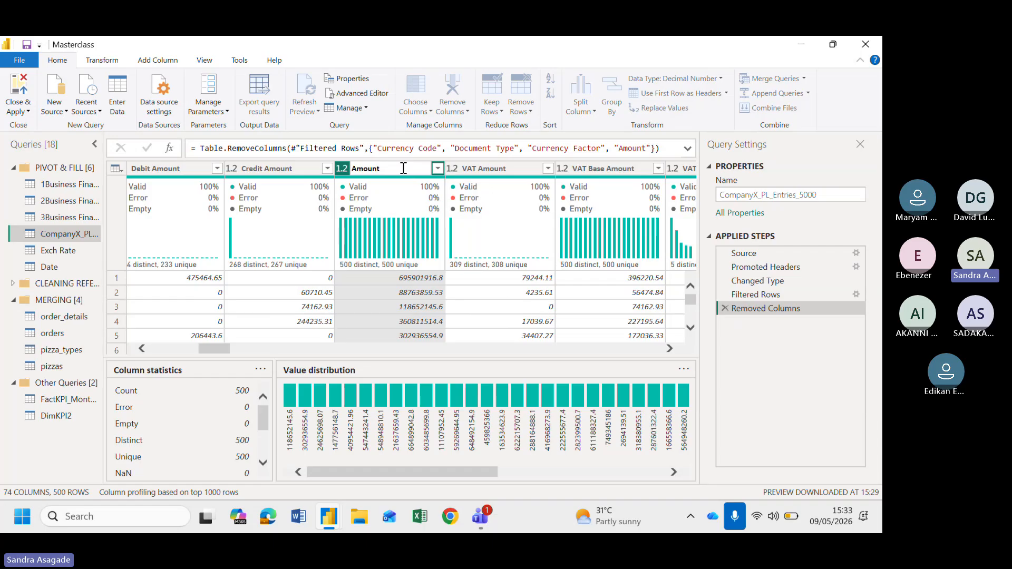
pyautogui.write('NGN')
pyautogui.press('Return')
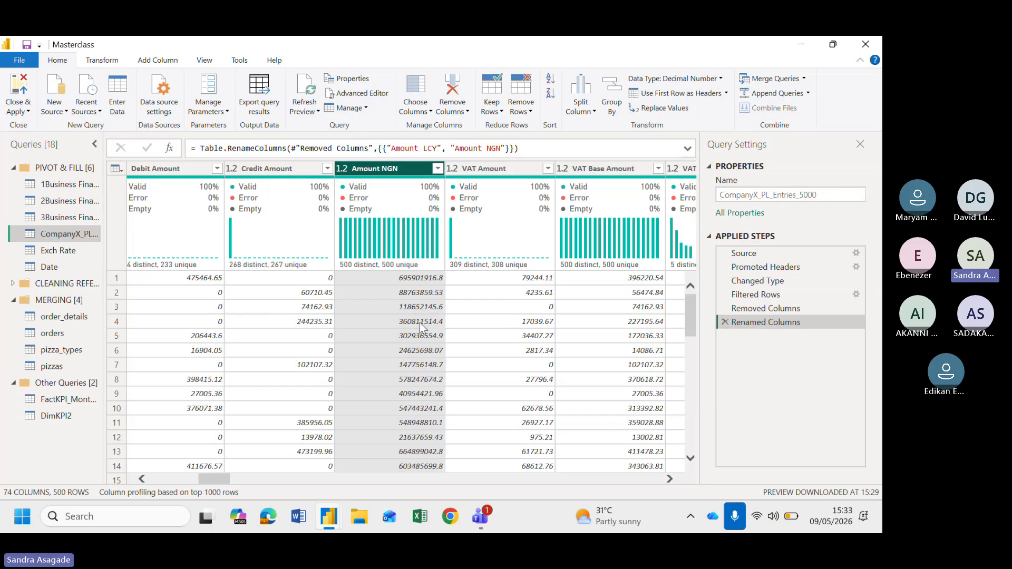
# Browse across the table's columns again to review the renamed amount column among the other fields
pyautogui.hscroll(-10, 420, 322)
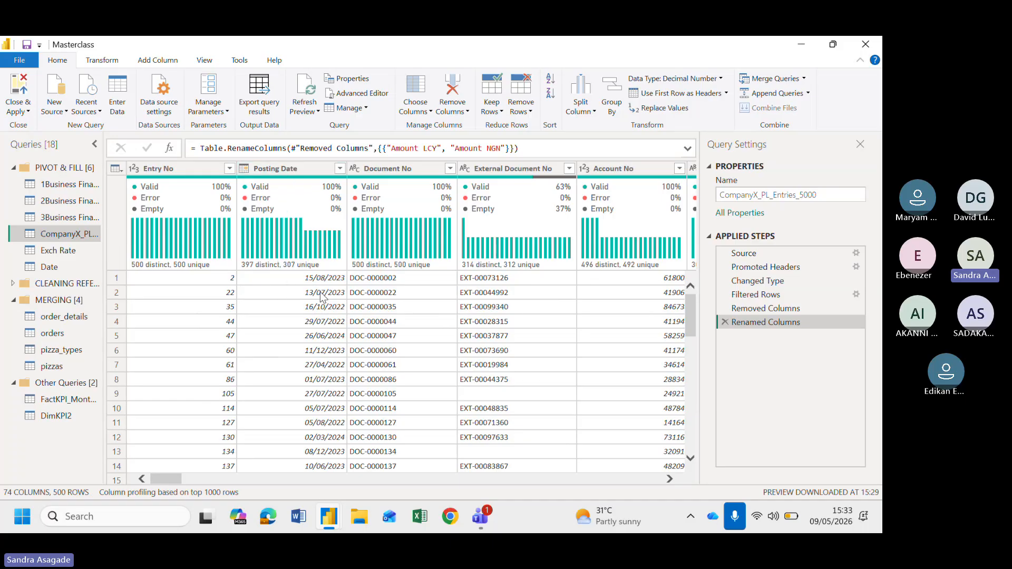
pyautogui.hscroll(5, 320, 293)
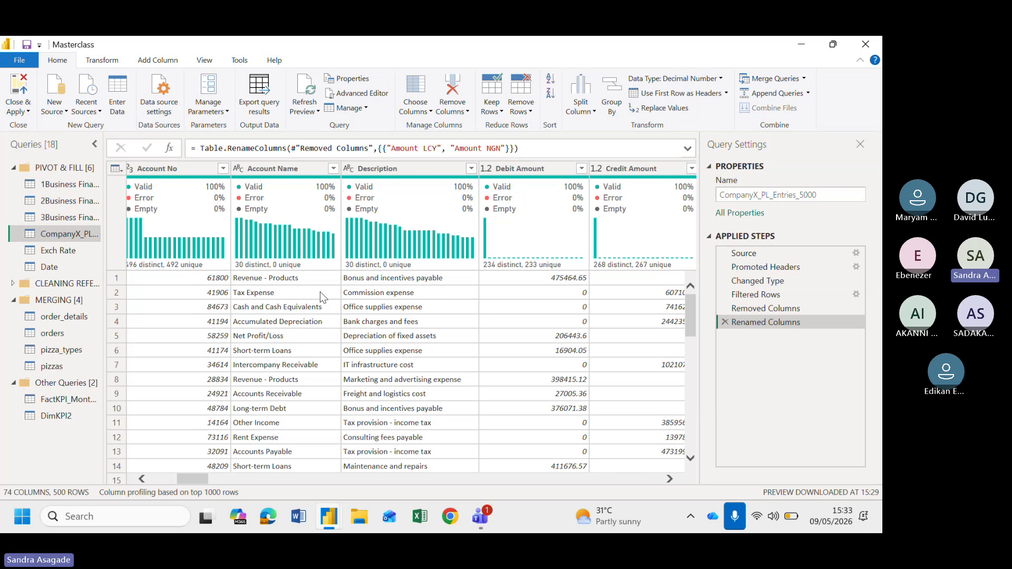
pyautogui.hscroll(-4, 320, 292)
pyautogui.hscroll(6, 341, 316)
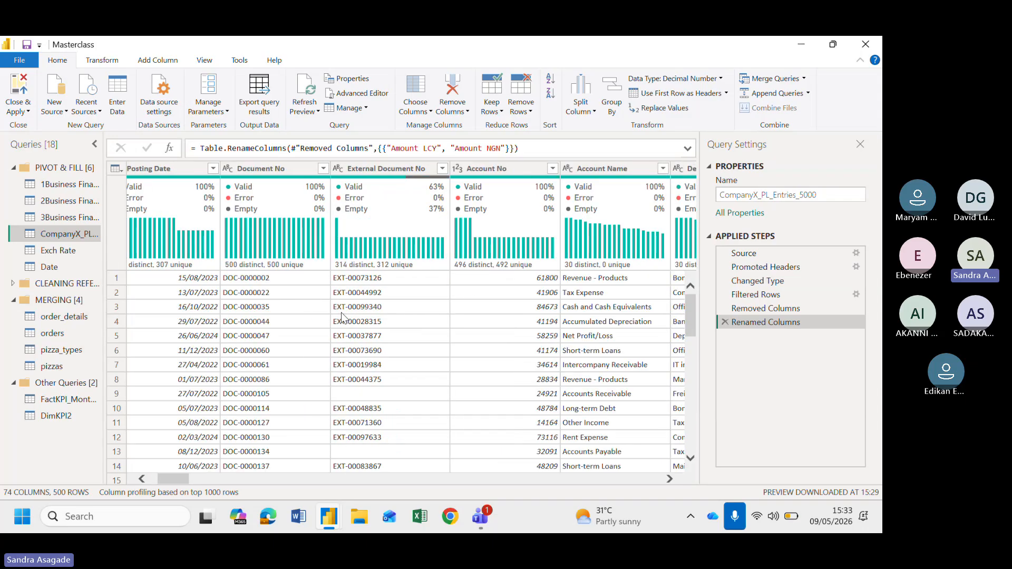
pyautogui.hscroll(-3, 343, 318)
pyautogui.hscroll(-2, 342, 314)
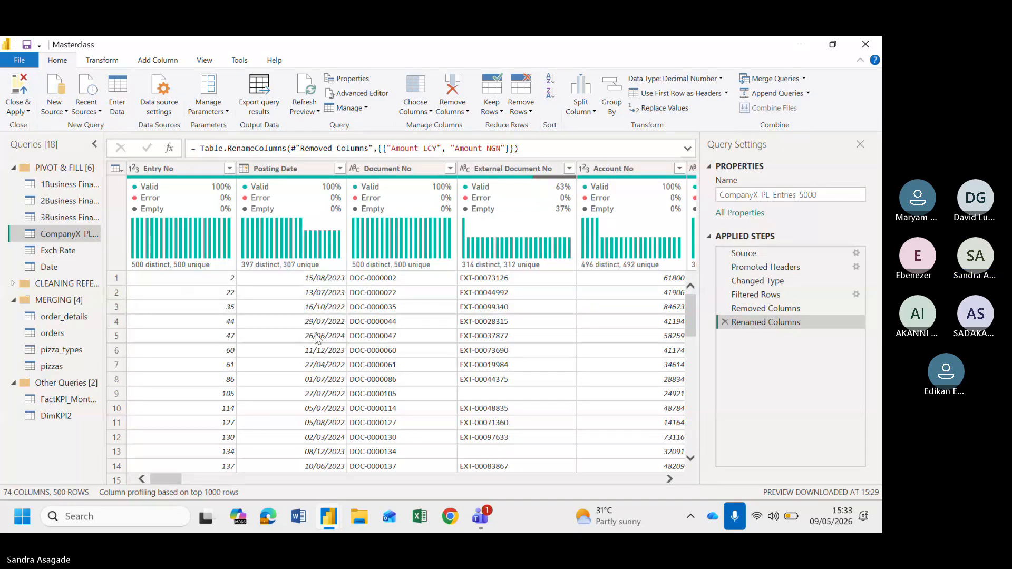
pyautogui.hscroll(2, 317, 338)
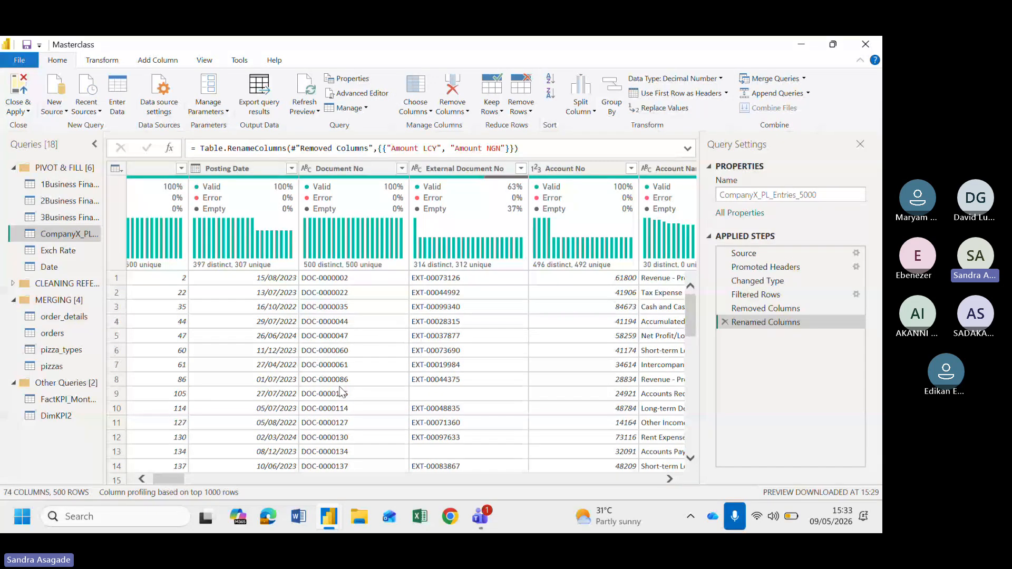
pyautogui.hscroll(3, 337, 392)
pyautogui.hscroll(5, 340, 392)
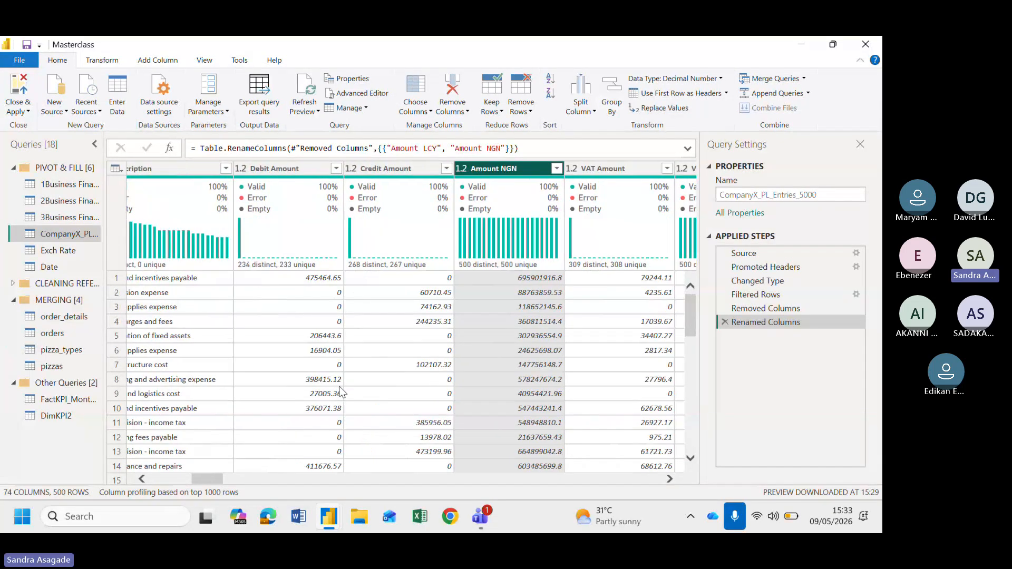
pyautogui.hscroll(-8, 343, 334)
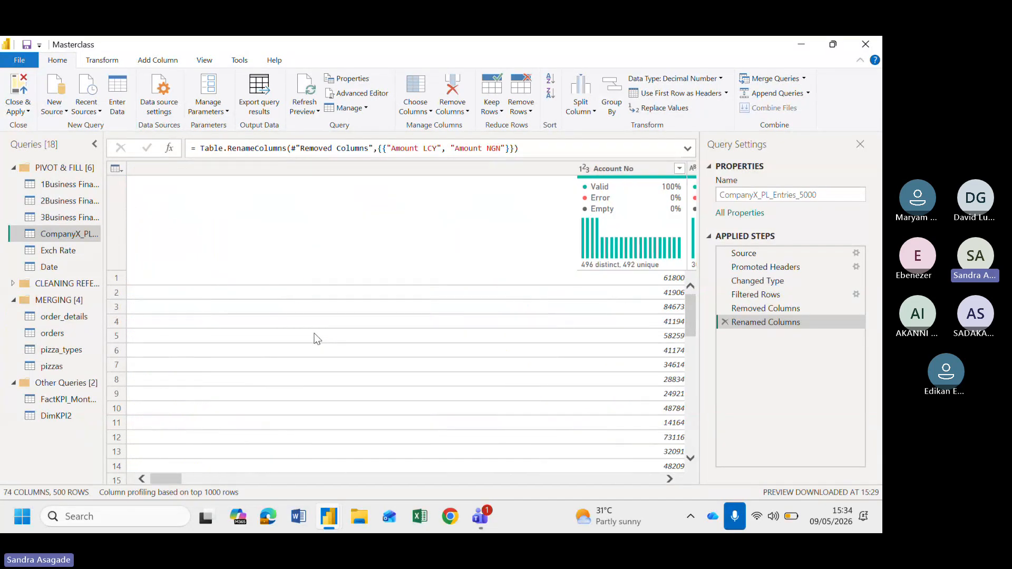
pyautogui.hscroll(8, 316, 338)
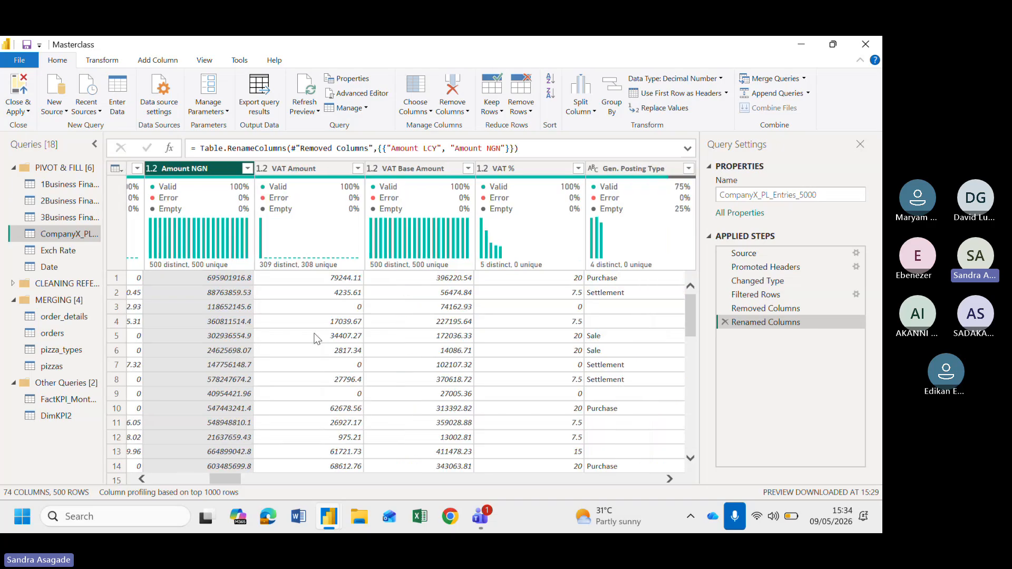
pyautogui.hscroll(-4, 246, 280)
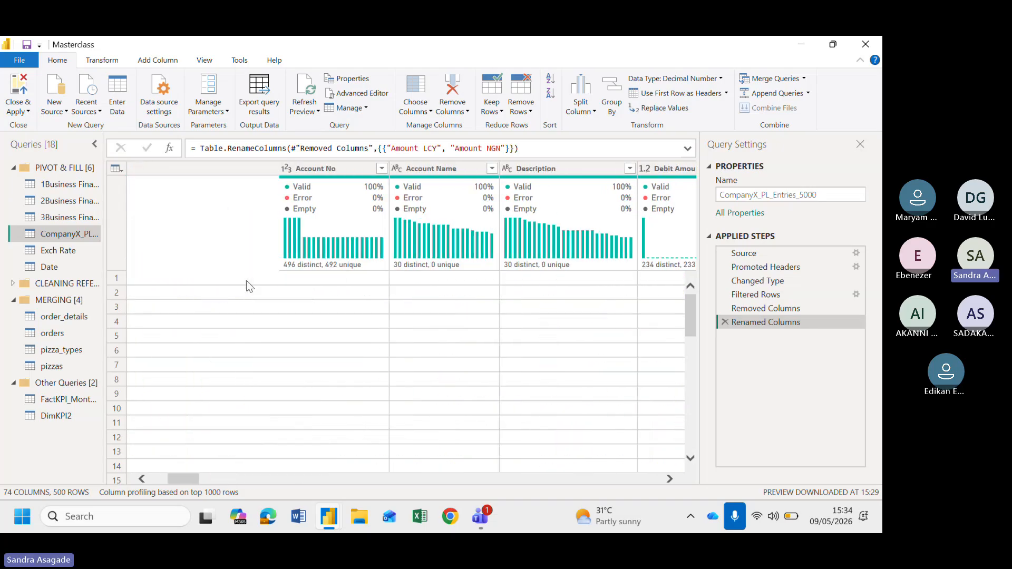
pyautogui.hscroll(-3, 246, 280)
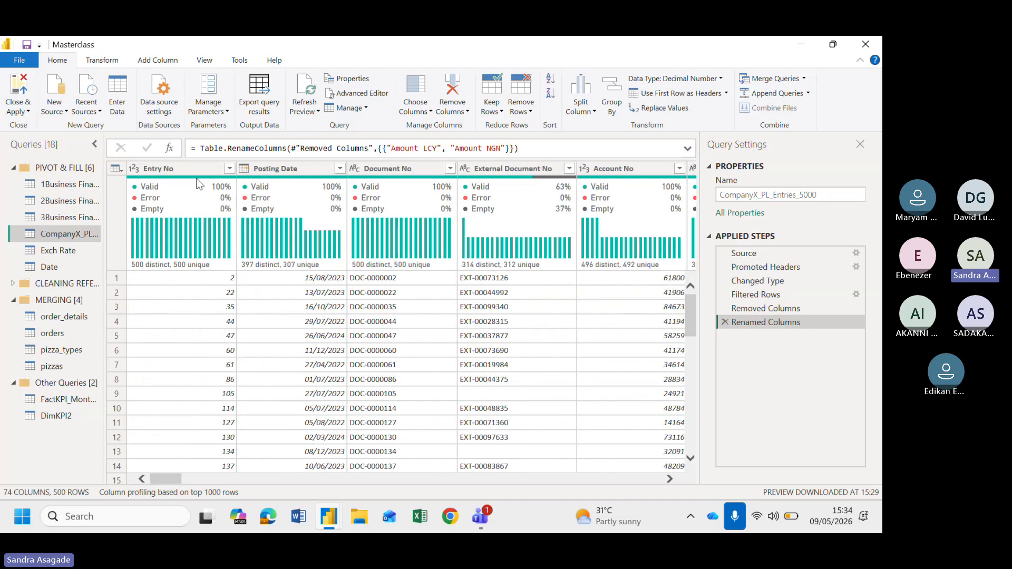
pyautogui.hscroll(3, 348, 306)
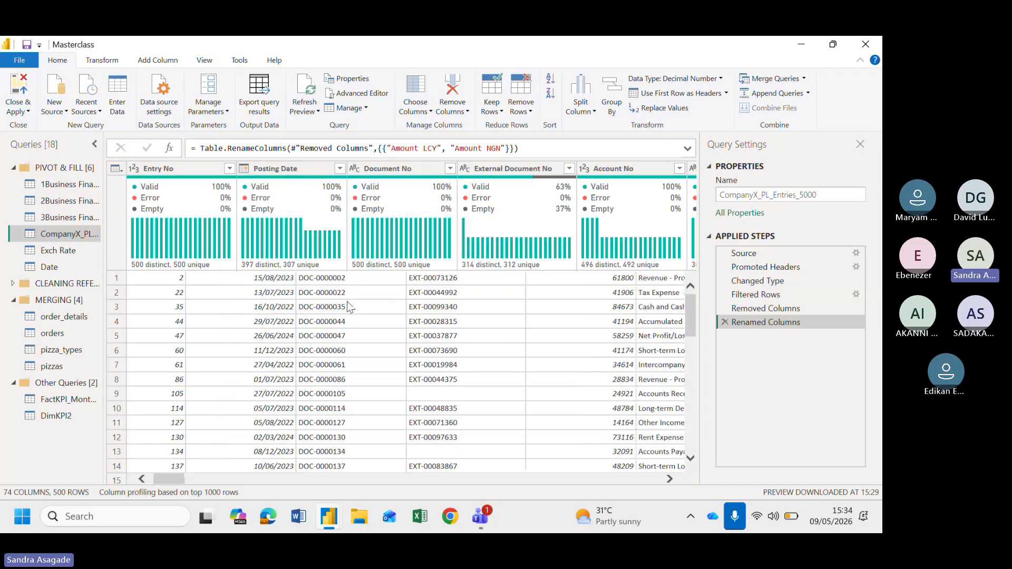
pyautogui.hscroll(1, 348, 306)
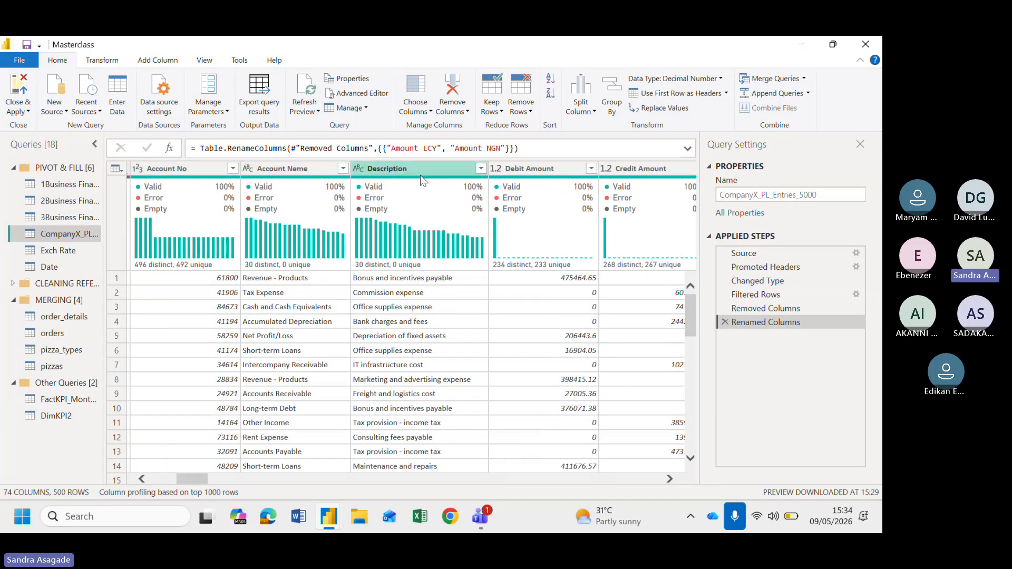
pyautogui.hscroll(3, 458, 285)
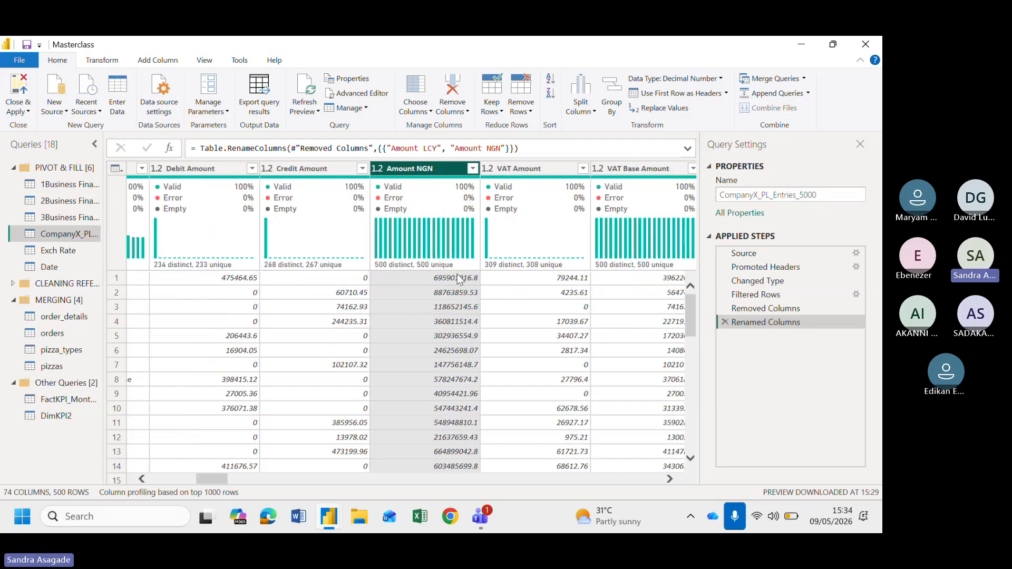
pyautogui.hscroll(2, 418, 342)
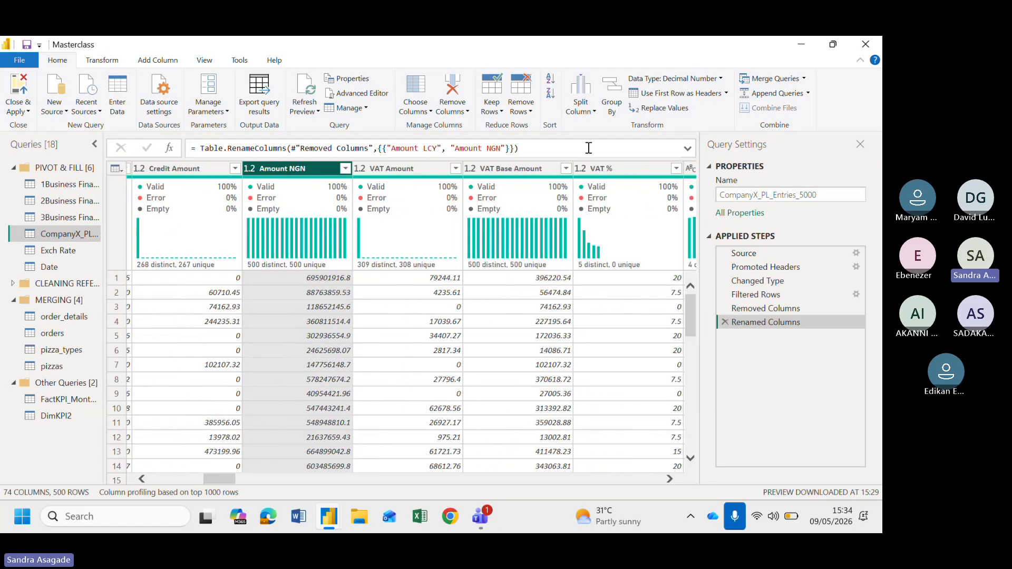
pyautogui.hscroll(-10, 418, 287)
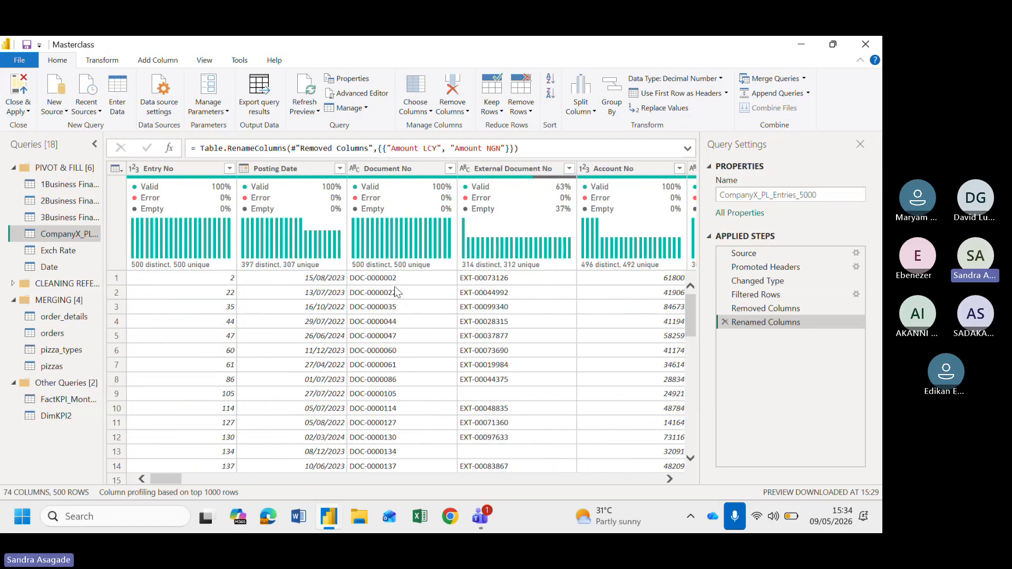
# Keep only the Entry No, Posting Date, Document No, Account No, Account Name, Description and Amount NGN columns
pyautogui.click(116, 168)
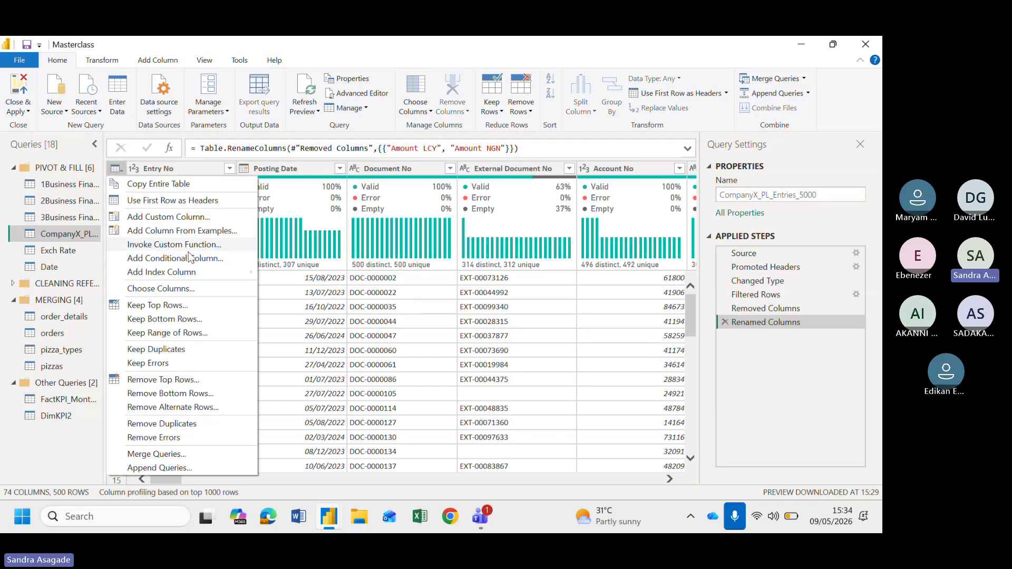
pyautogui.click(167, 288)
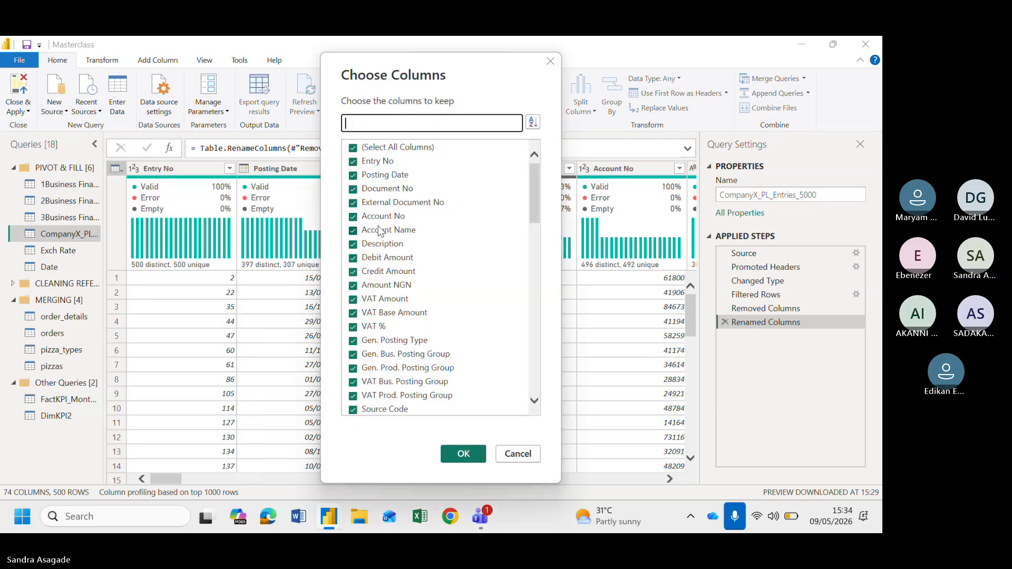
pyautogui.click(352, 149)
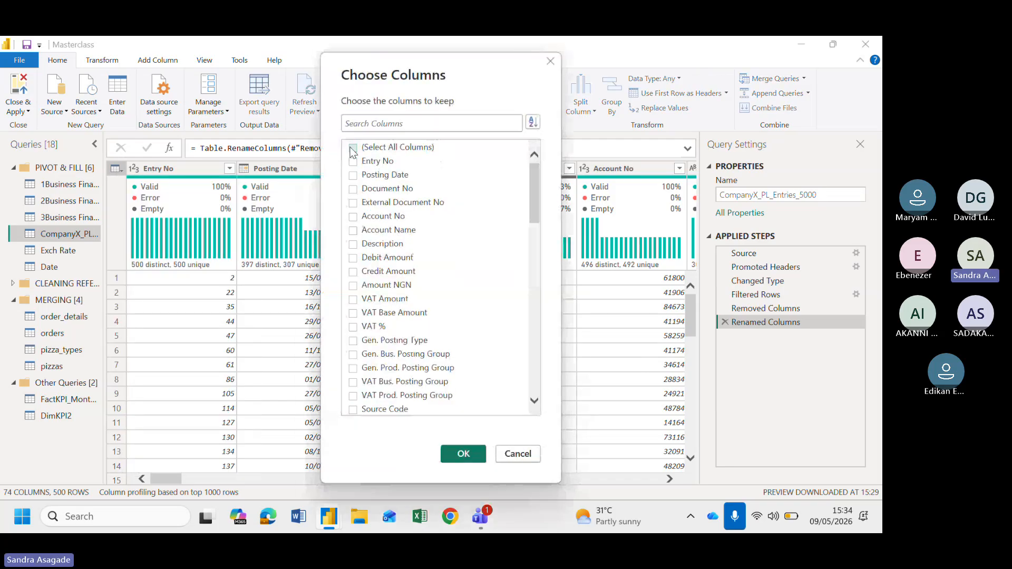
pyautogui.click(371, 165)
pyautogui.click(375, 177)
pyautogui.click(381, 191)
pyautogui.click(370, 221)
pyautogui.click(387, 233)
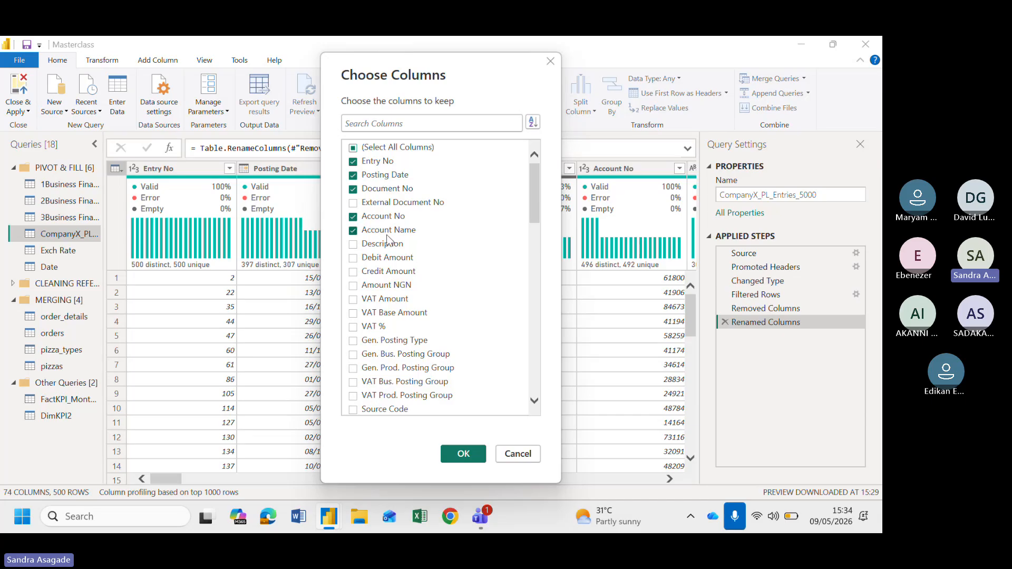
pyautogui.click(373, 247)
pyautogui.click(353, 285)
pyautogui.click(462, 455)
# Switch between the Exch Rate and CompanyX_PL_Entries_5000 queries to compare their date columns and reduced fields
pyautogui.hscroll(5, 498, 315)
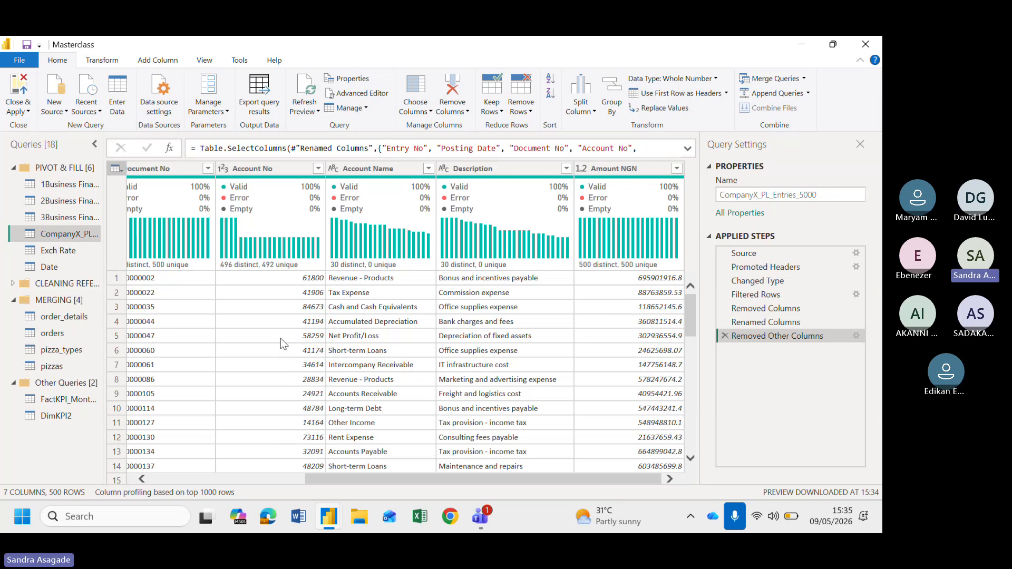
pyautogui.hscroll(-5, 281, 338)
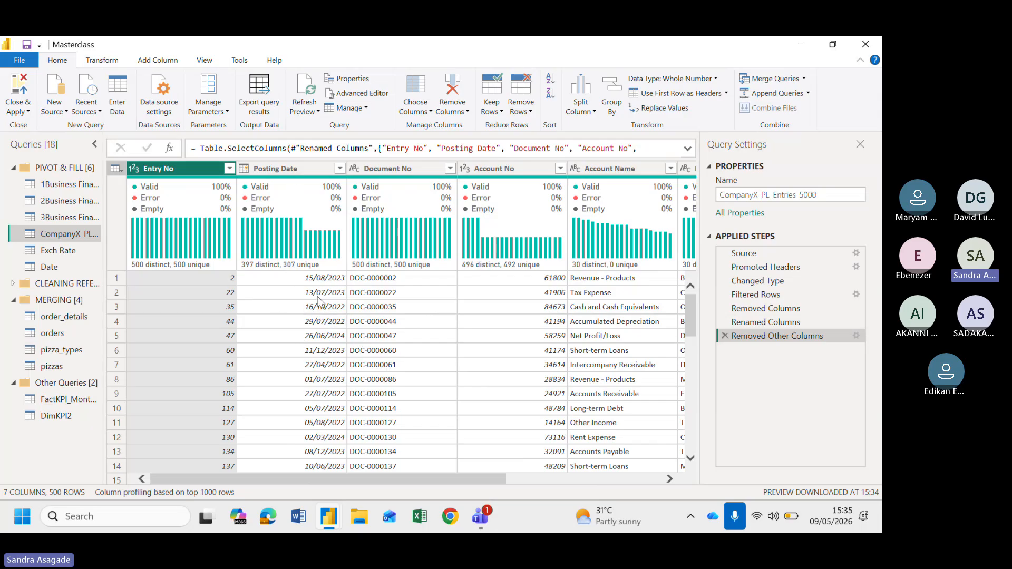
pyautogui.moveTo(284, 274)
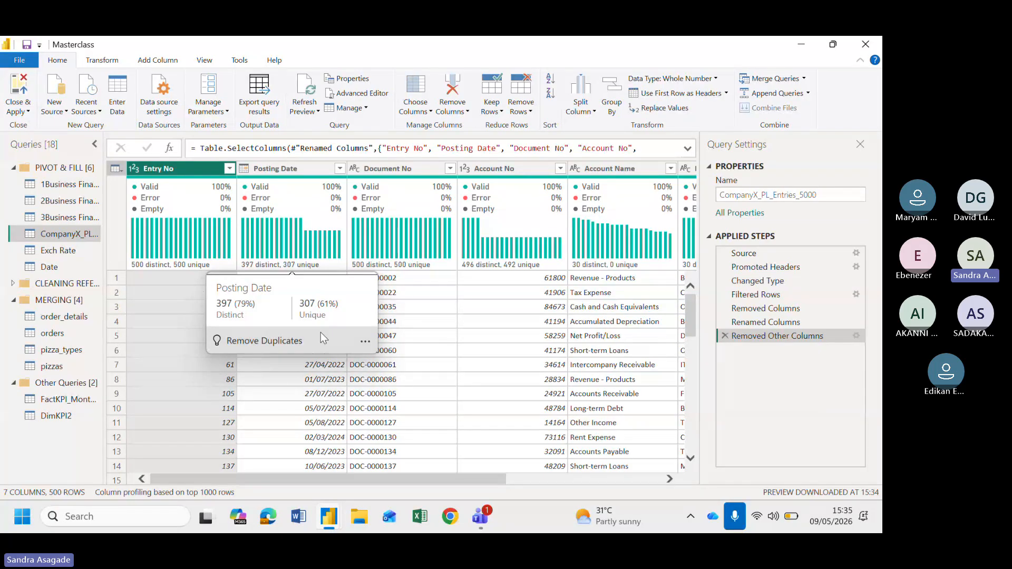
pyautogui.click(76, 247)
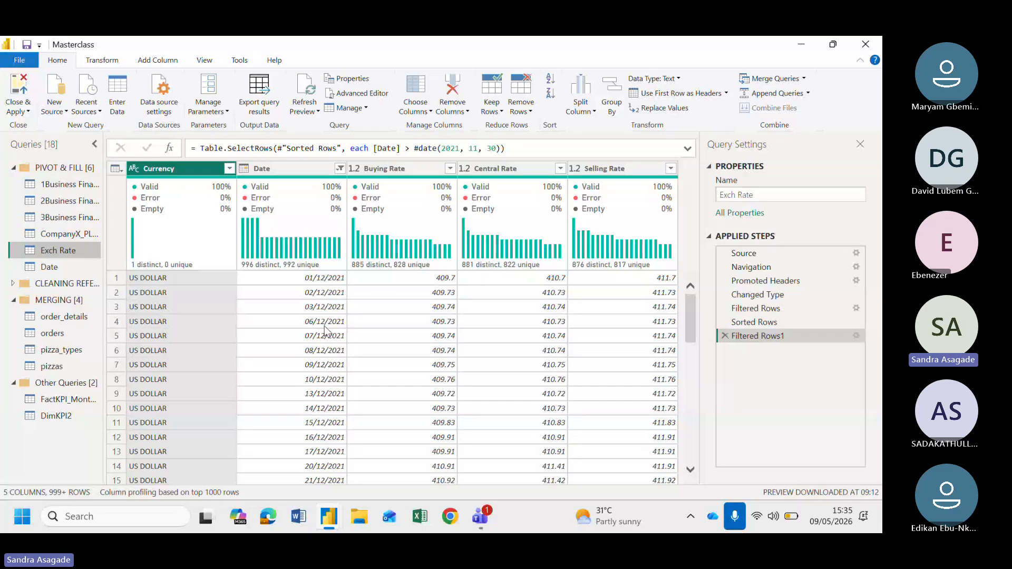
pyautogui.click(73, 232)
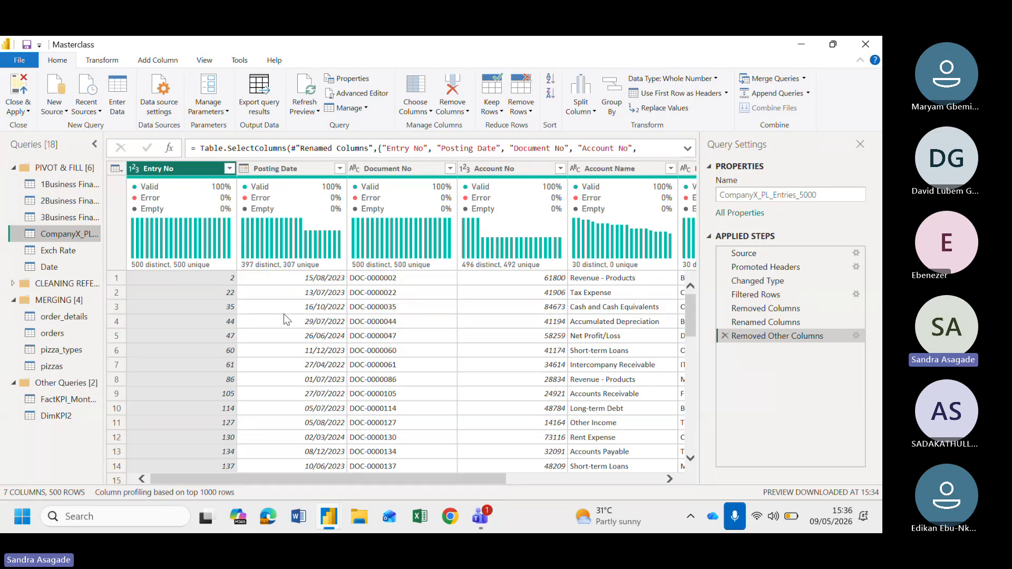
pyautogui.click(60, 250)
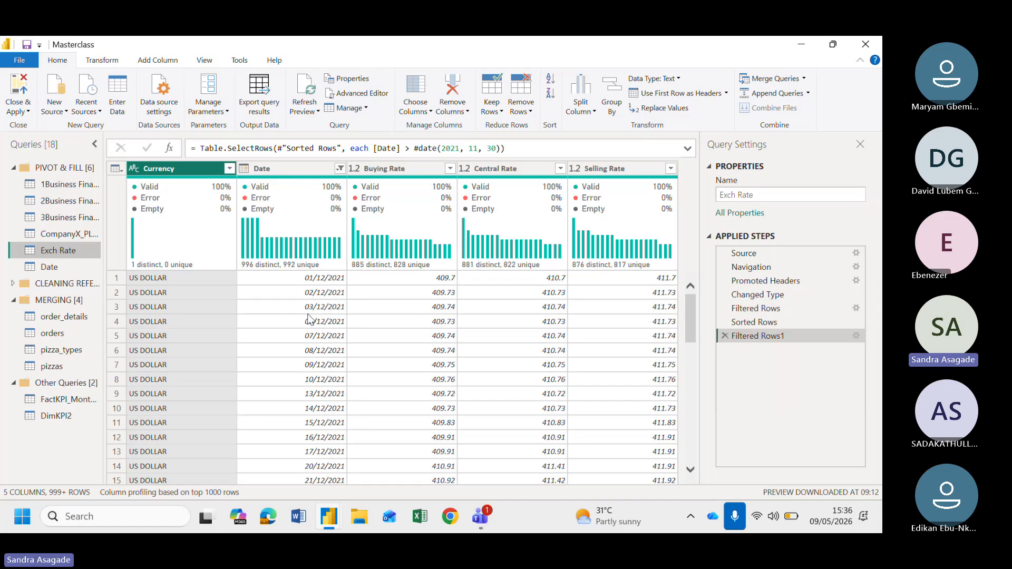
pyautogui.click(61, 234)
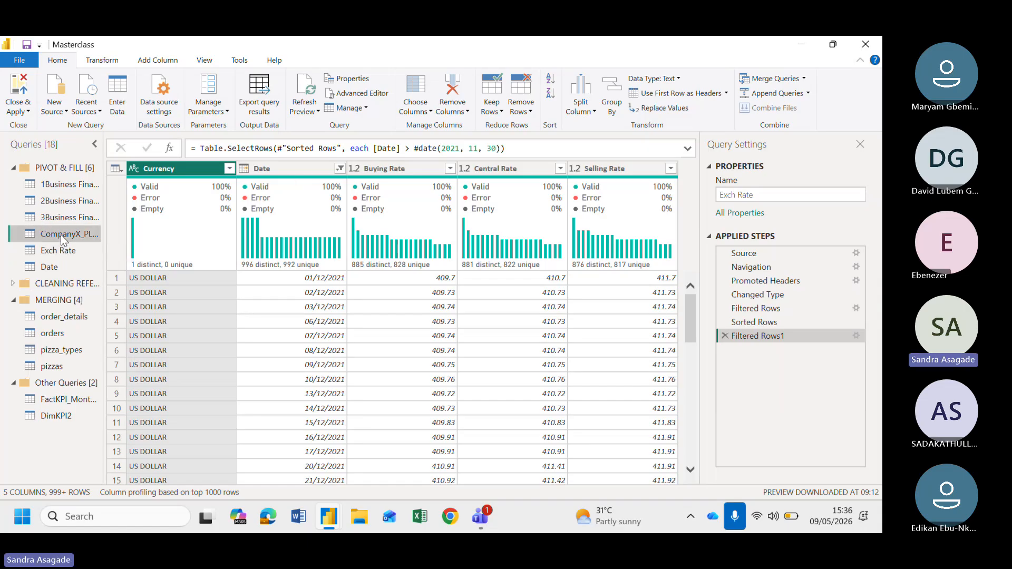
pyautogui.click(58, 250)
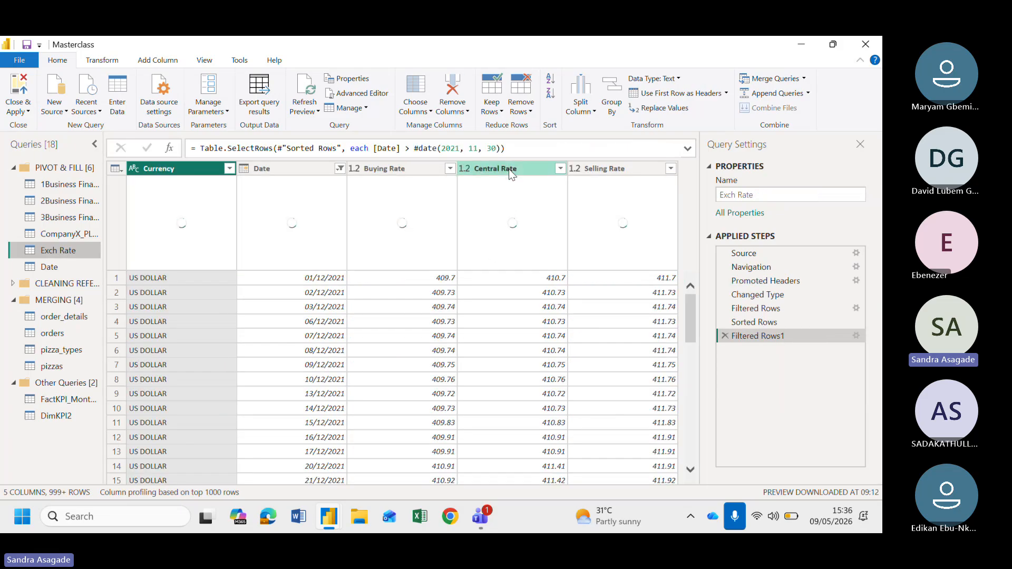
pyautogui.click(50, 232)
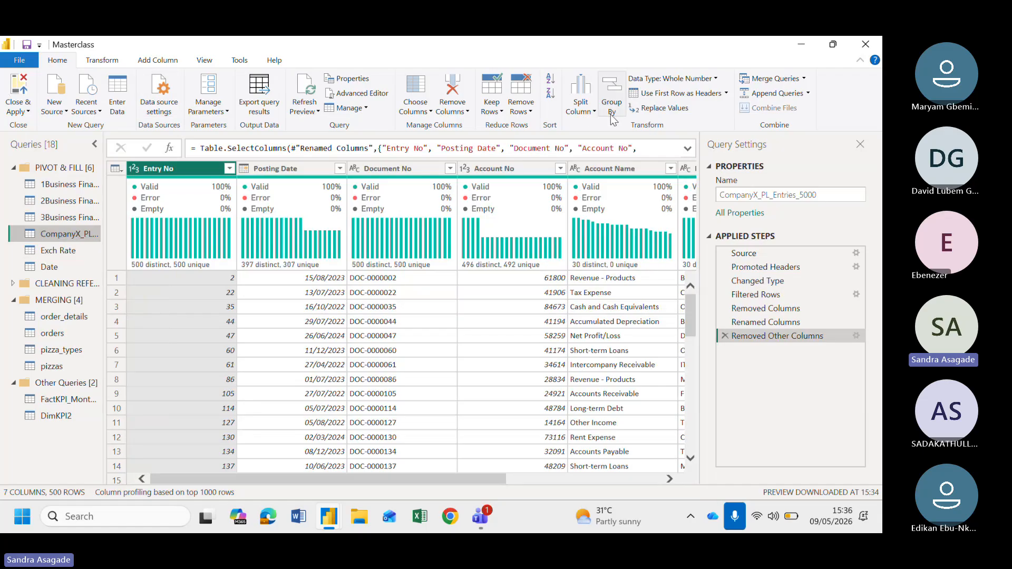
pyautogui.hscroll(5, 487, 362)
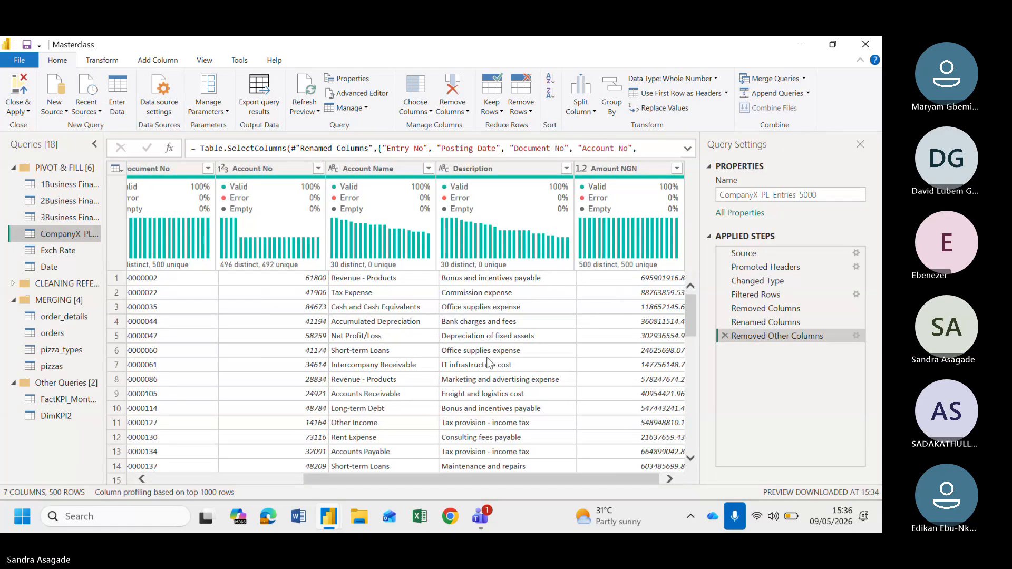
pyautogui.hscroll(-5, 488, 363)
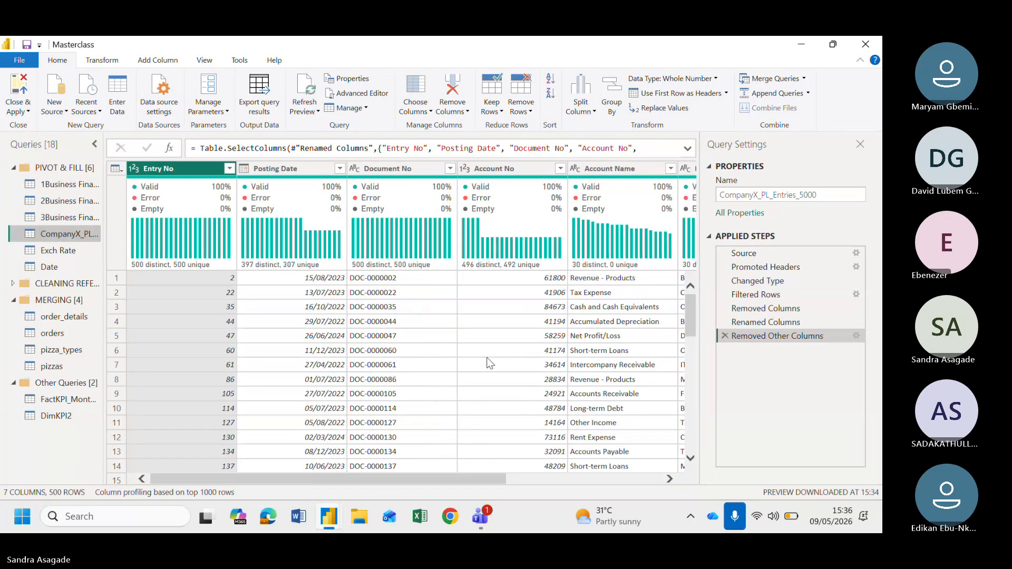
# Merge the Exch Rate query into CompanyX_PL_Entries_5000, matching Posting Date to Date with a Left Outer join
pyautogui.click(803, 80)
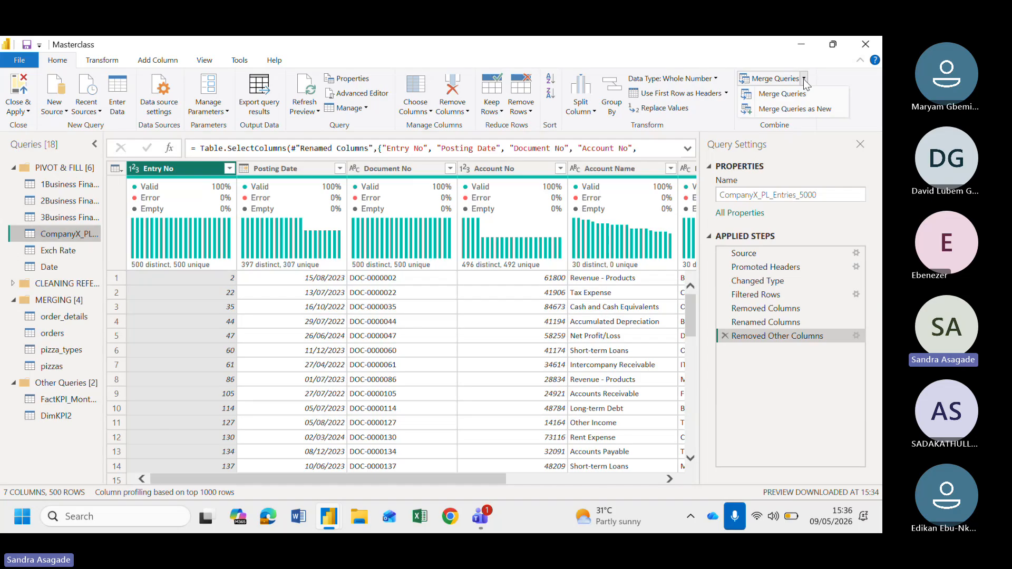
pyautogui.click(777, 95)
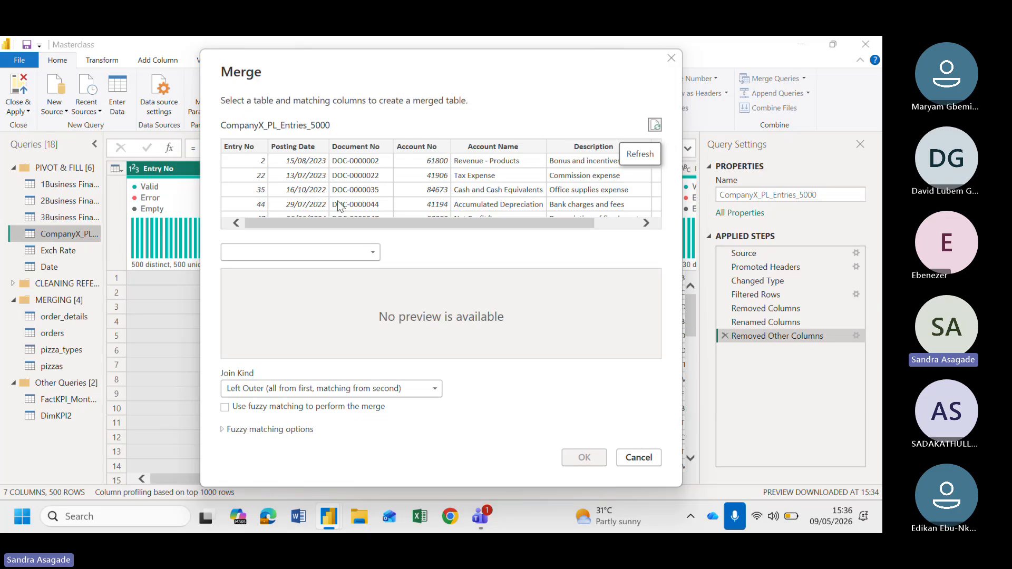
pyautogui.click(303, 146)
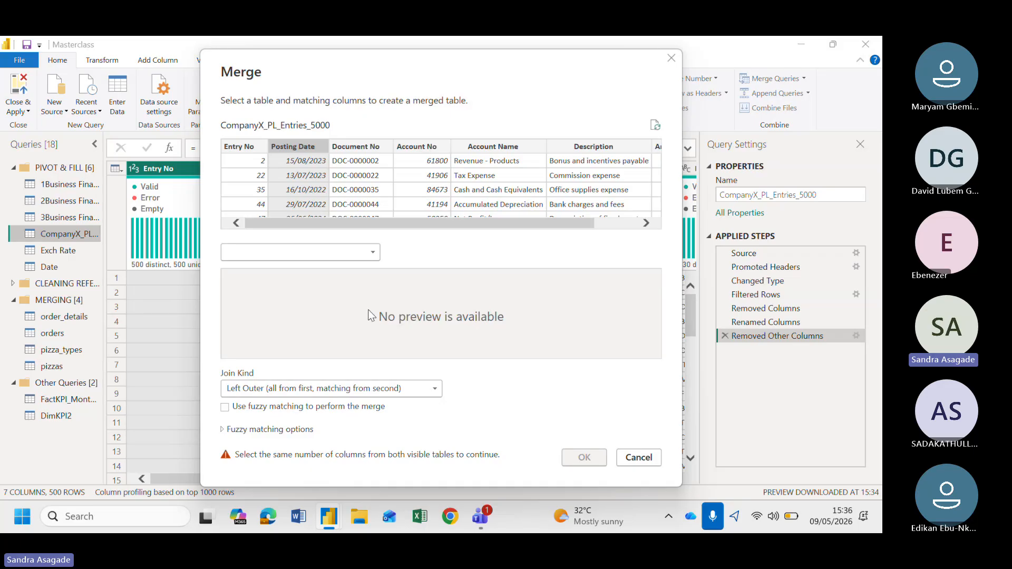
pyautogui.click(338, 254)
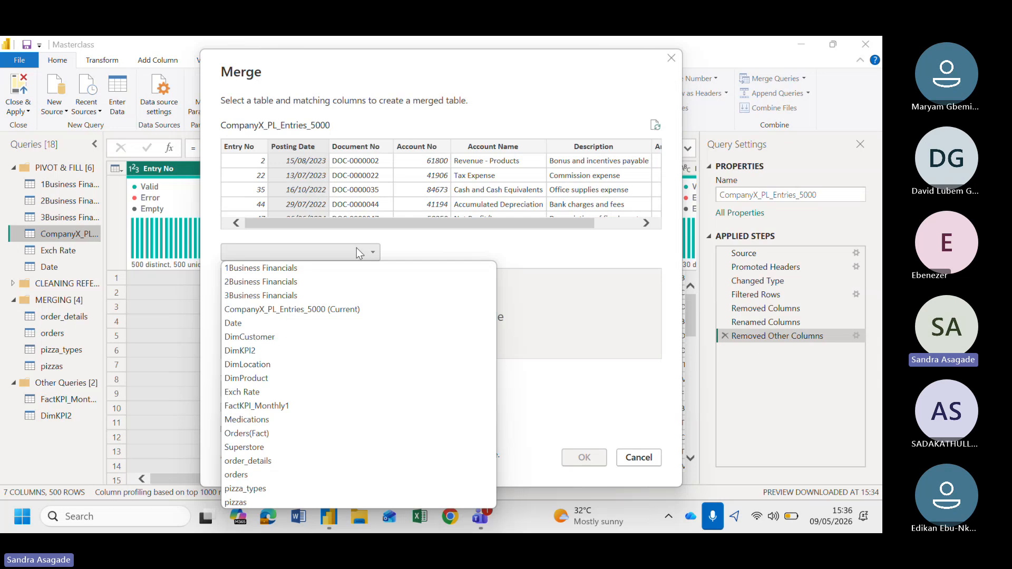
pyautogui.click(268, 395)
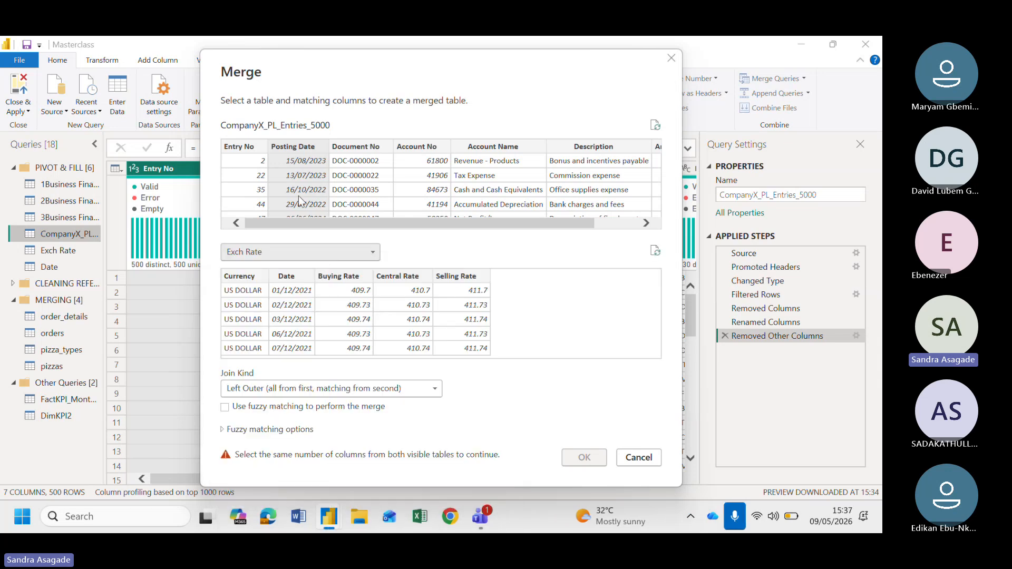
pyautogui.click(294, 277)
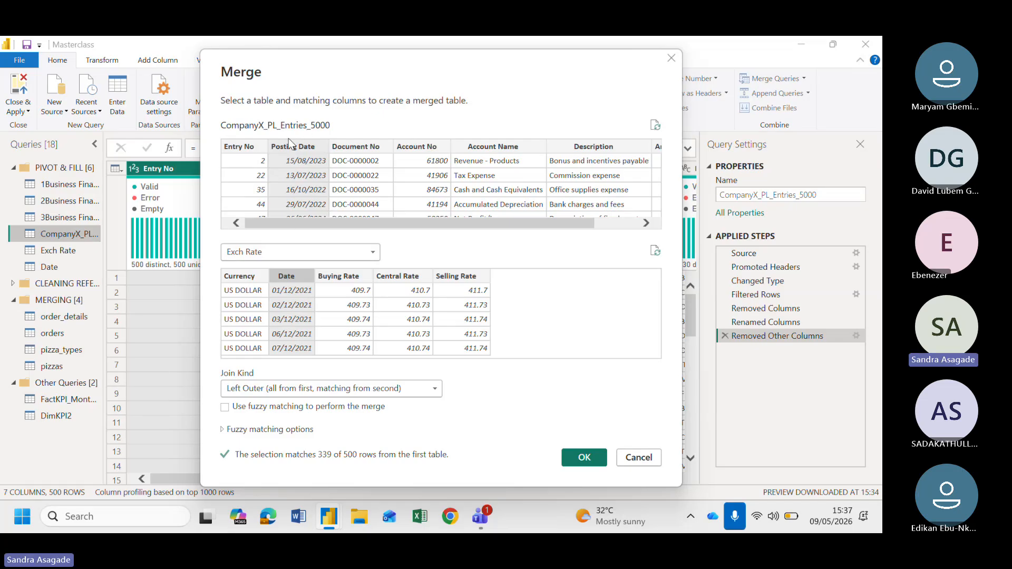
pyautogui.click(582, 458)
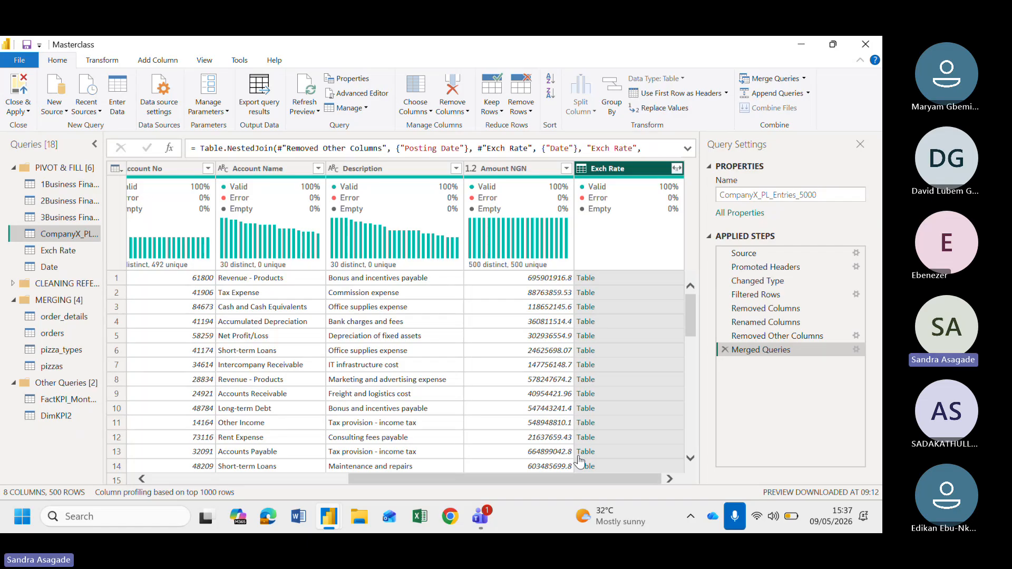
# Expand only the Central Rate column from the merged Exch Rate table, without the original column name as prefix
pyautogui.moveTo(368, 181)
pyautogui.moveTo(408, 271)
pyautogui.click(677, 168)
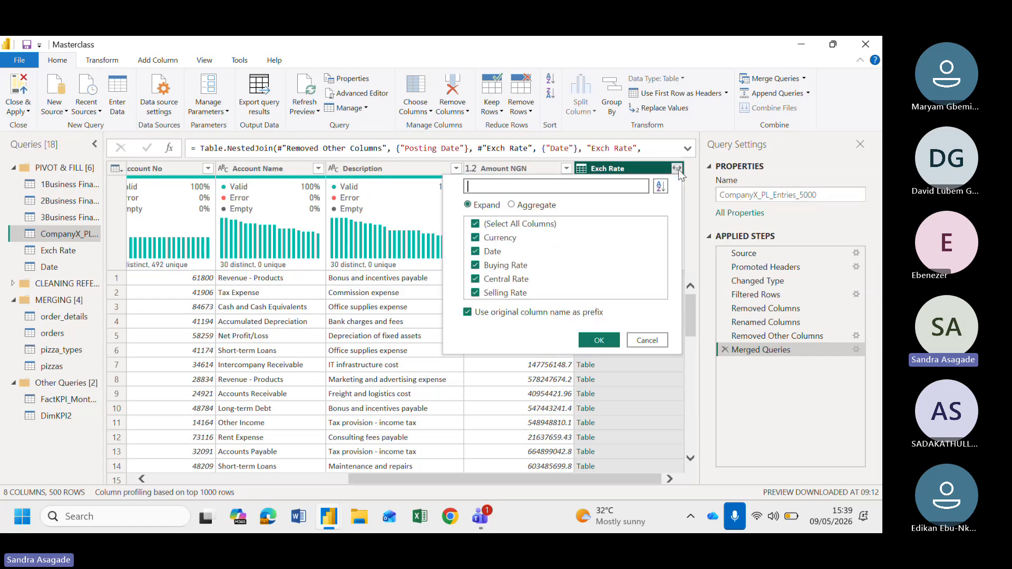
pyautogui.click(468, 312)
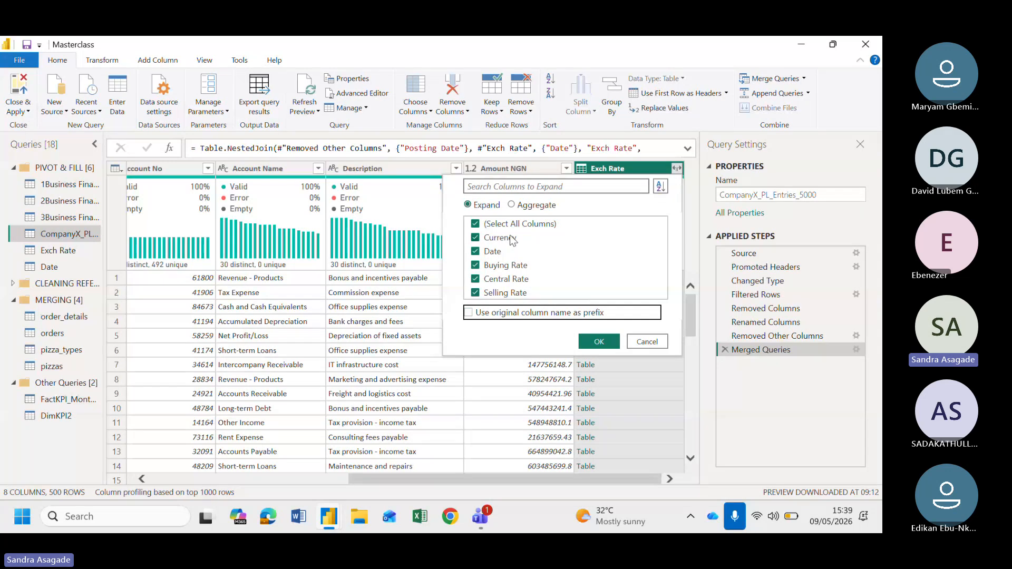
pyautogui.click(486, 225)
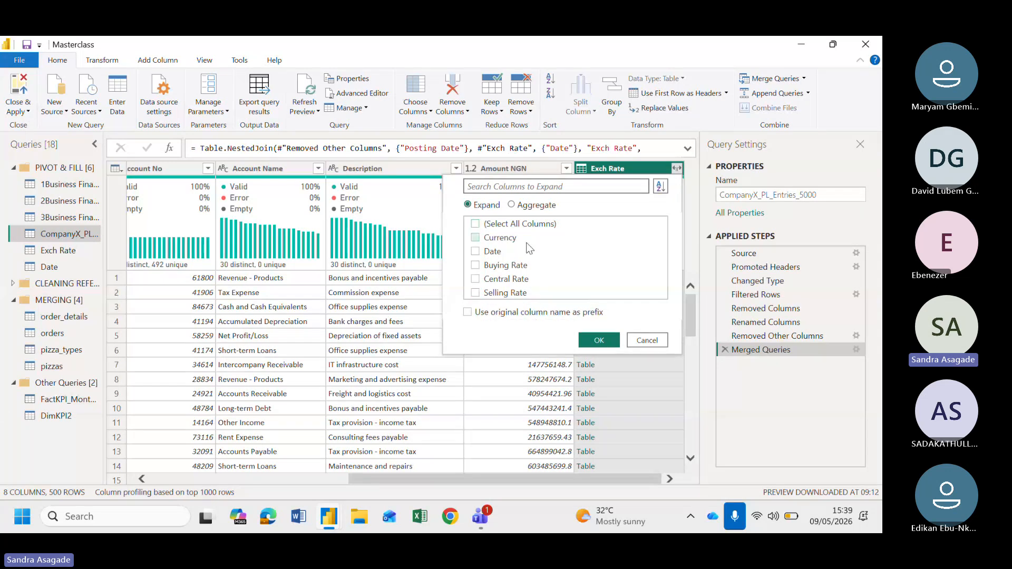
pyautogui.click(490, 282)
pyautogui.click(605, 342)
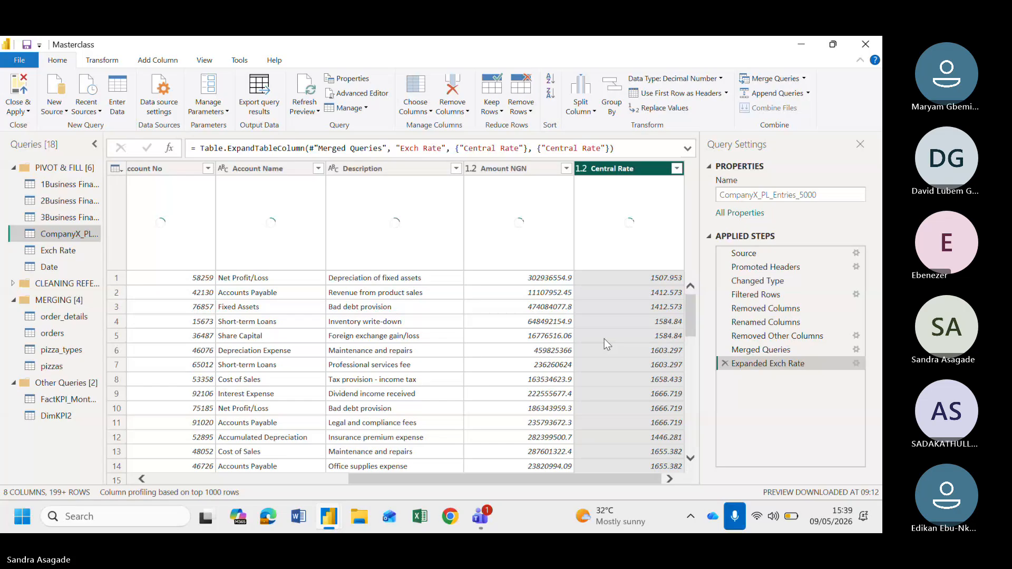
# Scroll across the table to examine the expanded Central Rate column and its column quality profile
pyautogui.hscroll(-6, 394, 343)
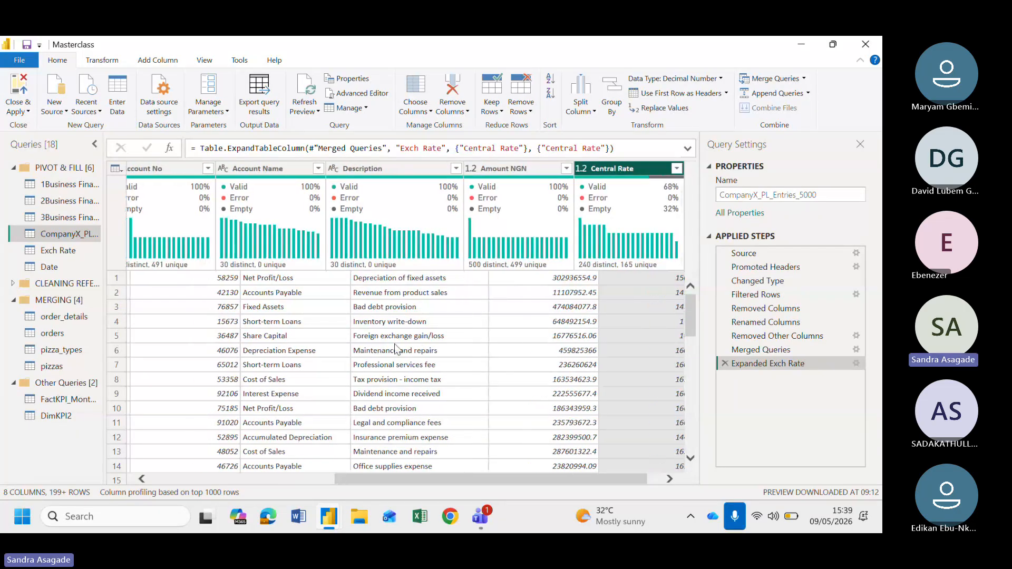
pyautogui.hscroll(6, 394, 344)
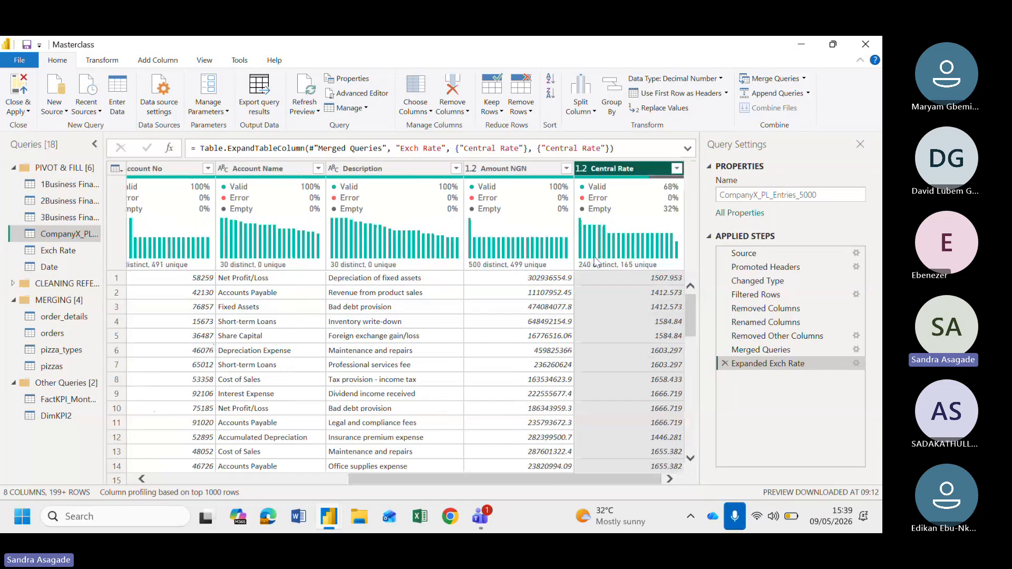
pyautogui.hscroll(-6, 388, 324)
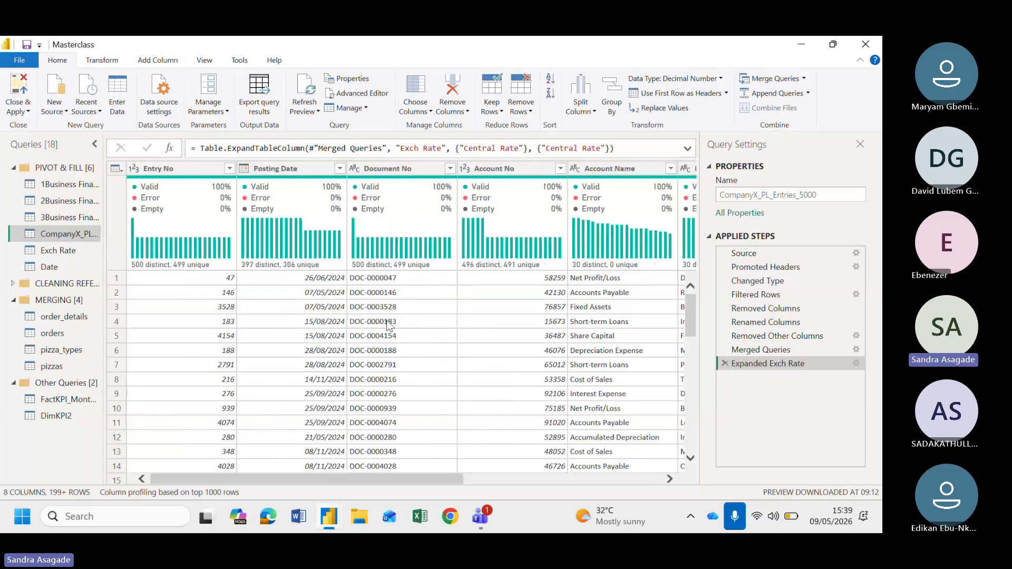
pyautogui.hscroll(6, 487, 314)
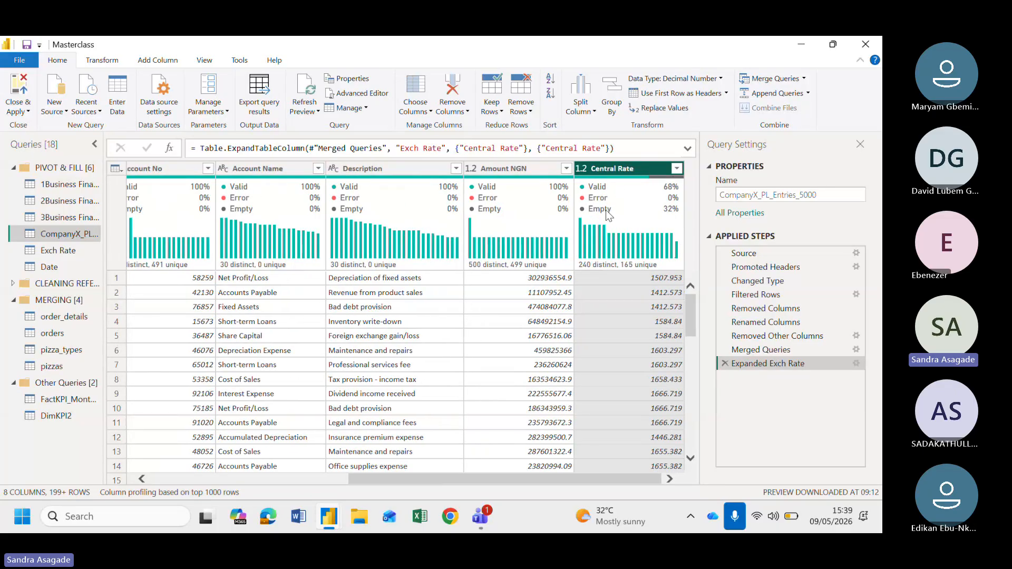
pyautogui.moveTo(606, 210)
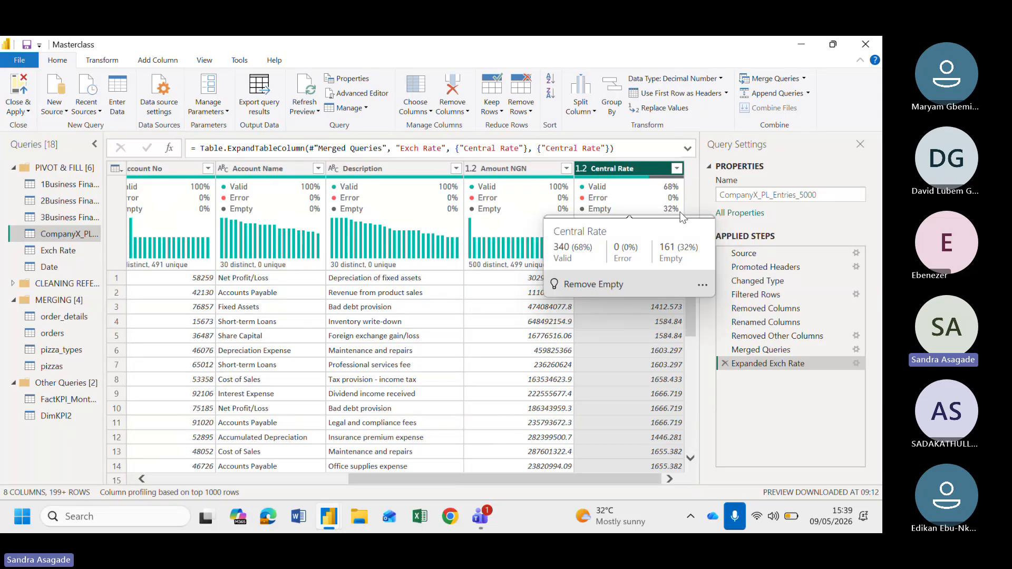
pyautogui.hscroll(-6, 368, 314)
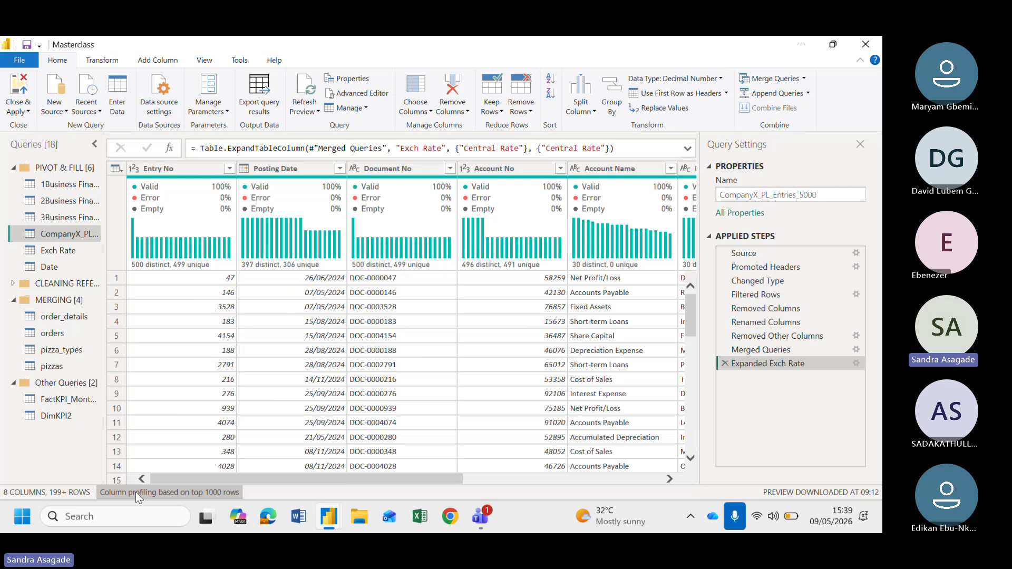
pyautogui.hscroll(6, 474, 317)
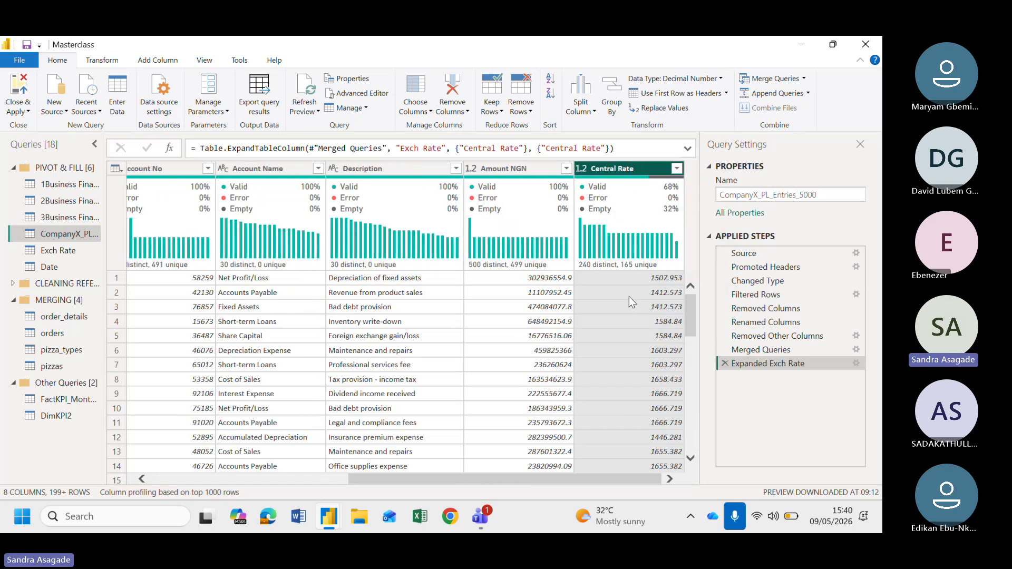
# Filter the Central Rate column to only null values to inspect the unmatched rows, then clear that filter
pyautogui.moveTo(652, 244)
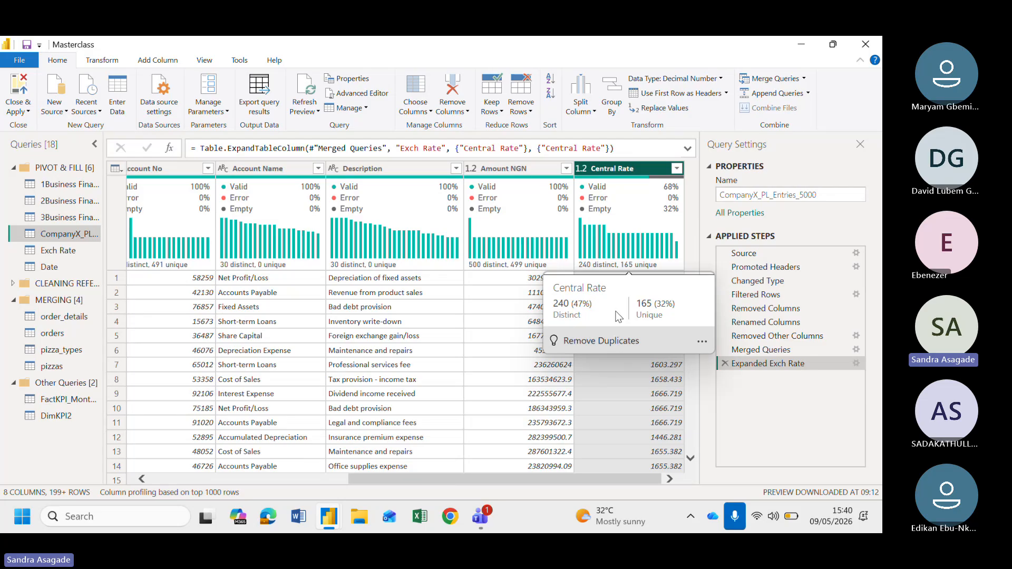
pyautogui.hscroll(-6, 614, 375)
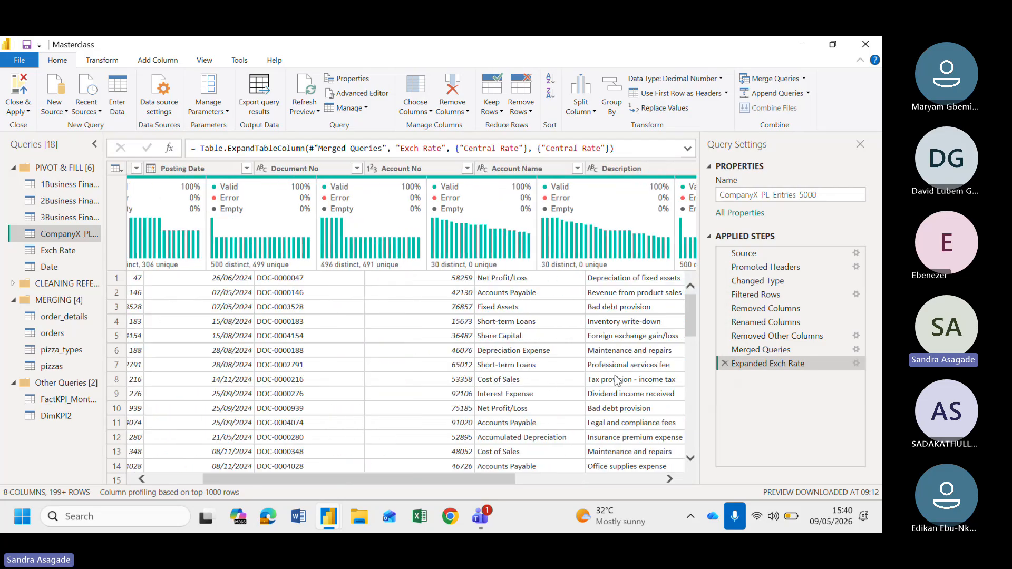
pyautogui.hscroll(-1, 615, 375)
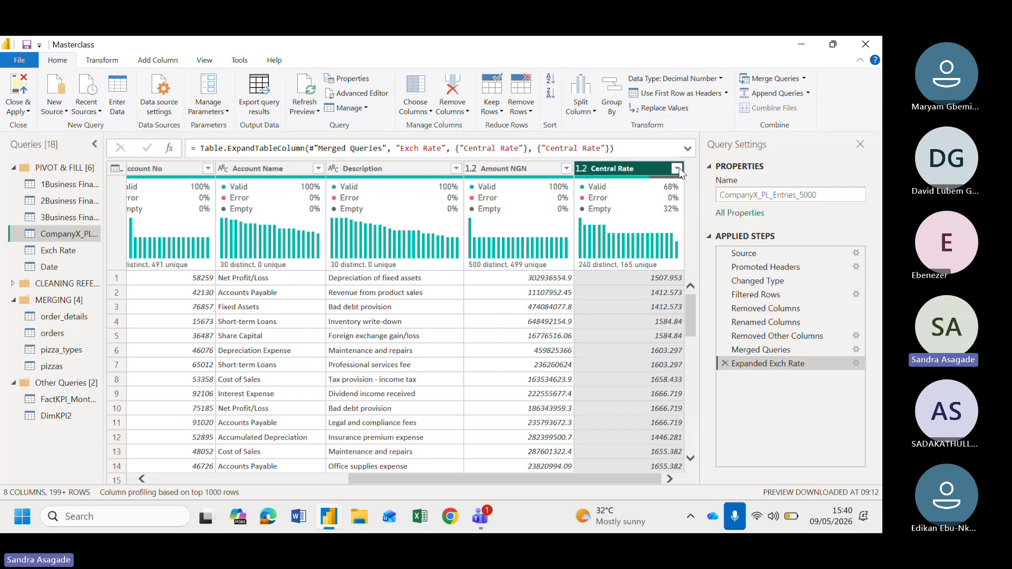
pyautogui.click(676, 169)
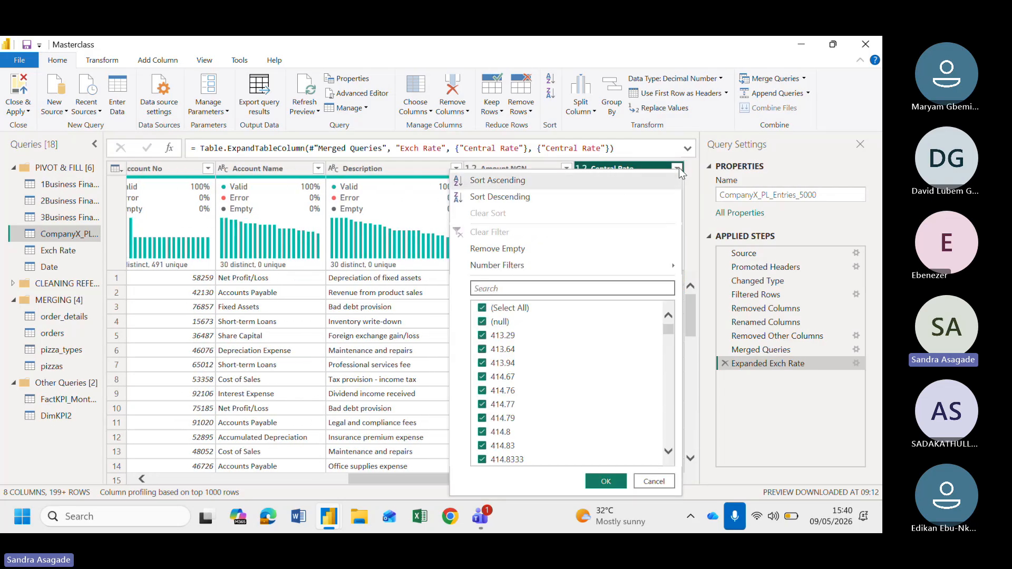
pyautogui.click(503, 311)
pyautogui.click(500, 321)
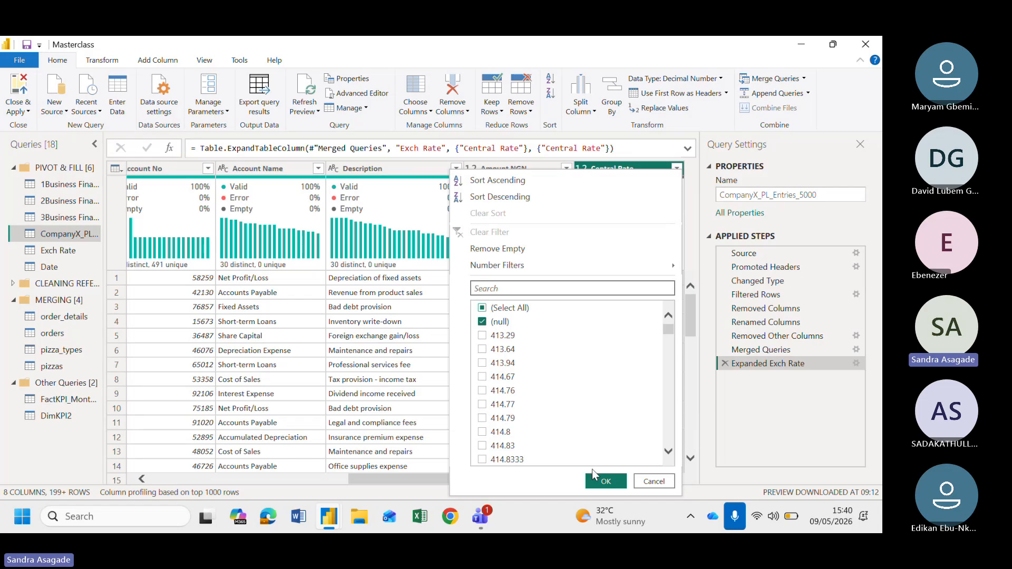
pyautogui.click(598, 480)
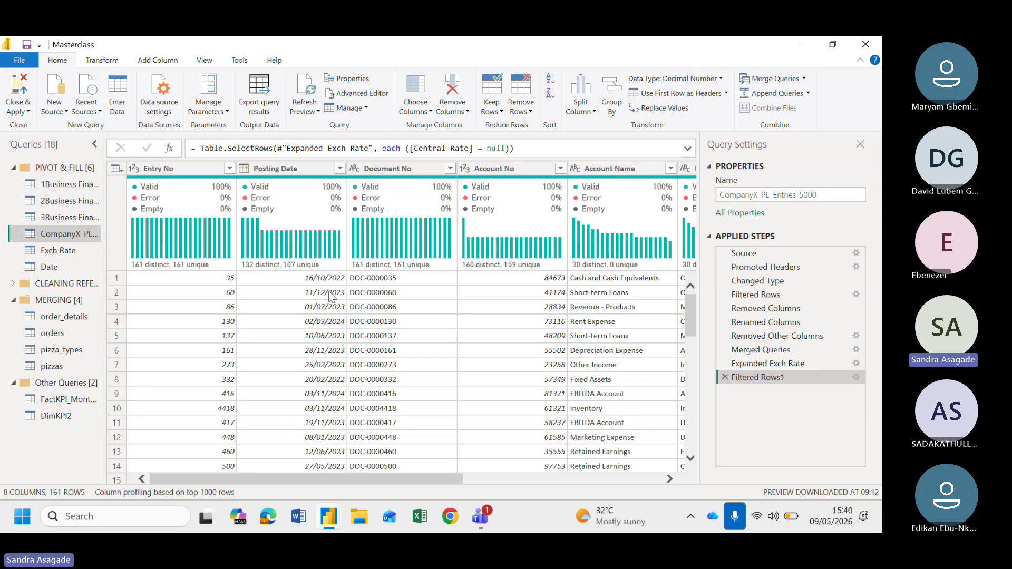
pyautogui.hscroll(6, 331, 297)
pyautogui.hscroll(-6, 331, 297)
pyautogui.hscroll(6, 331, 297)
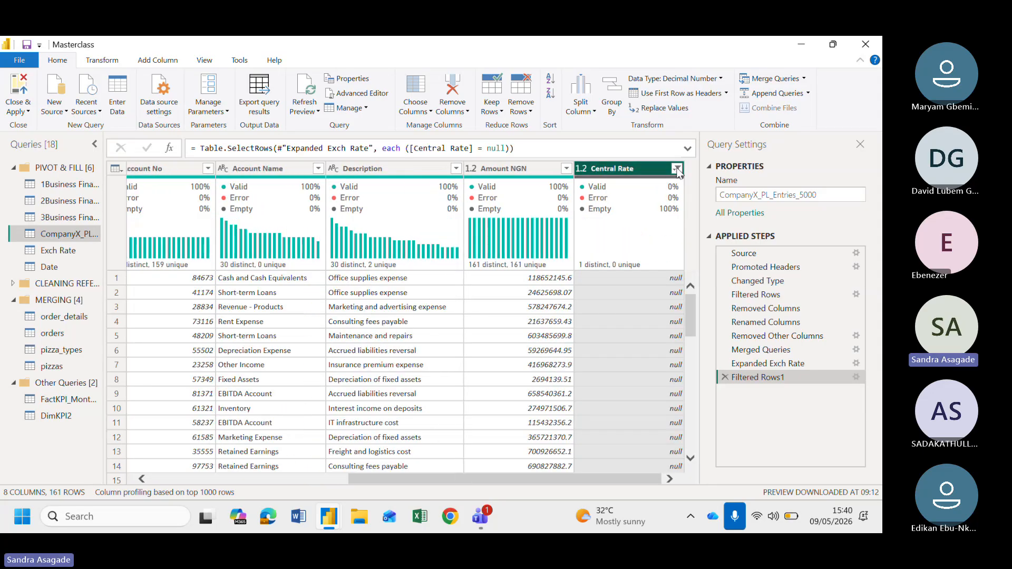
pyautogui.click(676, 168)
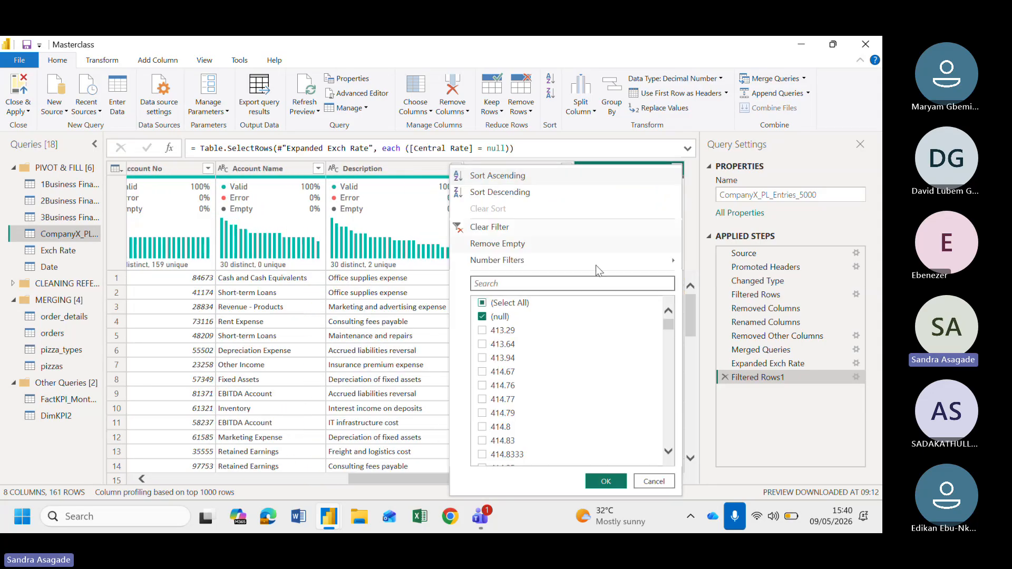
pyautogui.click(535, 227)
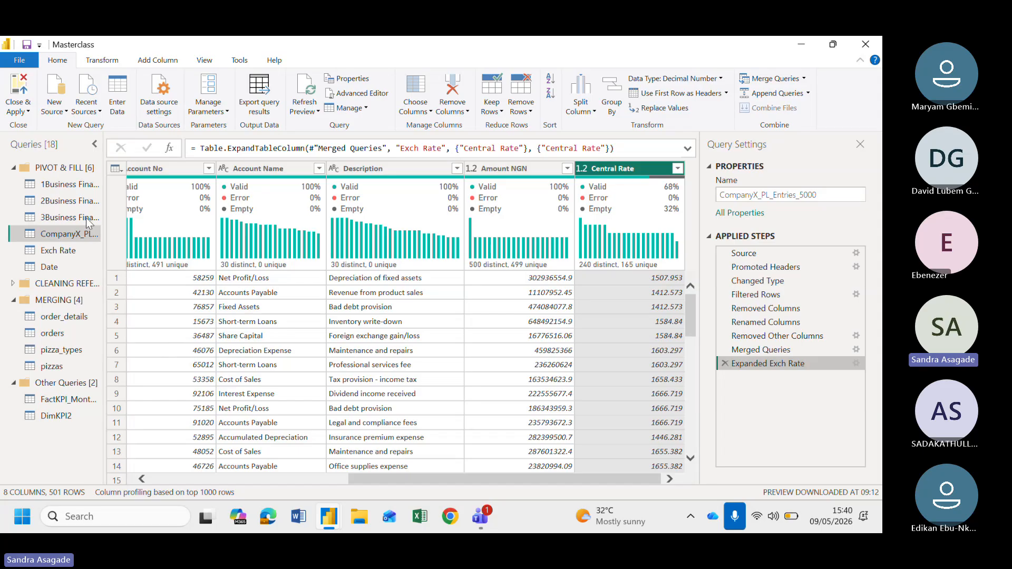
# Open the 3Business Financials query and scroll through its columns and rows to examine the Revenue / Expense Group values
pyautogui.click(74, 218)
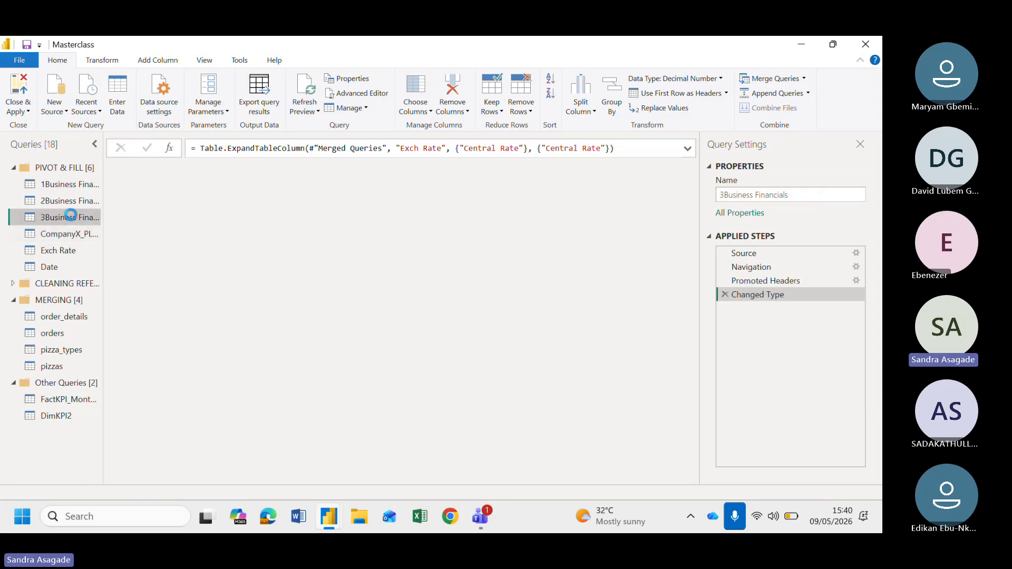
pyautogui.moveTo(362, 269)
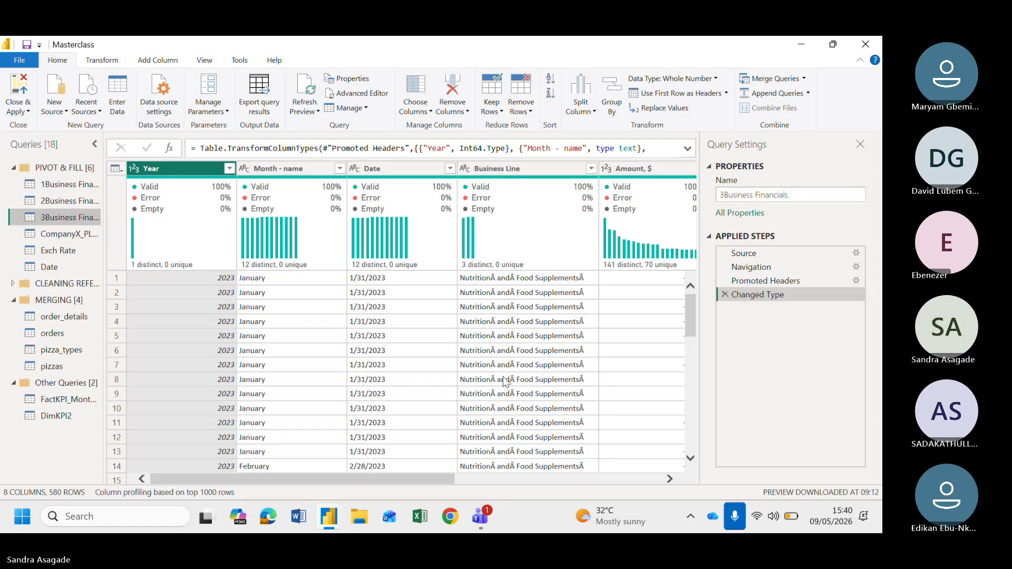
pyautogui.hscroll(5, 503, 376)
pyautogui.hscroll(2, 502, 376)
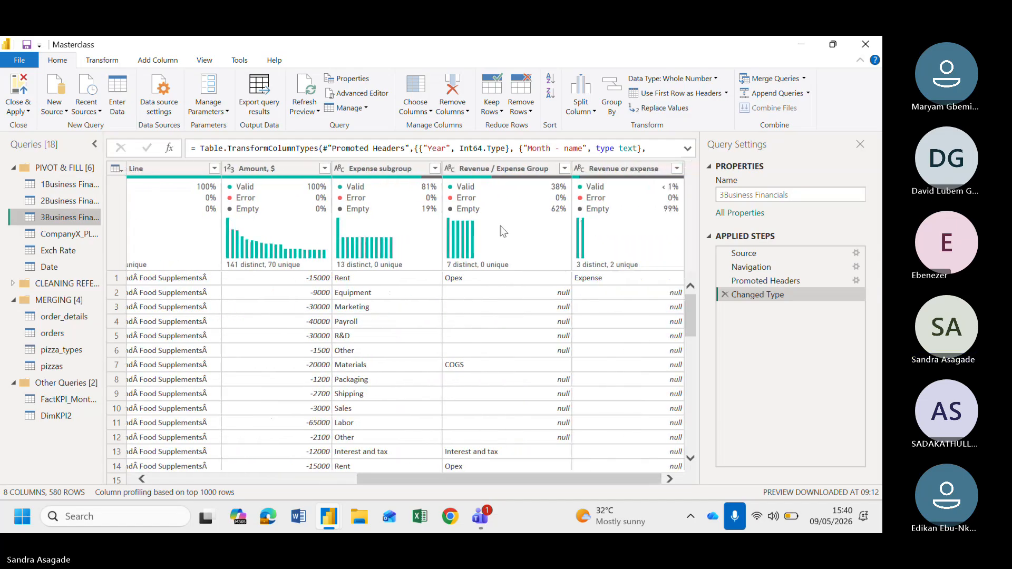
pyautogui.moveTo(500, 229)
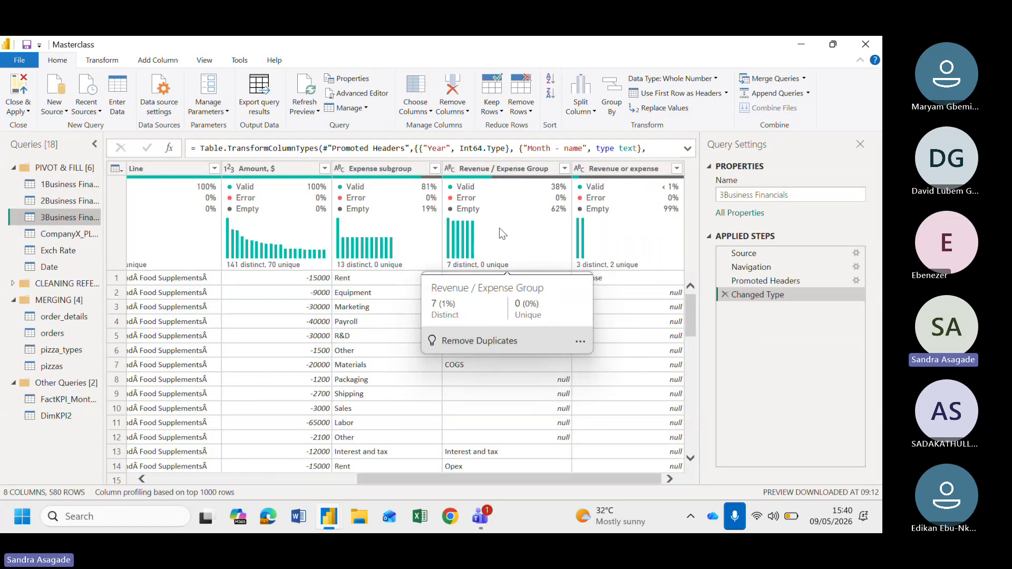
pyautogui.hscroll(-6, 207, 339)
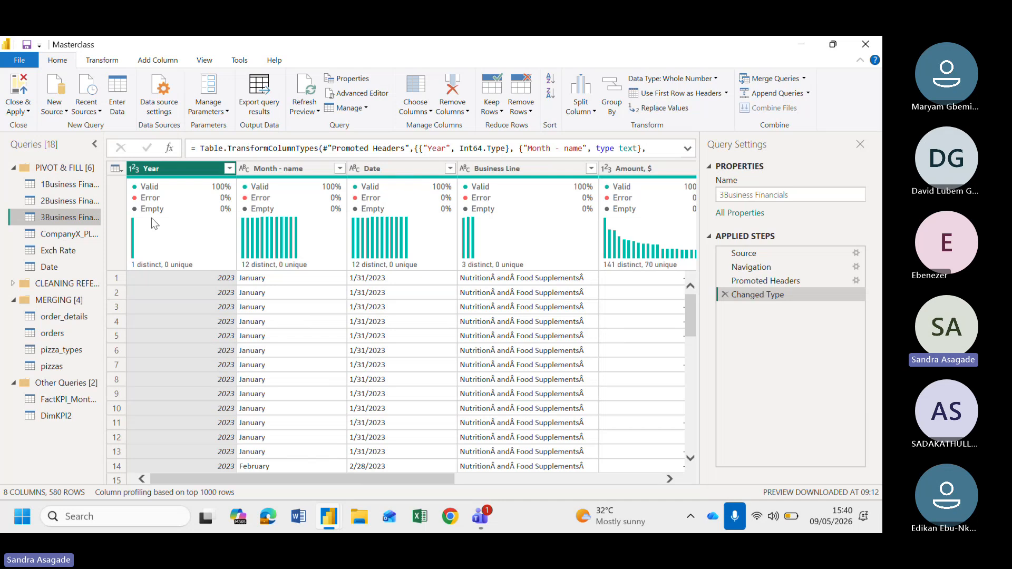
pyautogui.hscroll(3, 409, 339)
pyautogui.hscroll(-3, 409, 338)
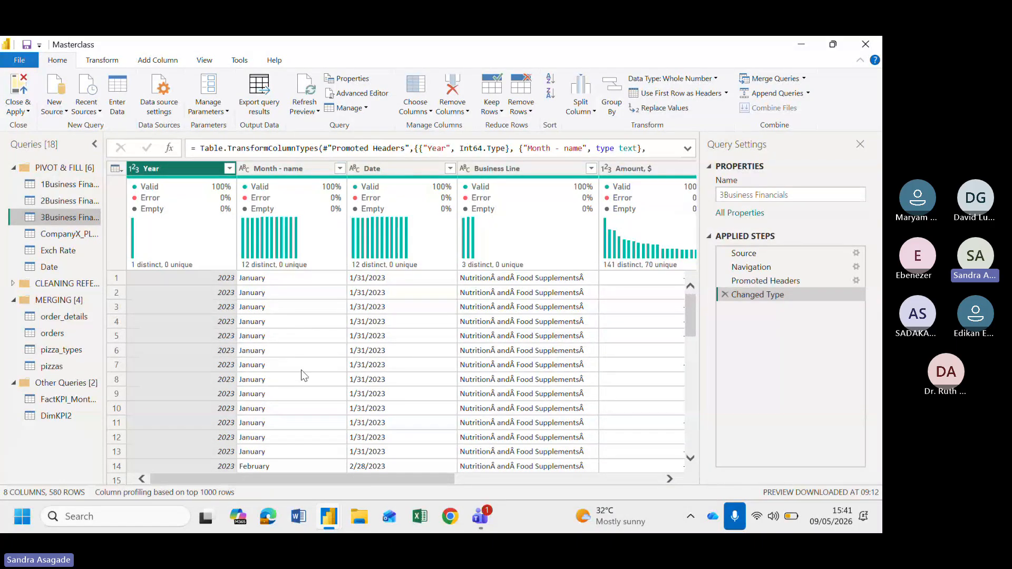
pyautogui.hscroll(3, 336, 381)
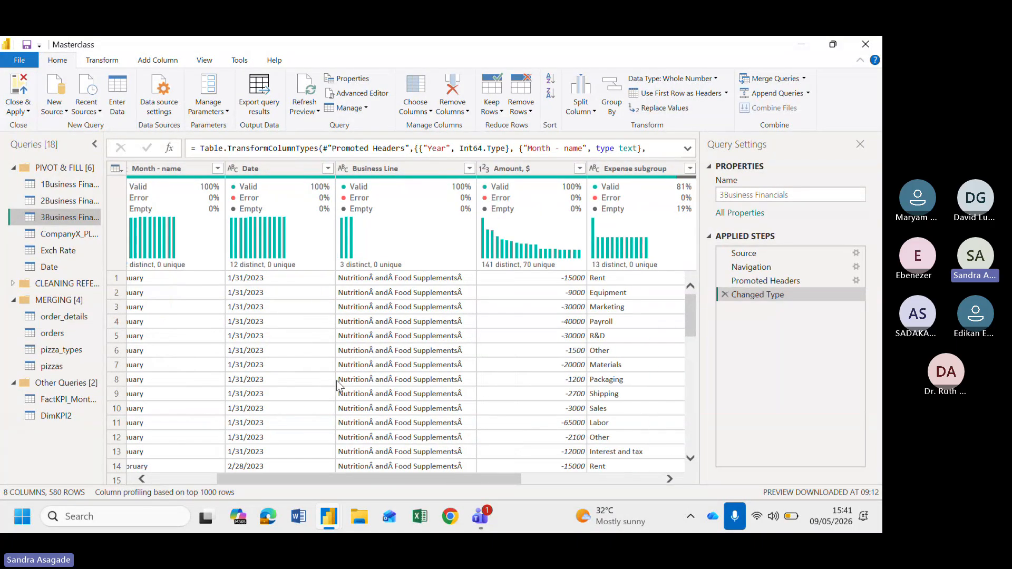
pyautogui.hscroll(2, 336, 381)
pyautogui.hscroll(4, 336, 380)
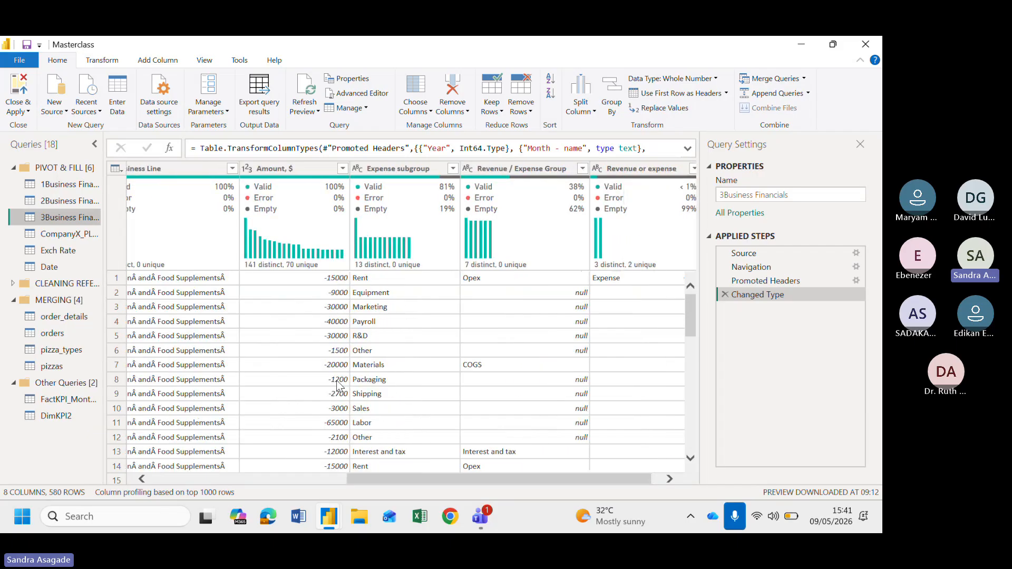
pyautogui.hscroll(1, 493, 376)
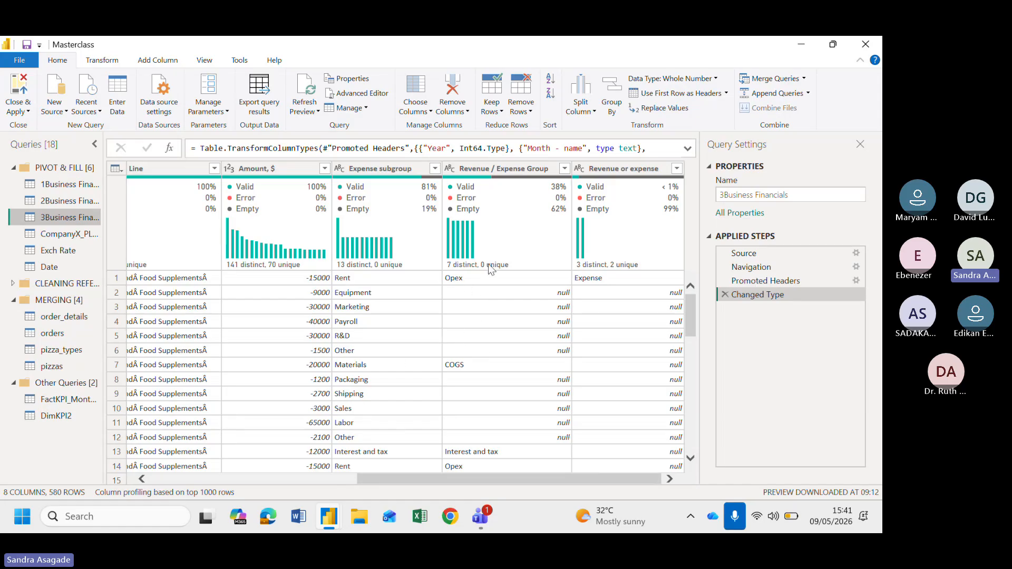
pyautogui.moveTo(489, 269)
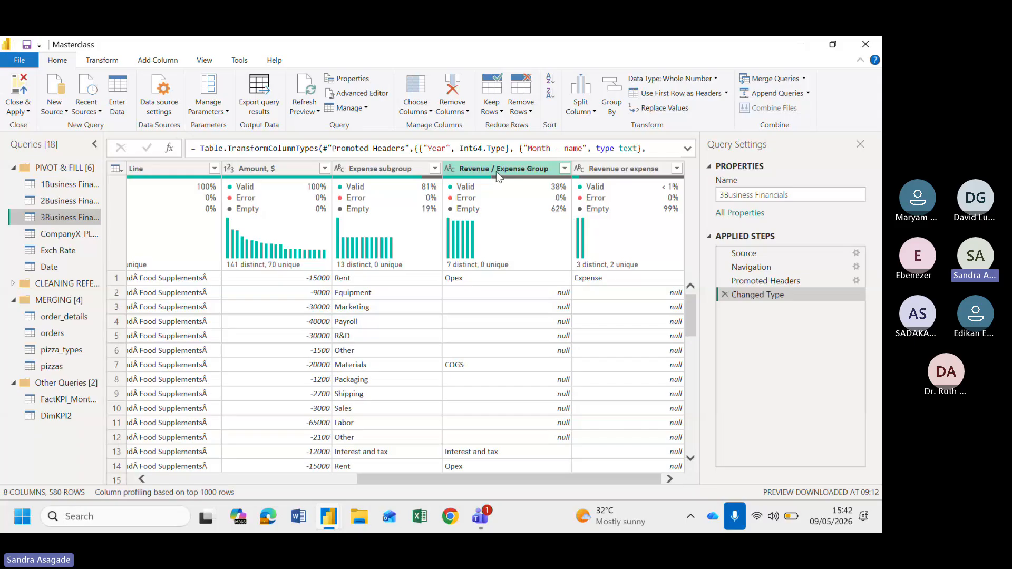
pyautogui.scroll(-1, 470, 371)
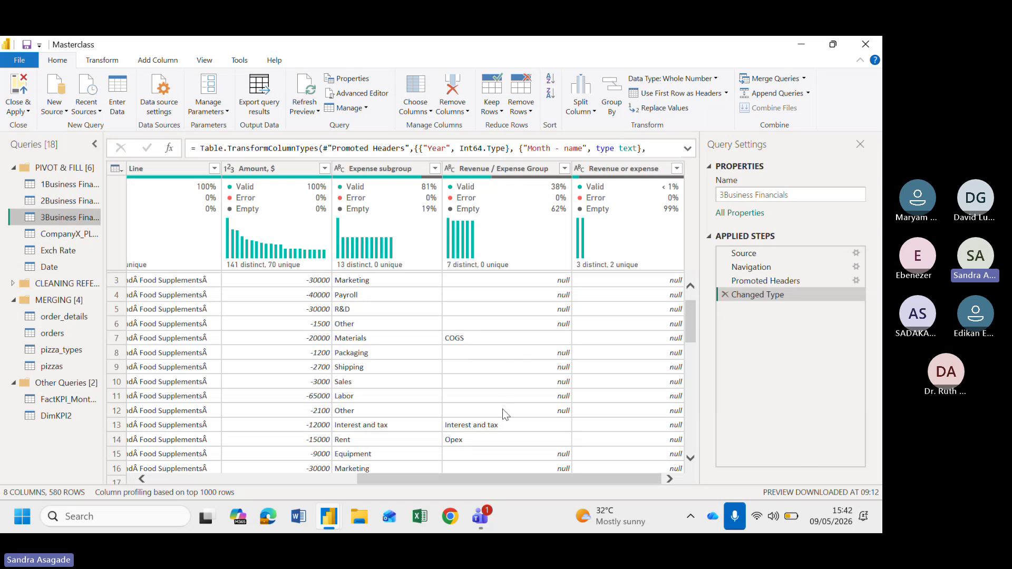
pyautogui.scroll(2, 508, 367)
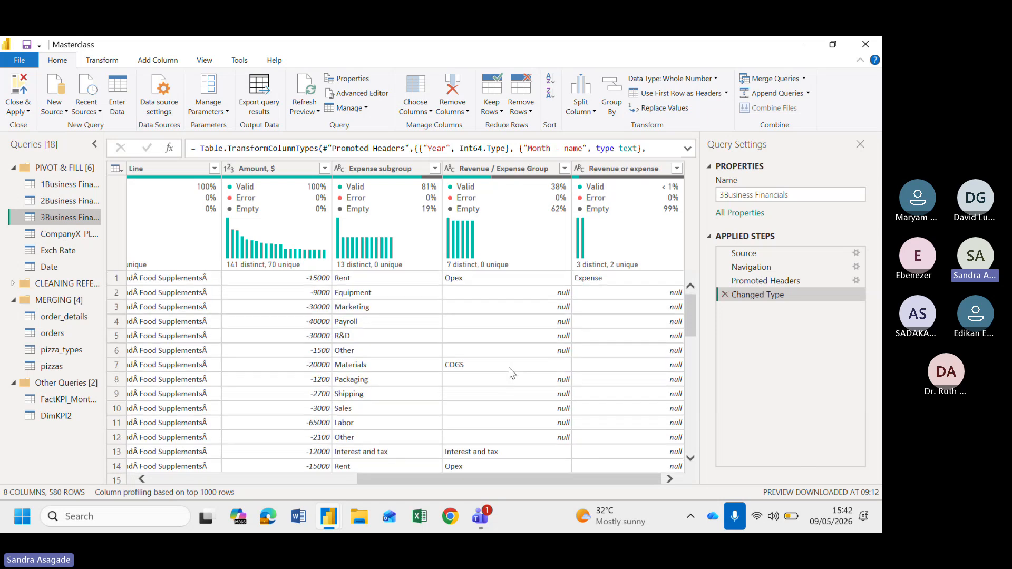
pyautogui.scroll(-3, 505, 313)
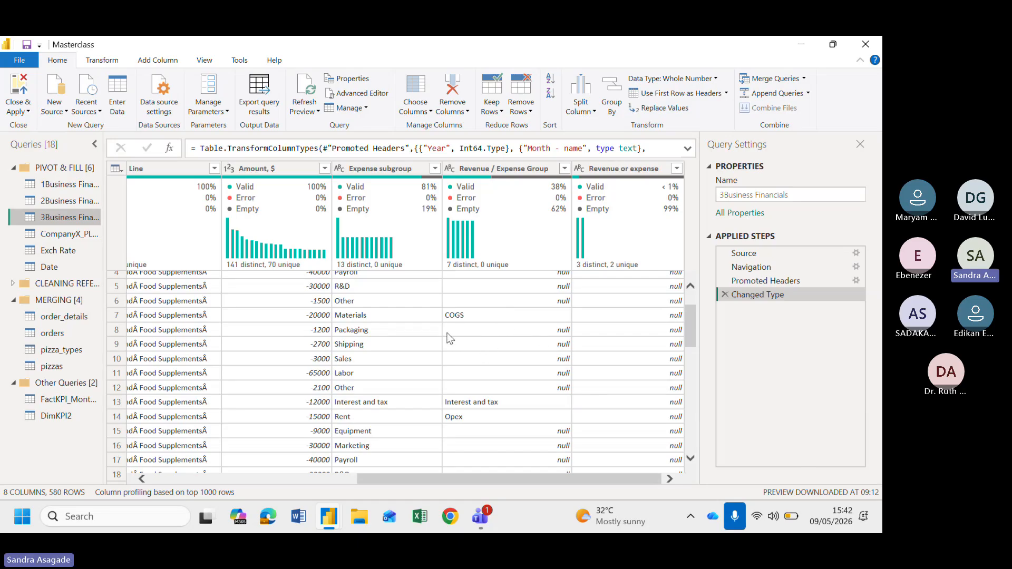
pyautogui.scroll(1, 517, 333)
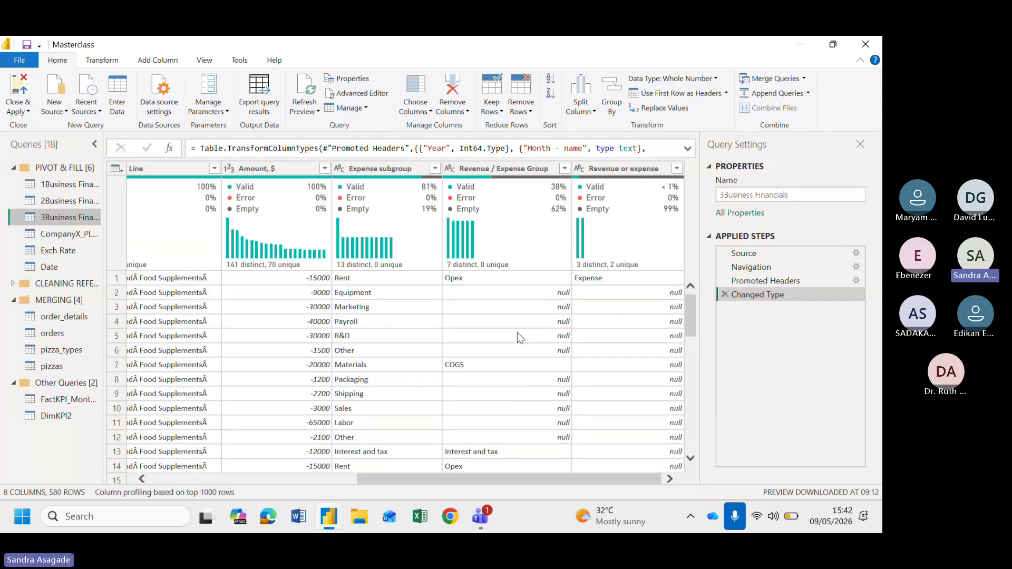
# Fill down the Revenue / Expense Group column
pyautogui.rightClick(490, 172)
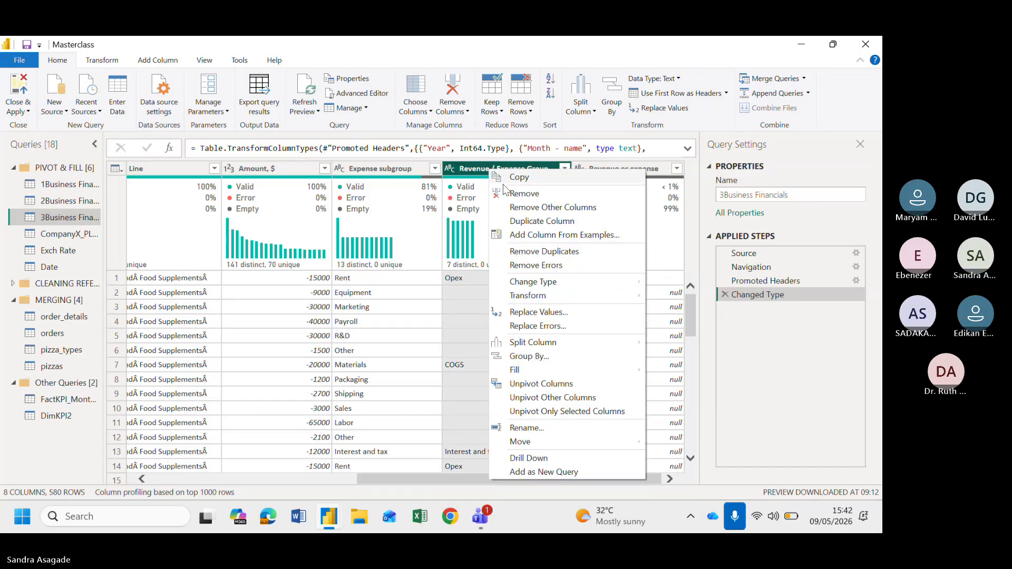
pyautogui.moveTo(515, 371)
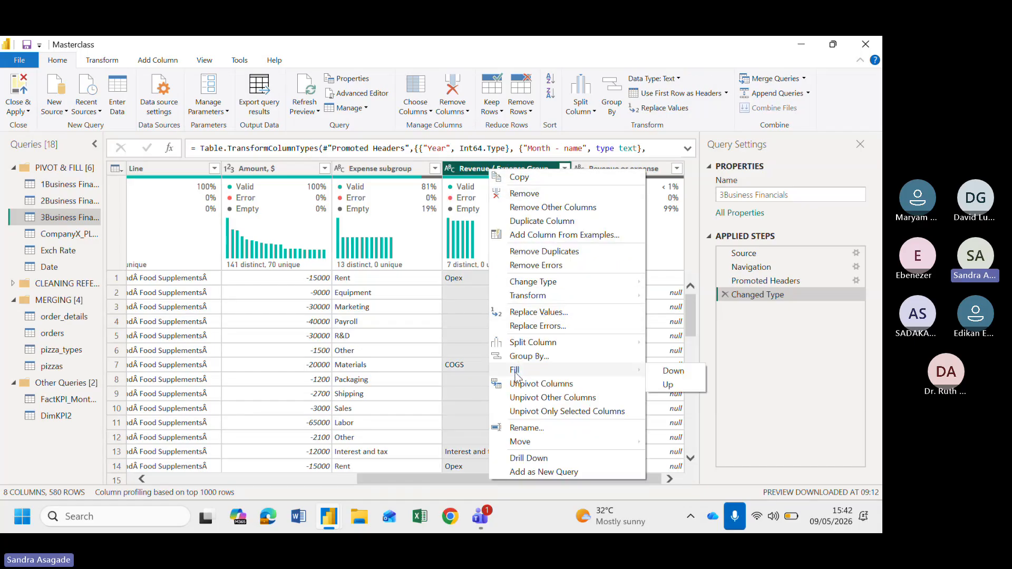
pyautogui.click(670, 372)
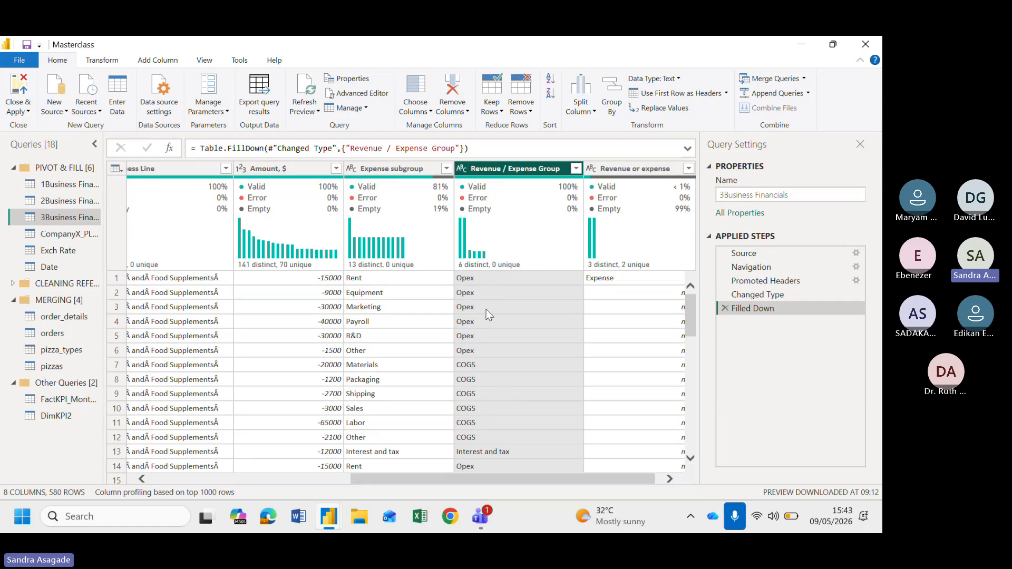
# Examine the Revenue or expense column's values in its filter list and scroll through the rows
pyautogui.hscroll(1, 475, 325)
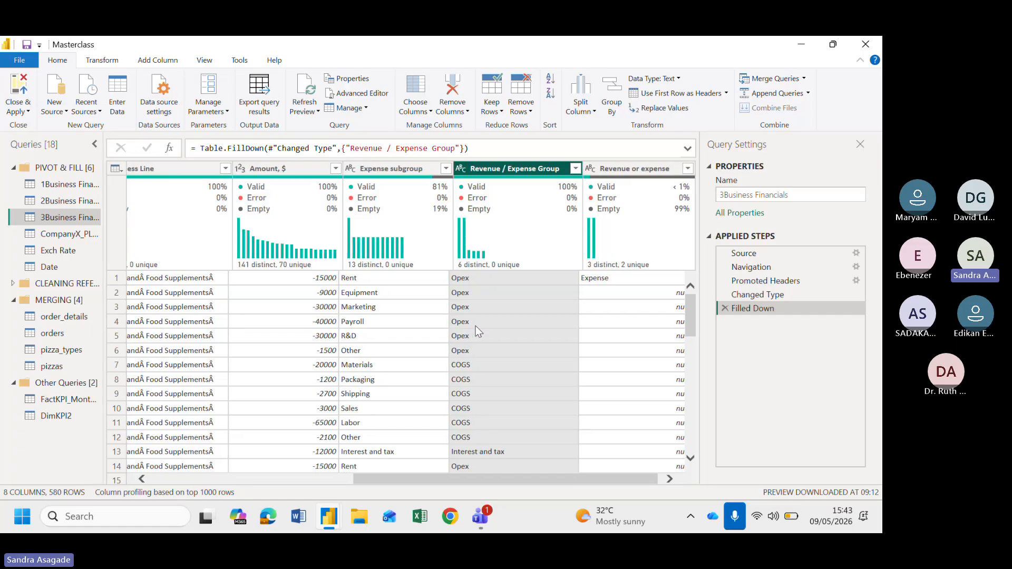
pyautogui.hscroll(2, 475, 326)
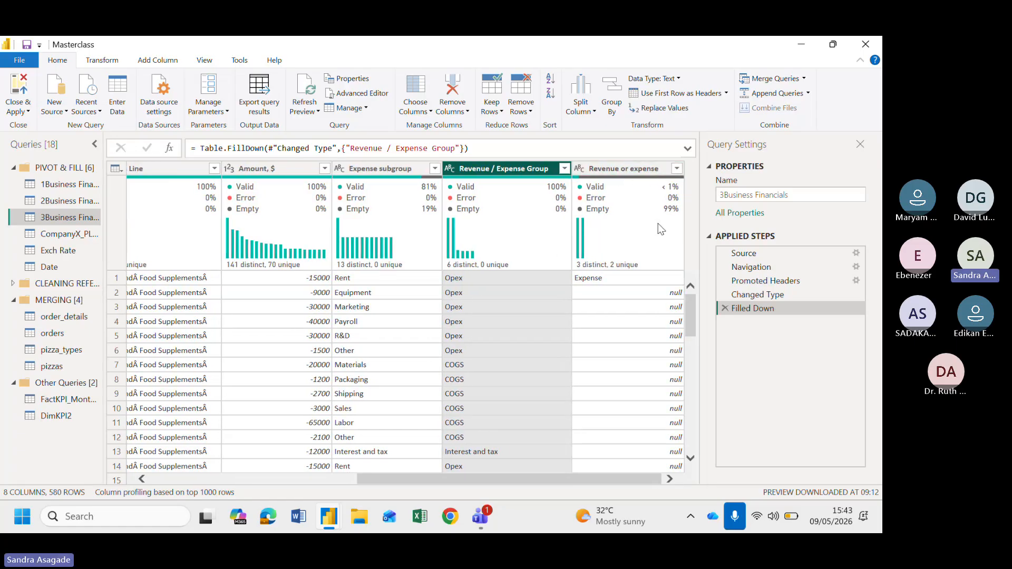
pyautogui.click(677, 170)
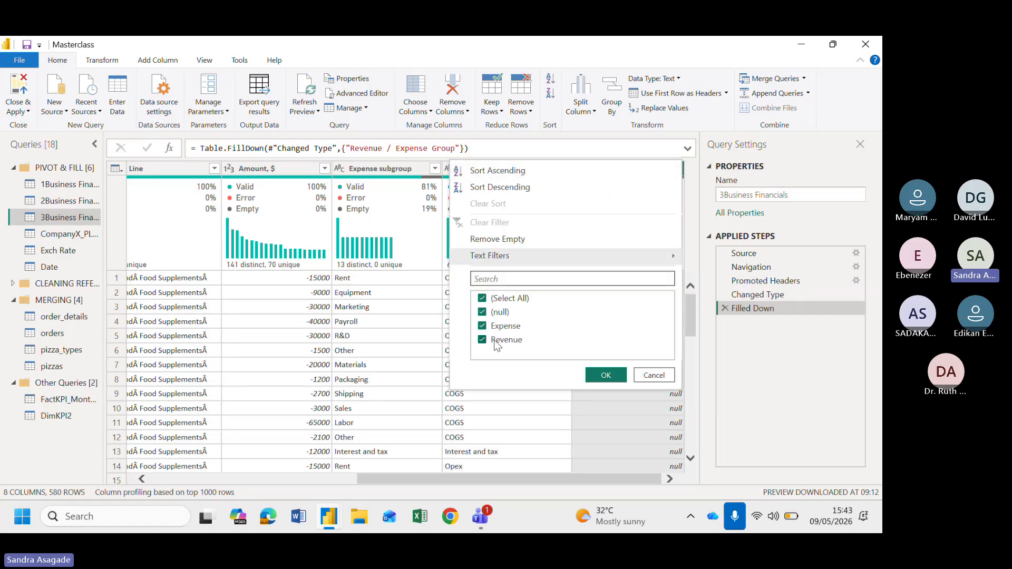
pyautogui.click(736, 400)
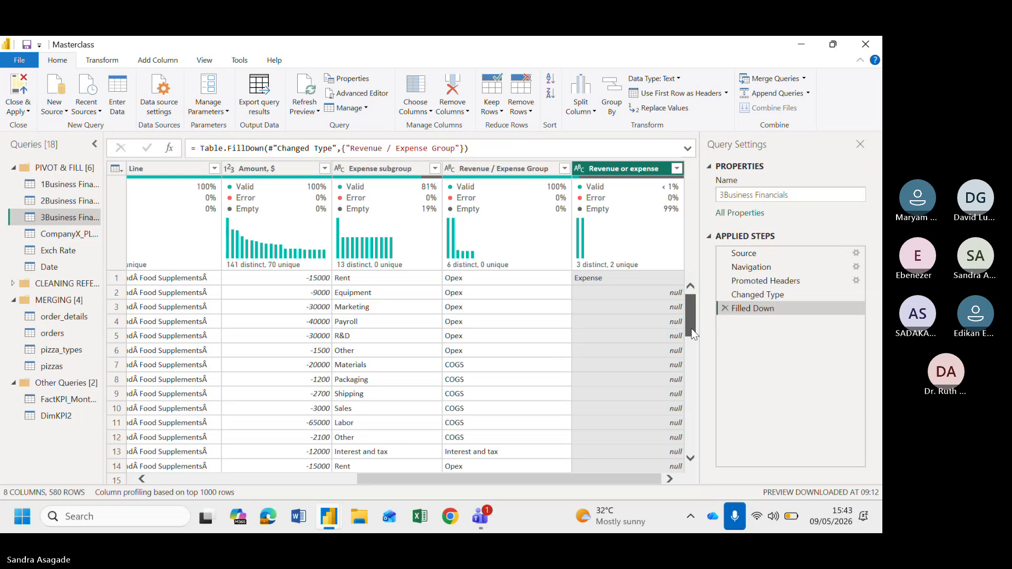
pyautogui.moveTo(691, 323); pyautogui.dragTo(679, 235)
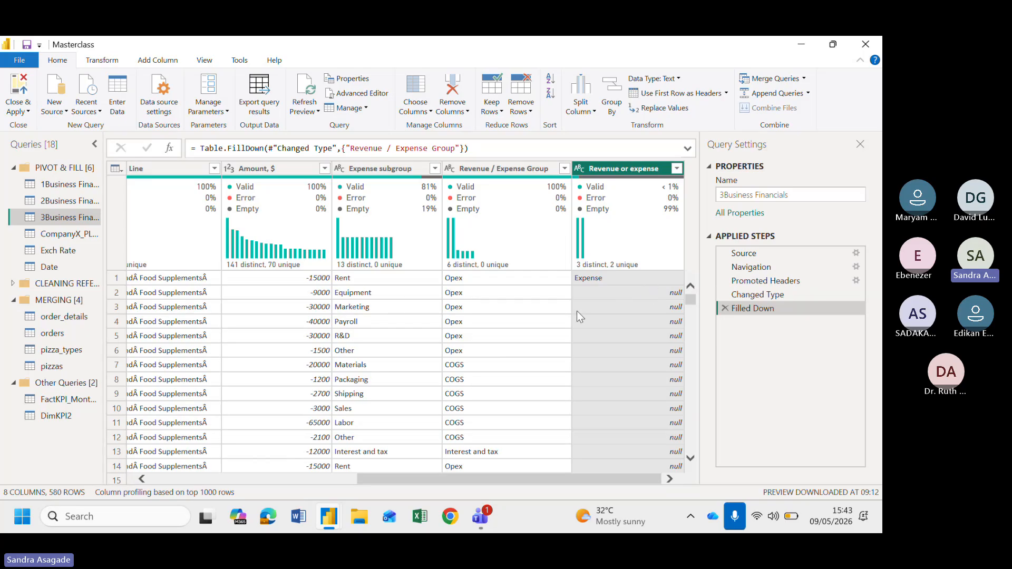
pyautogui.scroll(-4, 635, 416)
pyautogui.scroll(4, 635, 415)
pyautogui.scroll(-3, 481, 357)
pyautogui.scroll(3, 481, 357)
pyautogui.scroll(-1, 468, 413)
pyautogui.scroll(-15, 468, 414)
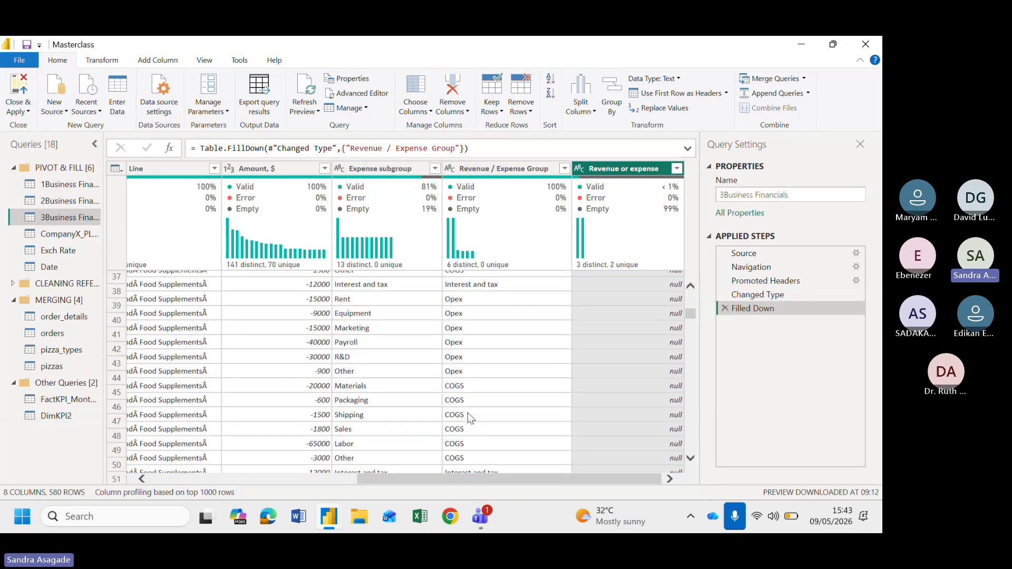
pyautogui.scroll(15, 467, 413)
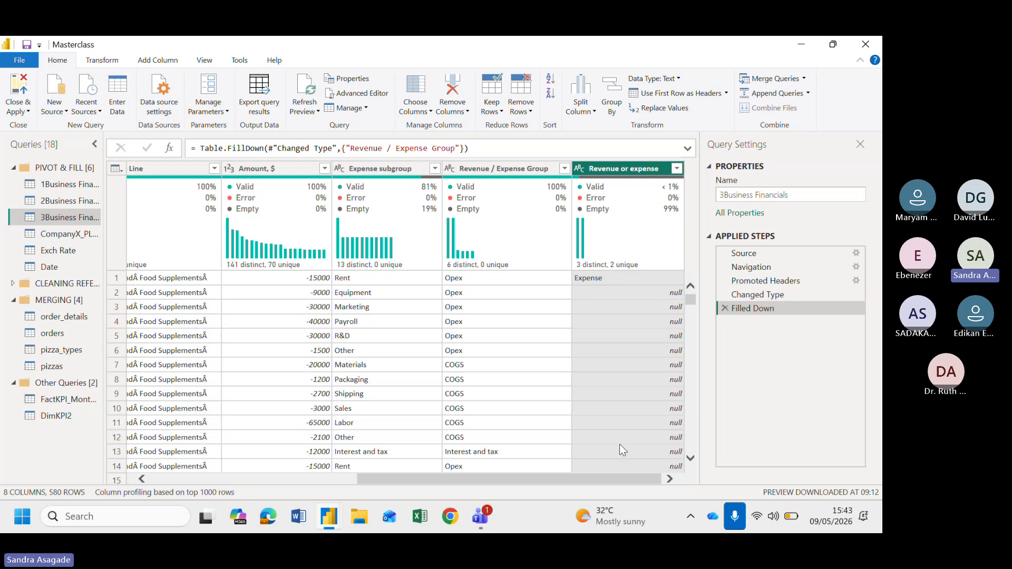
# Fill down the Revenue or expense column in 3Business Financials
pyautogui.rightClick(618, 171)
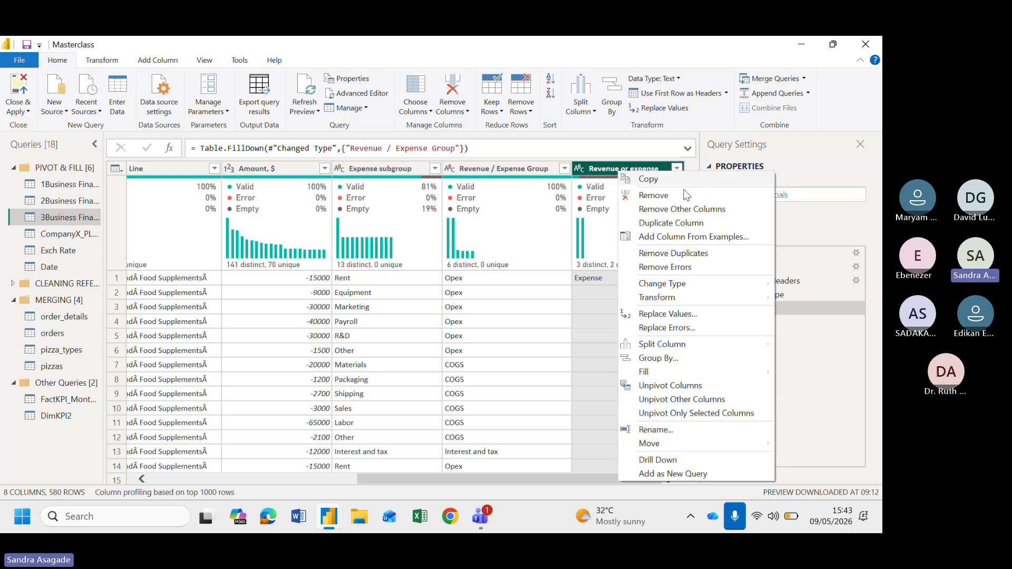
pyautogui.moveTo(657, 372)
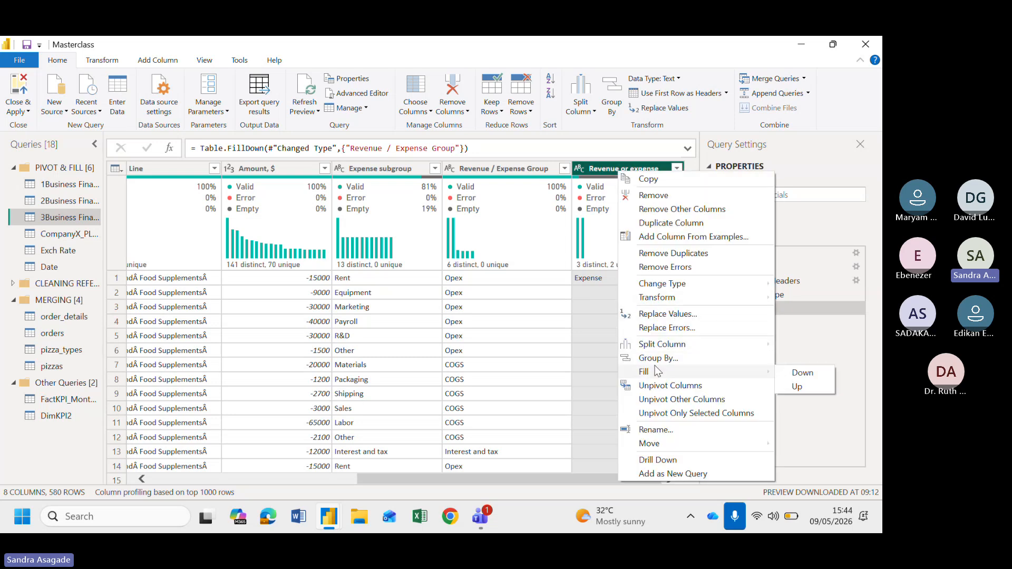
pyautogui.click(804, 374)
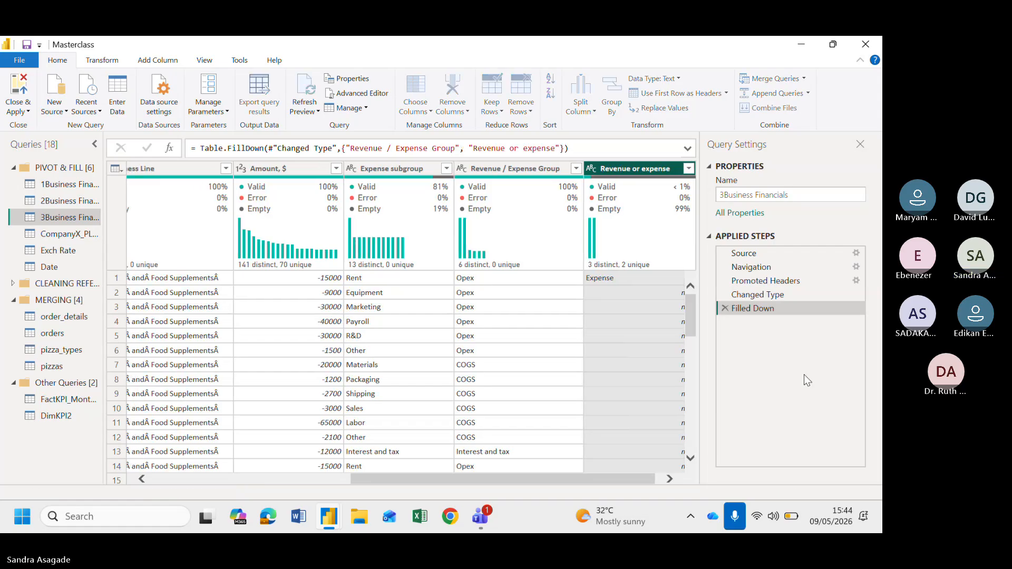
# Open the CompanyX_PL_Entries_5000 query and sort its rows by Posting Date in ascending order
pyautogui.click(63, 238)
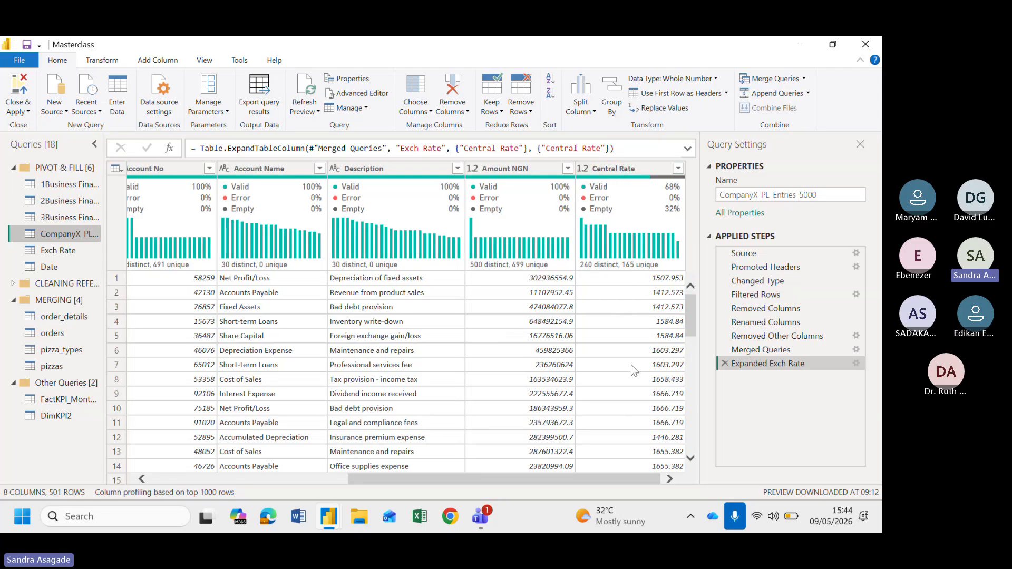
pyautogui.scroll(-4, 630, 365)
pyautogui.scroll(4, 630, 365)
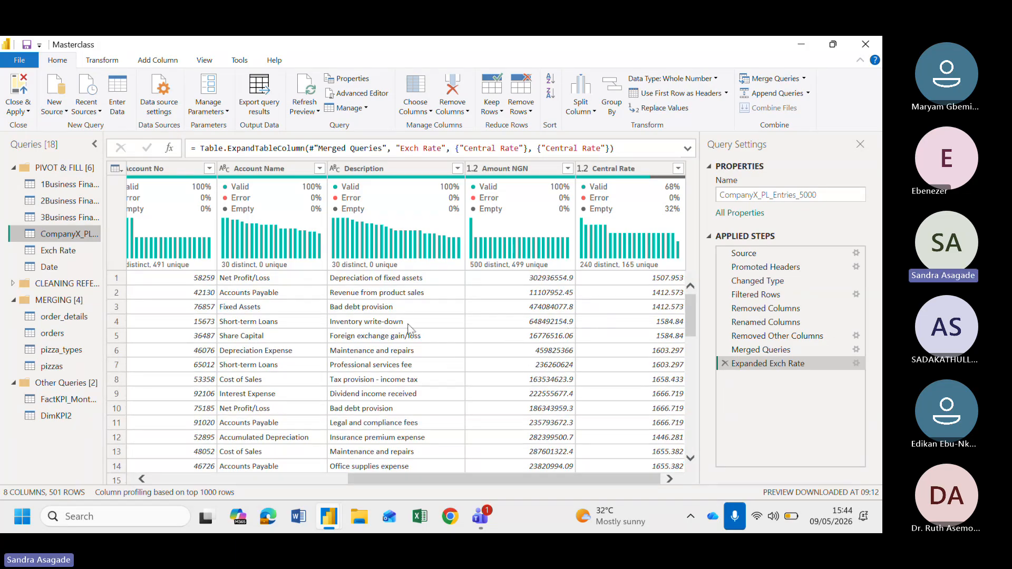
pyautogui.hscroll(-6, 408, 325)
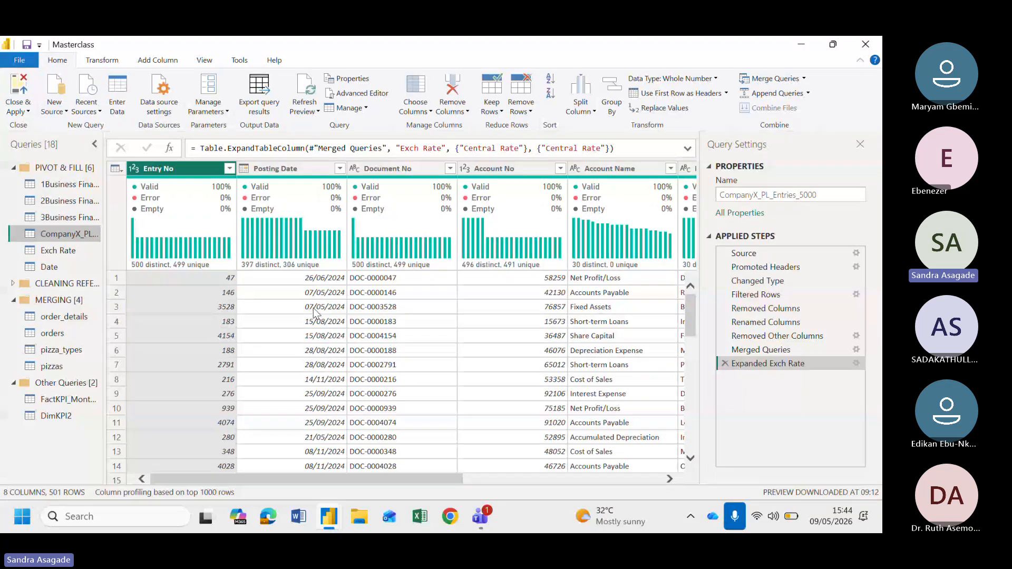
pyautogui.click(339, 169)
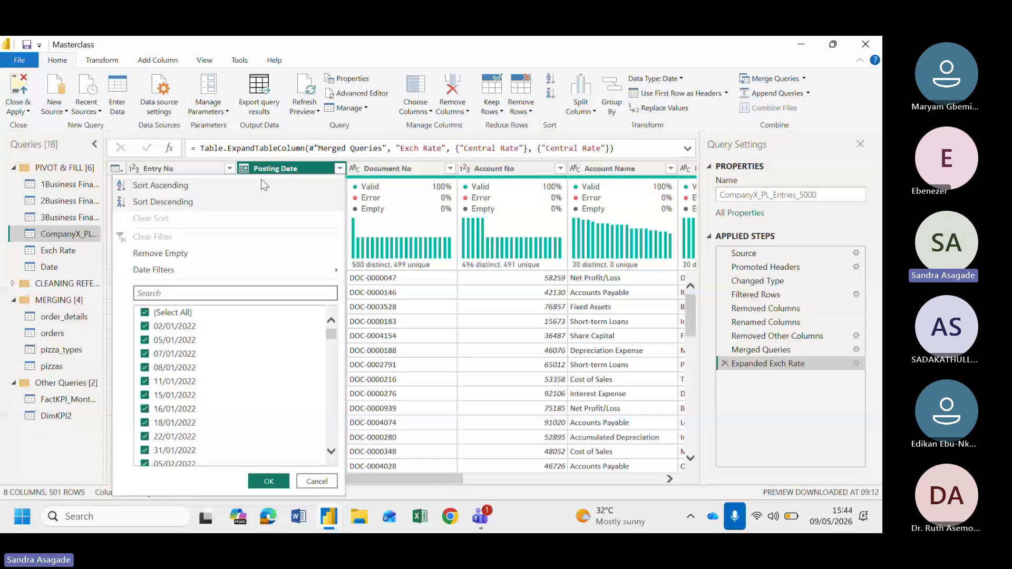
pyautogui.click(172, 188)
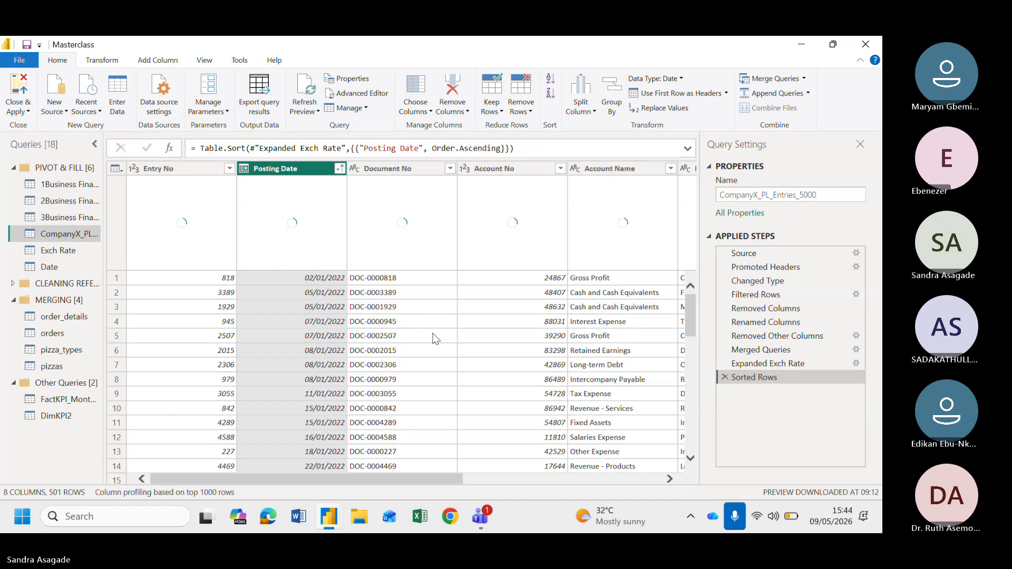
# Scroll through the date-sorted rows to examine the Central Rate values against their posting dates
pyautogui.hscroll(5, 435, 339)
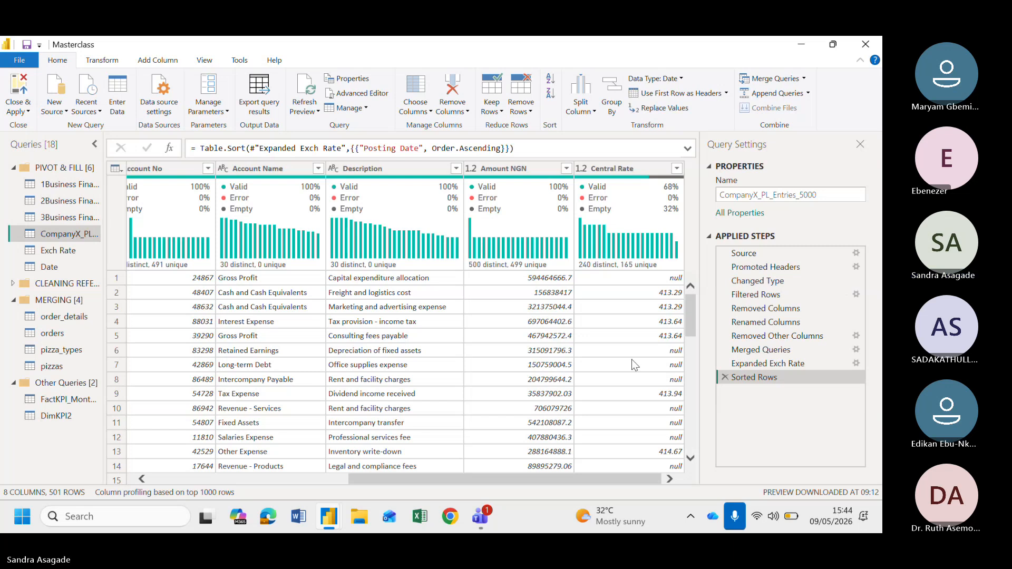
pyautogui.scroll(-1, 627, 362)
pyautogui.scroll(1, 474, 354)
pyautogui.click(116, 353)
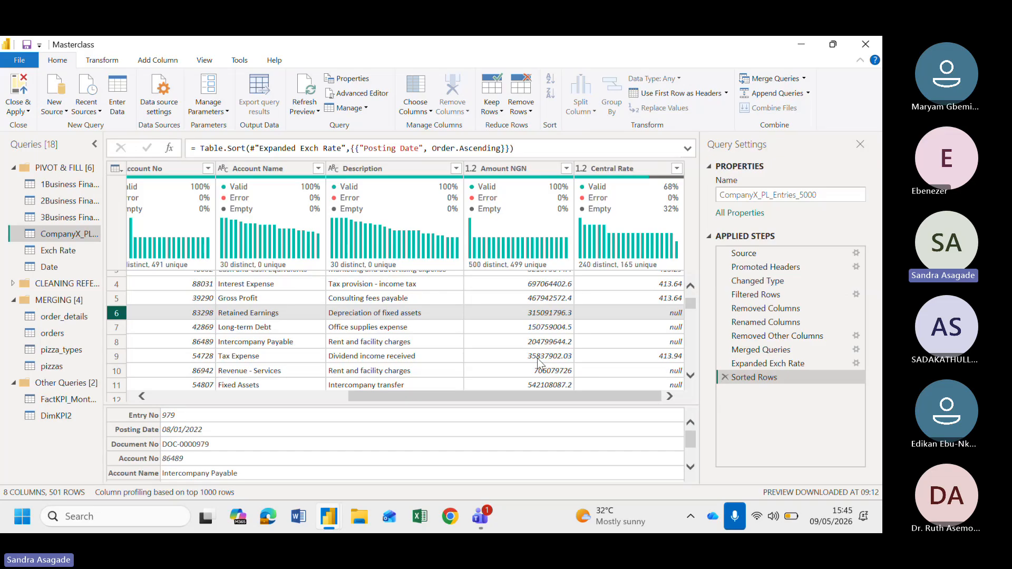
pyautogui.scroll(1, 627, 319)
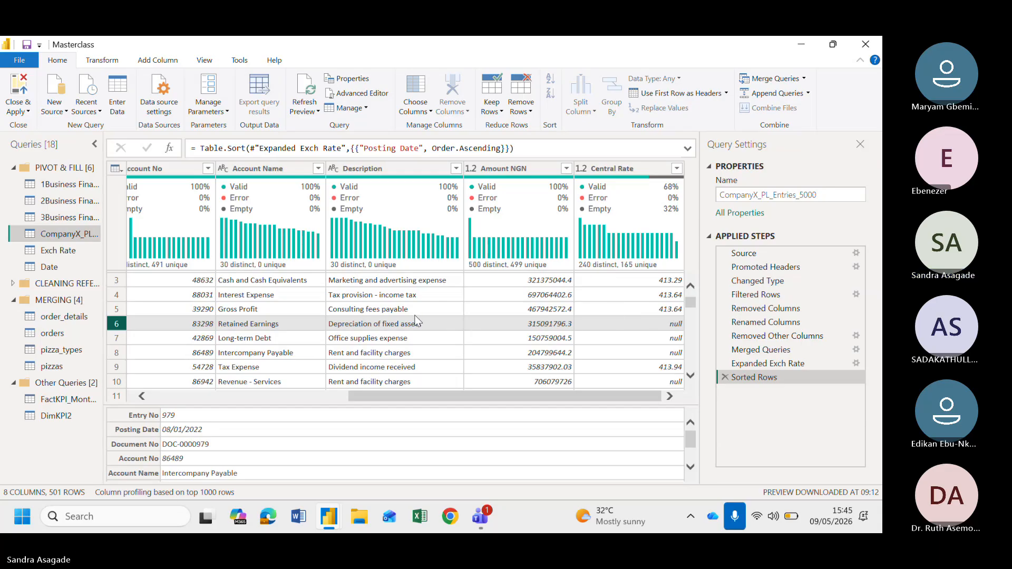
pyautogui.hscroll(-5, 416, 319)
pyautogui.scroll(1, 416, 320)
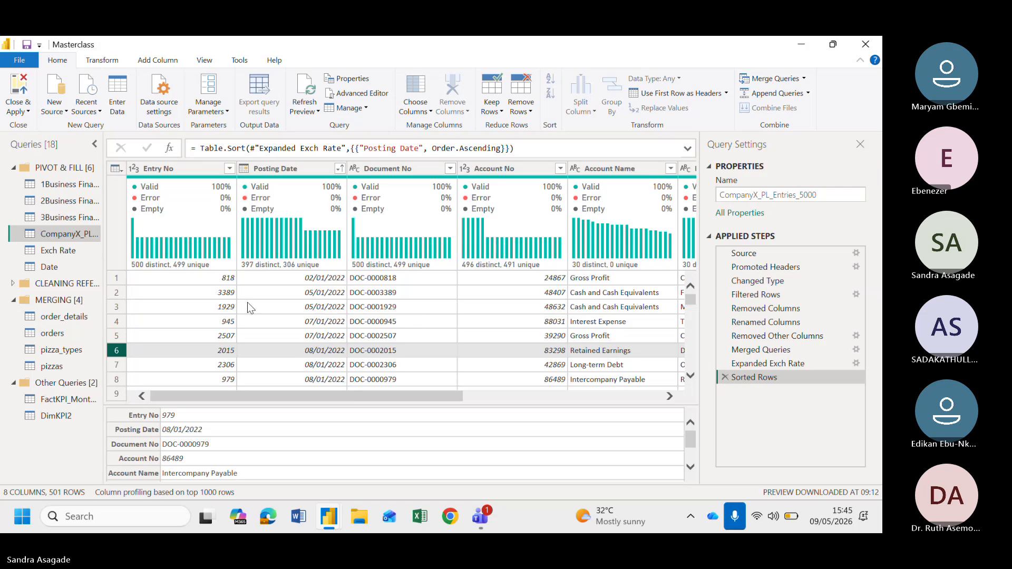
pyautogui.hscroll(5, 340, 364)
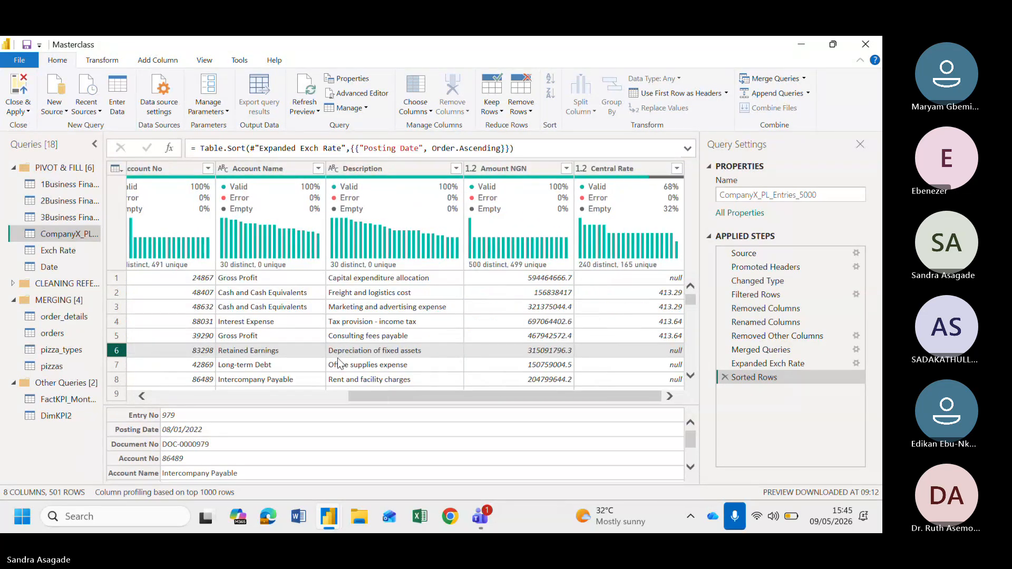
pyautogui.hscroll(-5, 340, 363)
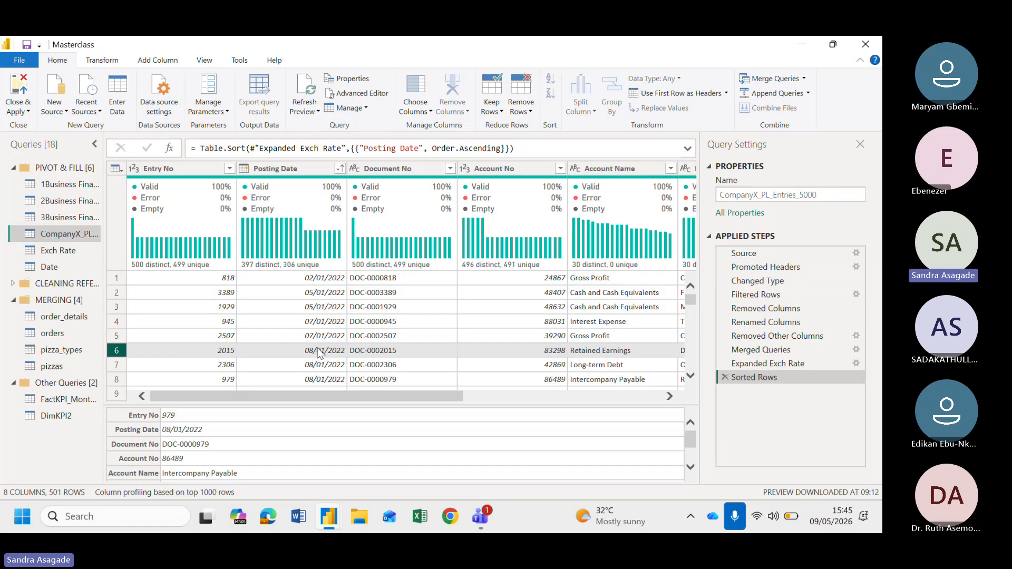
pyautogui.hscroll(5, 507, 358)
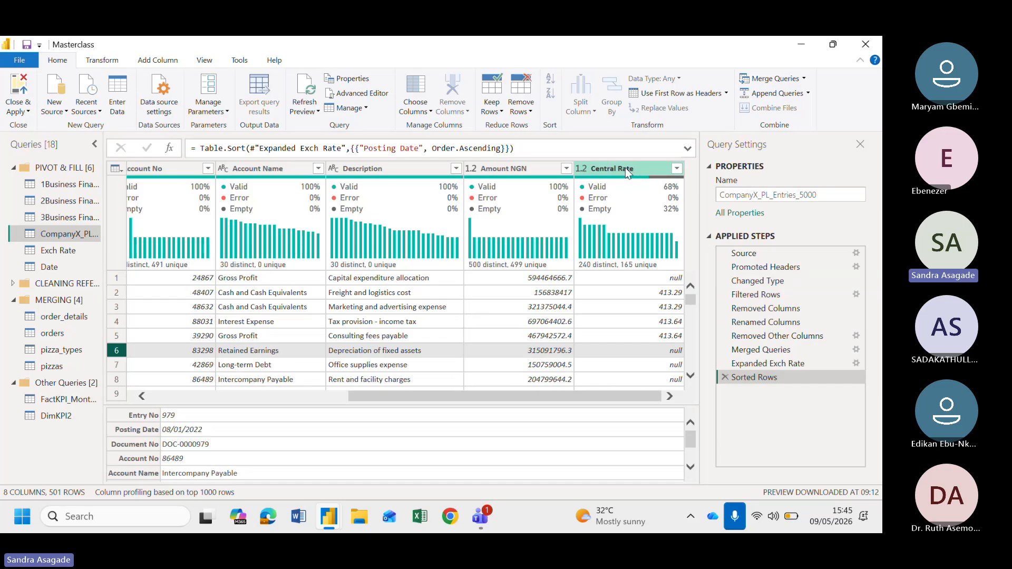
pyautogui.hscroll(-3, 425, 324)
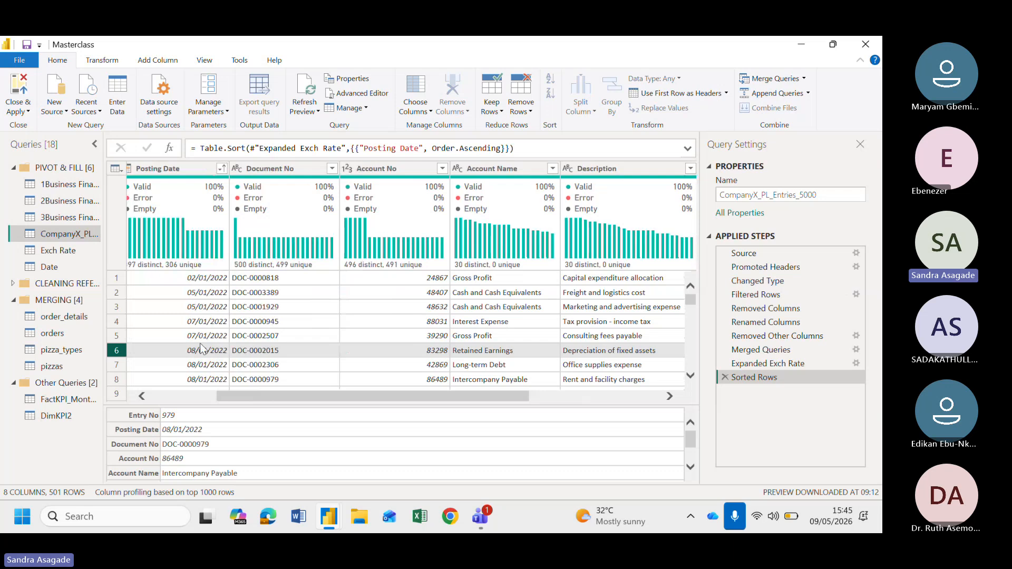
pyautogui.hscroll(3, 437, 311)
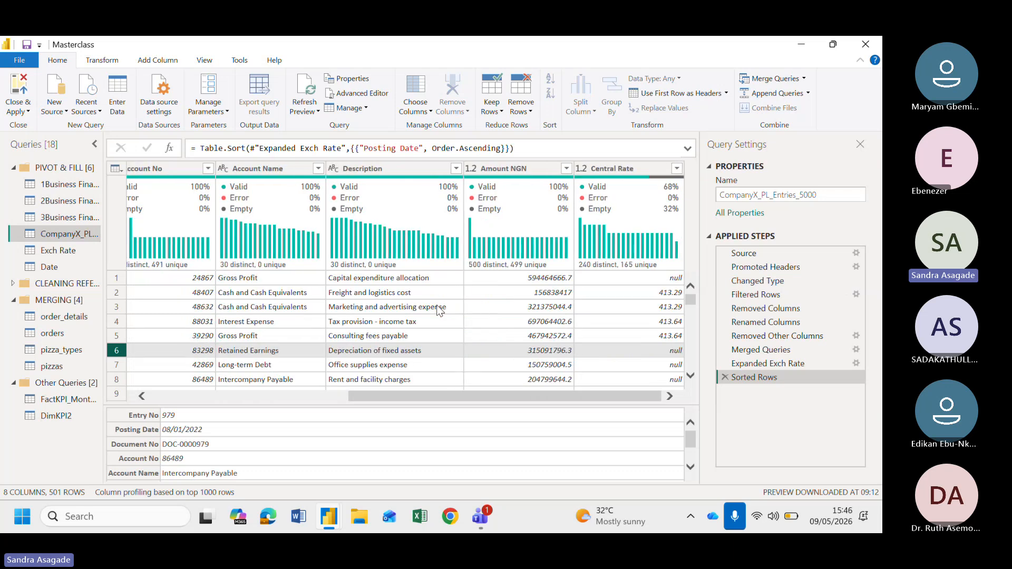
# Fill down the Central Rate column and scroll through the filled rows
pyautogui.rightClick(630, 166)
pyautogui.moveTo(668, 352)
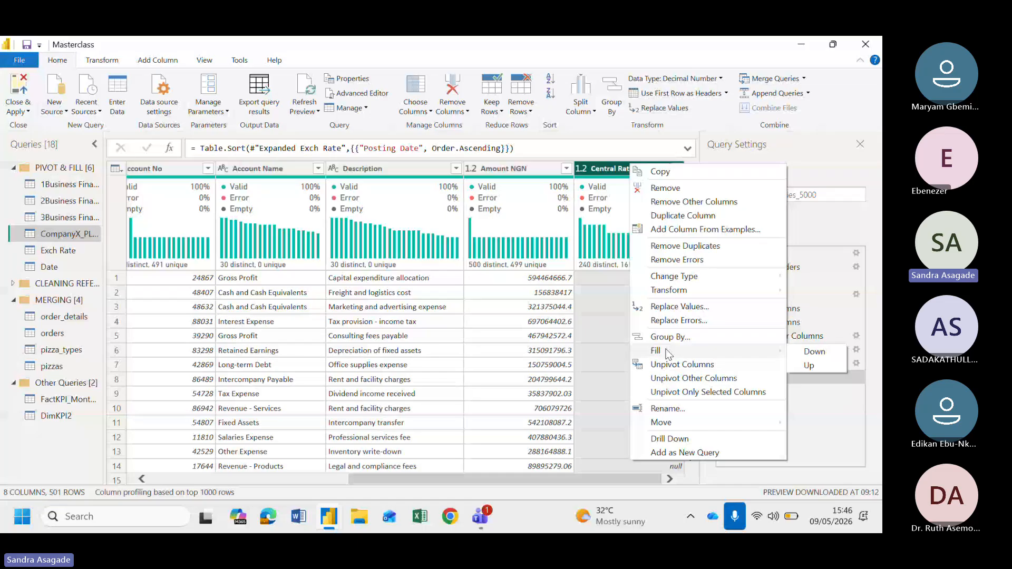
pyautogui.click(811, 352)
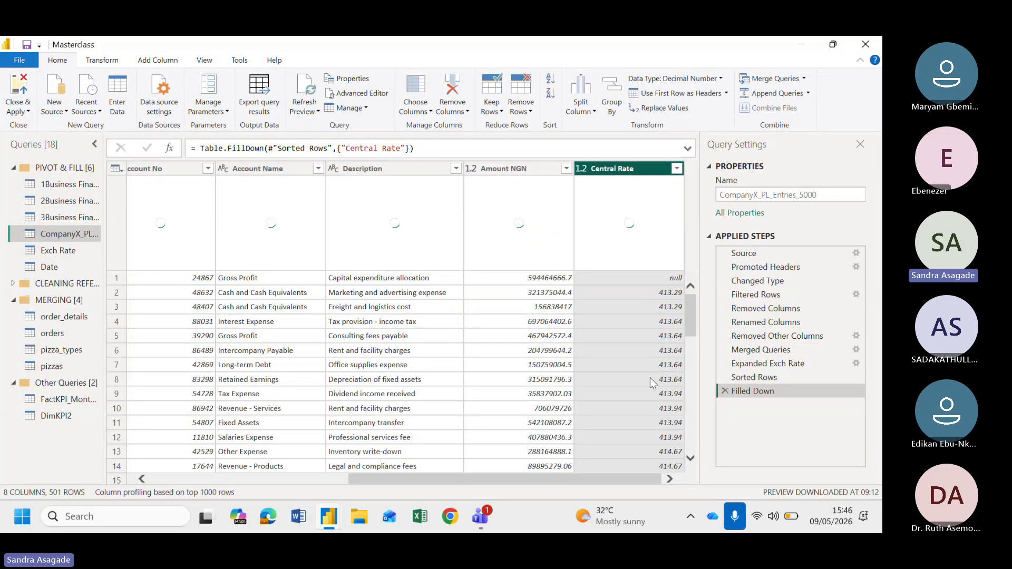
pyautogui.scroll(-2, 650, 378)
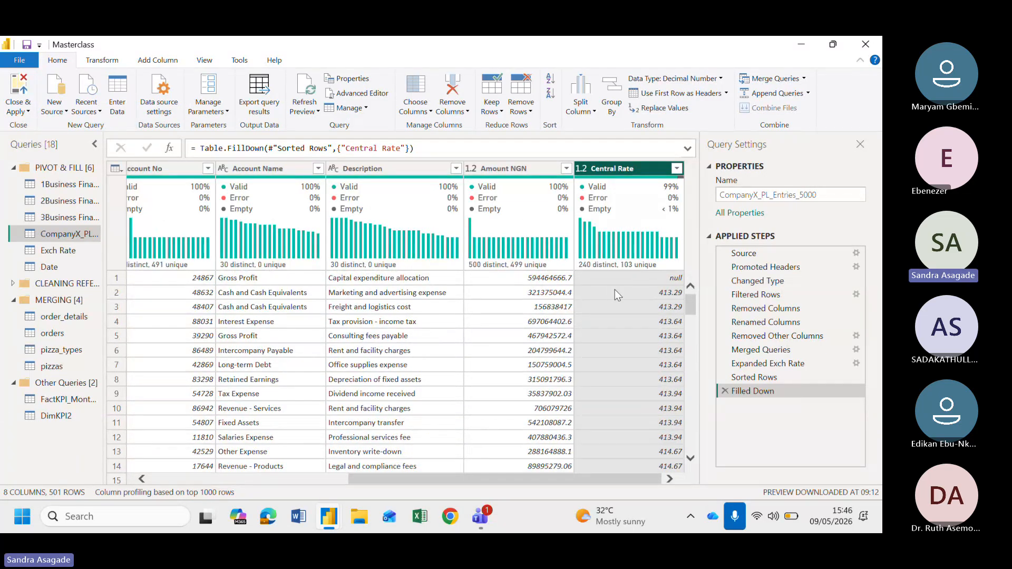
pyautogui.hscroll(-6, 615, 290)
pyautogui.hscroll(6, 197, 398)
pyautogui.hscroll(-6, 621, 303)
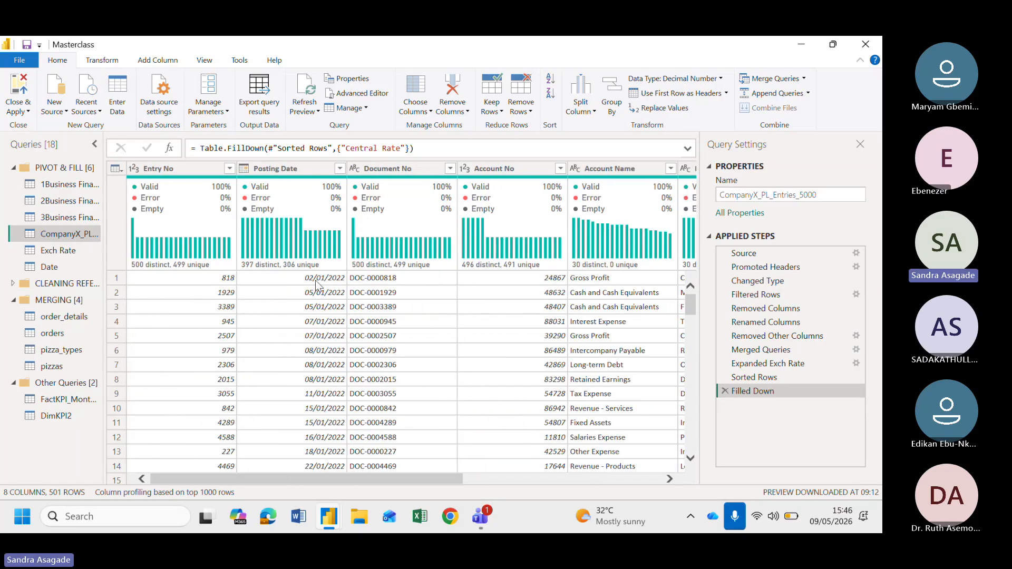
pyautogui.hscroll(6, 422, 303)
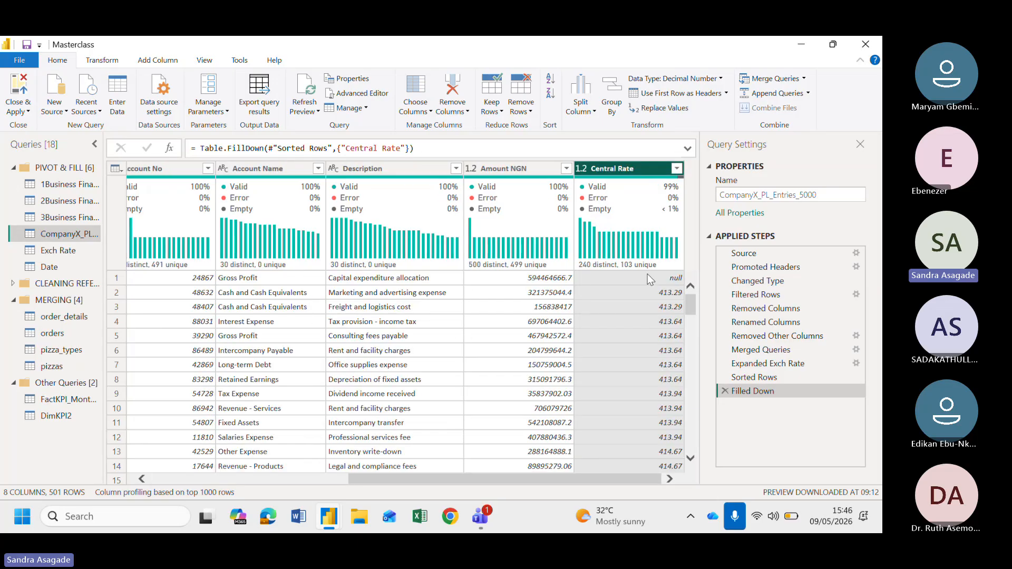
pyautogui.scroll(-10, 651, 327)
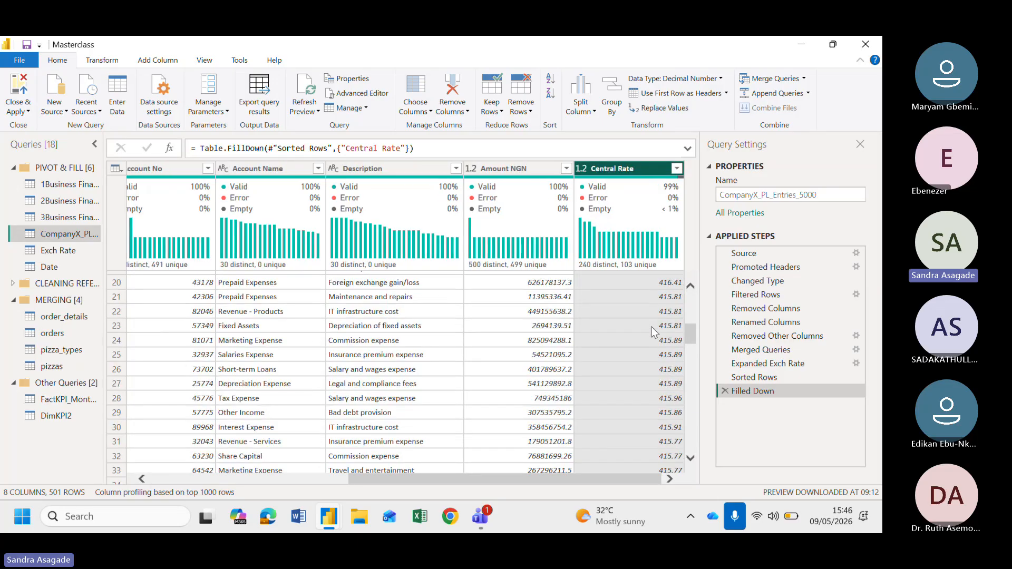
pyautogui.scroll(10, 651, 295)
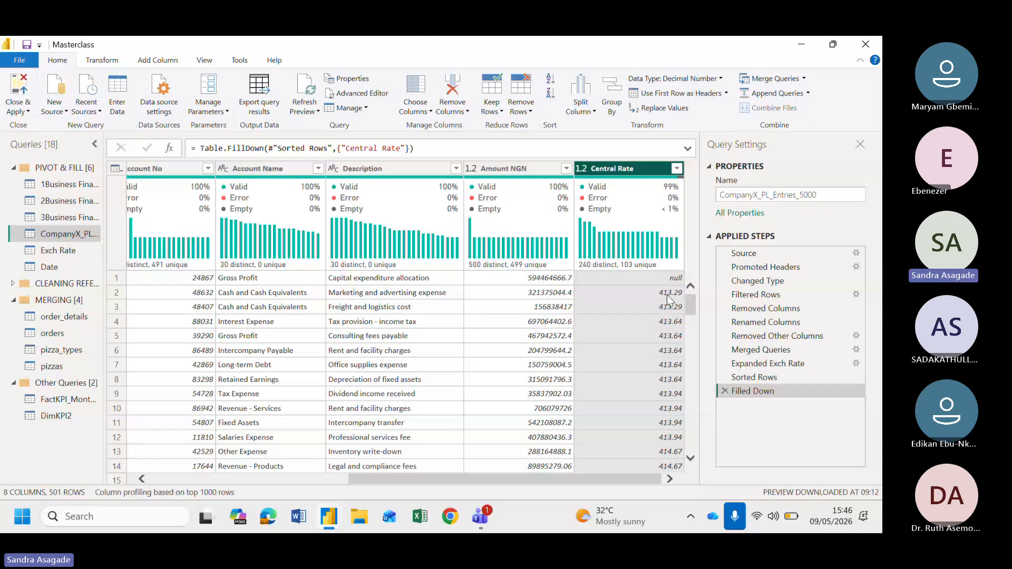
# Fill up the Central Rate column to cover the remaining empty first row
pyautogui.rightClick(621, 168)
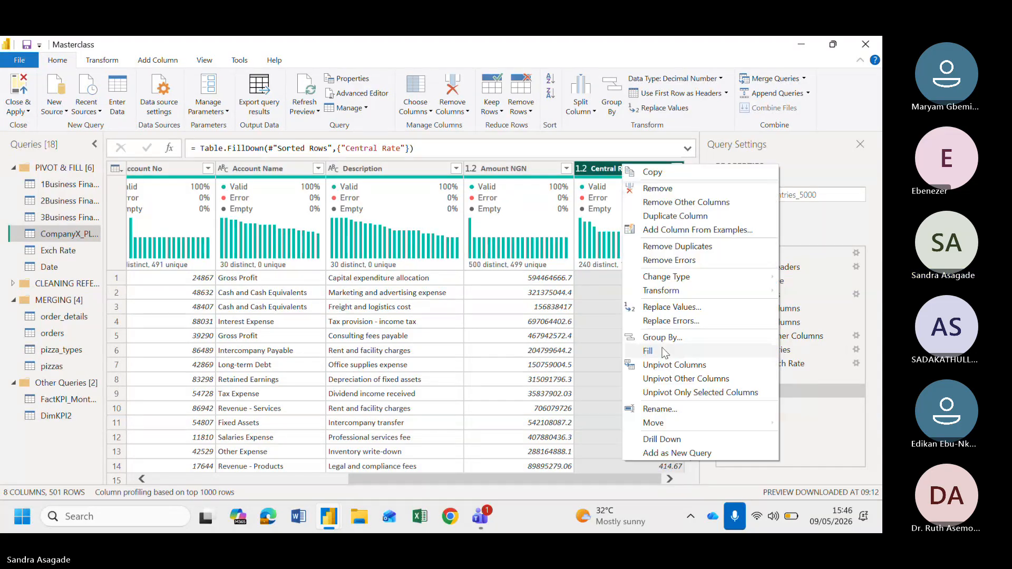
pyautogui.moveTo(665, 352)
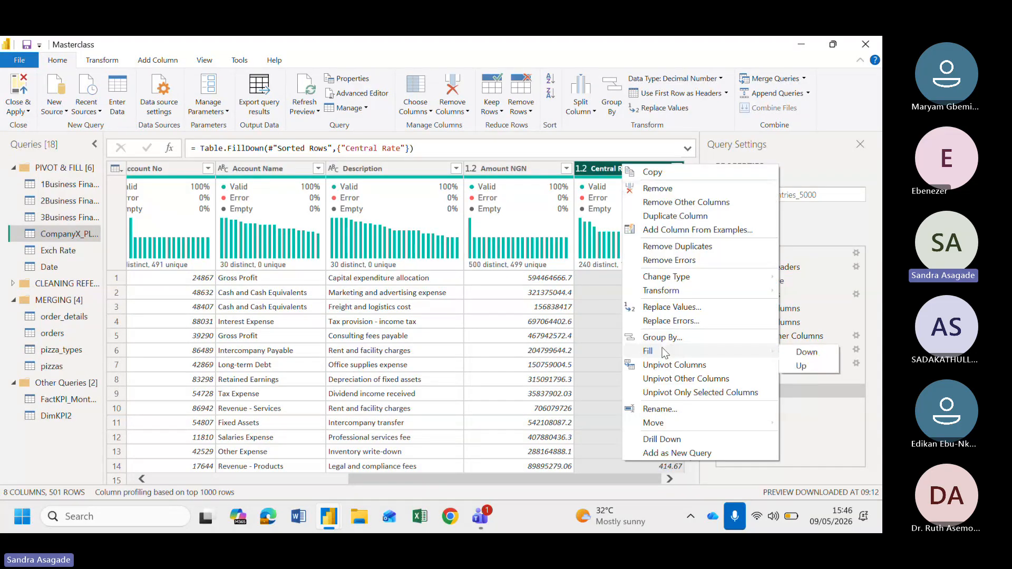
pyautogui.click(801, 366)
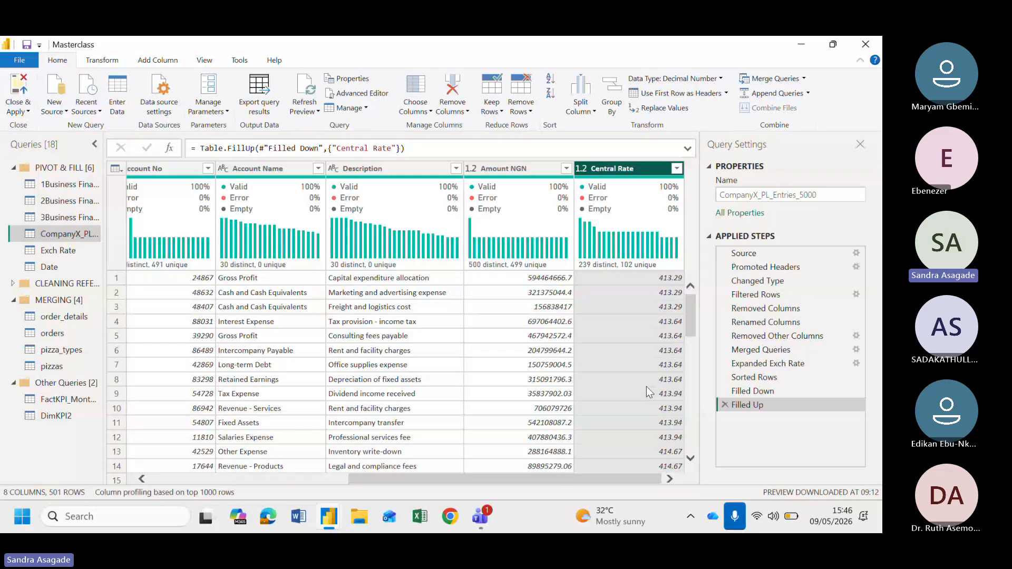
# Collapse all the query groups in the Queries pane
pyautogui.hscroll(-5, 202, 360)
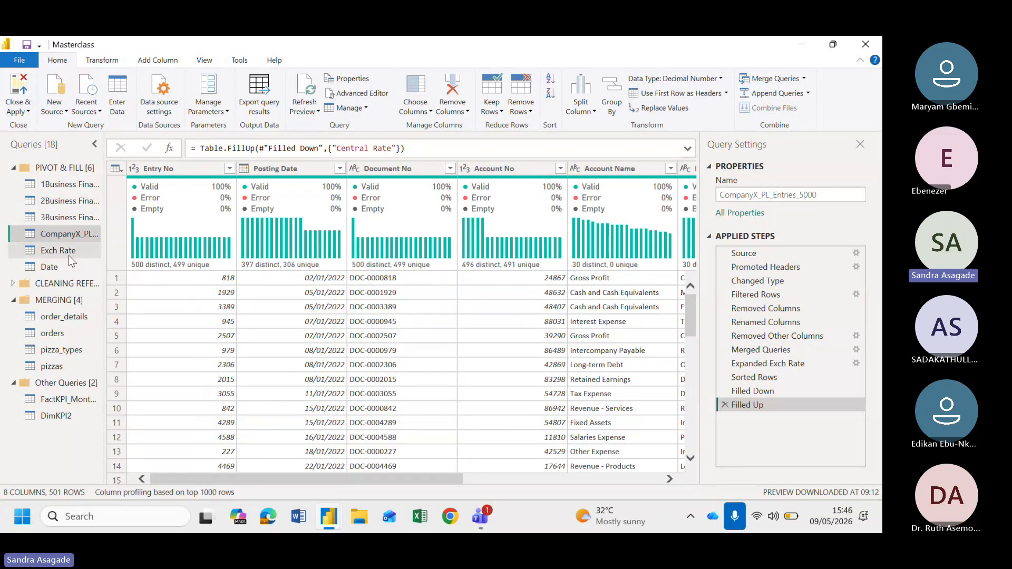
pyautogui.click(13, 167)
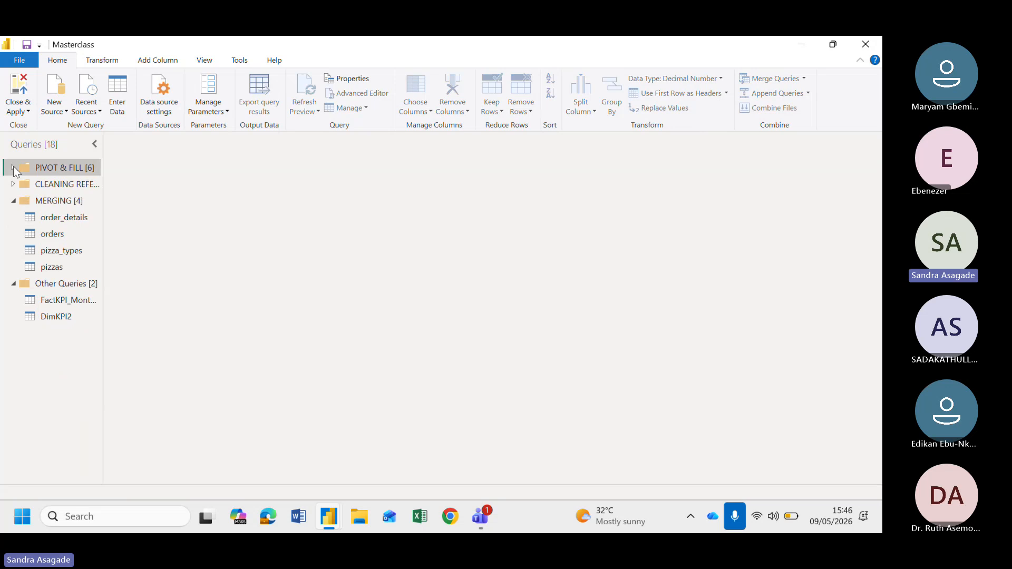
pyautogui.click(14, 202)
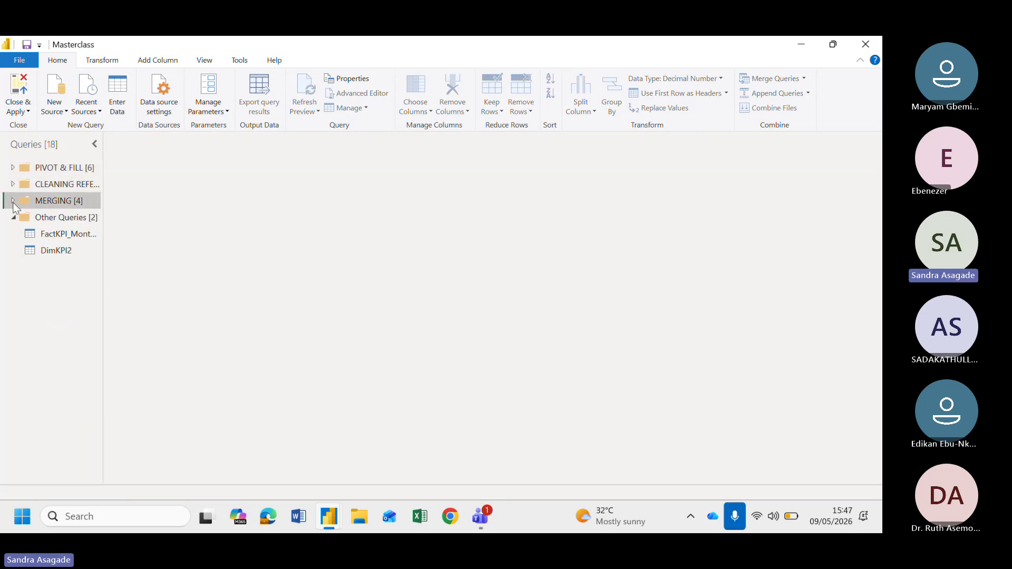
pyautogui.click(14, 217)
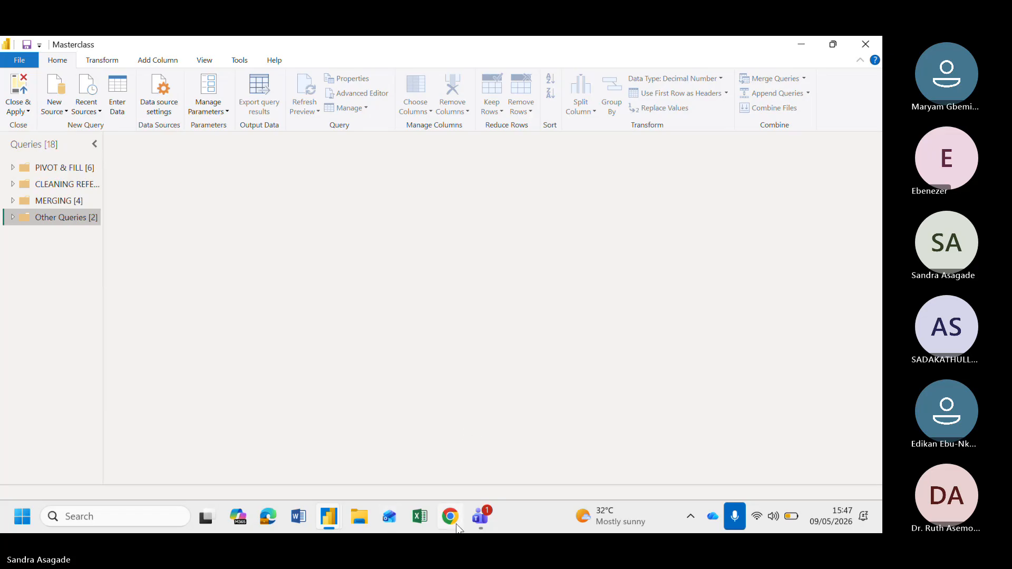
# Switch to the Teams meeting window and stop sharing the screen
pyautogui.moveTo(480, 524)
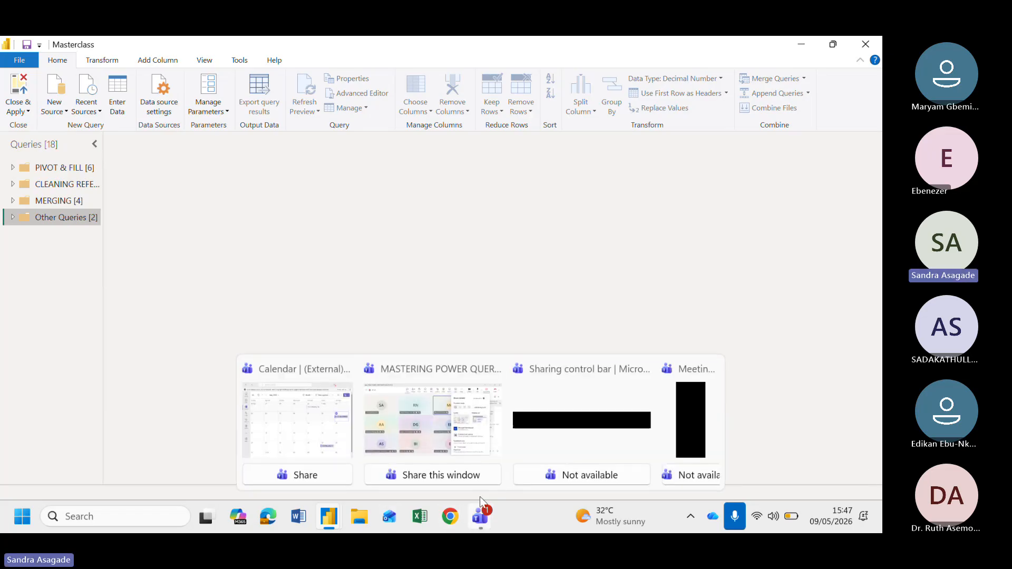
pyautogui.moveTo(477, 449)
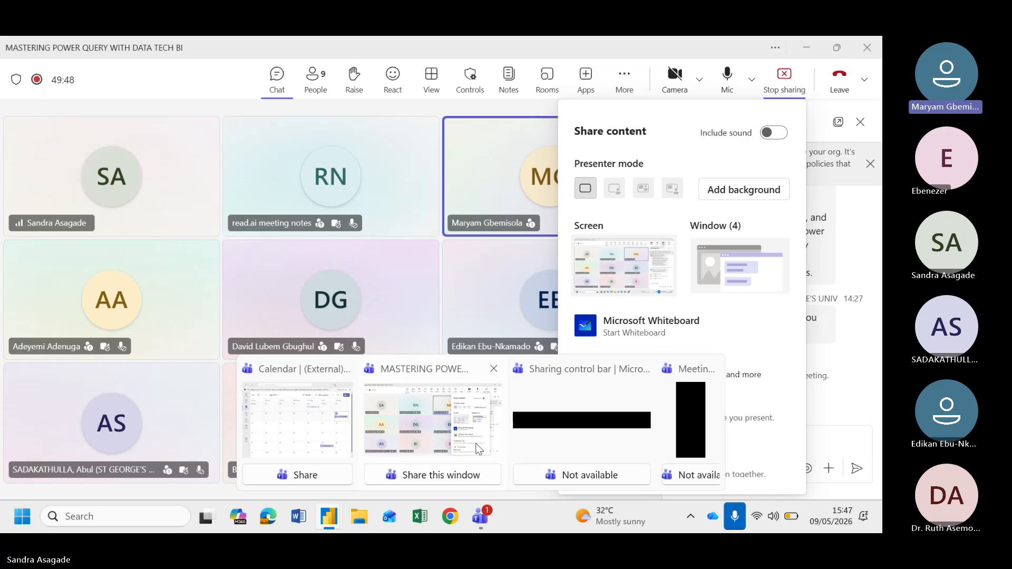
pyautogui.click(478, 449)
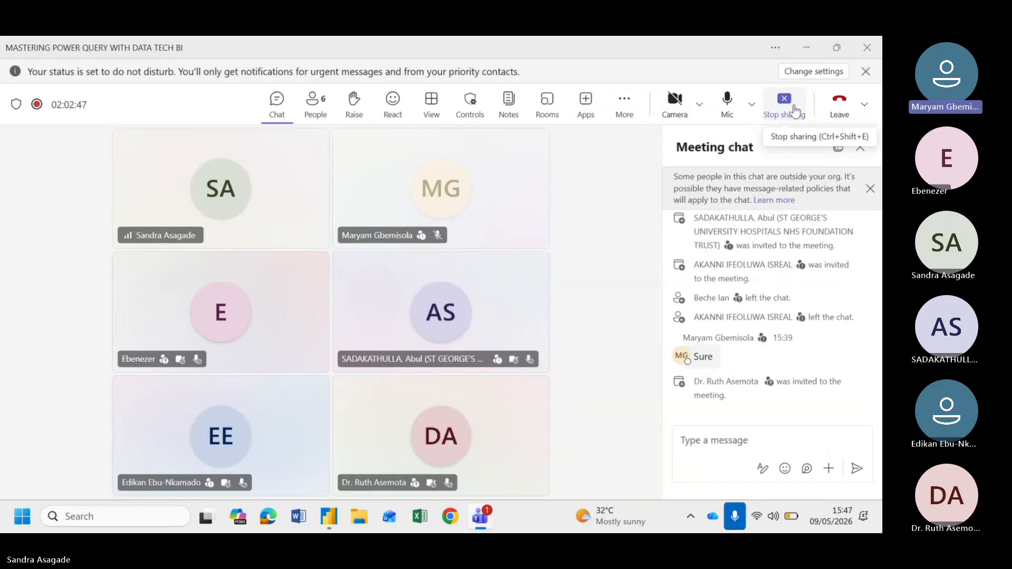
pyautogui.click(795, 111)
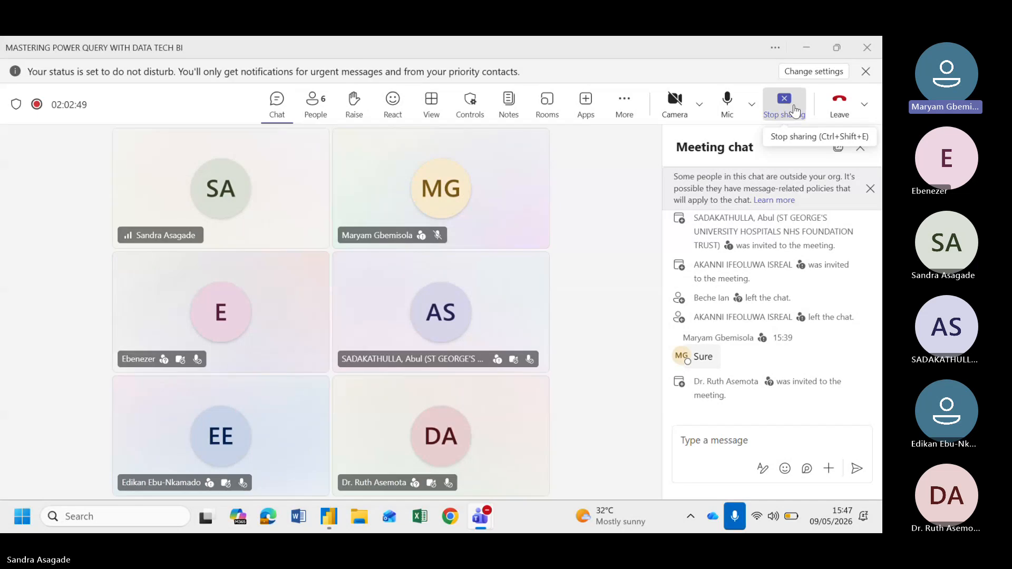
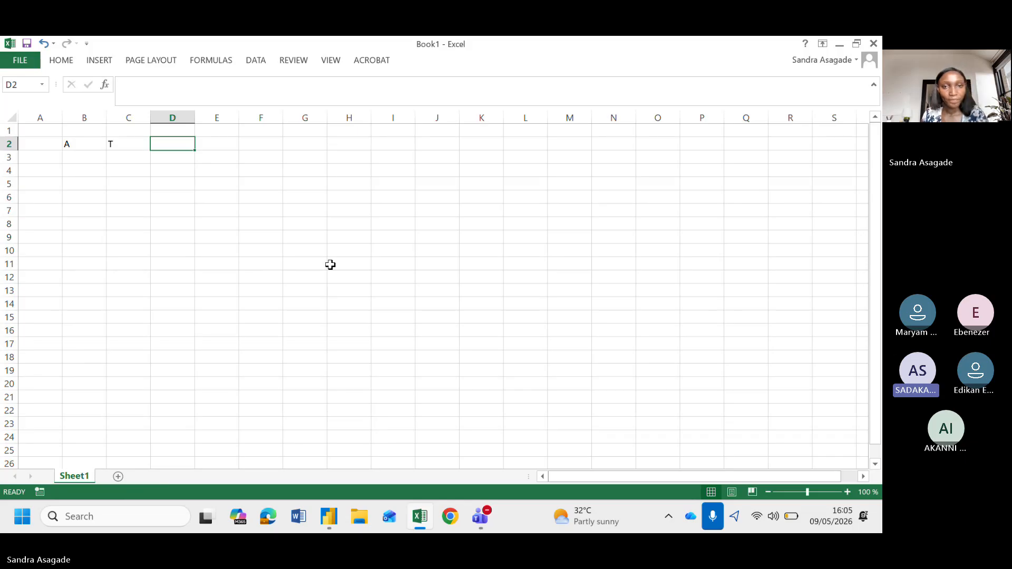
# Enter the header O in D2 and the date-time 9/5/2026 4:00:00 in B3
pyautogui.write('O')
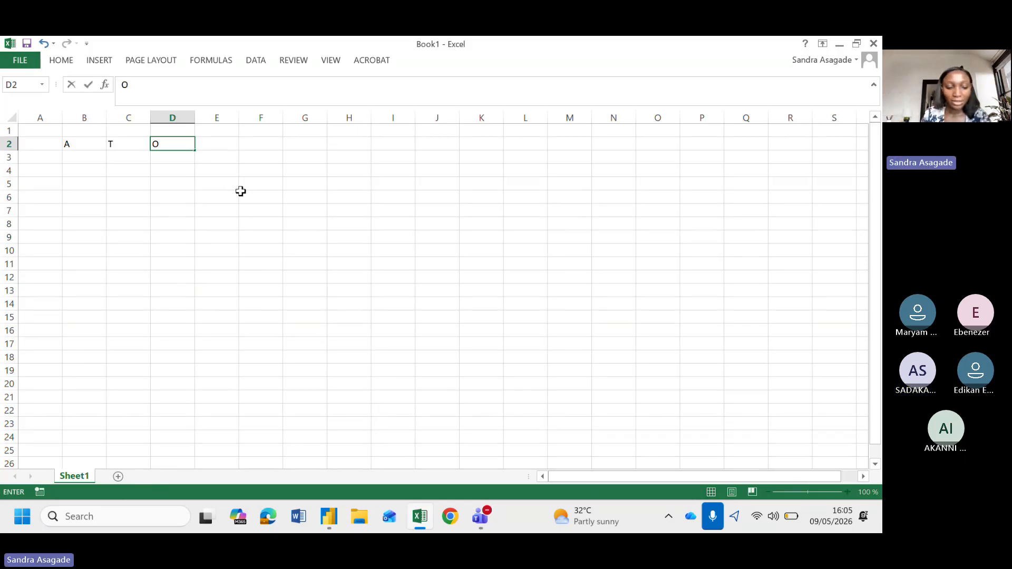
pyautogui.press('Return')
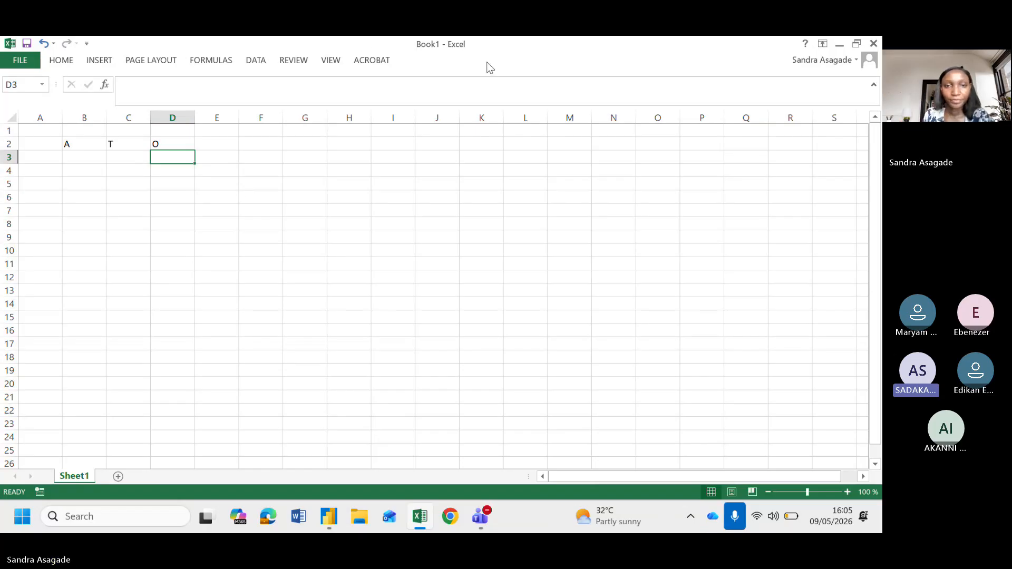
pyautogui.click(71, 157)
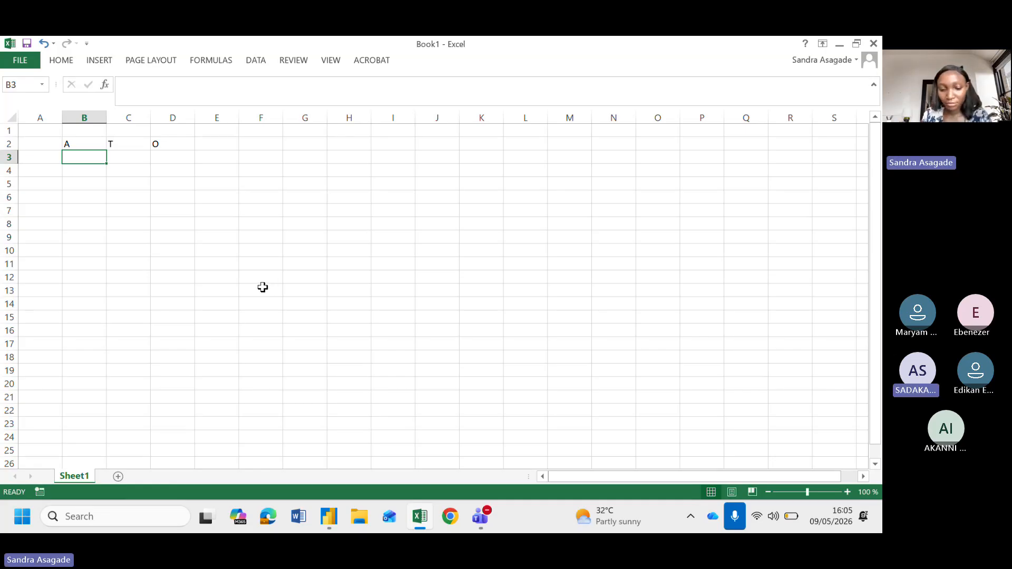
pyautogui.write('0/')
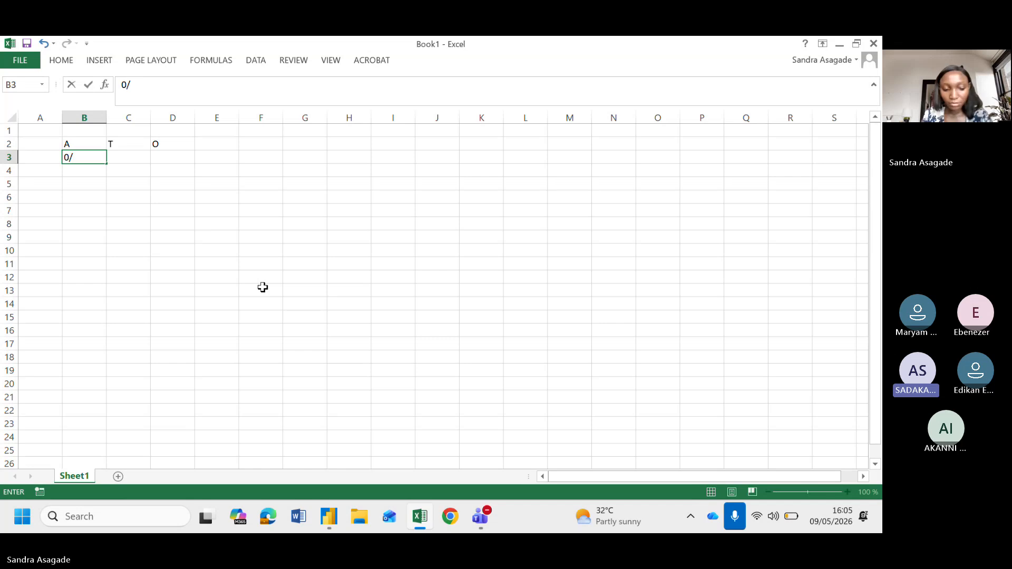
pyautogui.write('4')
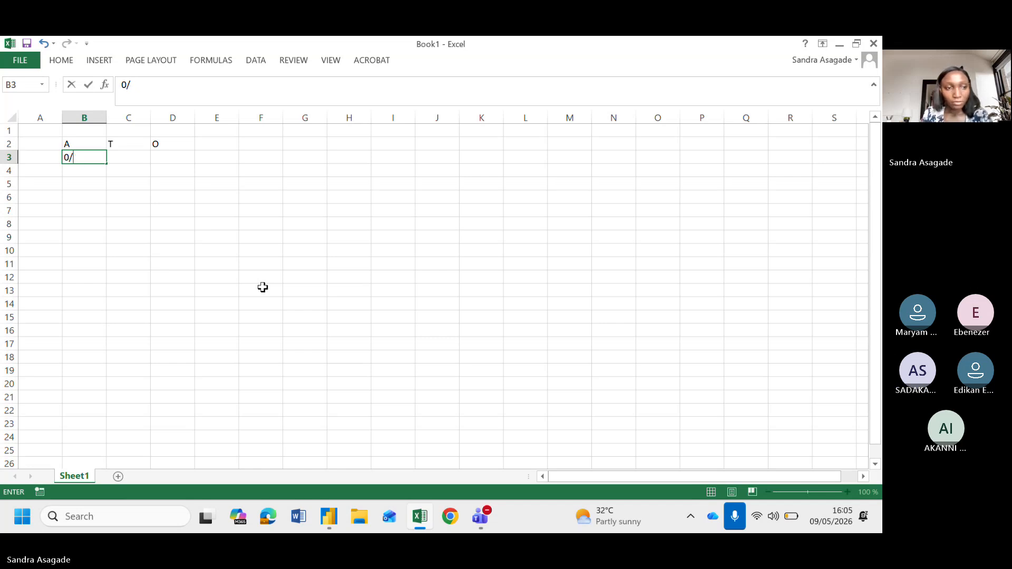
pyautogui.press('BackSpace')
pyautogui.press('BackSpace')
pyautogui.write('9/5/202')
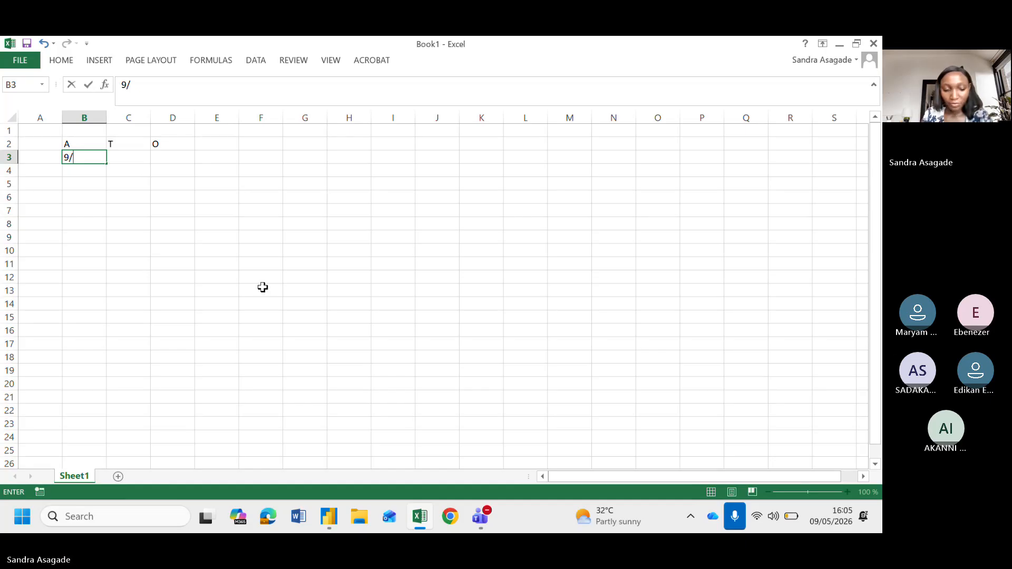
pyautogui.write('6')
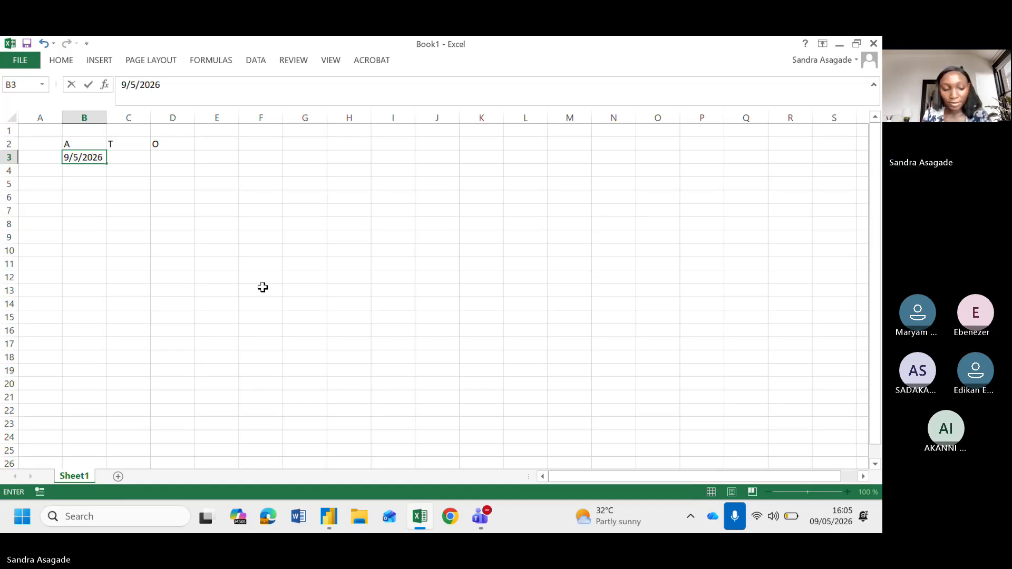
pyautogui.write(' 4')
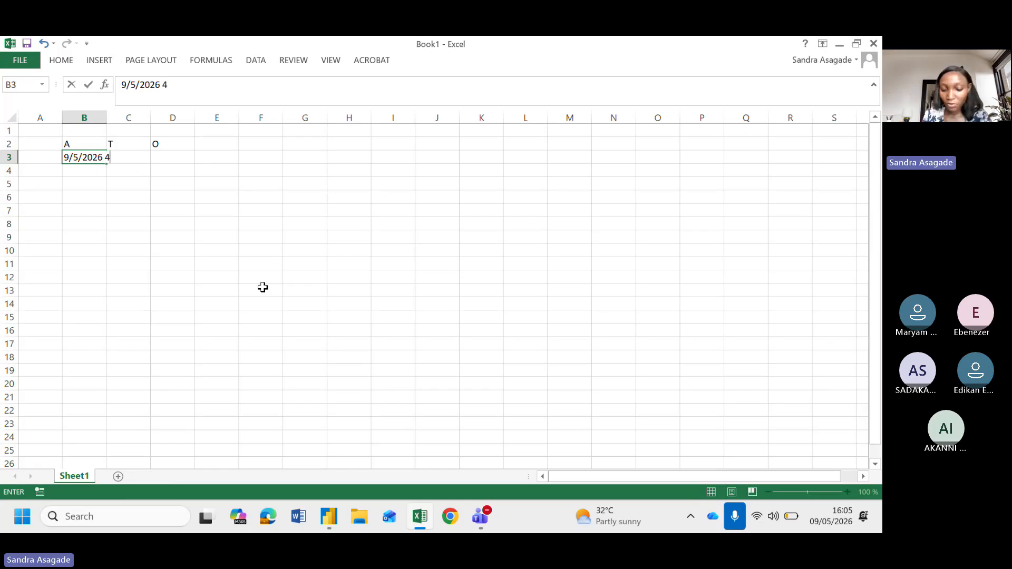
pyautogui.write(':00')
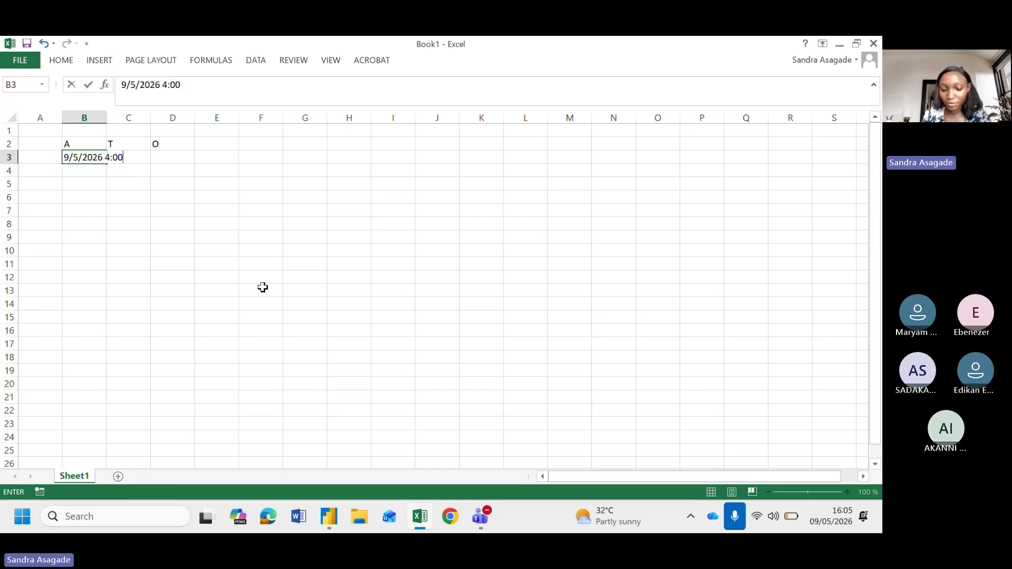
pyautogui.write(':00')
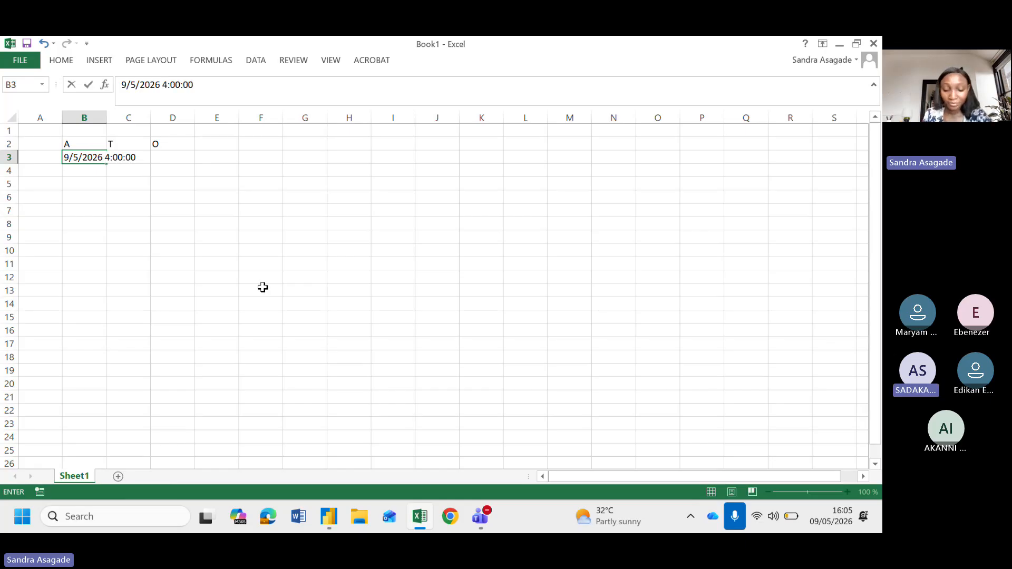
pyautogui.press('Return')
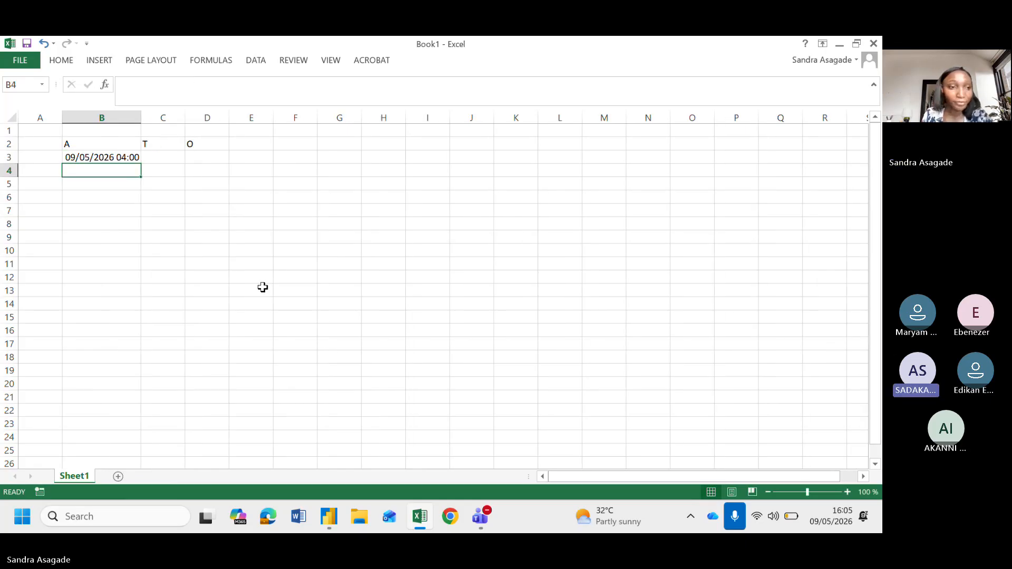
pyautogui.click(173, 158)
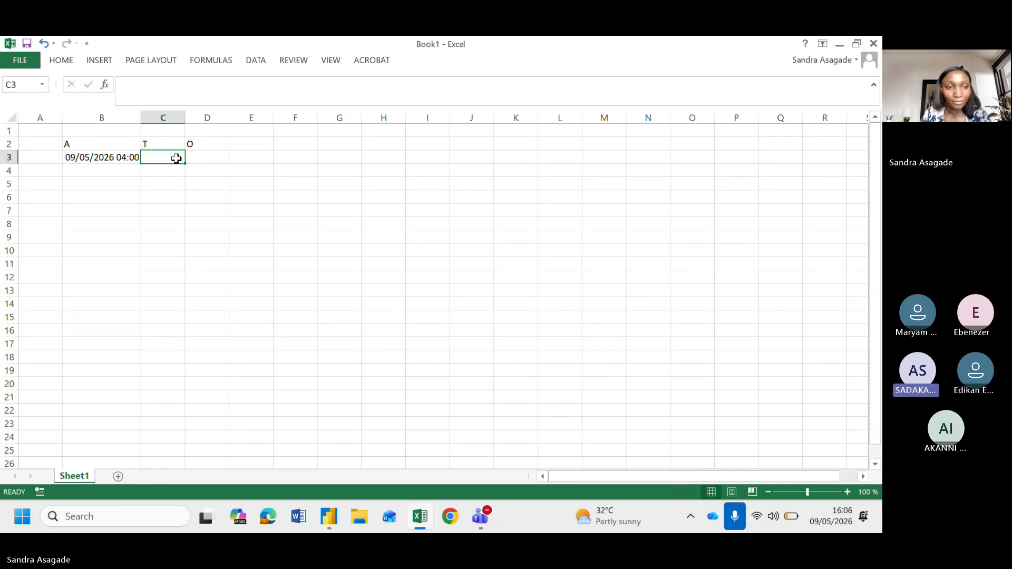
pyautogui.write('T')
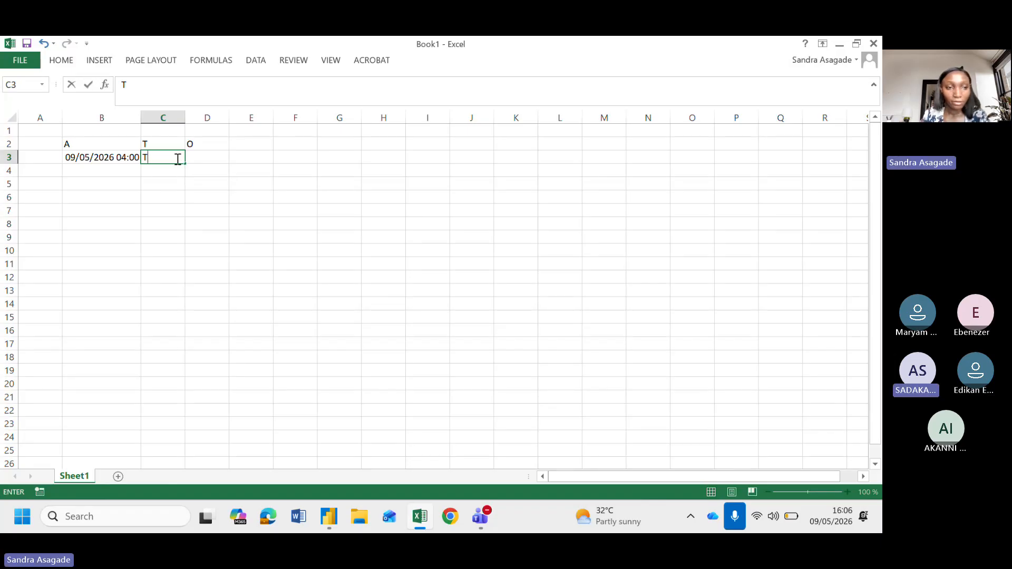
pyautogui.press('BackSpace')
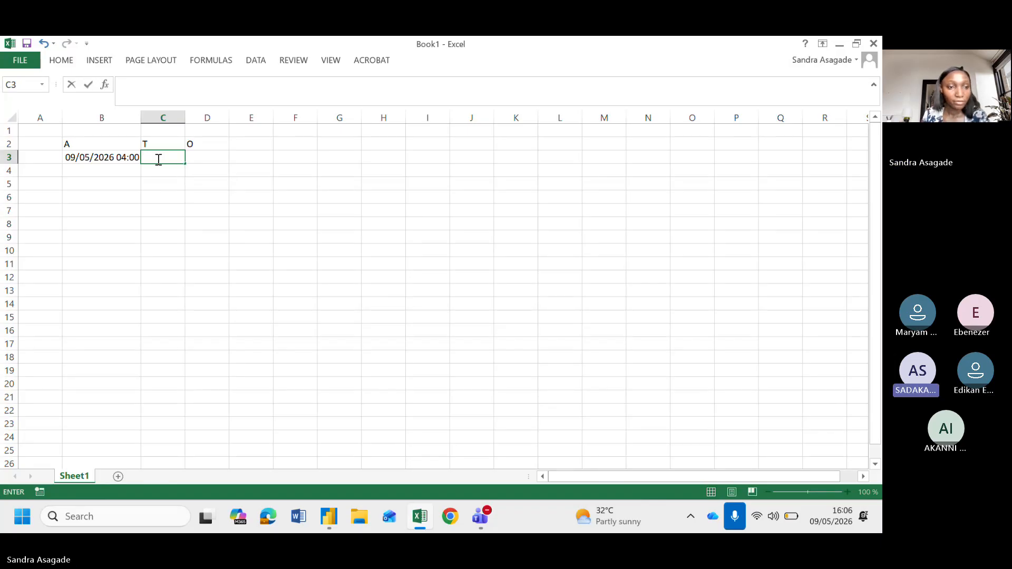
pyautogui.click(105, 156)
pyautogui.hotkey('ctrl', 'c')
pyautogui.click(175, 154)
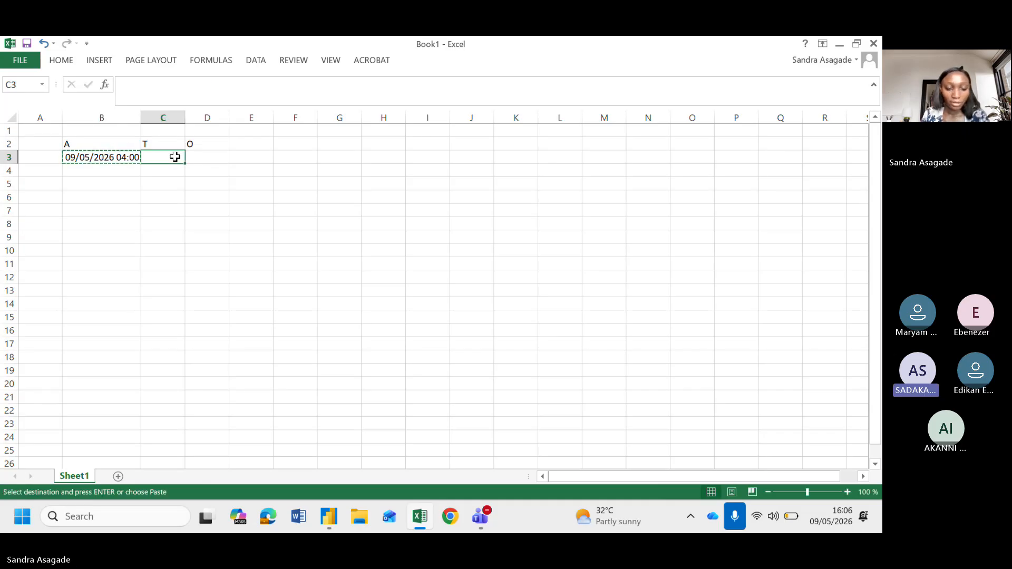
pyautogui.press('Escape')
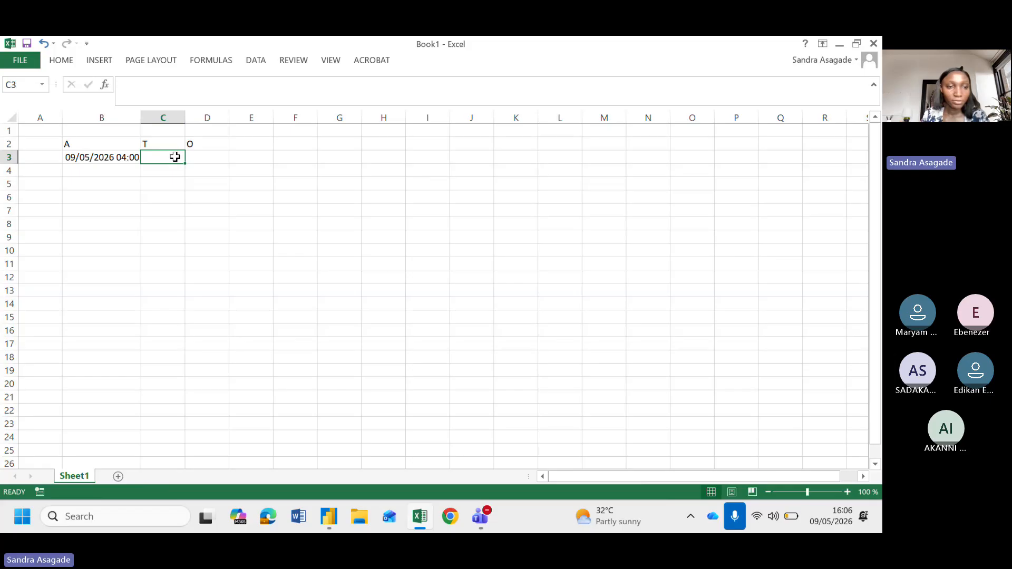
# Copy the B3 date-time into C3 and widen column C to show it
pyautogui.click(116, 158)
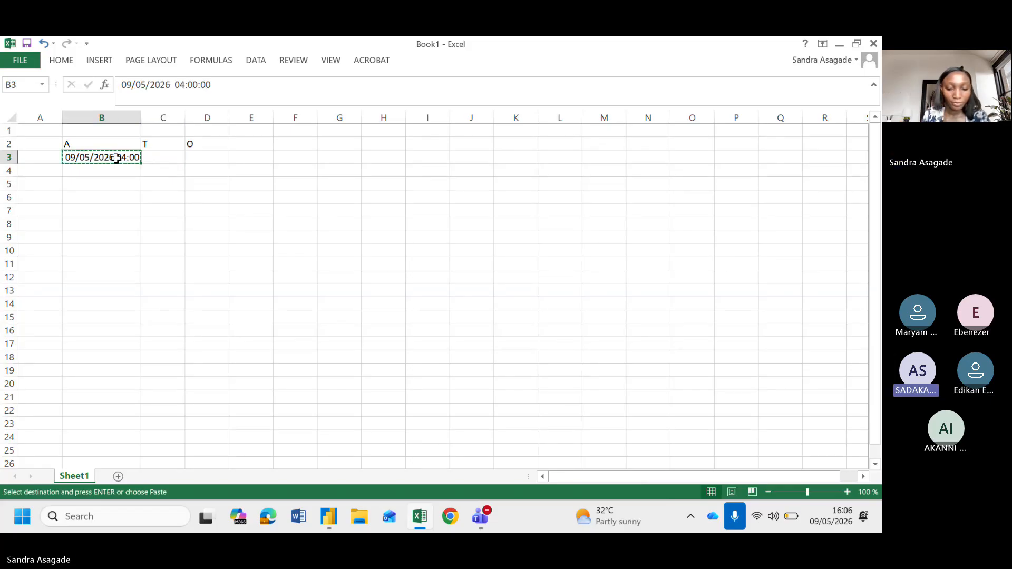
pyautogui.hotkey('ctrl', 'c')
pyautogui.press('Right')
pyautogui.hotkey('ctrl', 'v')
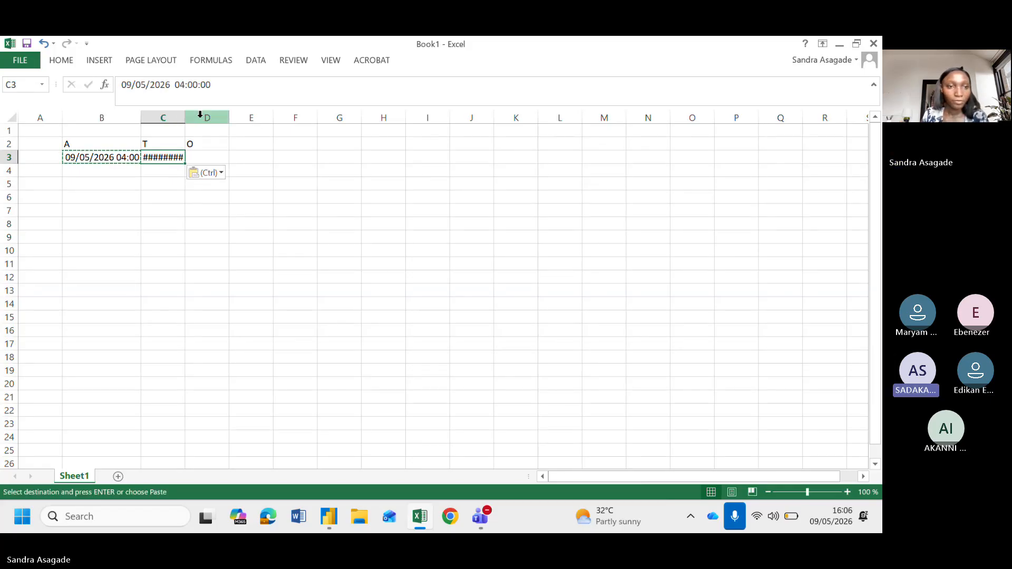
pyautogui.moveTo(185, 117); pyautogui.dragTo(255, 118)
pyautogui.click(278, 156)
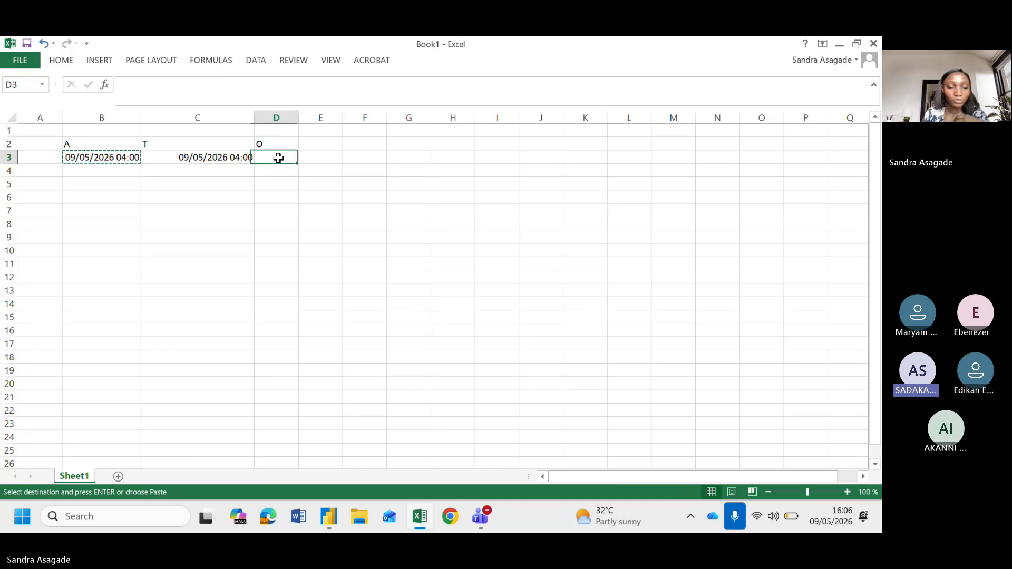
# Extend the C3 date-time down into C4 with the fill handle
pyautogui.click(174, 212)
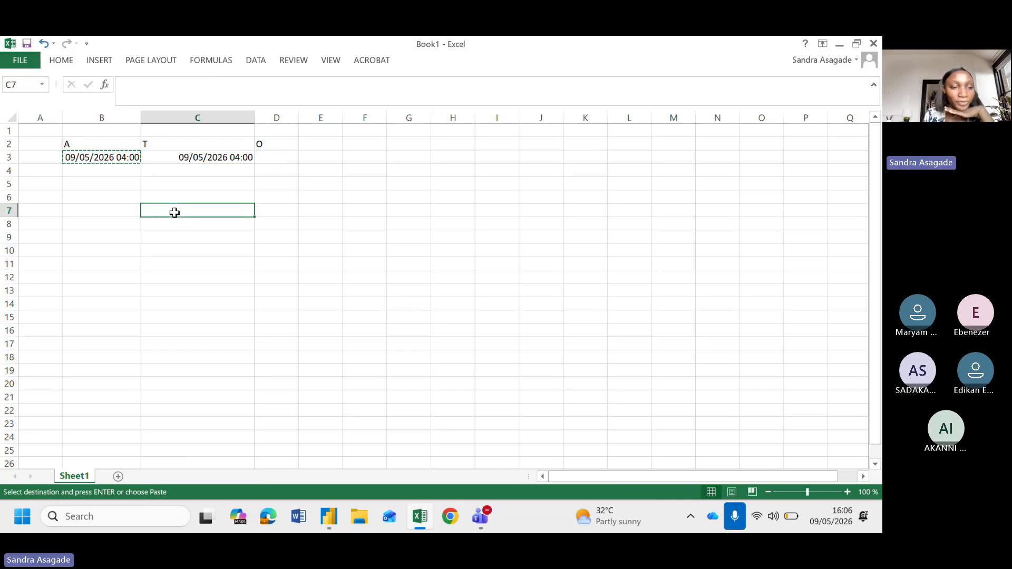
pyautogui.click(91, 169)
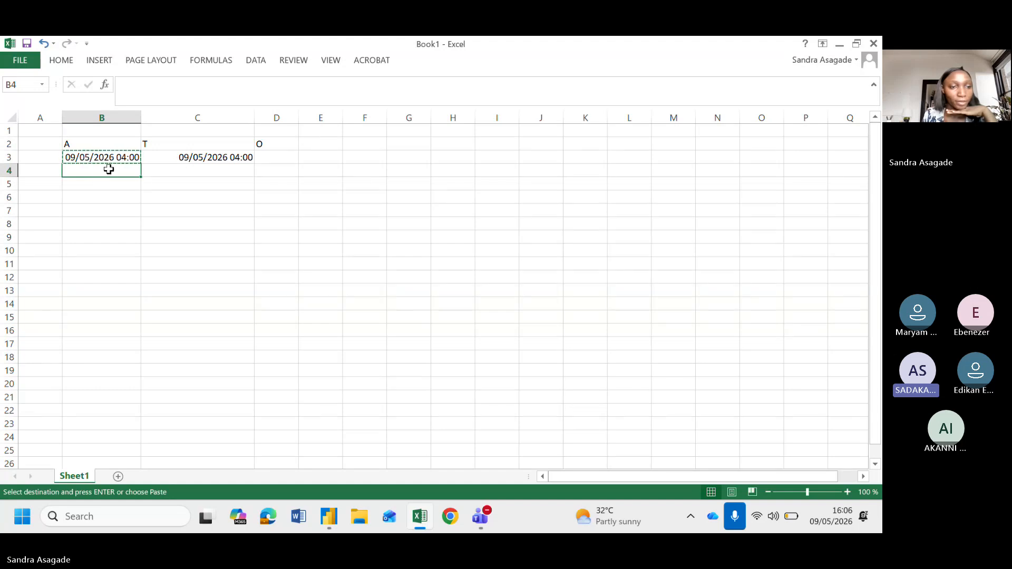
pyautogui.click(196, 171)
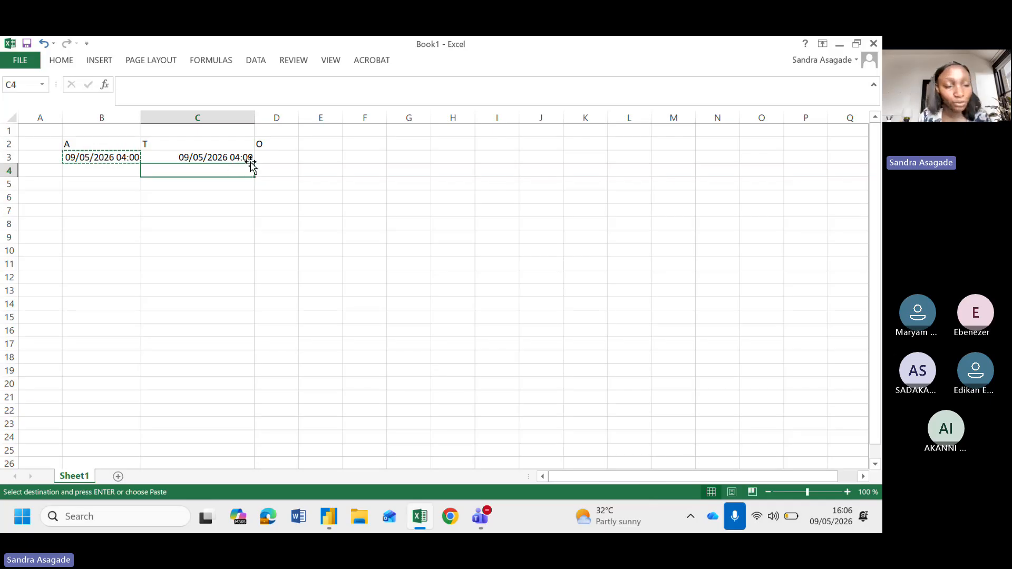
pyautogui.click(219, 157)
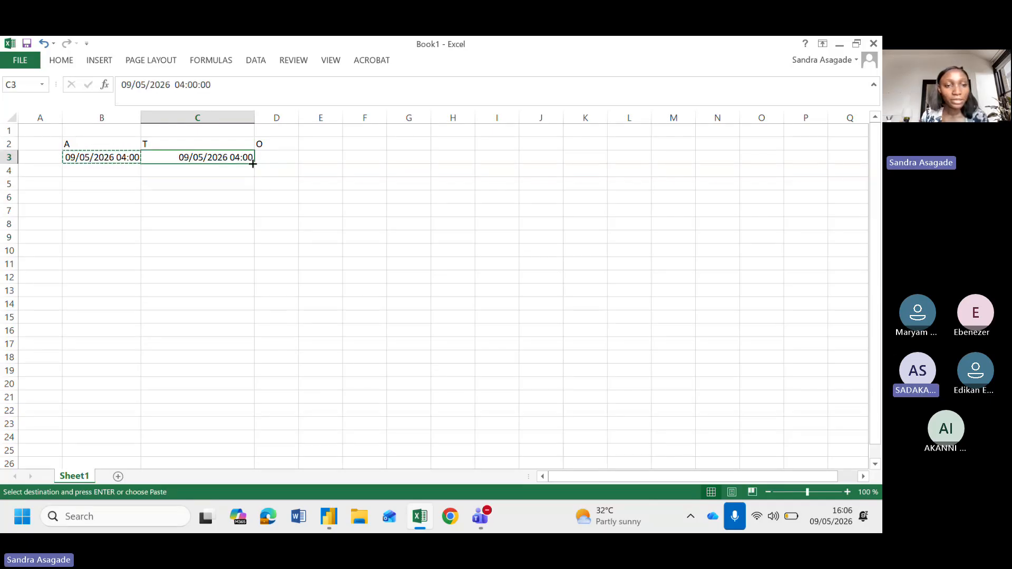
pyautogui.moveTo(251, 159); pyautogui.dragTo(256, 178)
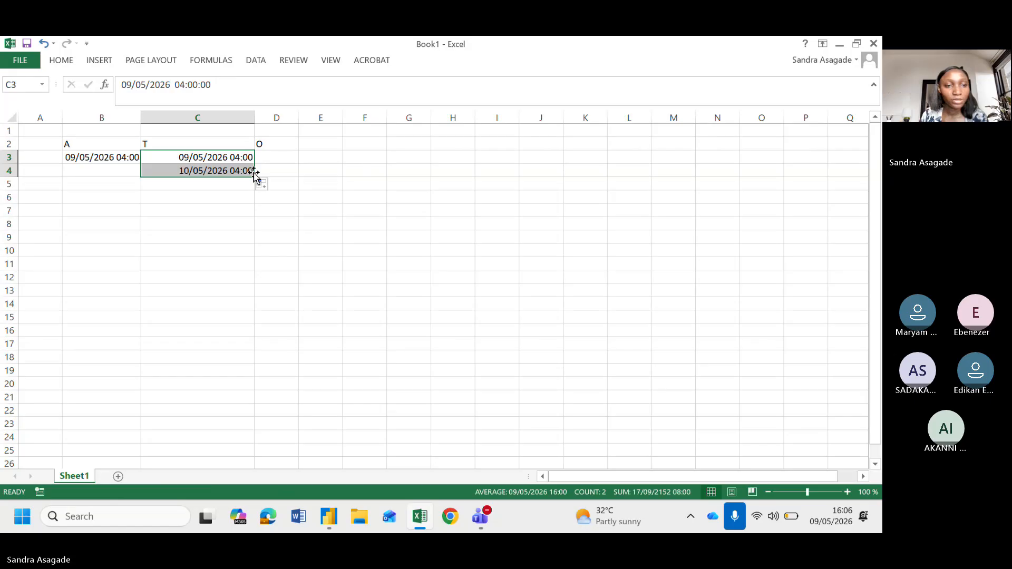
# Fill the C4 date-time across into D4 and widen column D to show it
pyautogui.click(227, 171)
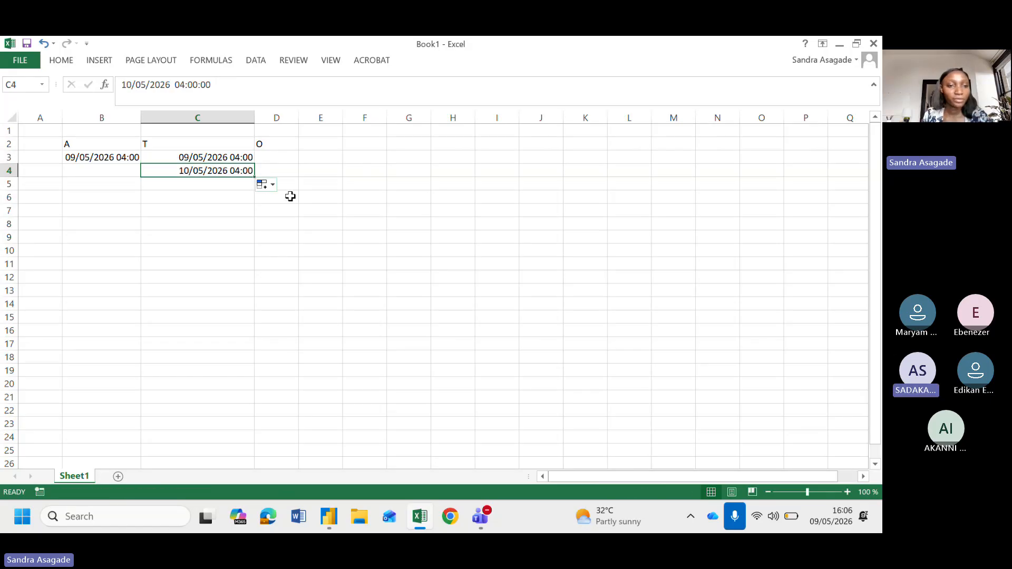
pyautogui.click(310, 183)
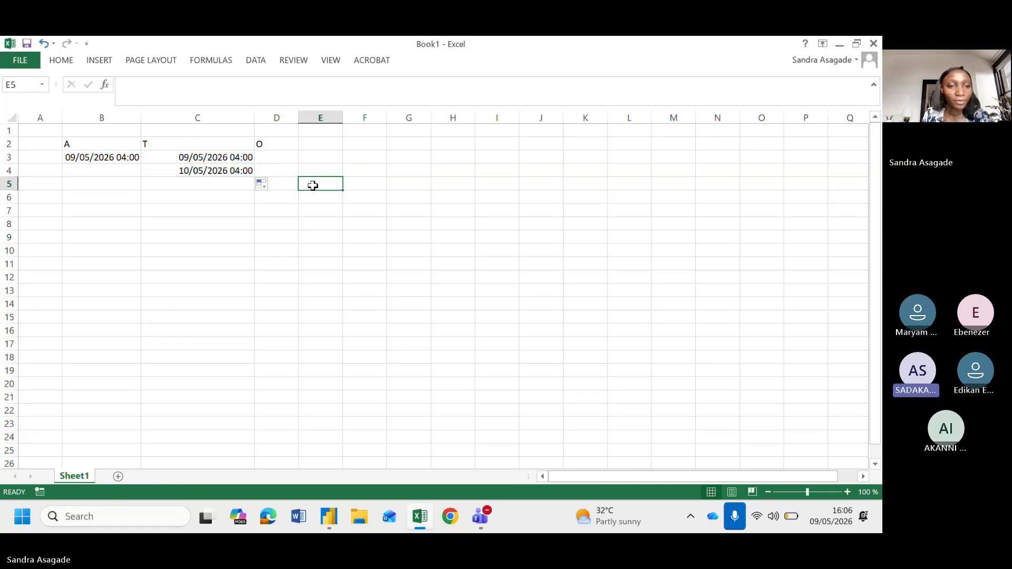
pyautogui.click(290, 171)
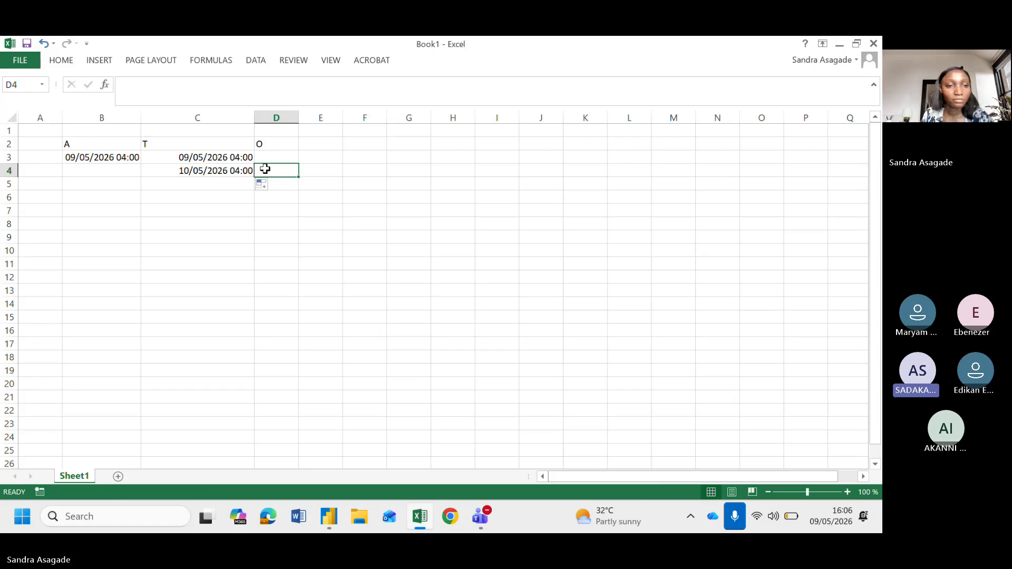
pyautogui.click(228, 171)
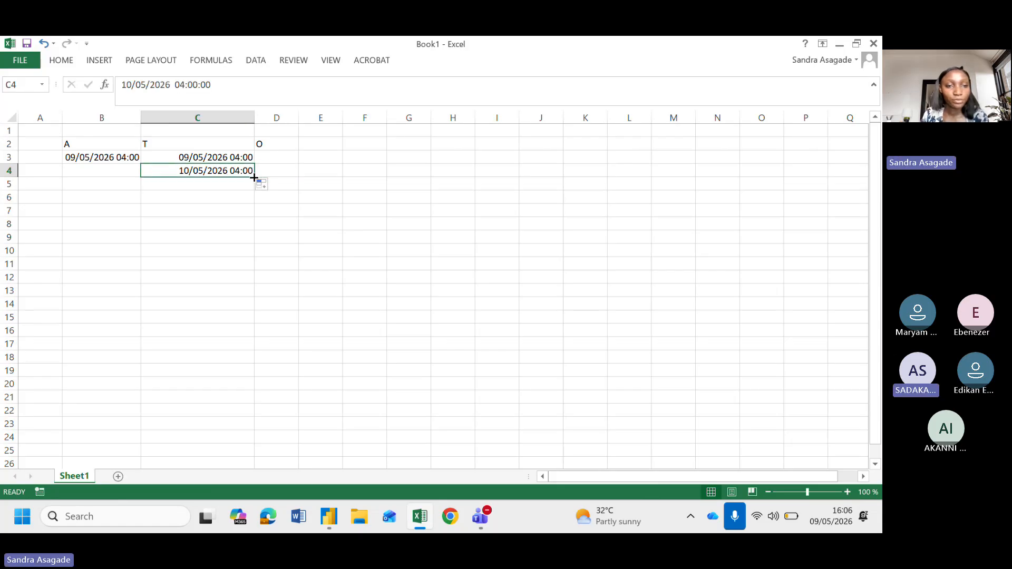
pyautogui.moveTo(255, 177); pyautogui.dragTo(285, 178)
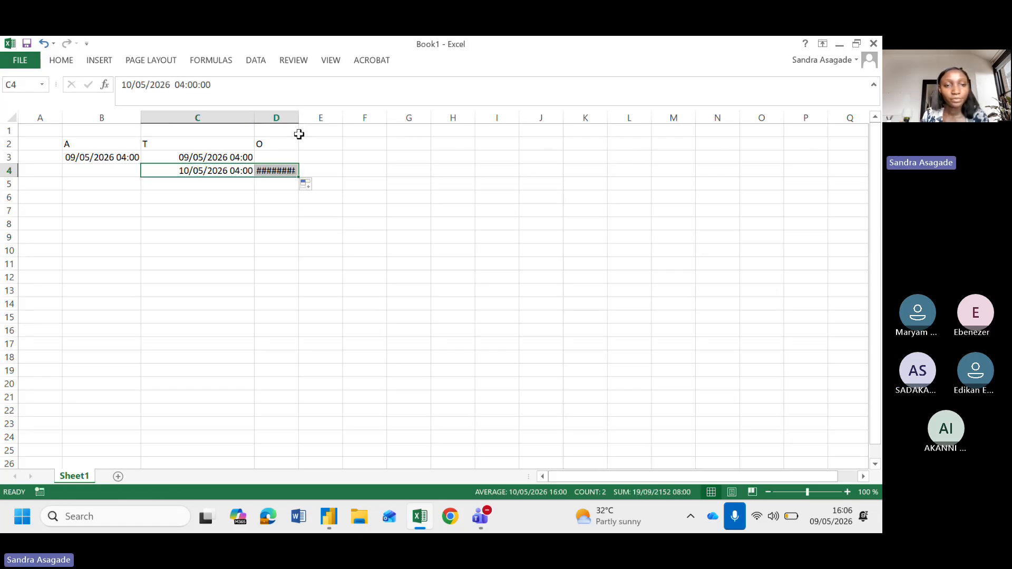
pyautogui.moveTo(299, 117); pyautogui.dragTo(346, 117)
pyautogui.click(378, 255)
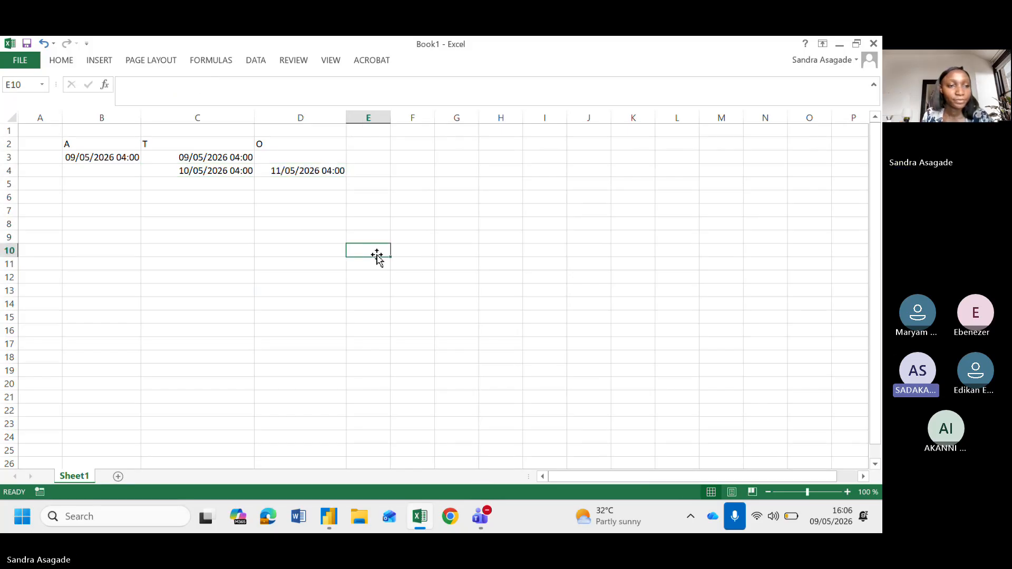
# Copy the C4 date-time and paste it into B5
pyautogui.click(97, 182)
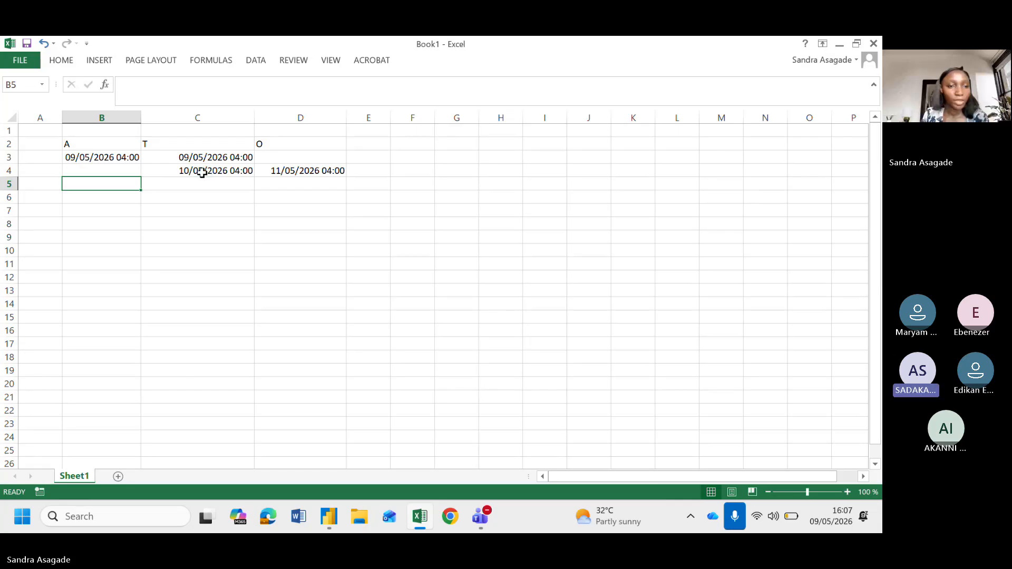
pyautogui.click(207, 171)
pyautogui.hotkey('ctrl', 'c')
pyautogui.click(108, 186)
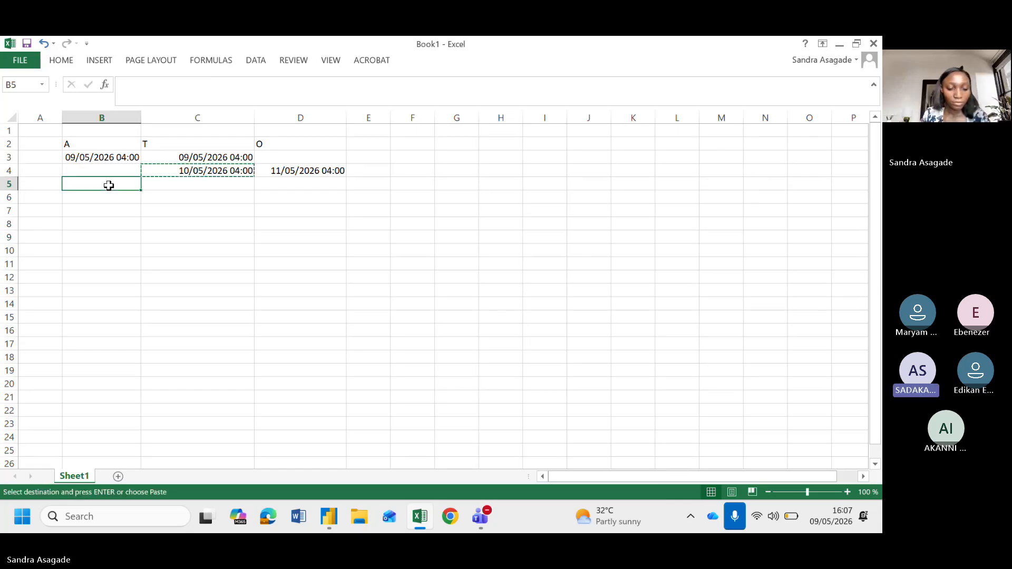
pyautogui.hotkey('ctrl', 'v')
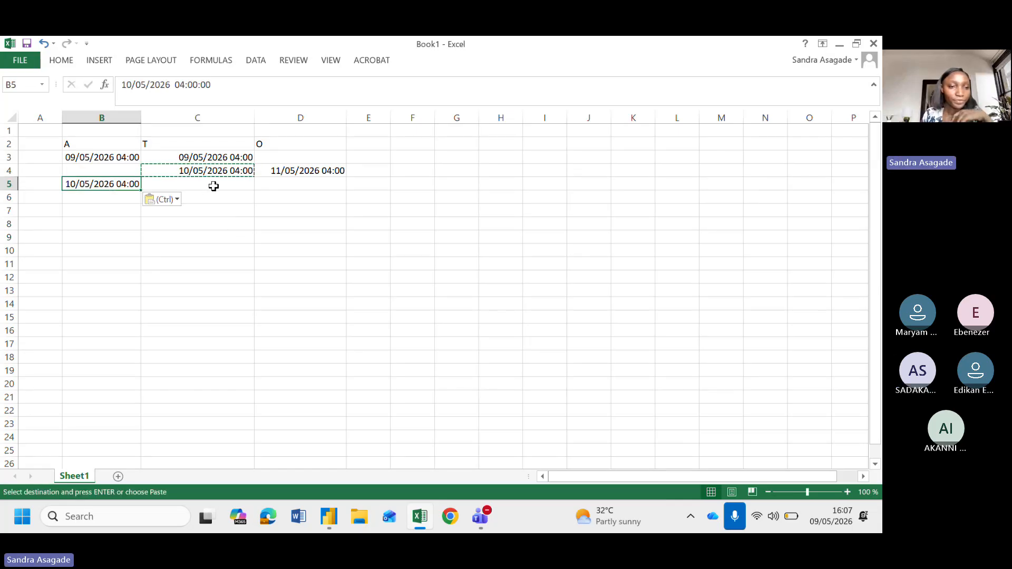
pyautogui.click(210, 187)
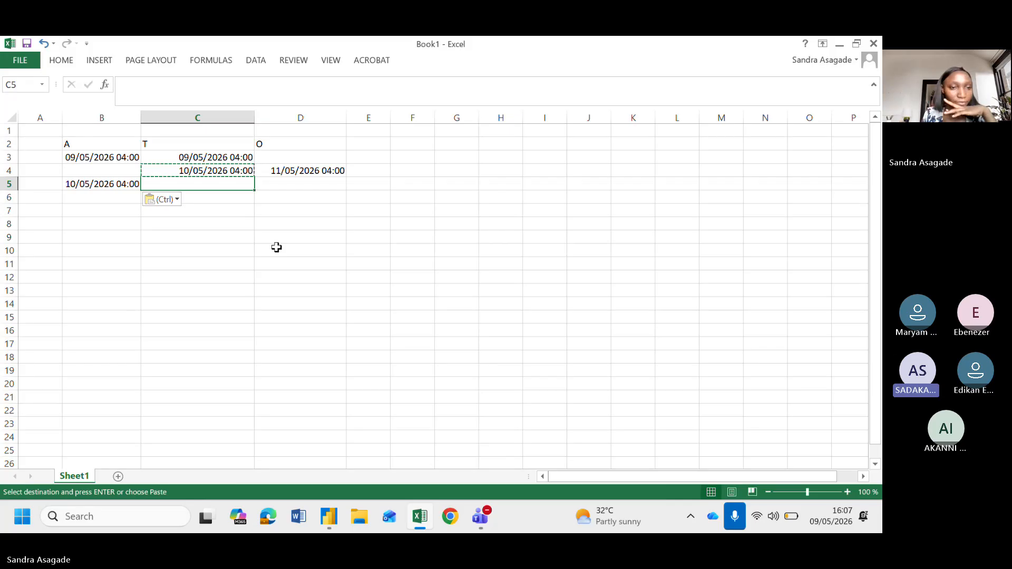
pyautogui.click(280, 183)
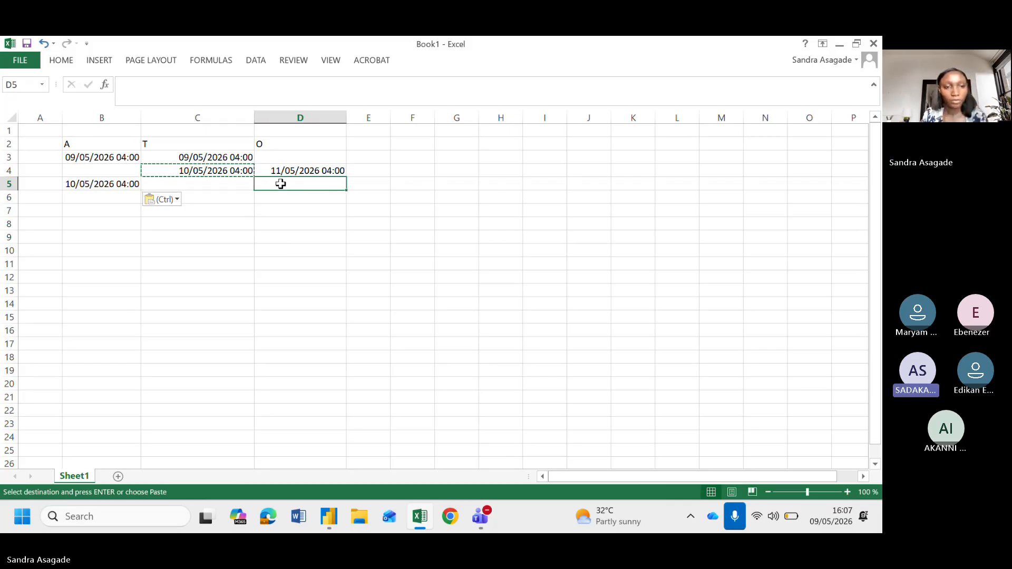
# Paste the copied C4 date-time into D5, then open D4's entry and leave it without changes
pyautogui.hotkey('ctrl', 'v')
pyautogui.click(451, 271)
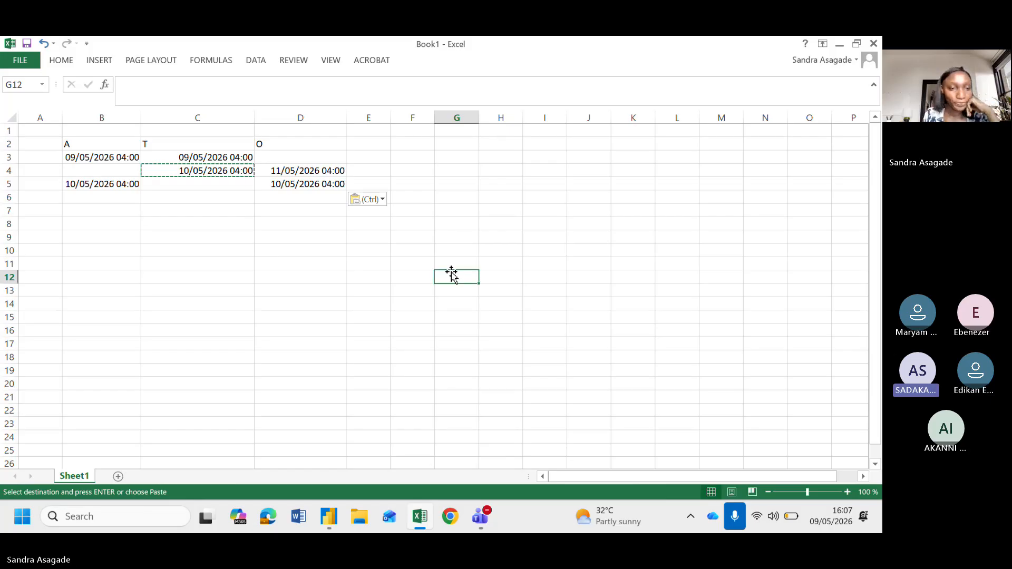
pyautogui.click(335, 169)
pyautogui.press('Escape')
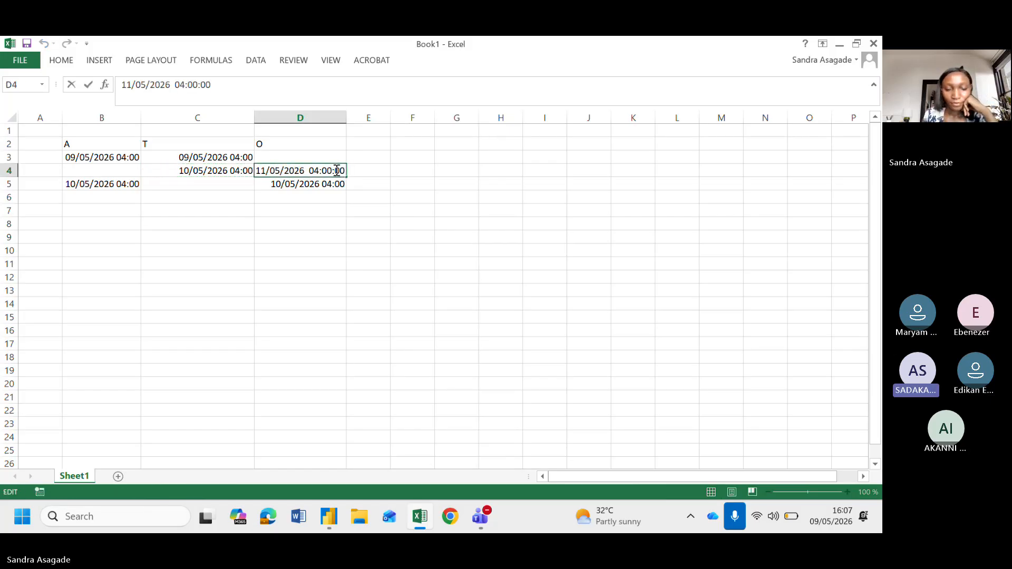
pyautogui.press('Down')
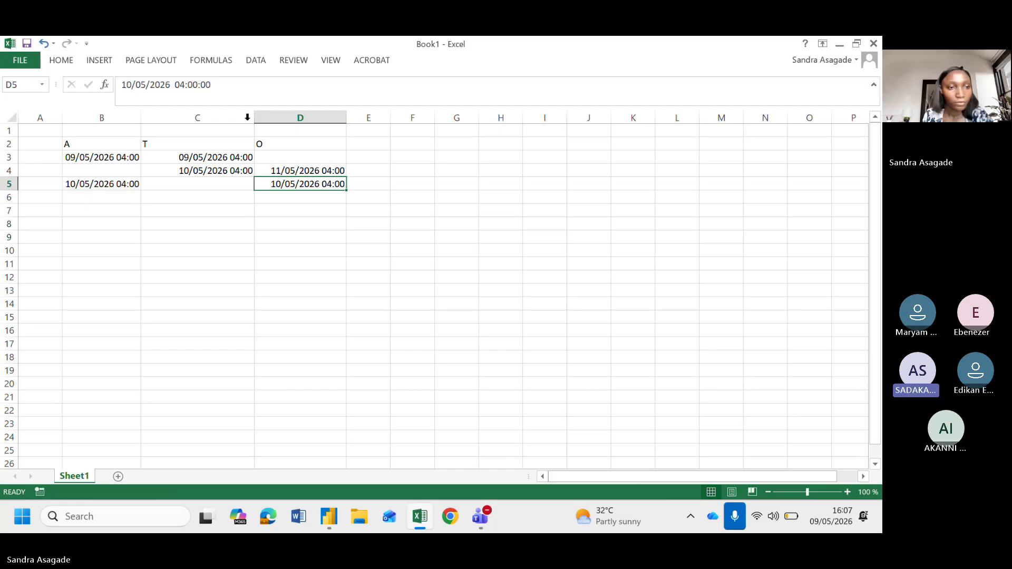
# Highlight row 4 and column A to point out rows and columns on the sheet
pyautogui.click(9, 171)
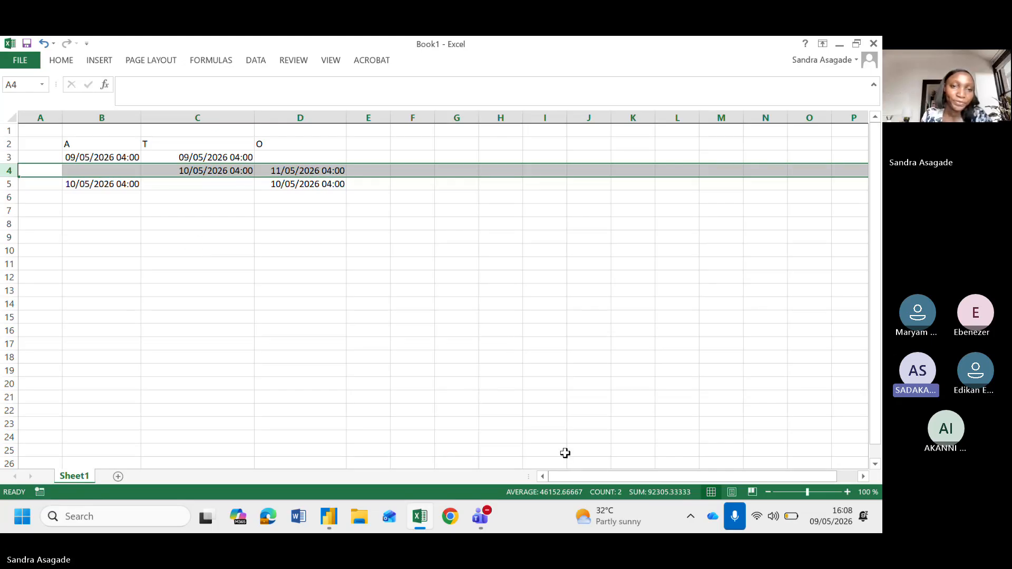
pyautogui.moveTo(420, 519)
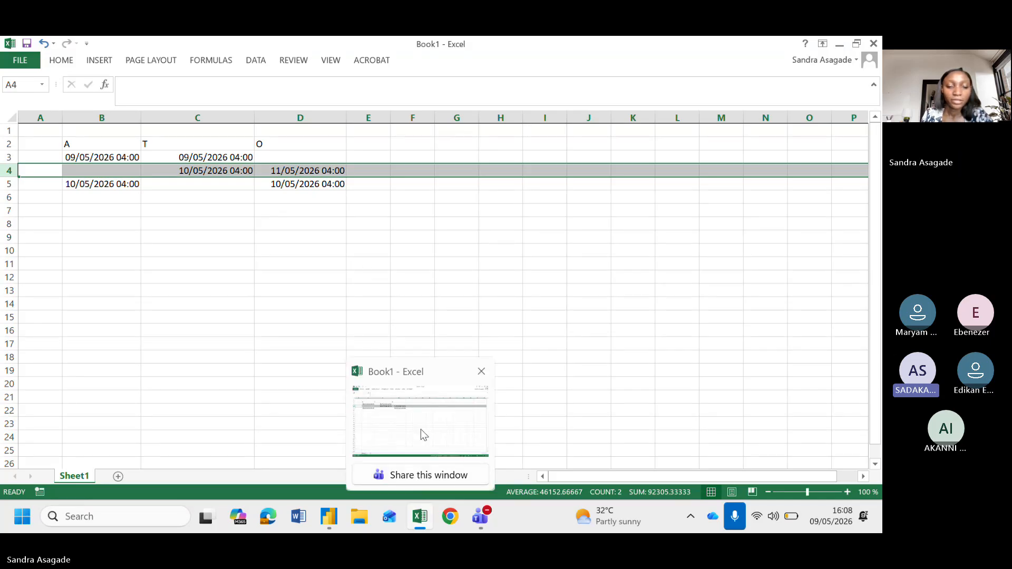
pyautogui.moveTo(478, 515)
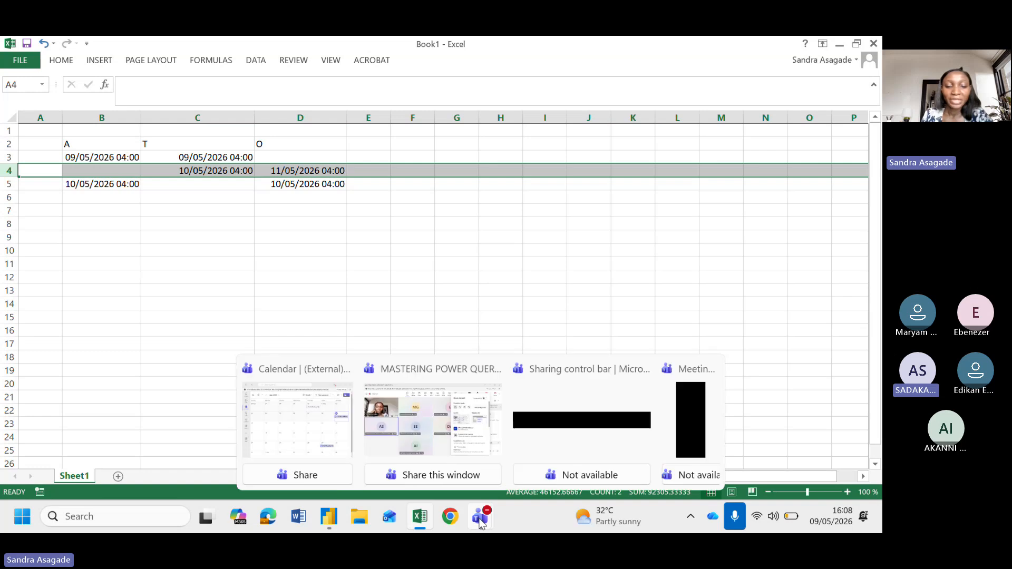
pyautogui.moveTo(458, 450)
pyautogui.click(457, 447)
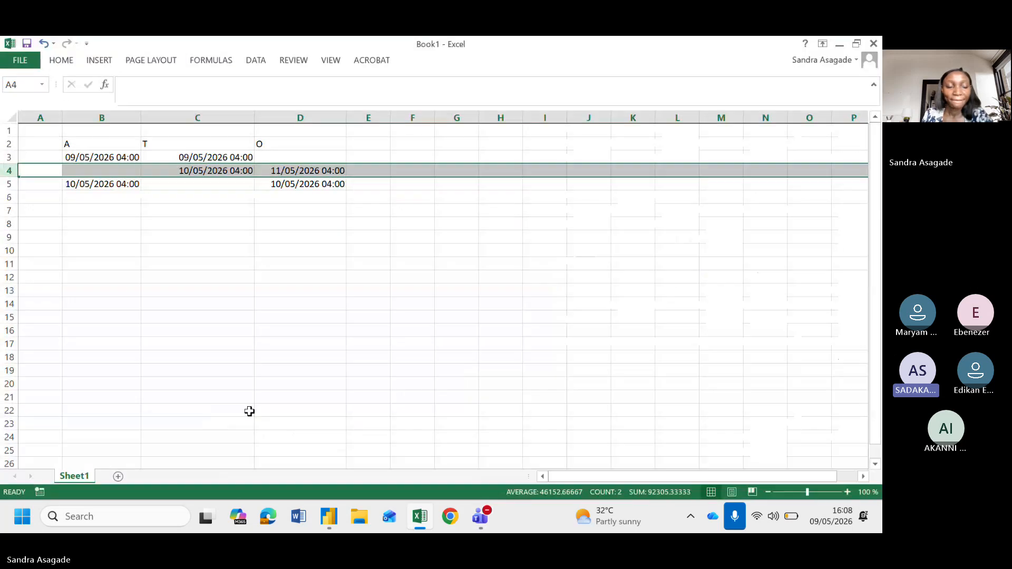
pyautogui.click(268, 313)
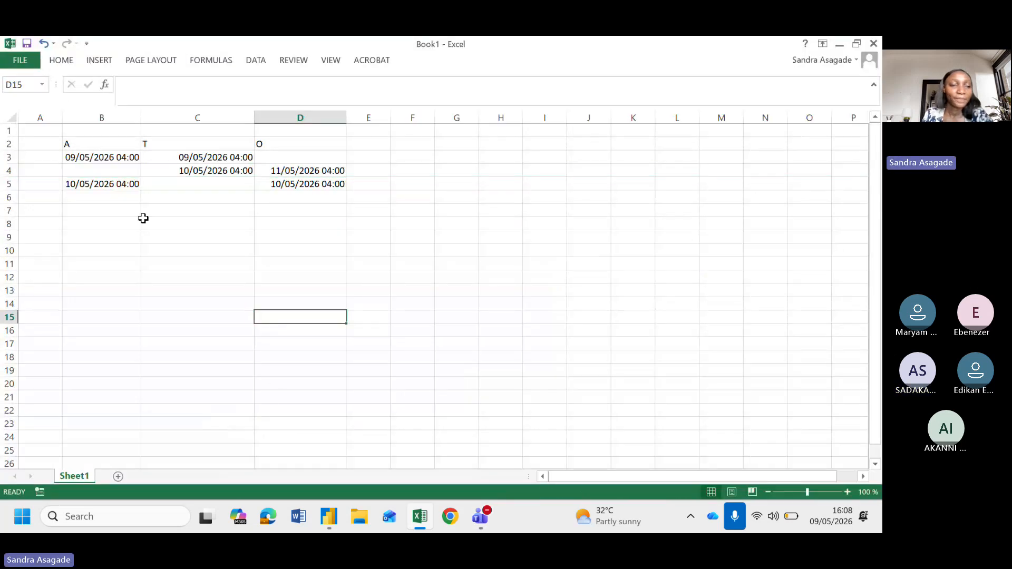
pyautogui.click(95, 171)
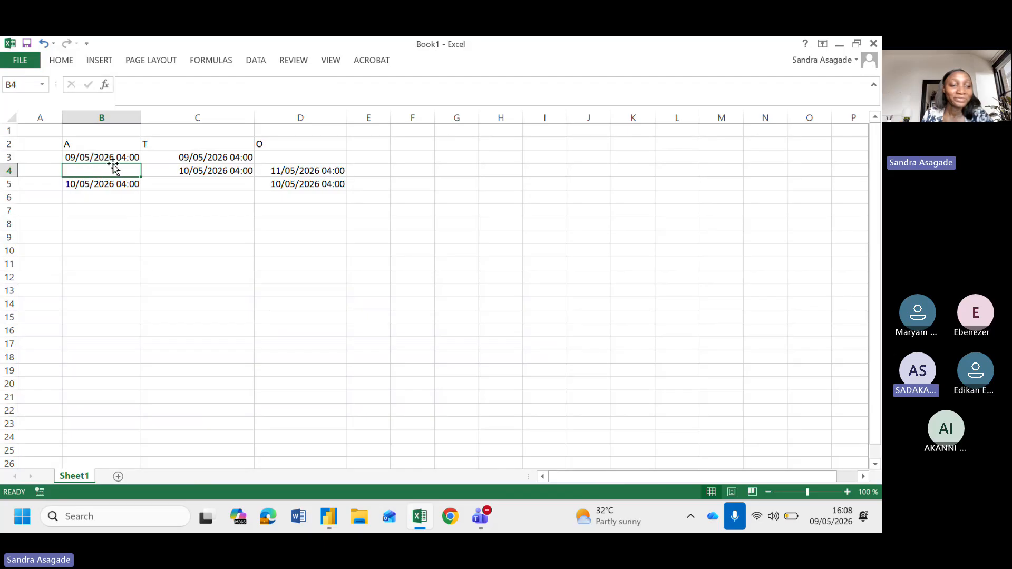
pyautogui.click(5, 169)
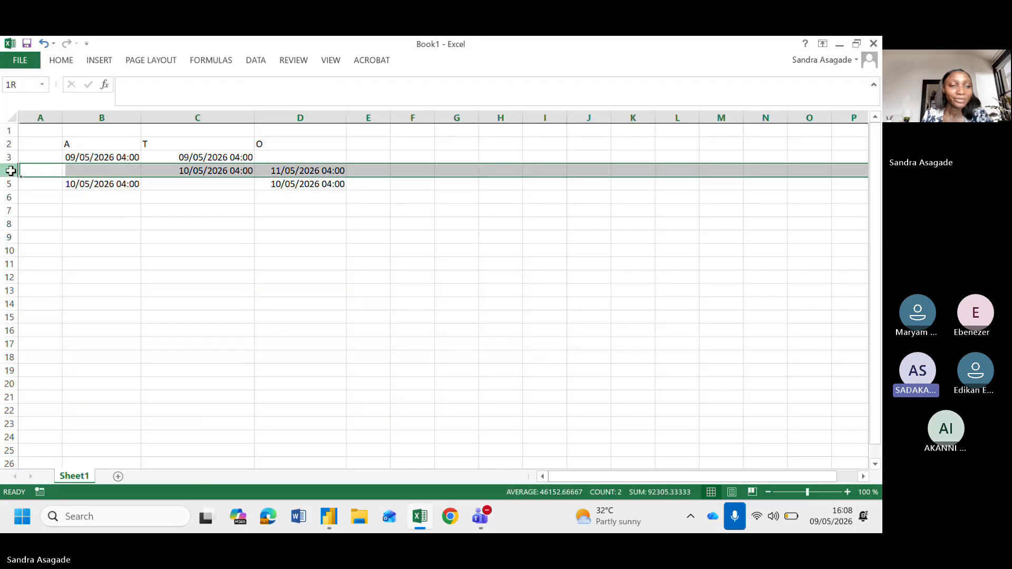
pyautogui.click(38, 119)
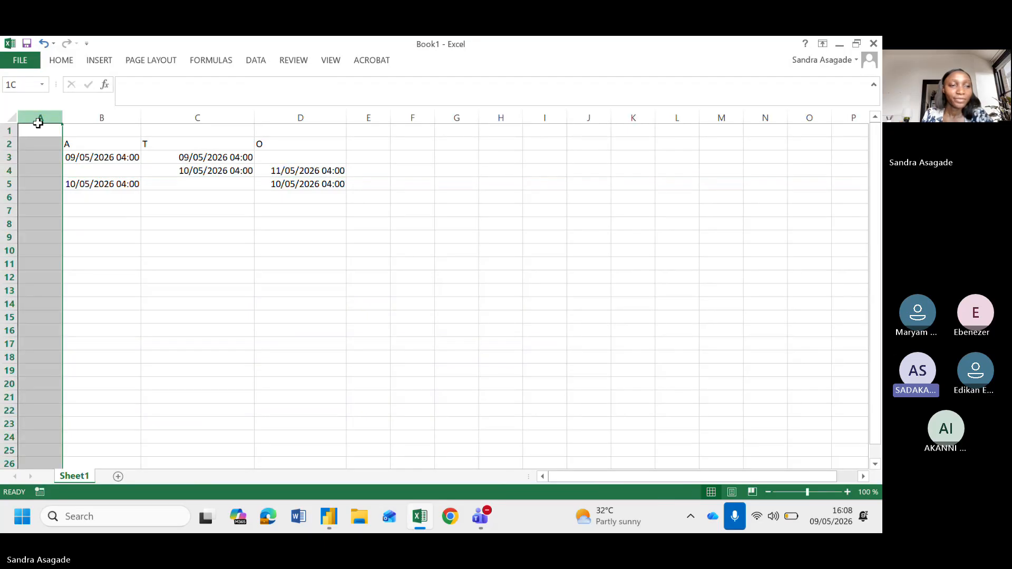
pyautogui.click(43, 158)
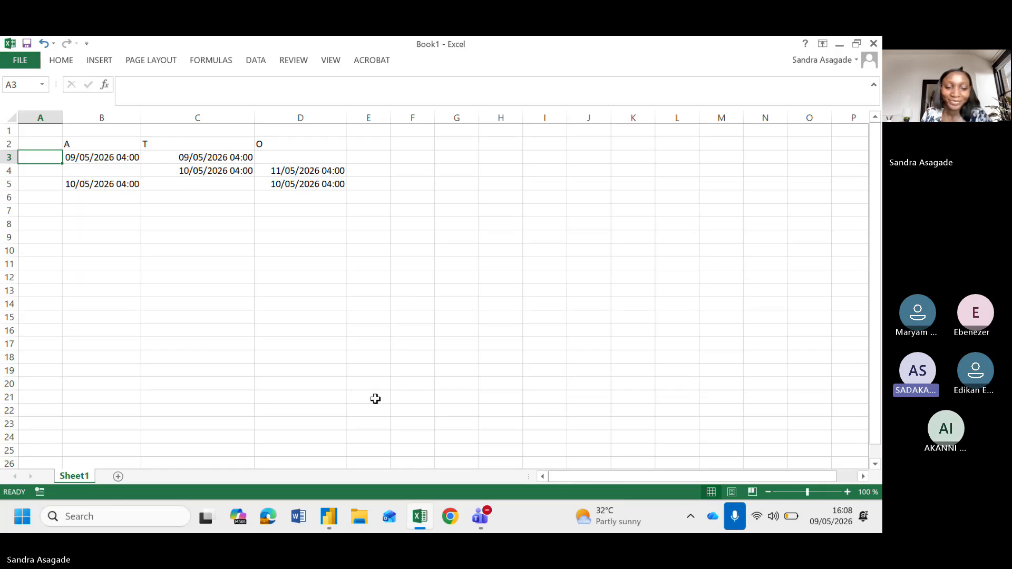
# Switch to the Microsoft Teams meeting window and stop sharing the screen
pyautogui.moveTo(478, 524)
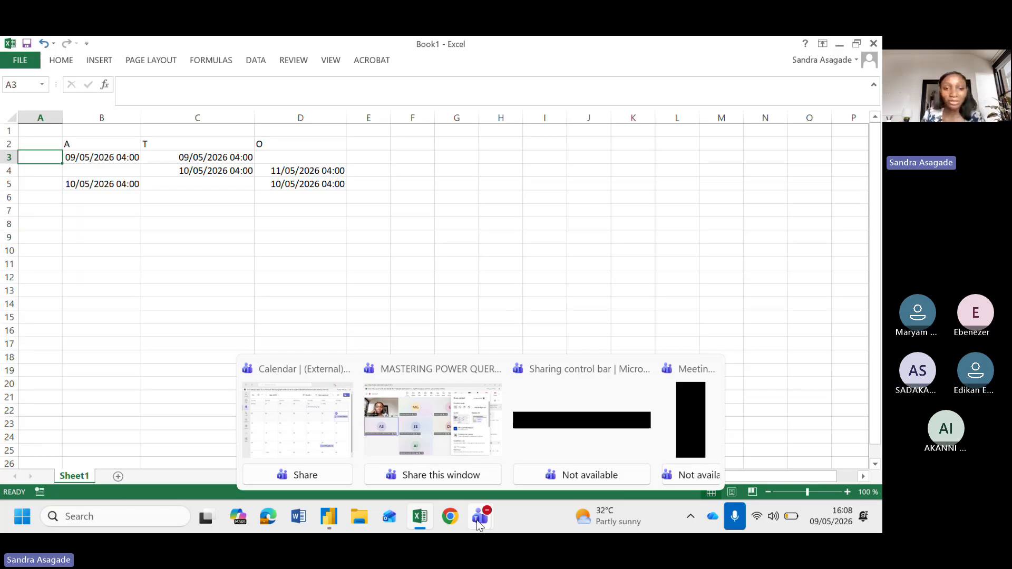
pyautogui.moveTo(451, 417)
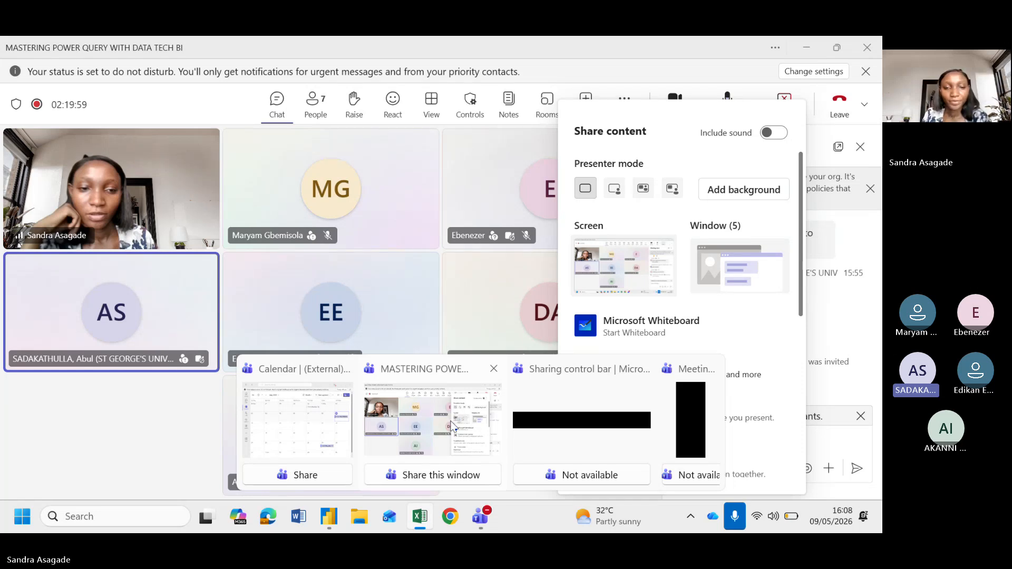
pyautogui.click(452, 423)
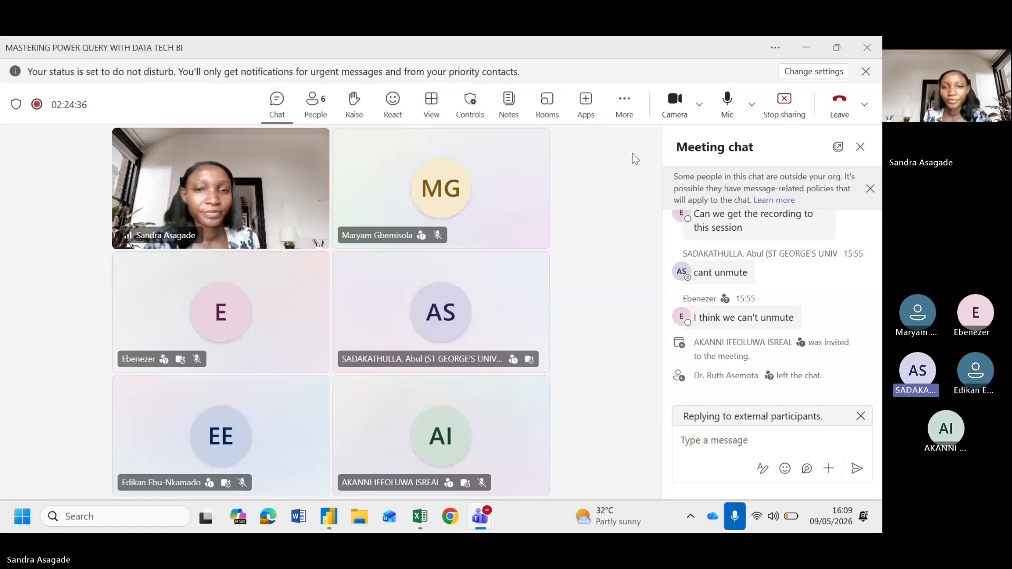
pyautogui.click(785, 105)
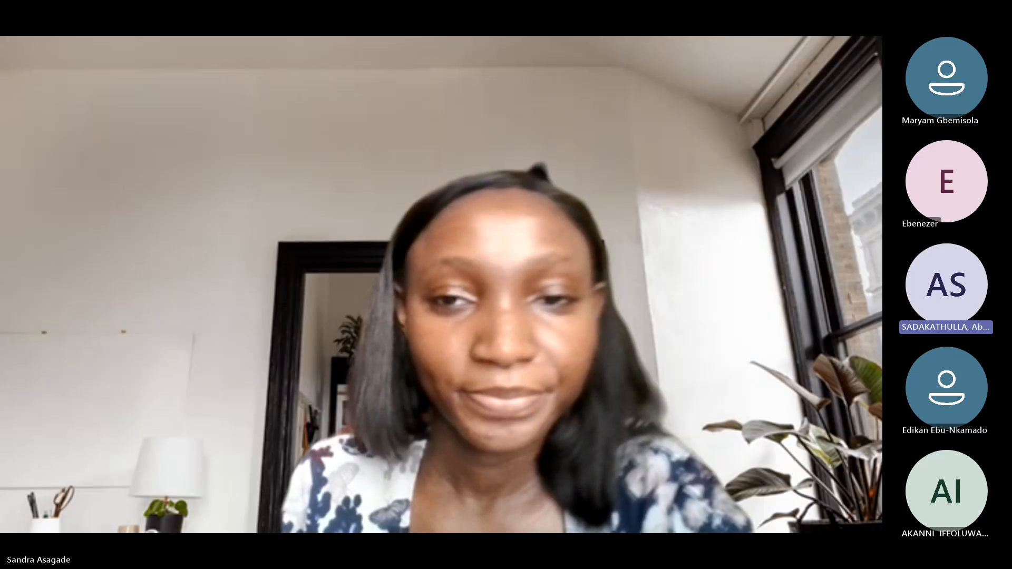